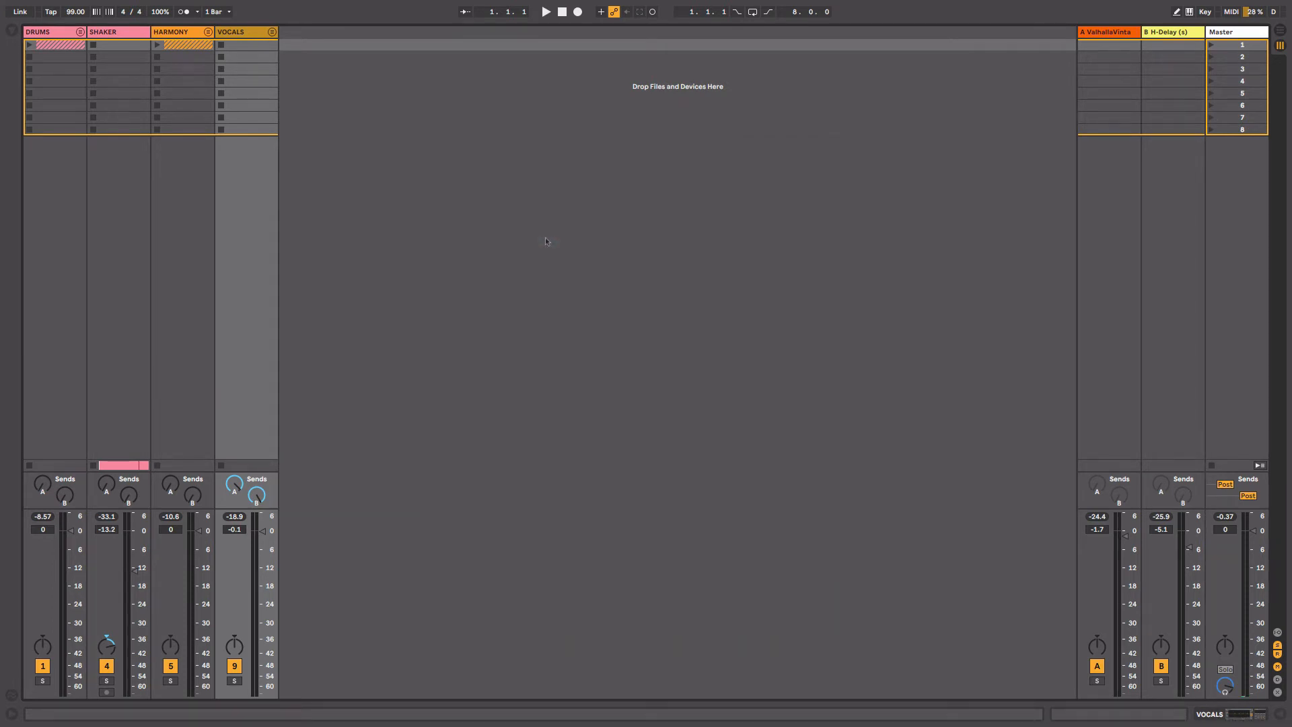
- Play back the song and the Drum Rack clip on its own, stopping after a few bars
key(space)
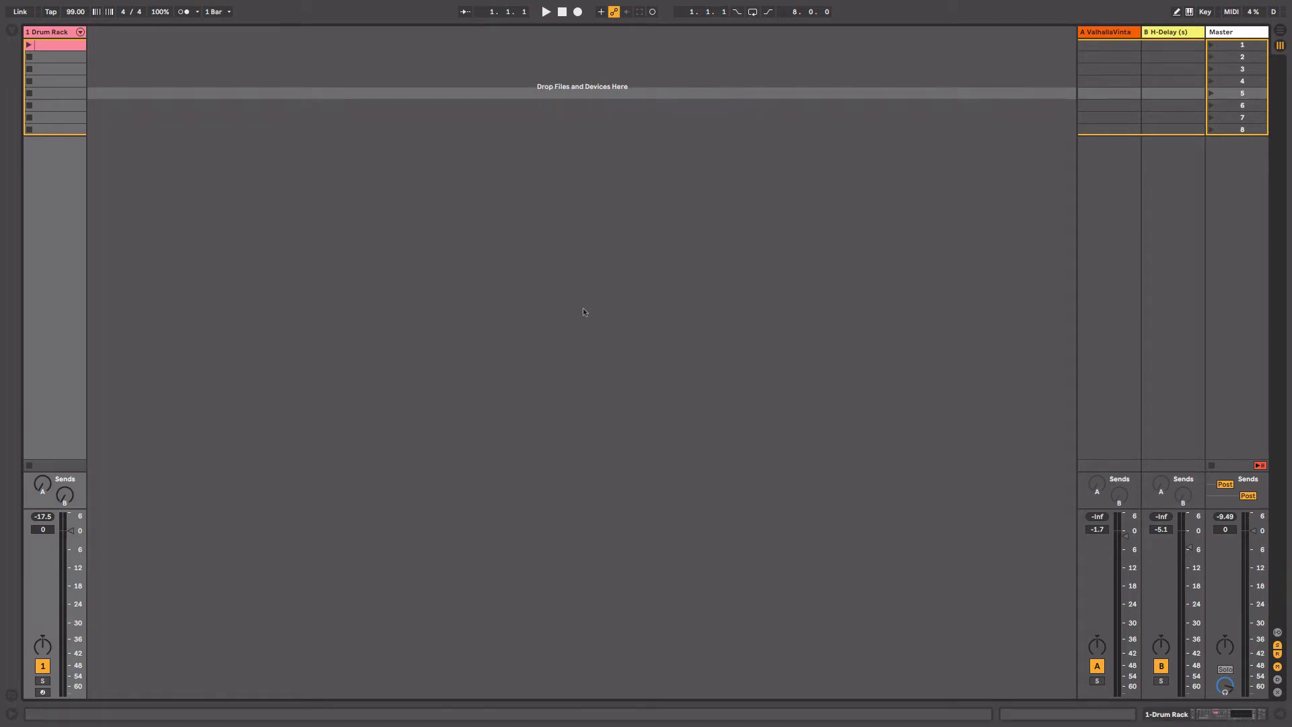
key(space)
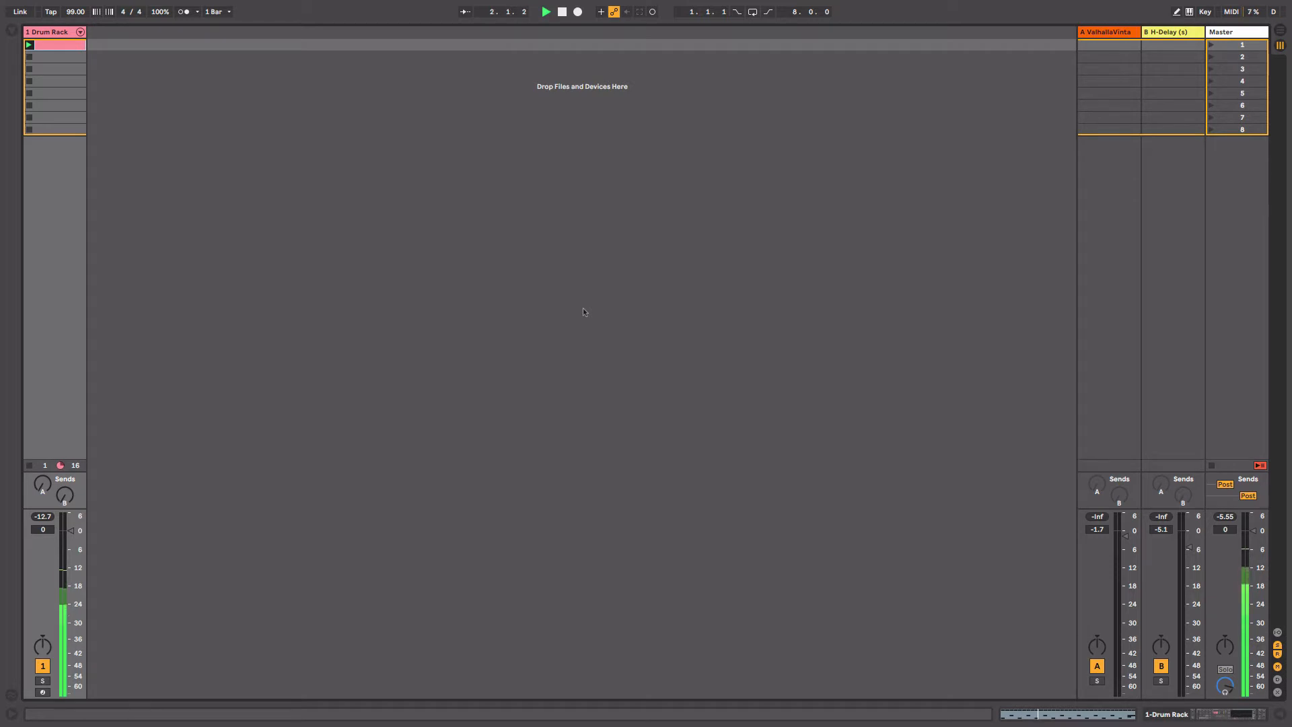
key(space)
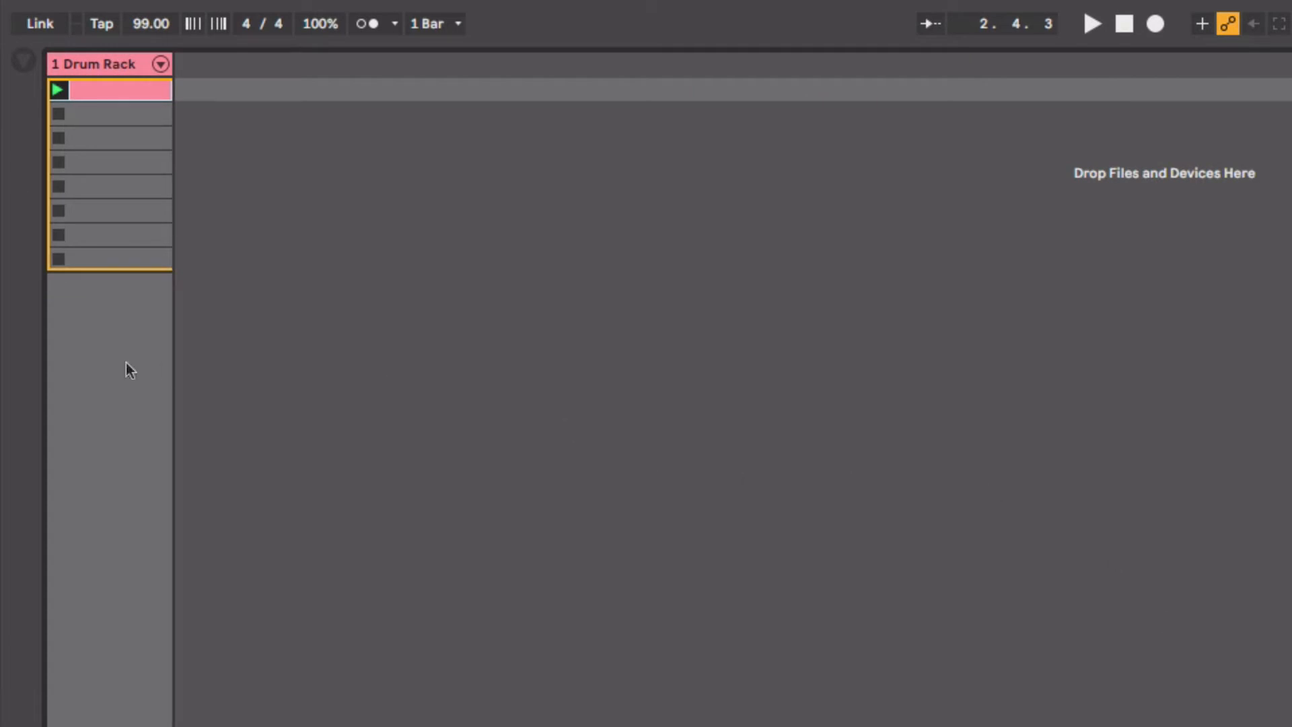
- Expand the Drum Rack track into its chains and unfold the KICK chain into its layers
click(160, 65)
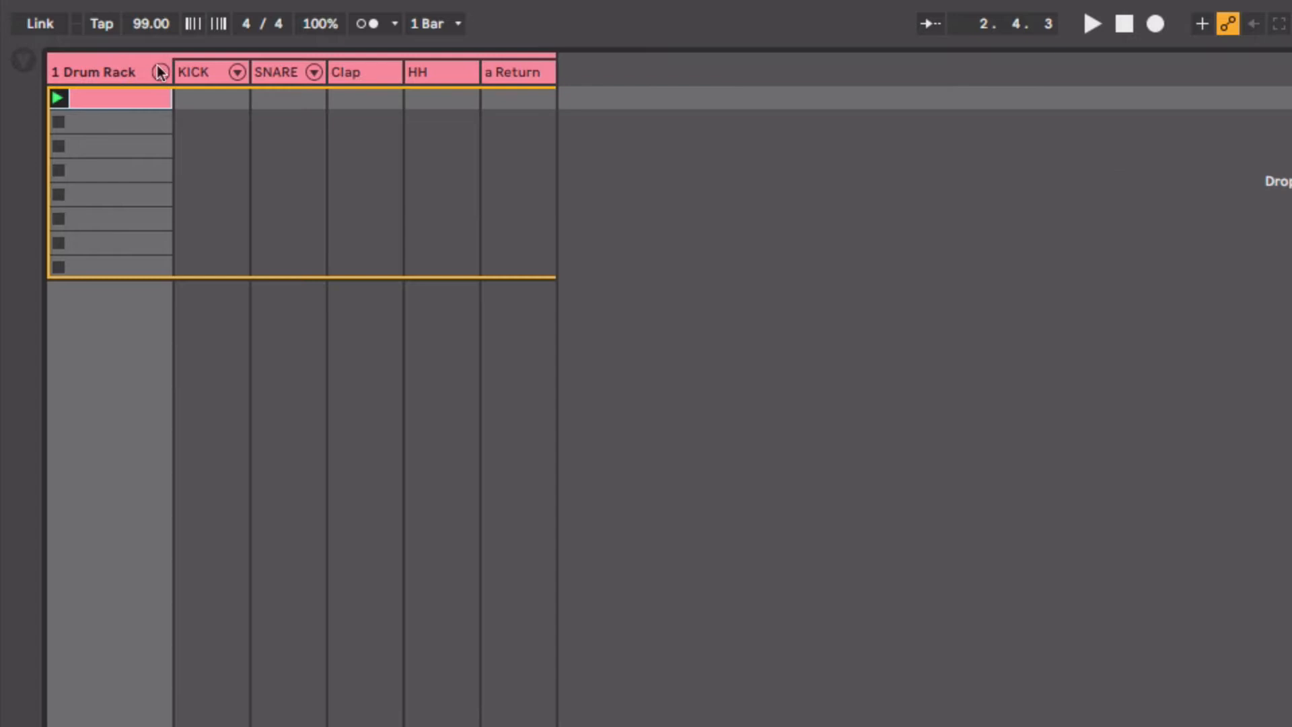
click(229, 72)
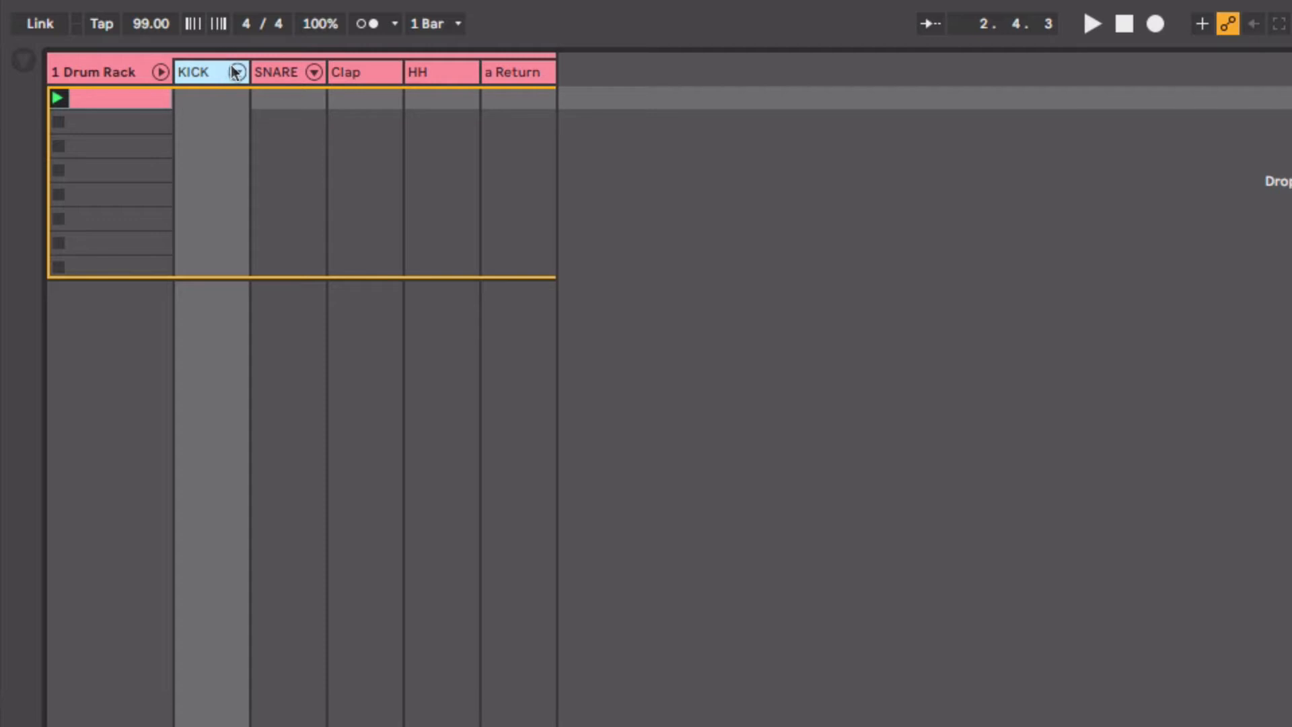
click(236, 72)
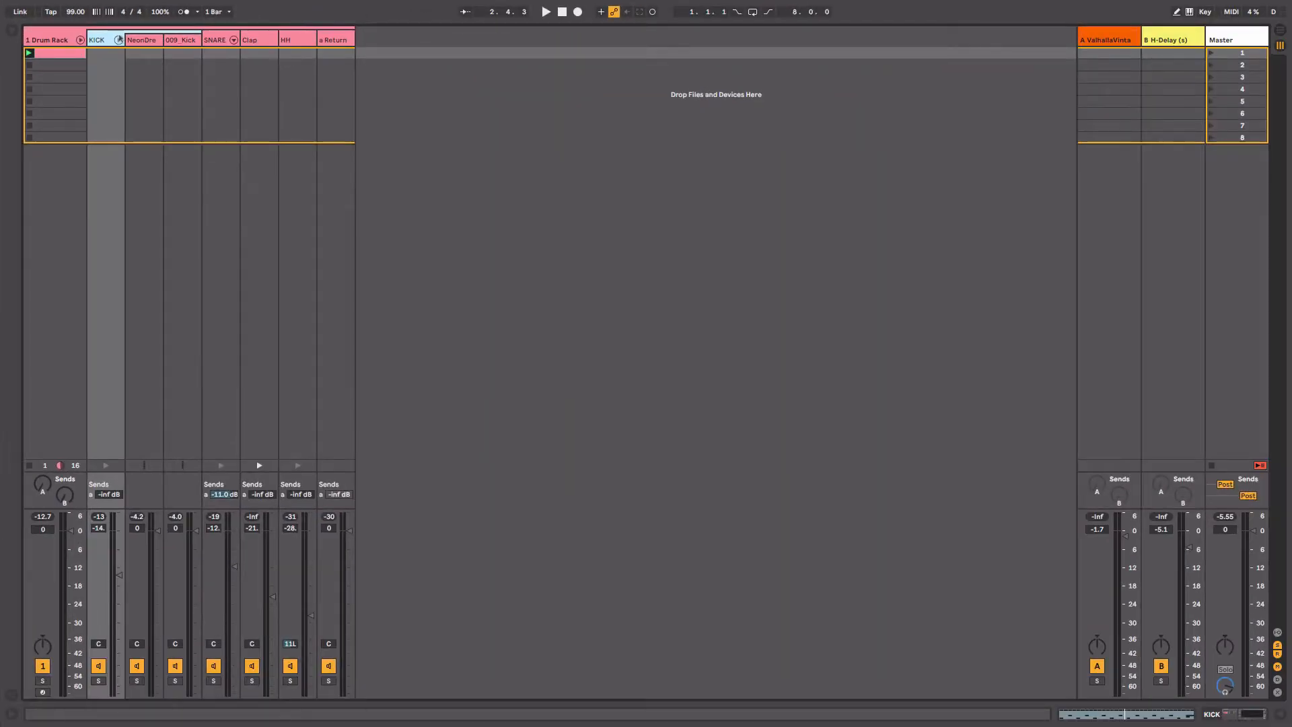
- Solo the two kick layers, NeonDre and 009_Kick, one after the other and listen to each
click(136, 682)
key(space)
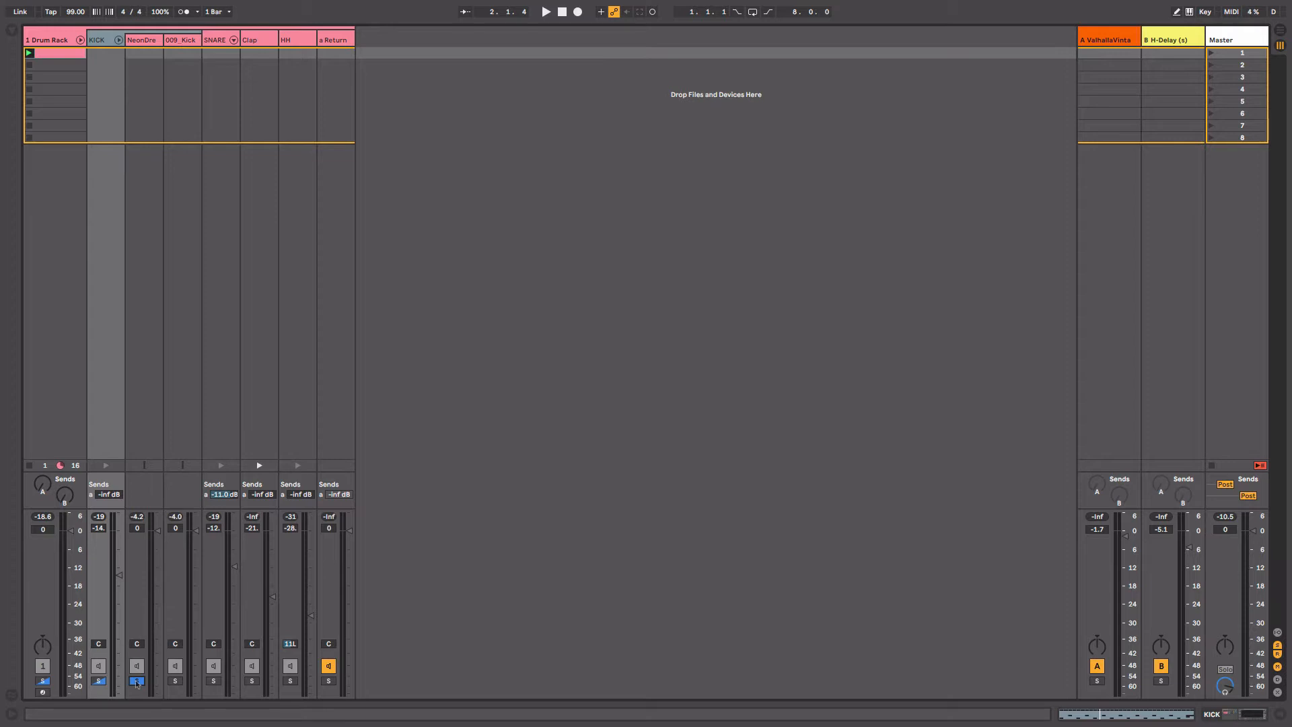
click(175, 681)
key(space)
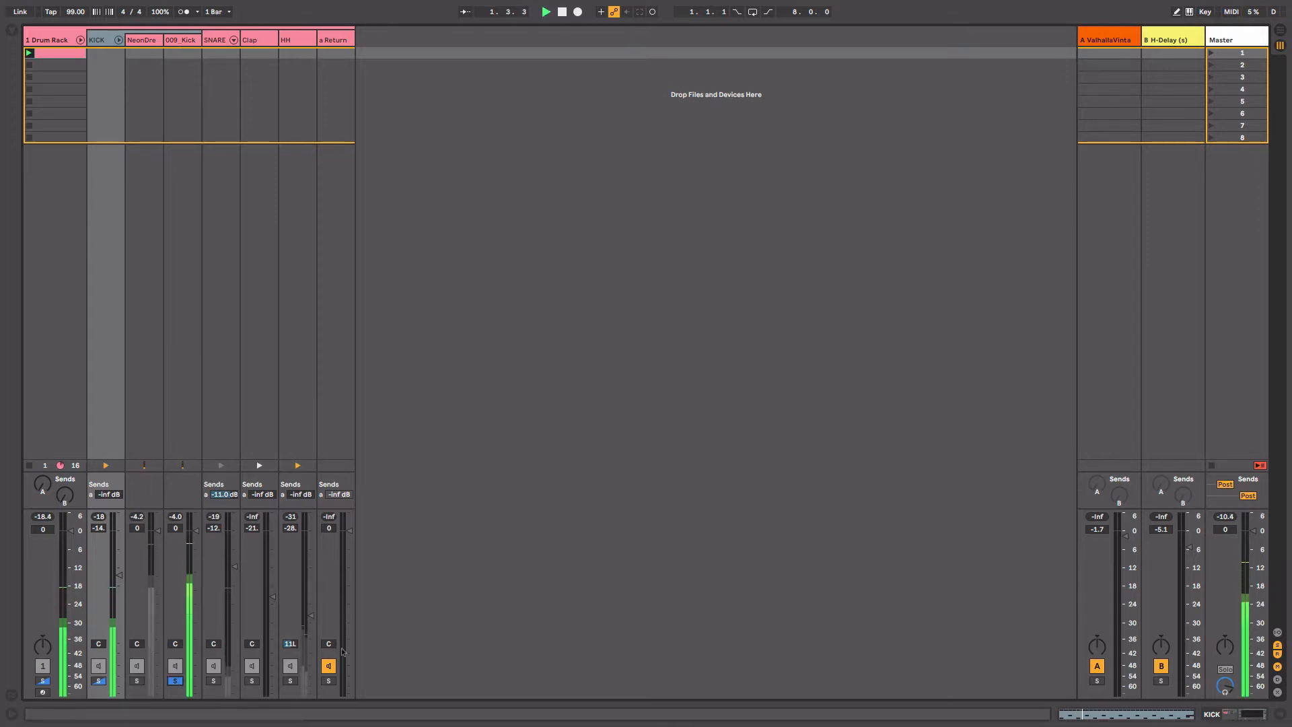
key(space)
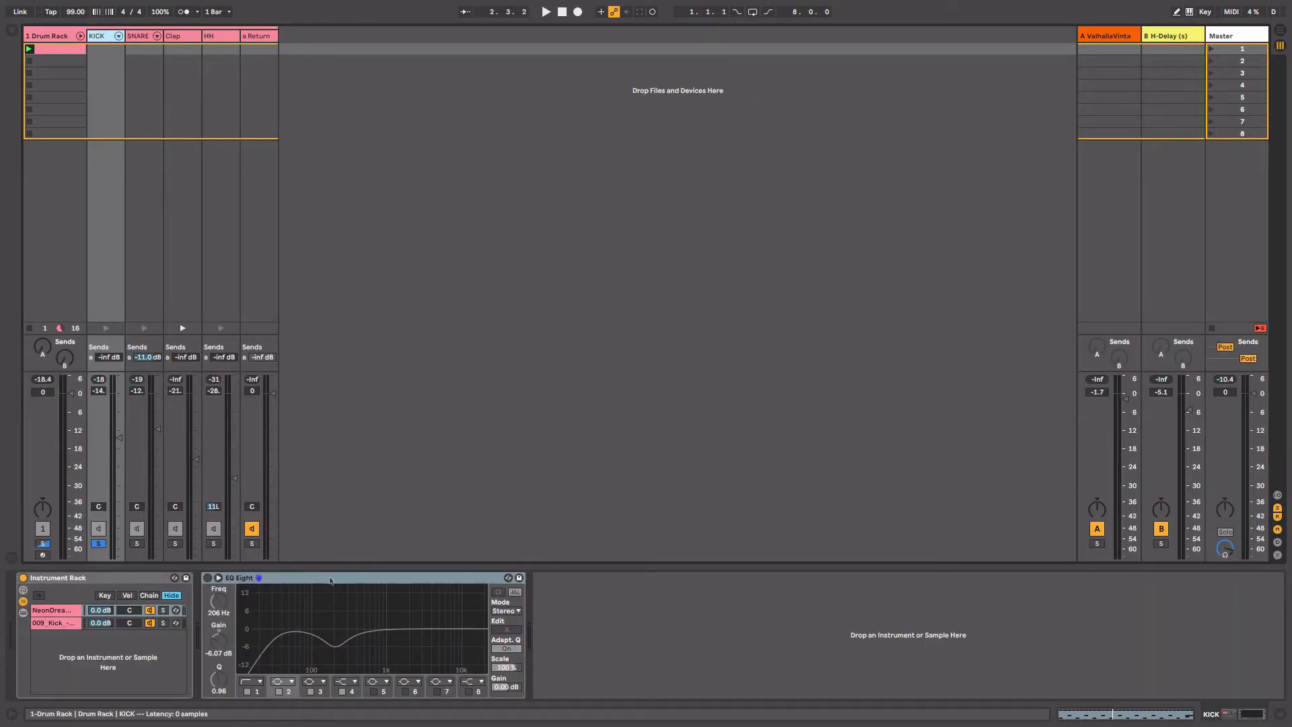
- Turn on the EQ Eight of the KICK chain and slightly adjust low-cut band 1 and the band 2 dip
click(329, 578)
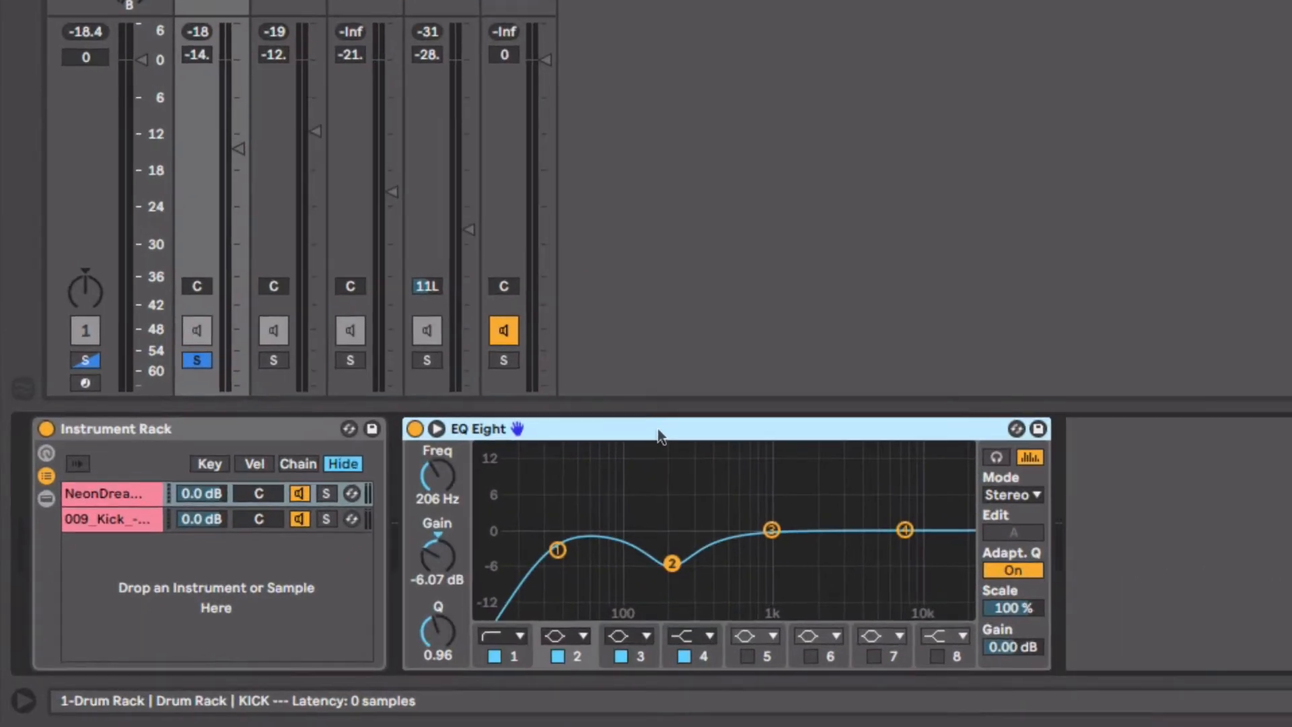
drag(558, 550, 568, 548)
mouse_move(672, 563)
mouse_down()
mouse_move(663, 461)
mouse_move(665, 562)
mouse_up()
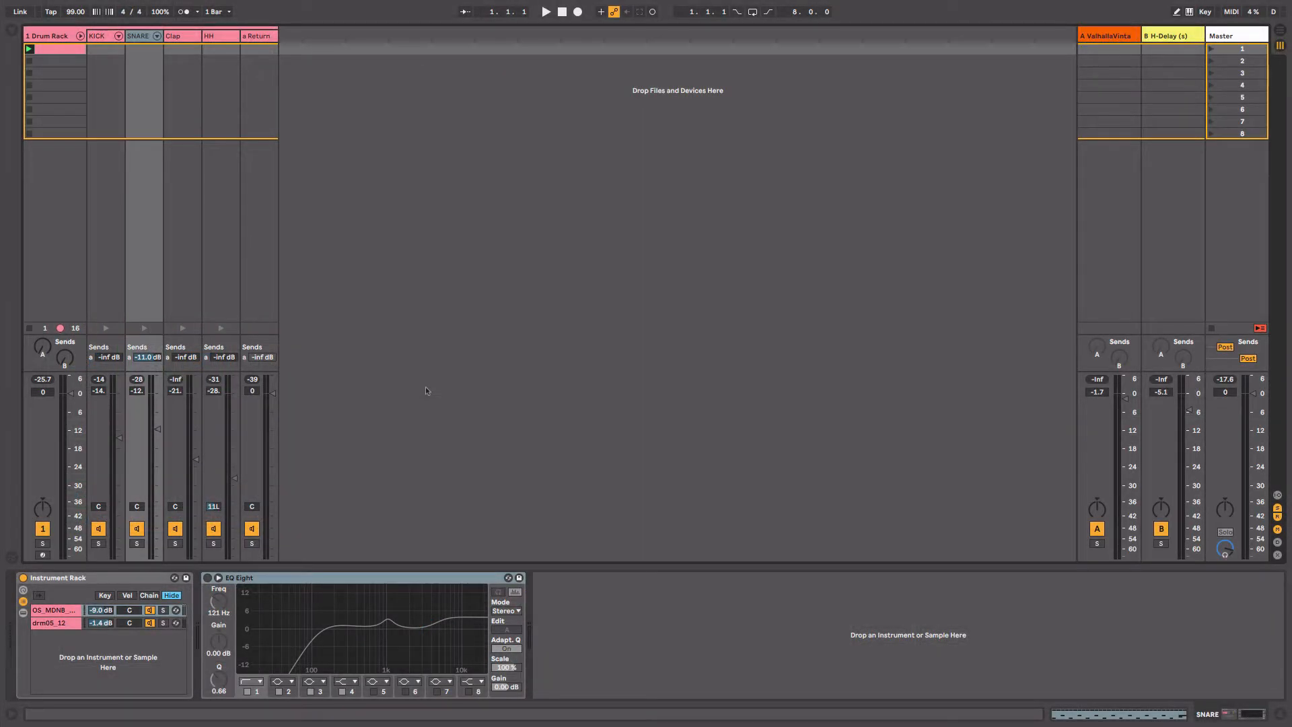
- Unfold the SNARE chain and listen to its OS_MDN and drm05_12 layers soloed one after the other
click(156, 36)
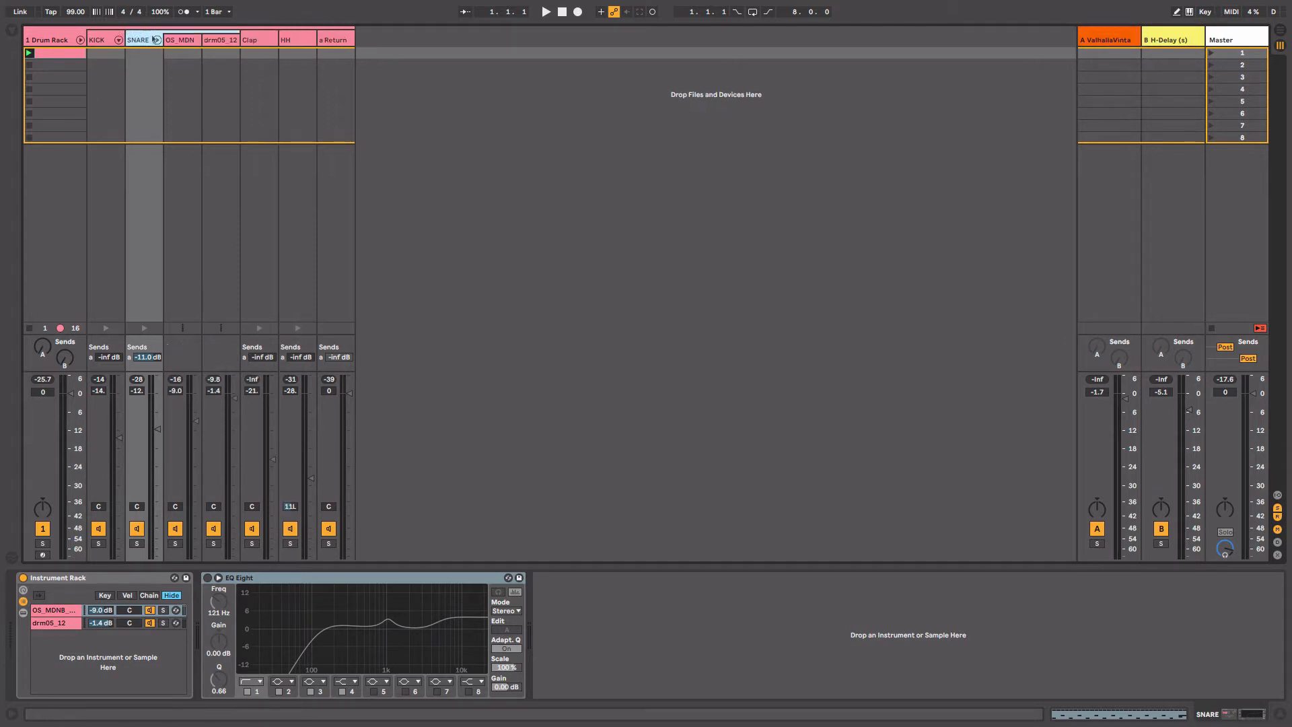
click(175, 543)
key(space)
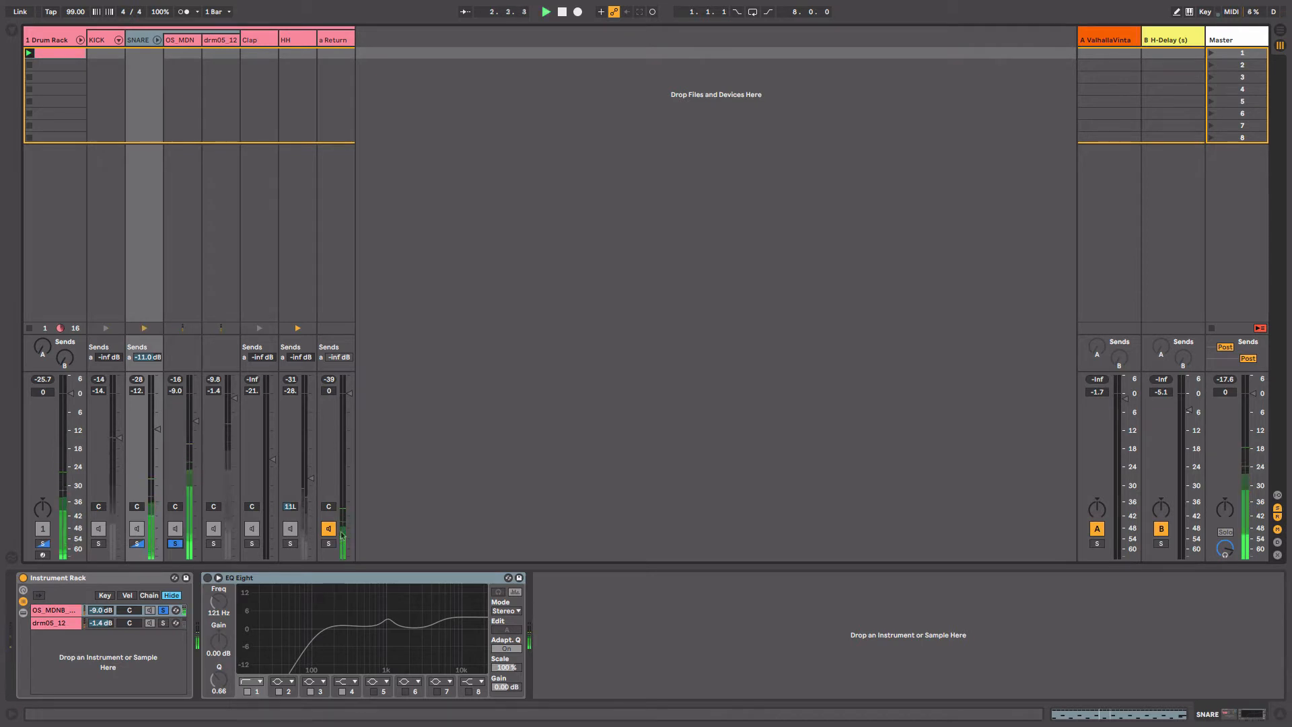
click(213, 543)
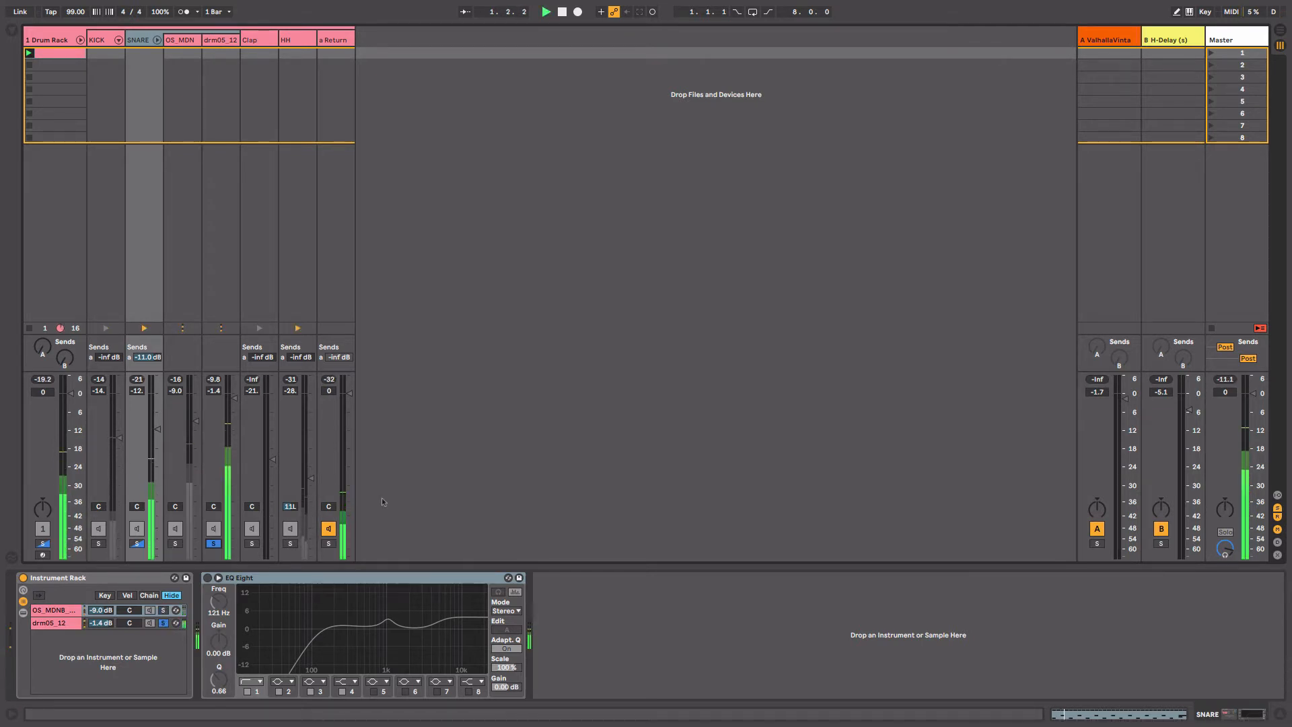
key(space)
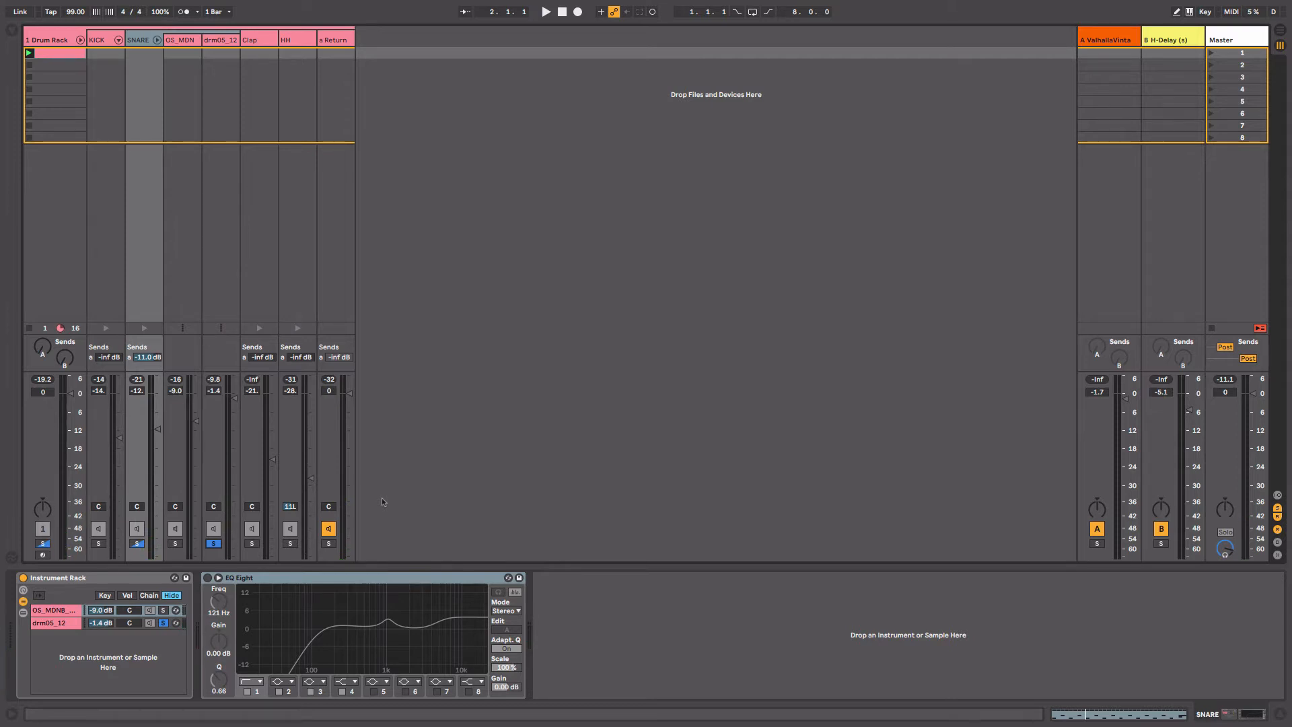
- Turn on the EQ Eight of the SNARE chain and set low-cut band 1 to 124 Hz
click(330, 586)
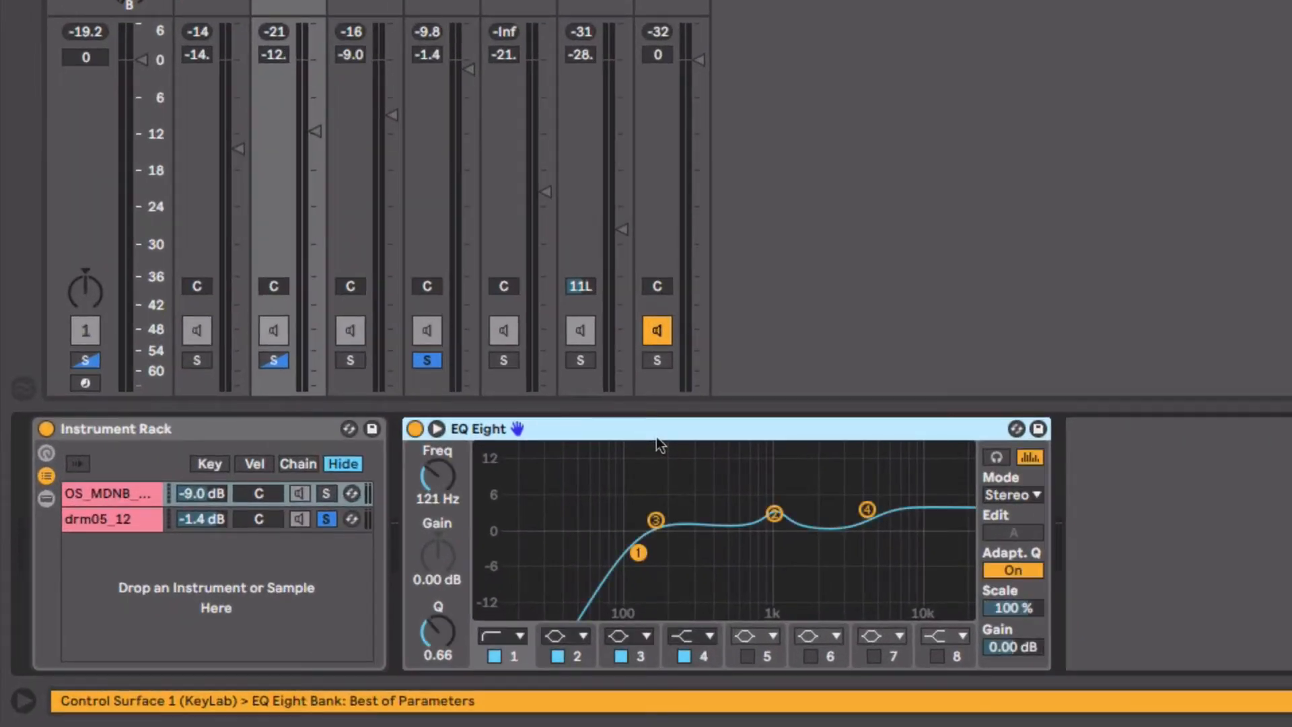
click(635, 556)
drag(639, 553, 641, 552)
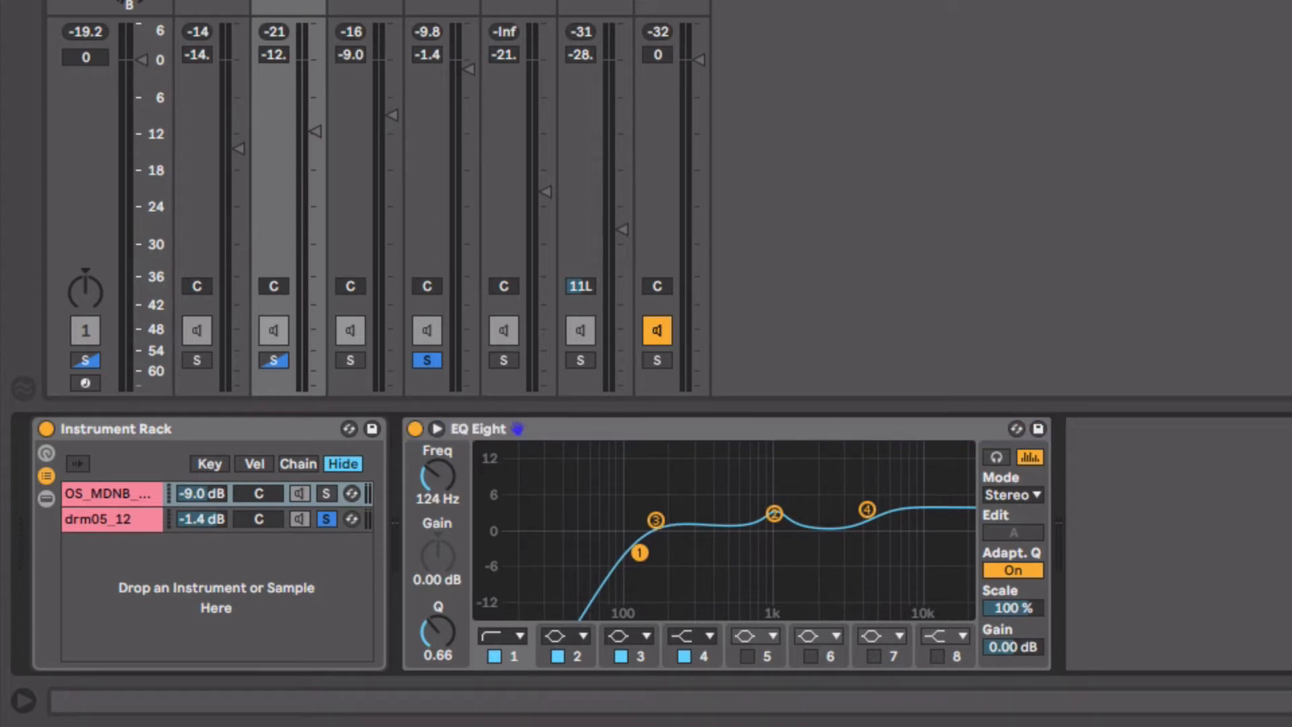
- Set the snare EQ's band 2 to 1.04 kHz with 2.85 dB gain and high-shelf band 4 to 4.35 kHz with 4.09 dB
click(778, 515)
drag(774, 514, 774, 516)
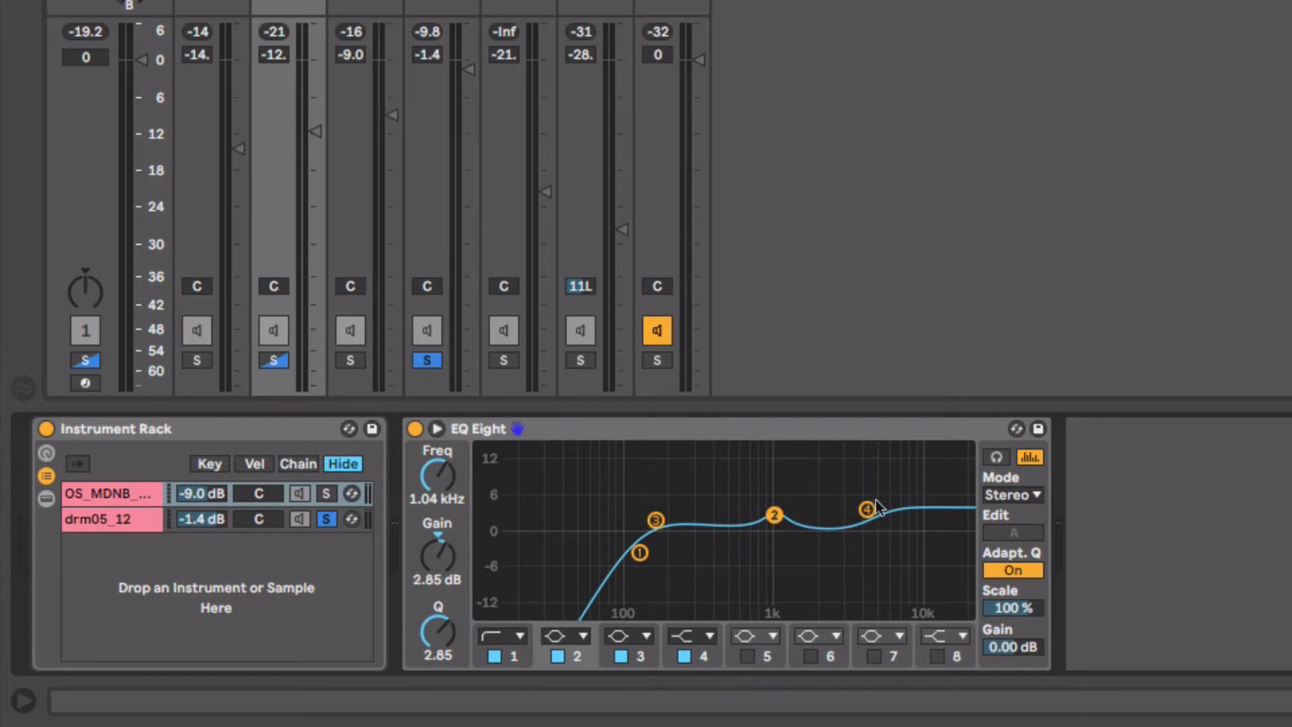
drag(867, 509, 860, 508)
- Compare the snare with its EQ Eight bypassed and active, leaving the EQ turned on
click(862, 423)
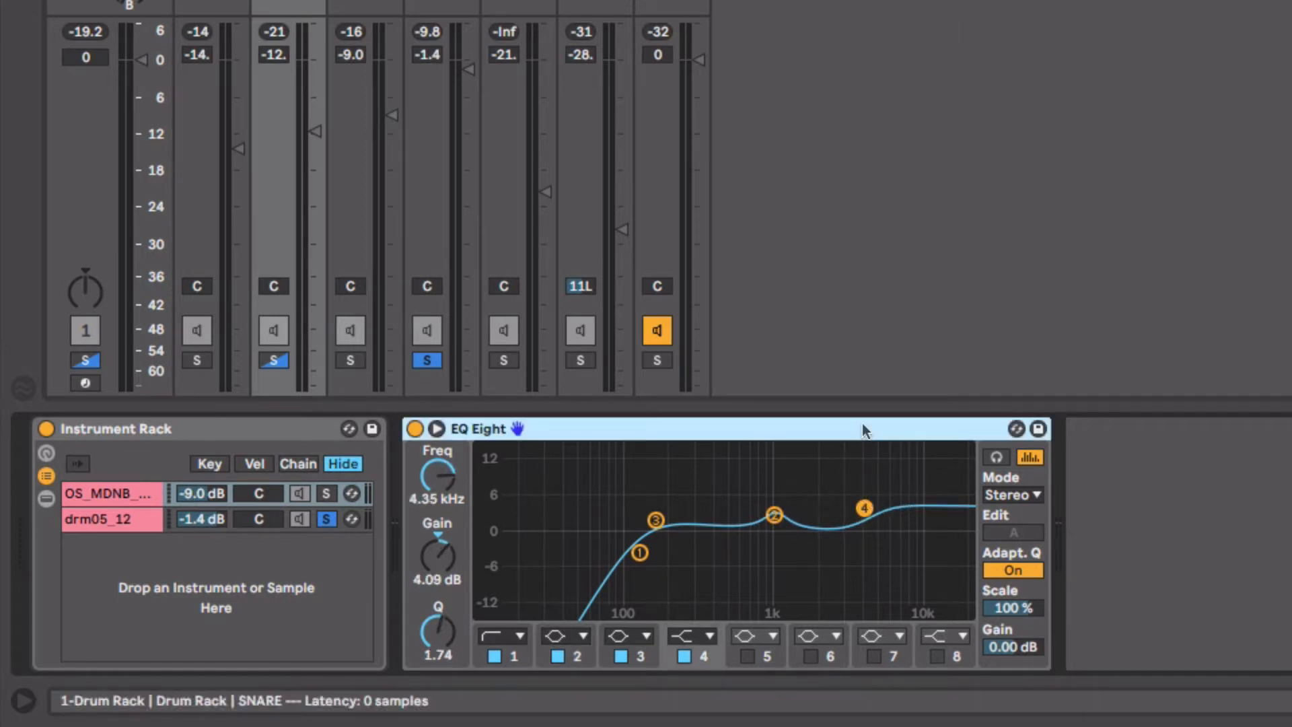
key(0)
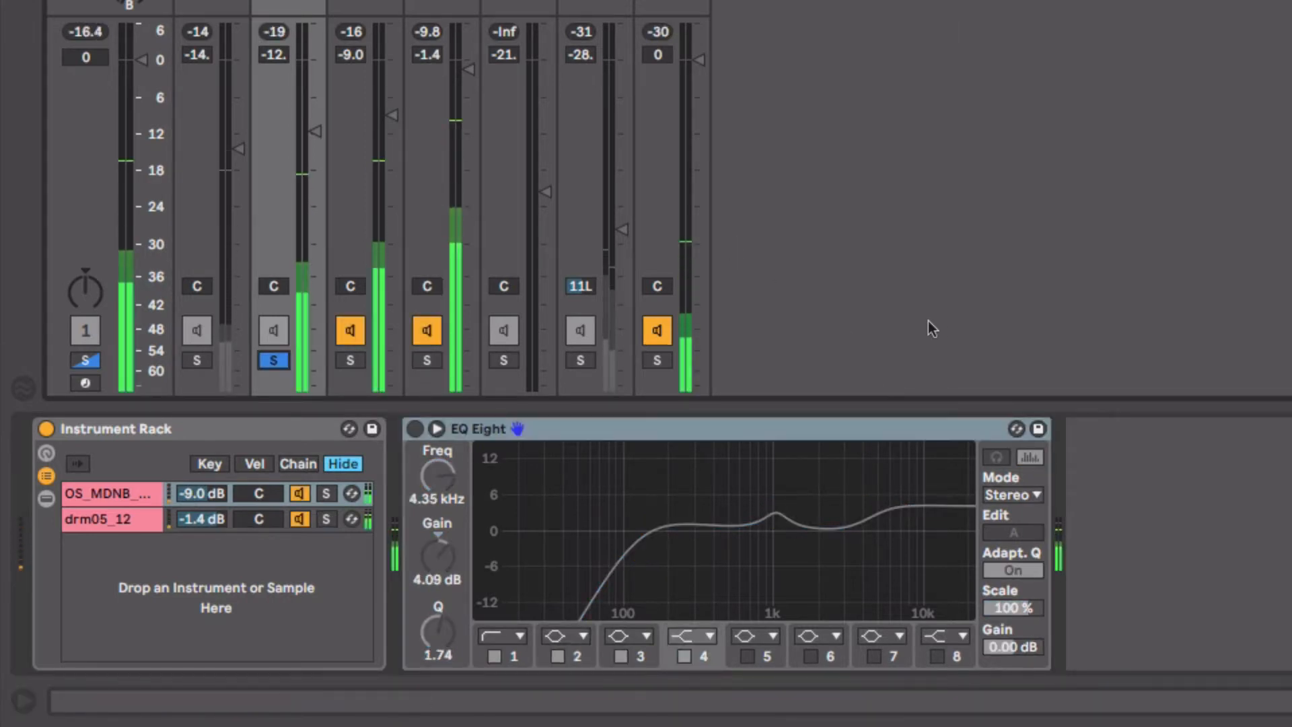
click(799, 423)
key(0)
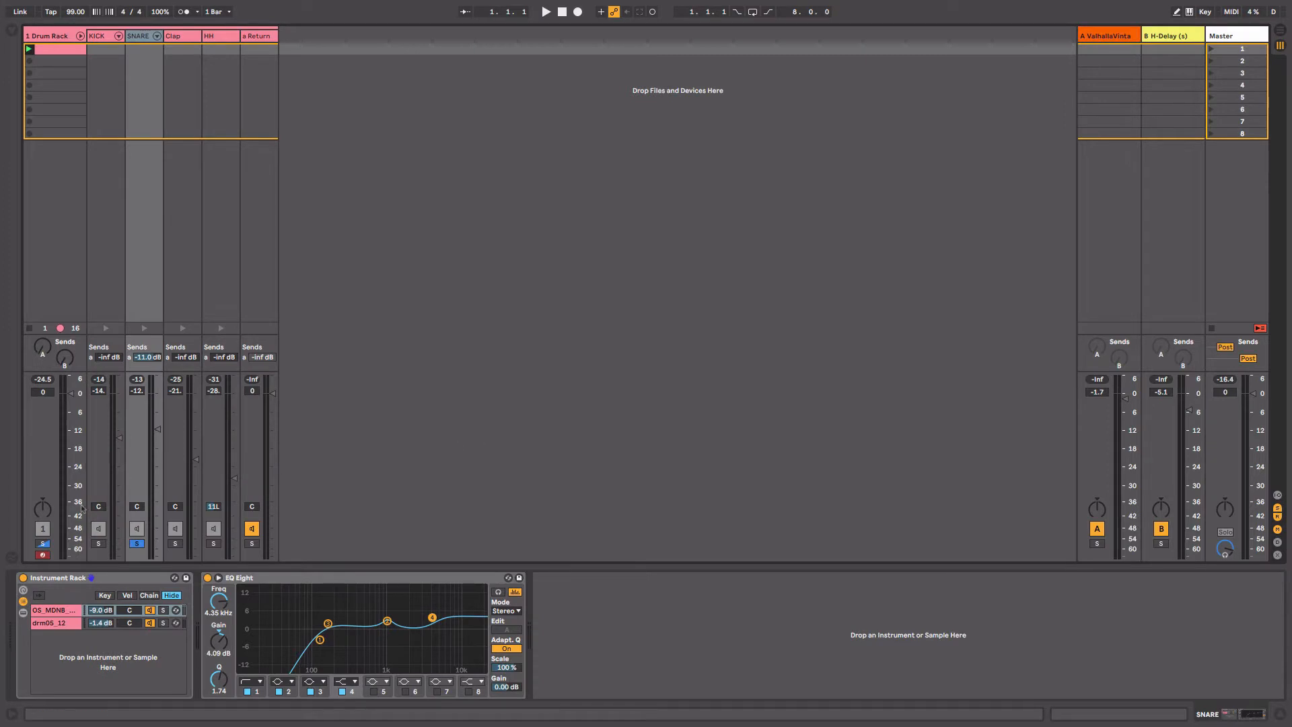
- Solo the Clap chain and show its sampler and EQ devices
click(175, 544)
click(191, 40)
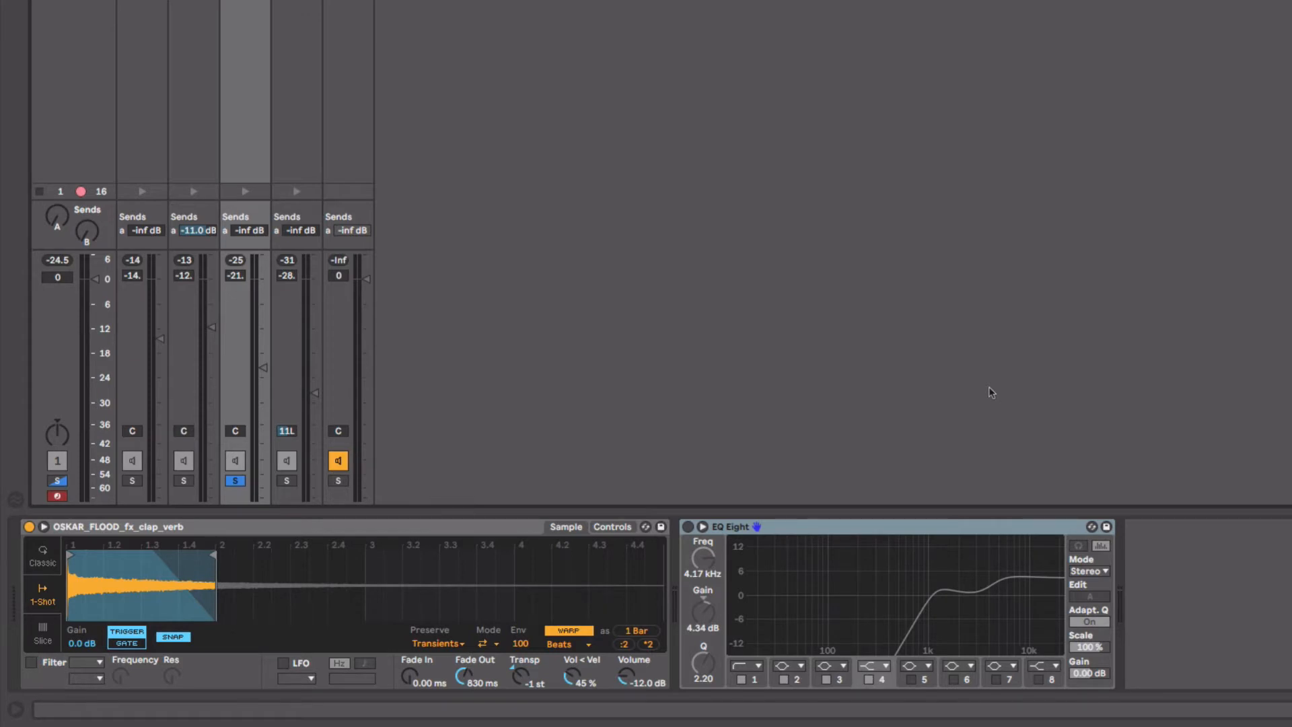
- Try the clap sample at 4 bars long and at 0 st transposition, restoring 1 bar and -1 st
drag(214, 555, 661, 549)
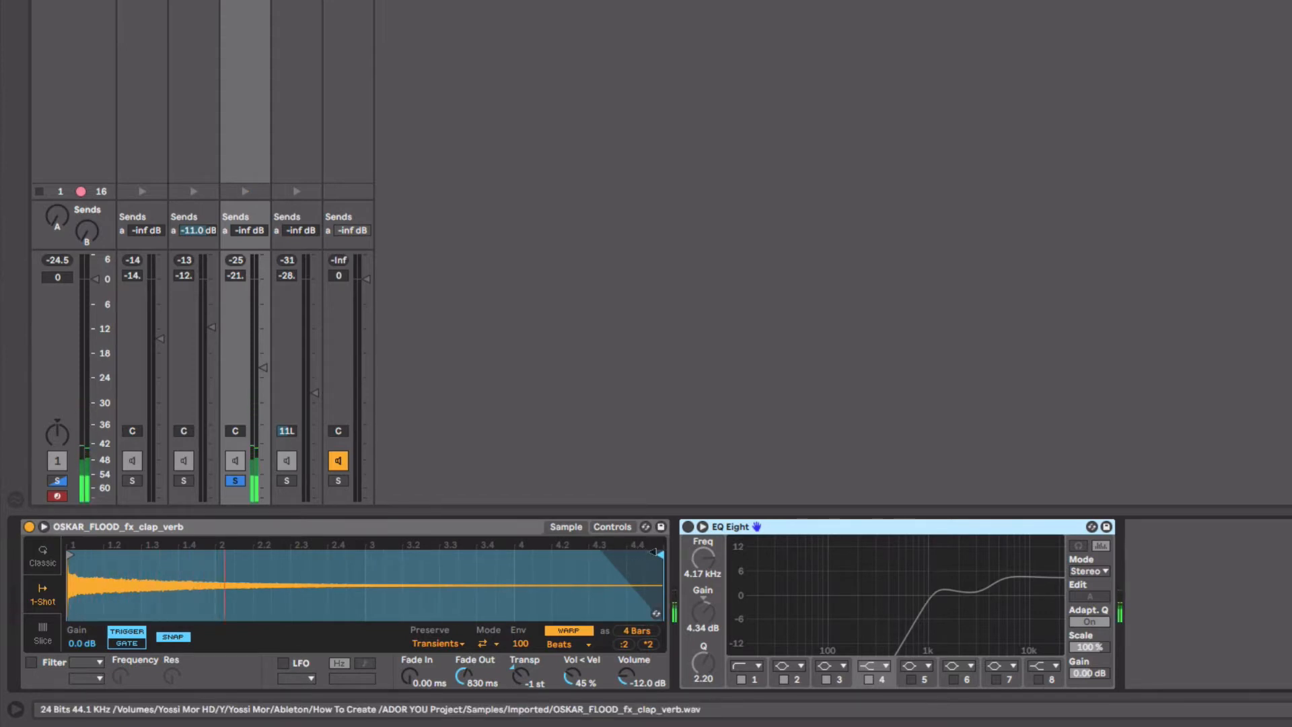
key(ctrl+z)
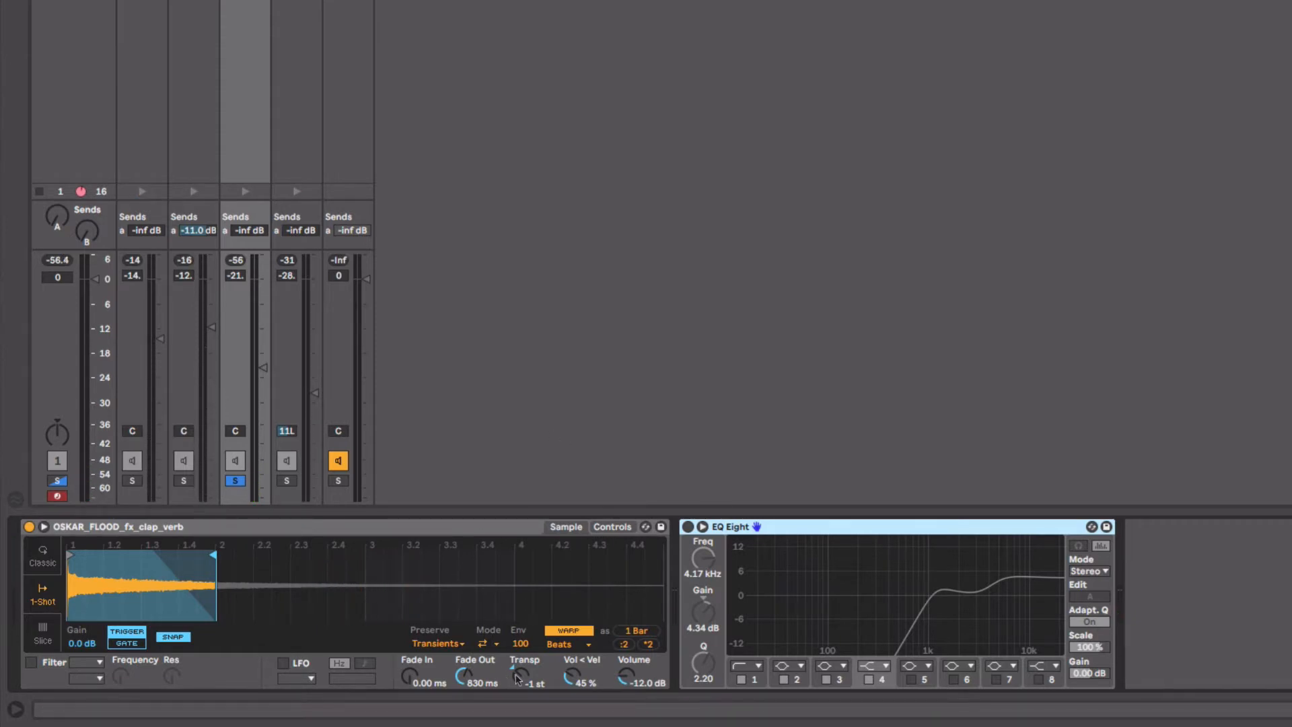
drag(517, 678, 517, 677)
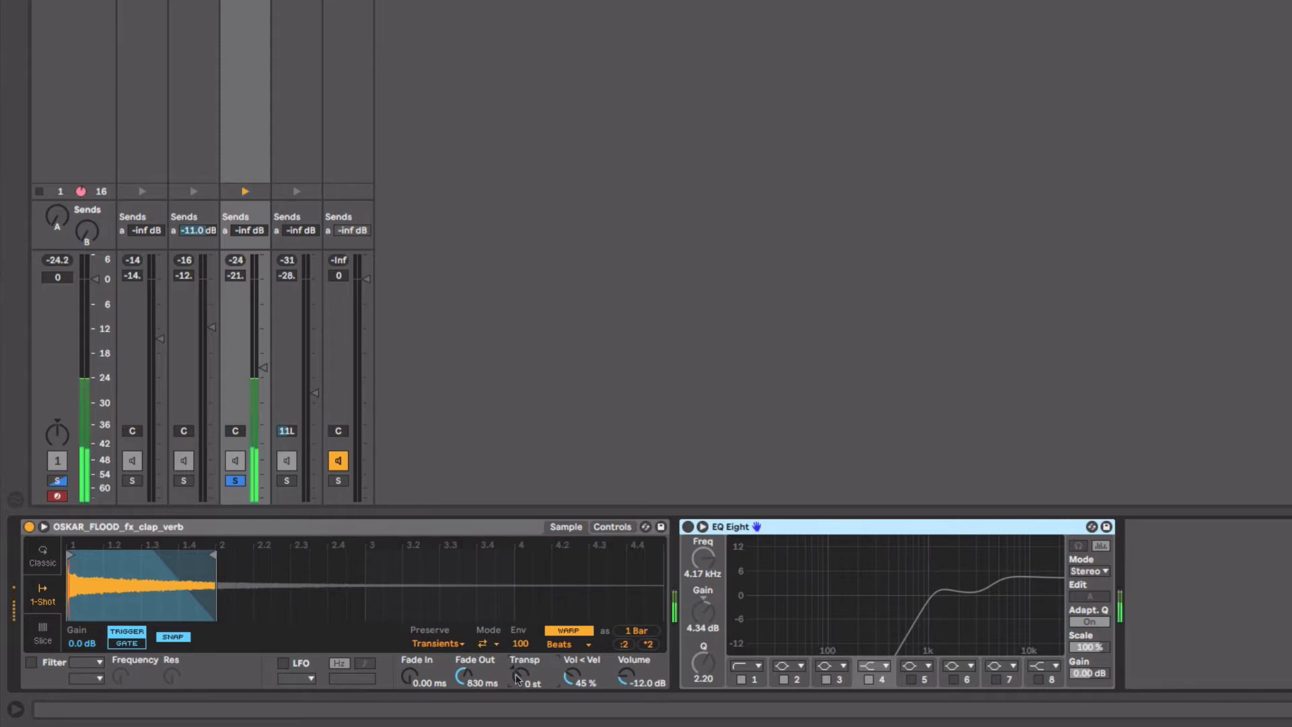
drag(517, 679, 517, 679)
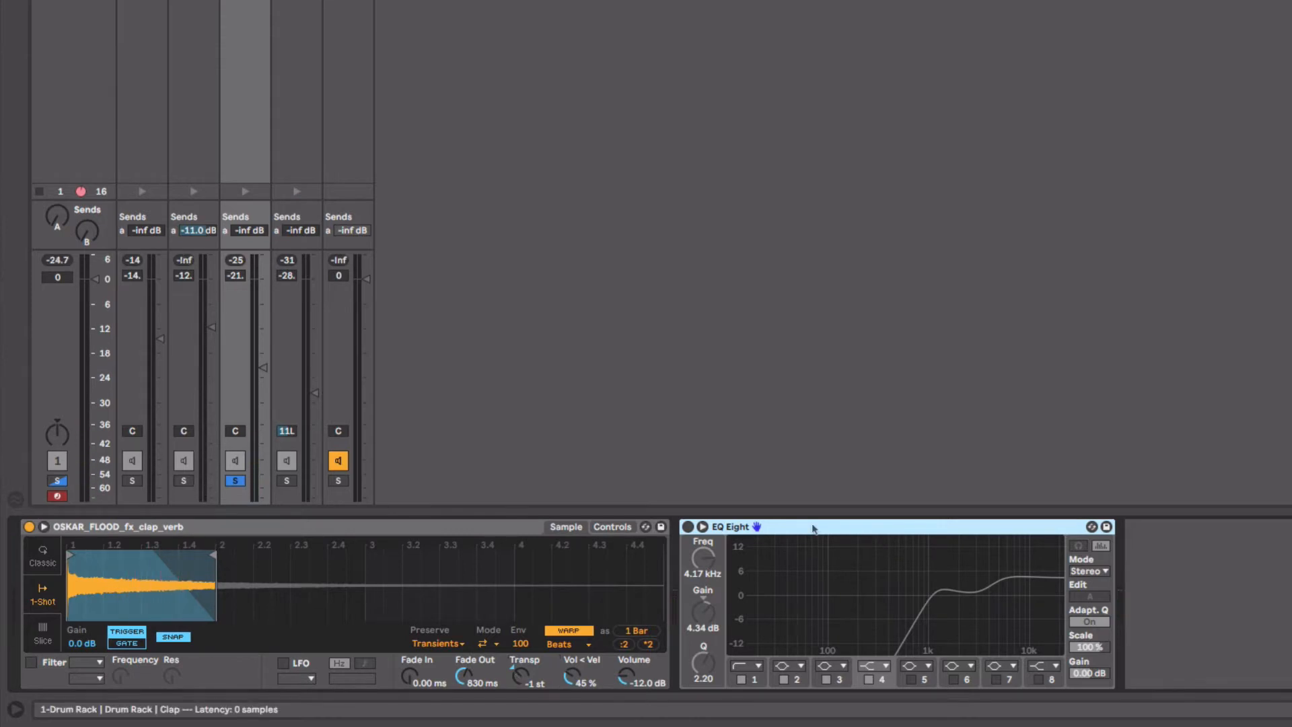
- Turn on the clap's EQ Eight and set low-cut band 1 to 1.04 kHz and high-shelf band 4 to 4.26 kHz with 4.83 dB
key(0)
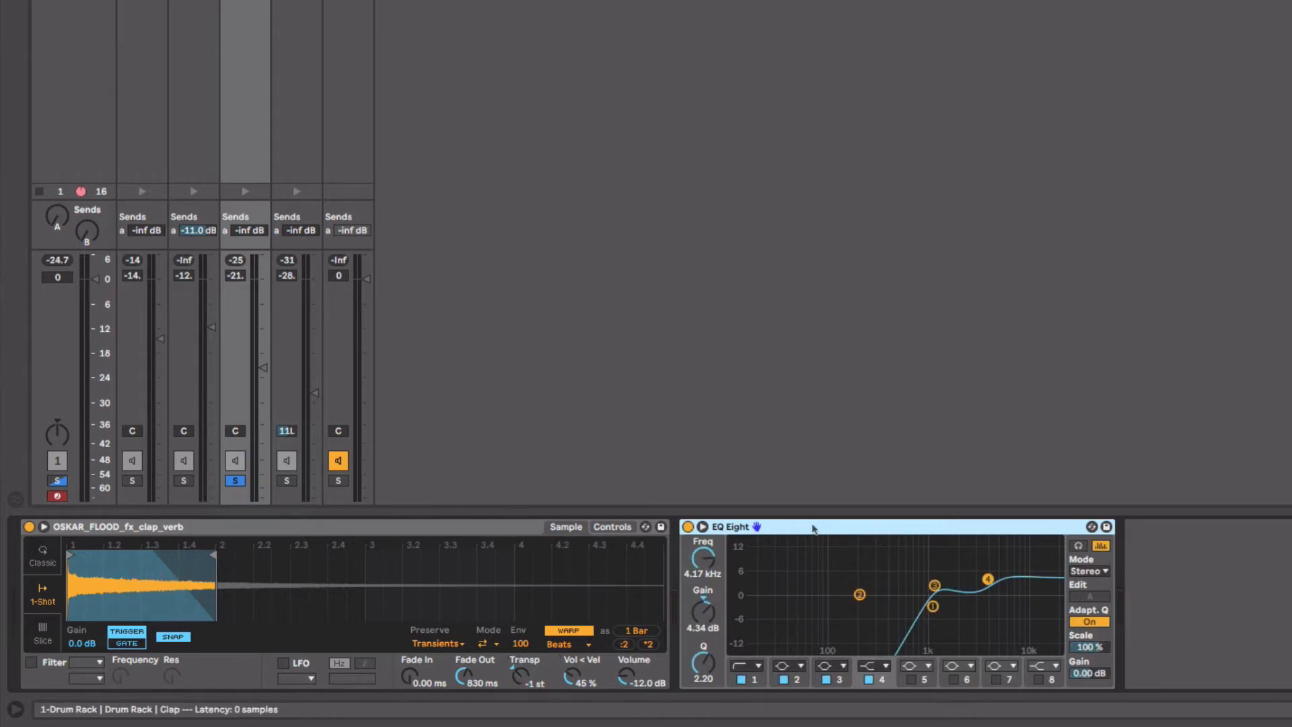
click(933, 607)
drag(928, 606, 930, 607)
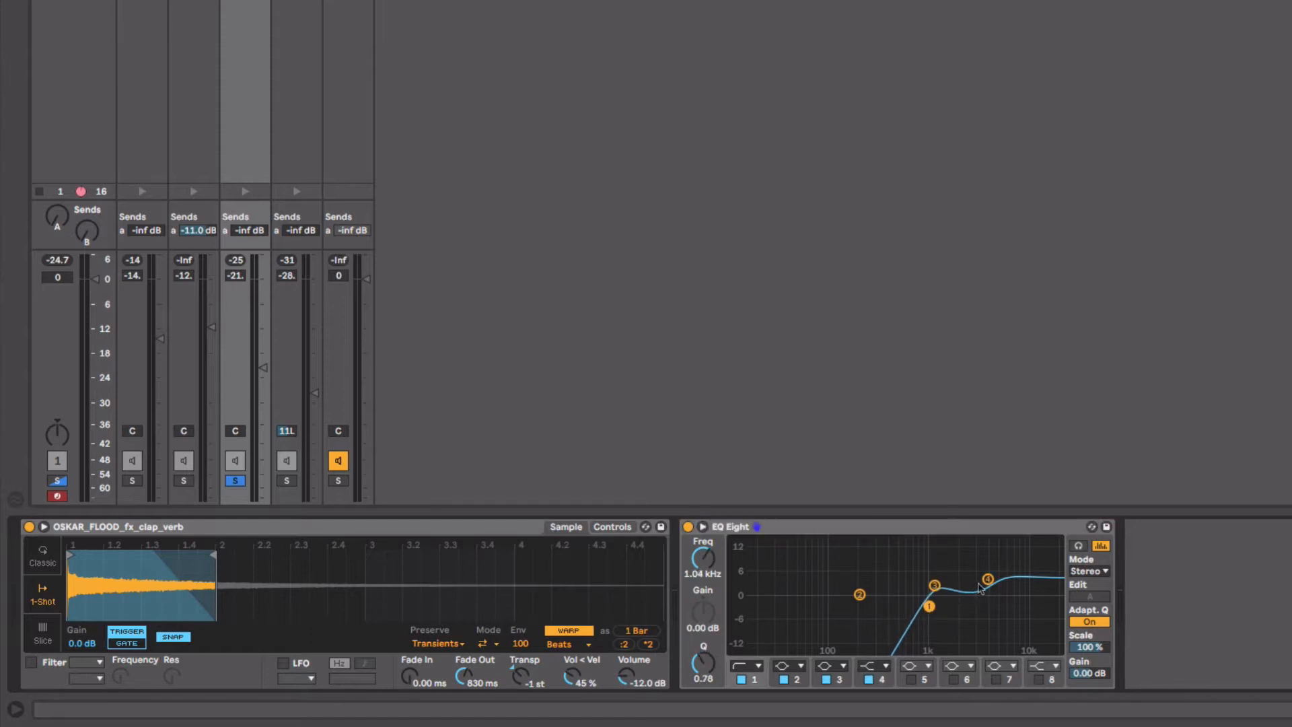
drag(987, 579, 989, 577)
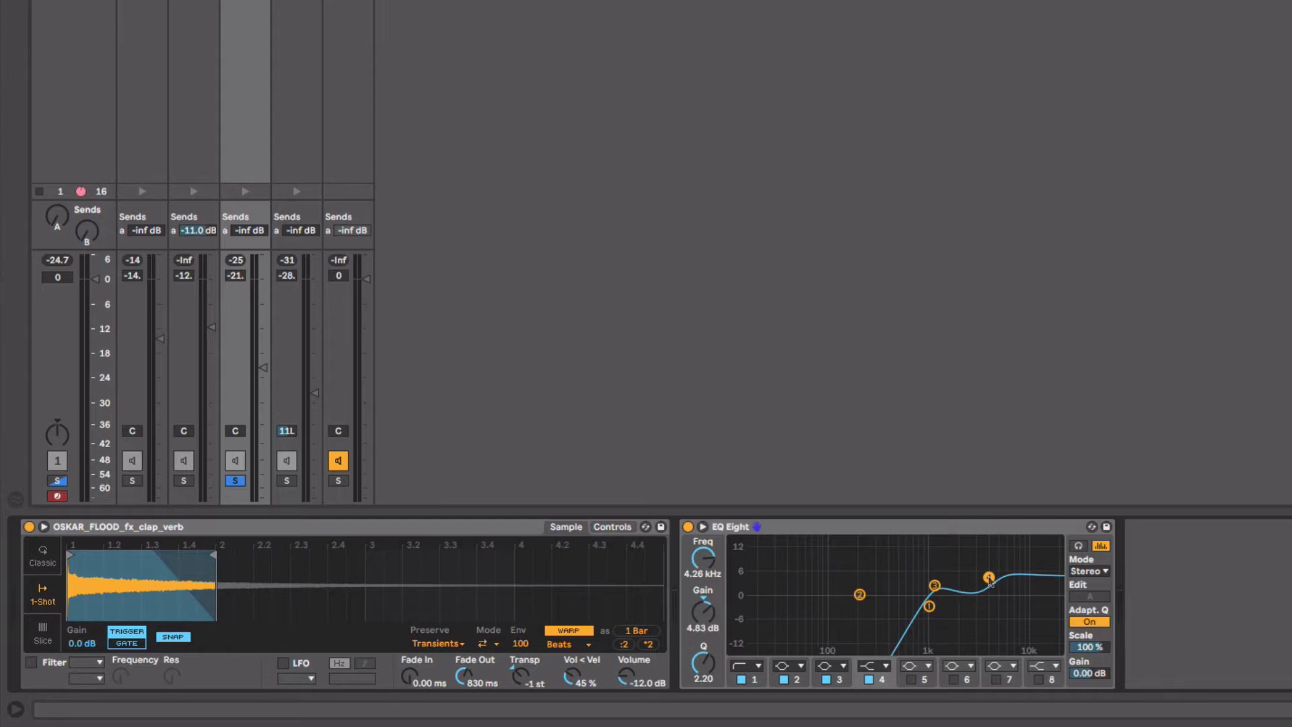
click(951, 532)
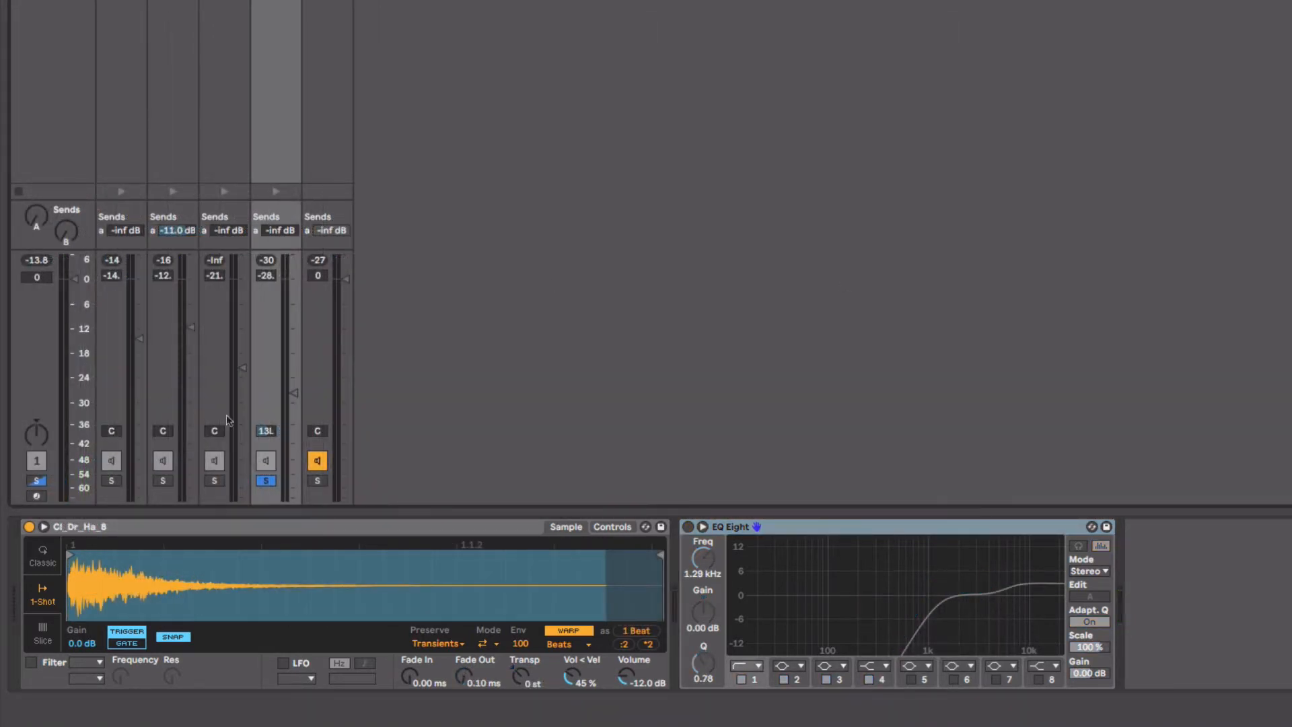
- Pan the HH chain to 12L and transpose its sample to +2 st
drag(271, 437, 271, 434)
drag(518, 676, 518, 672)
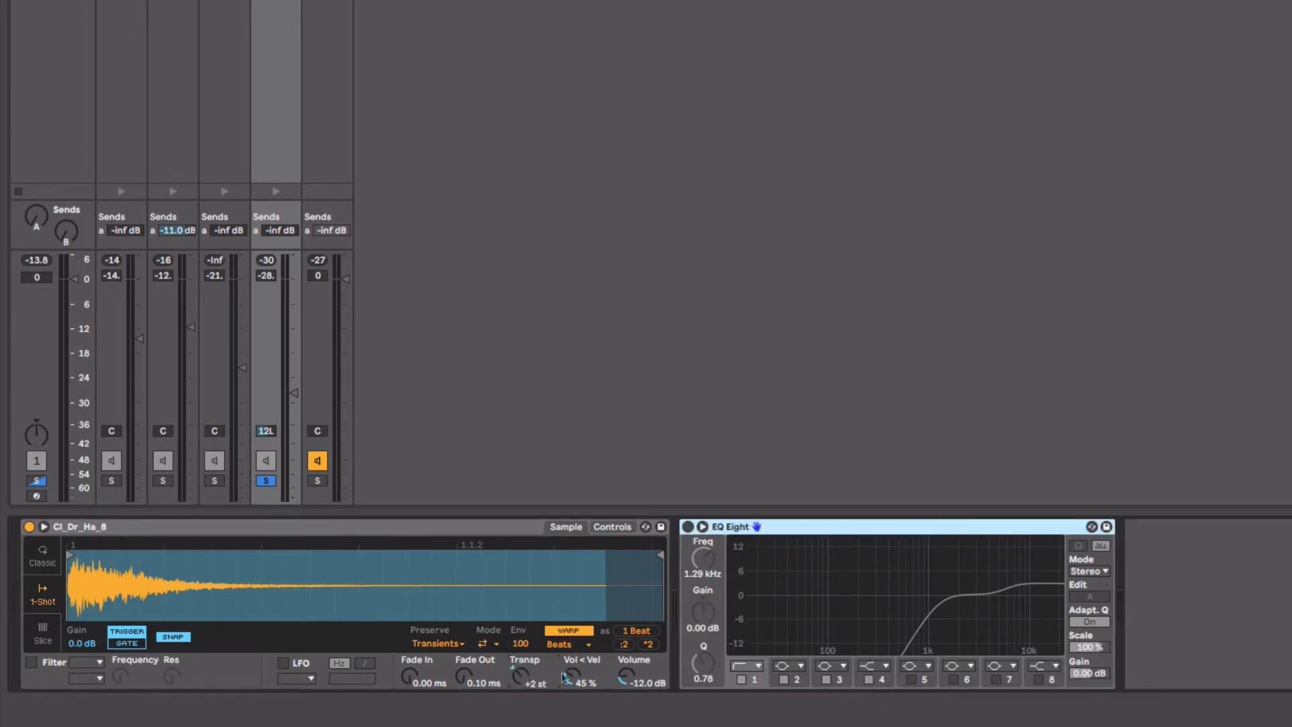
- Reset the hi-hat sample's transposition to 0 st and listen to it at its original pitch
double_click(527, 677)
key(space)
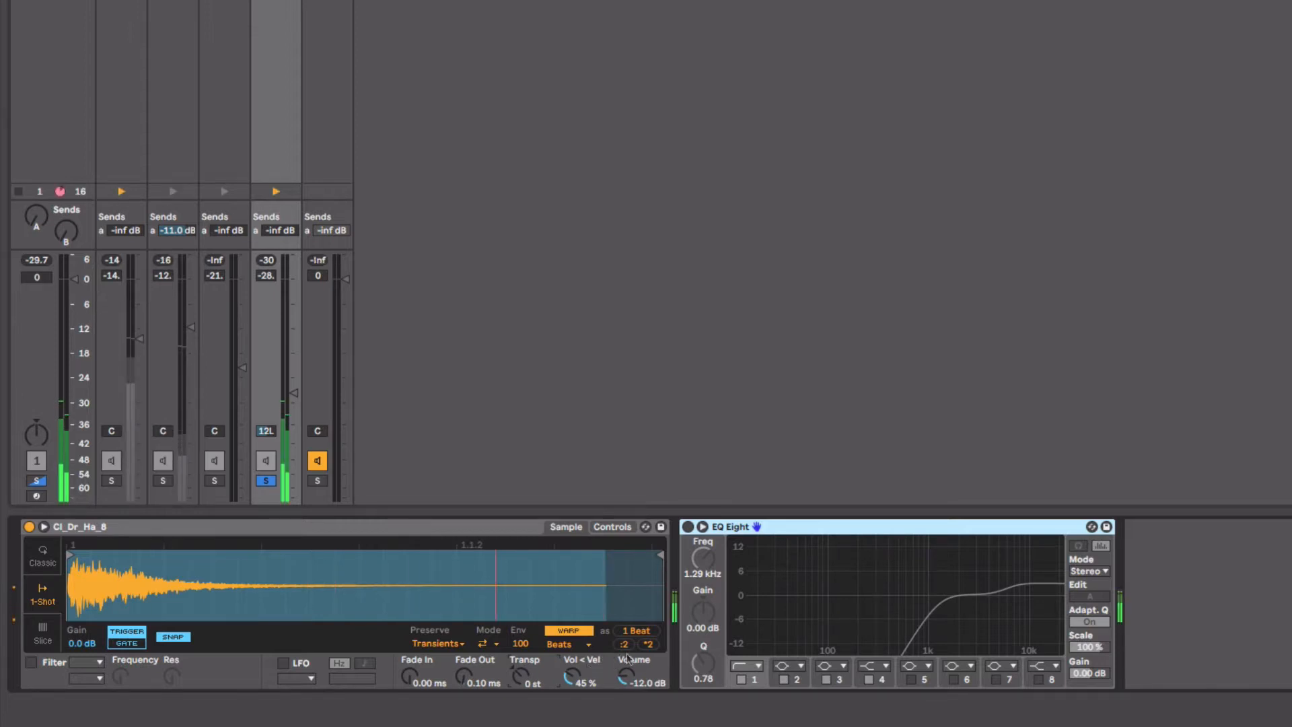
key(space)
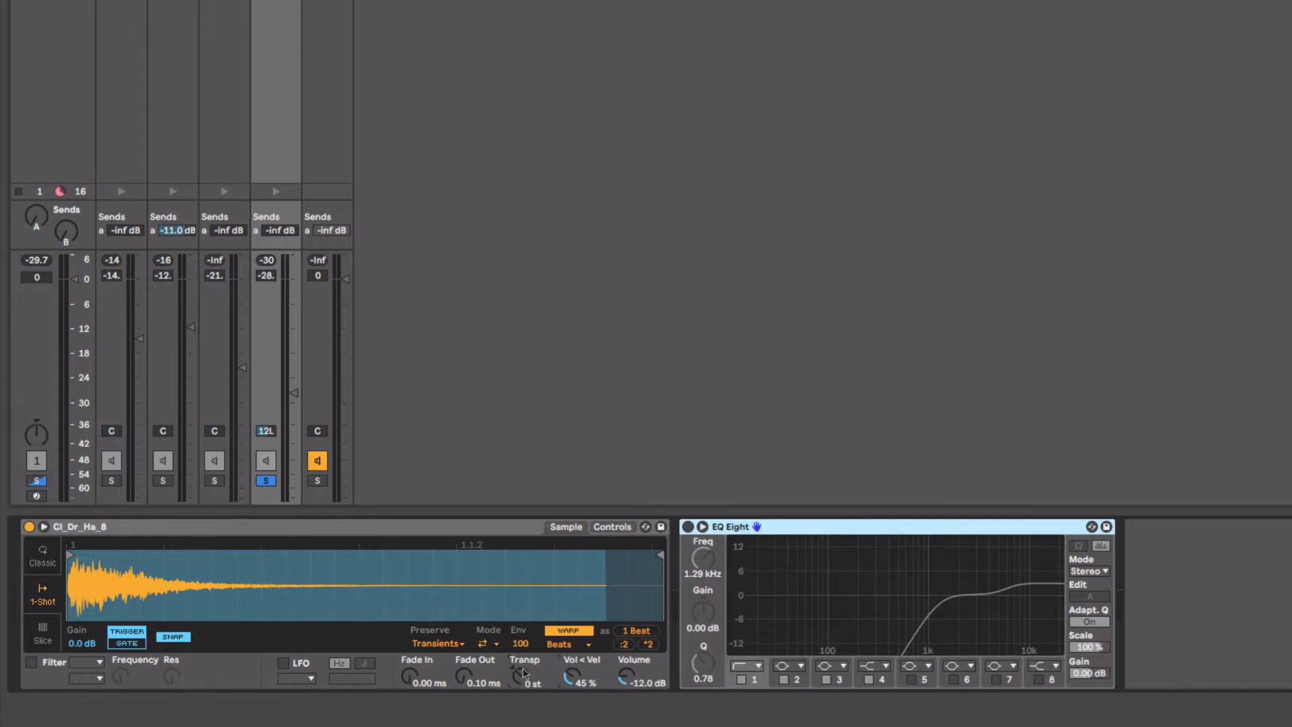
- Set the hi-hat sample's transposition to +2 st and listen to the pitched-up sound
scroll(523, 672, up, 2)
key(space)
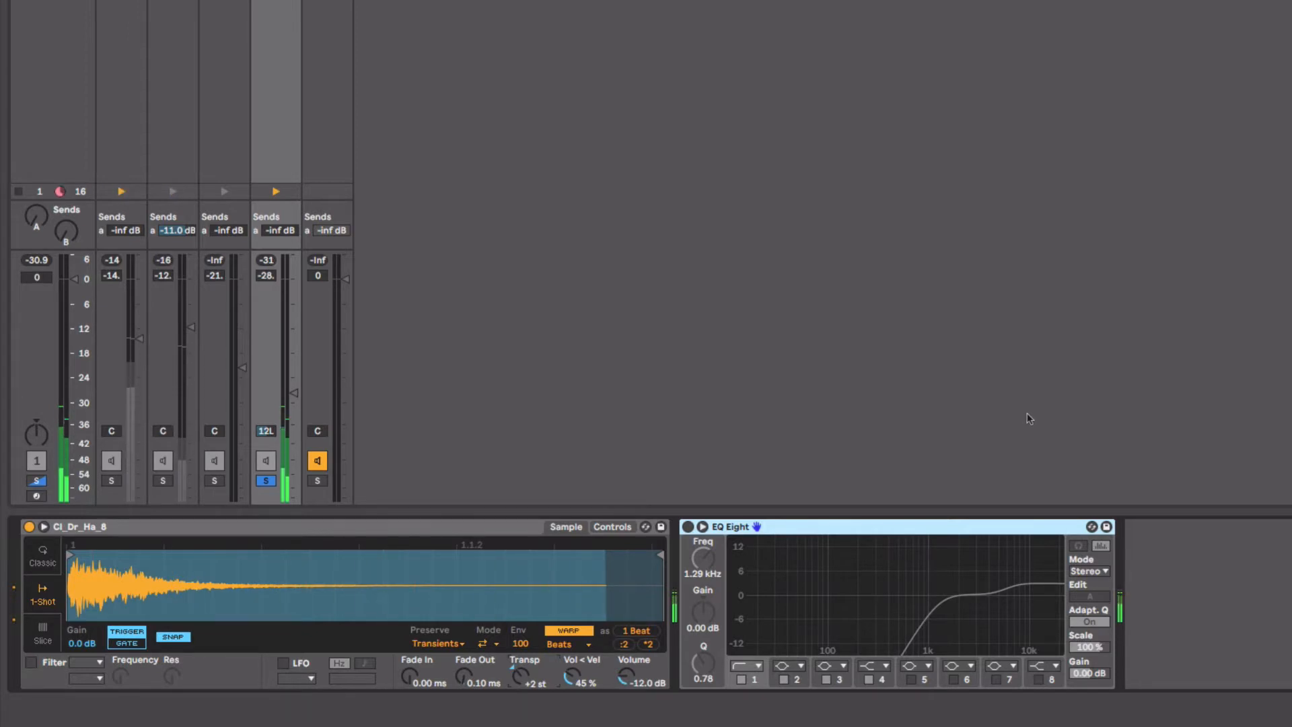
key(space)
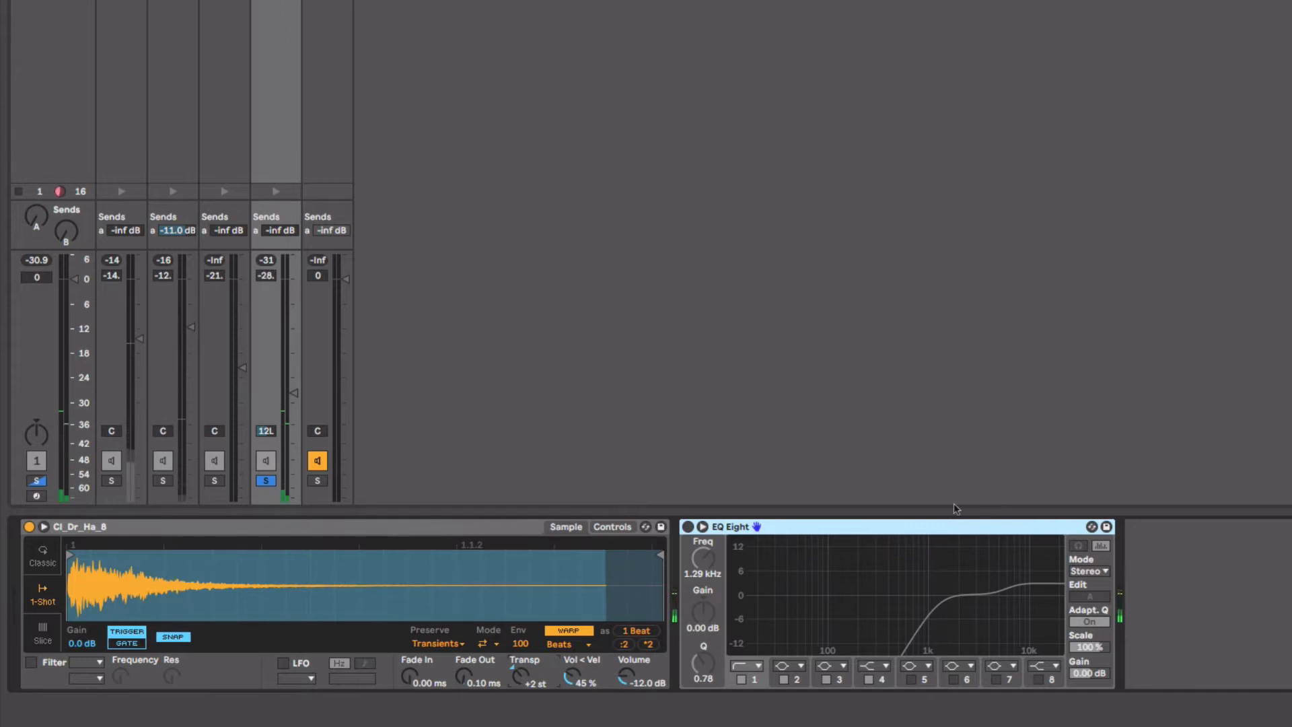
- Turn on the hi-hat's EQ Eight, select its high-shelf band 4 and stop playback after listening to the equalized sound
key(0)
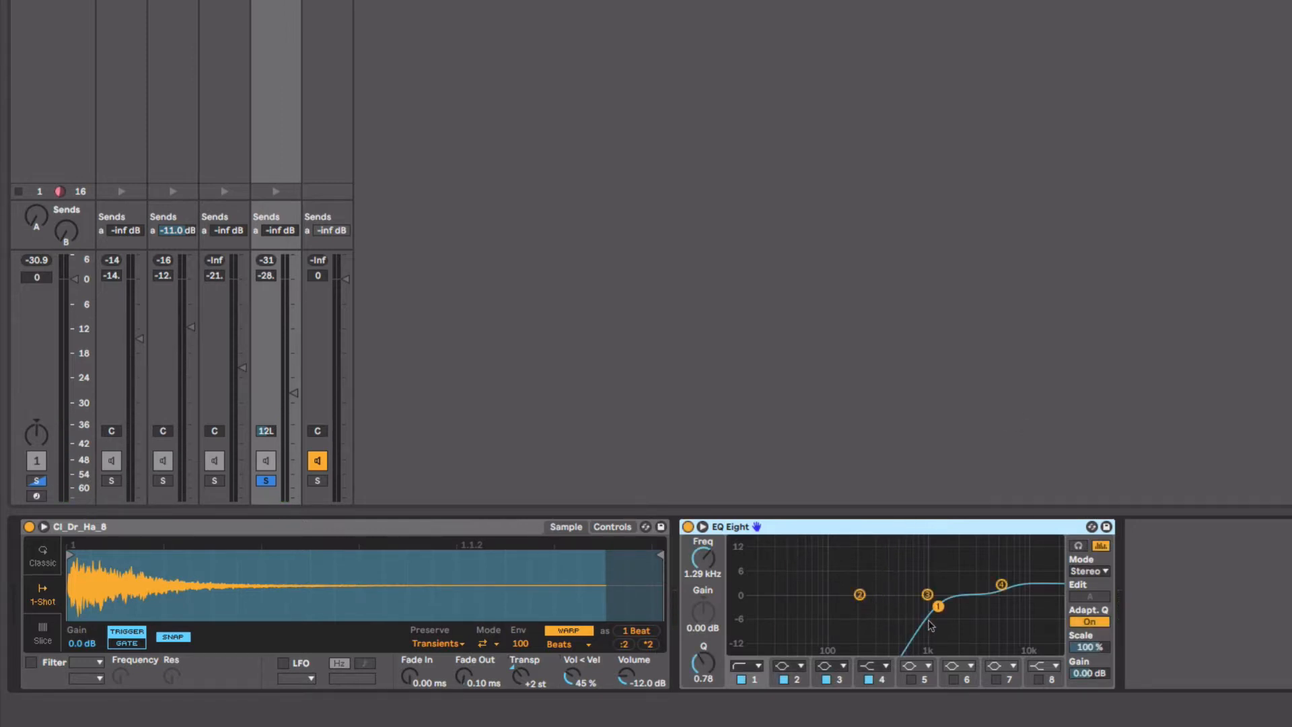
drag(940, 608, 1001, 585)
click(1002, 585)
key(space)
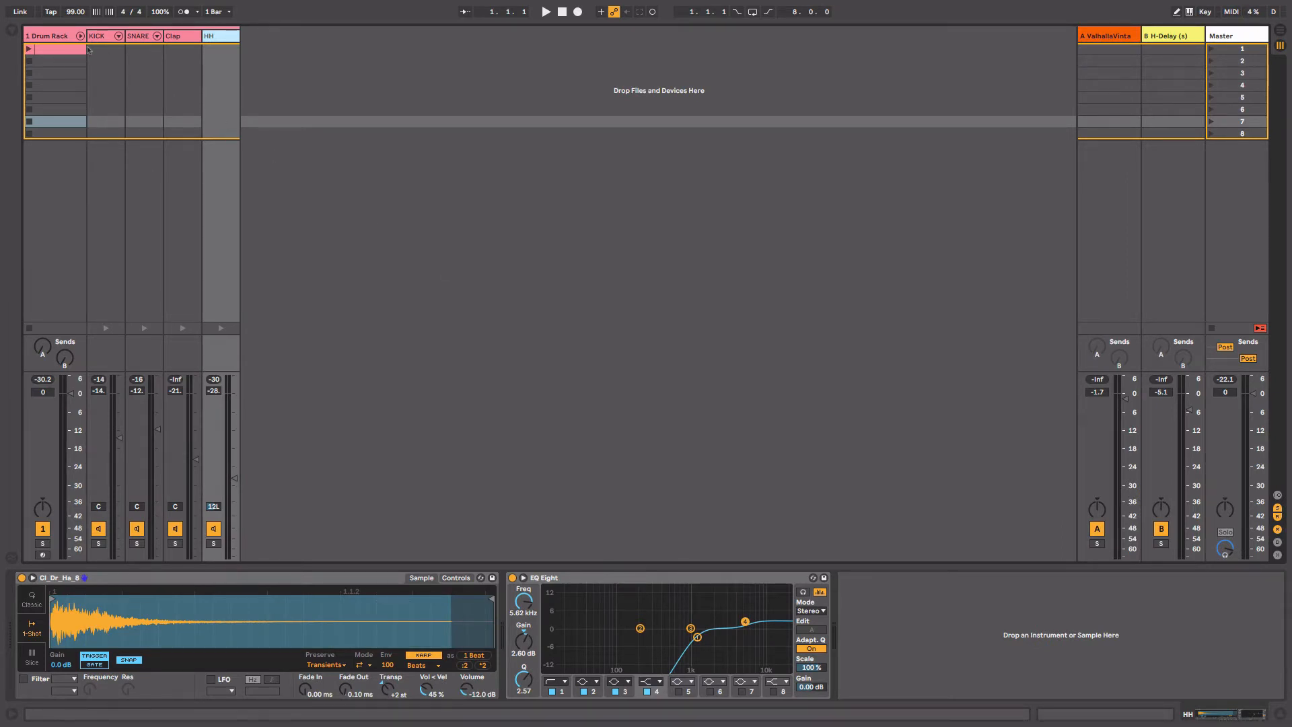
- Show the chain list and the return chains of the Drum Rack
click(52, 37)
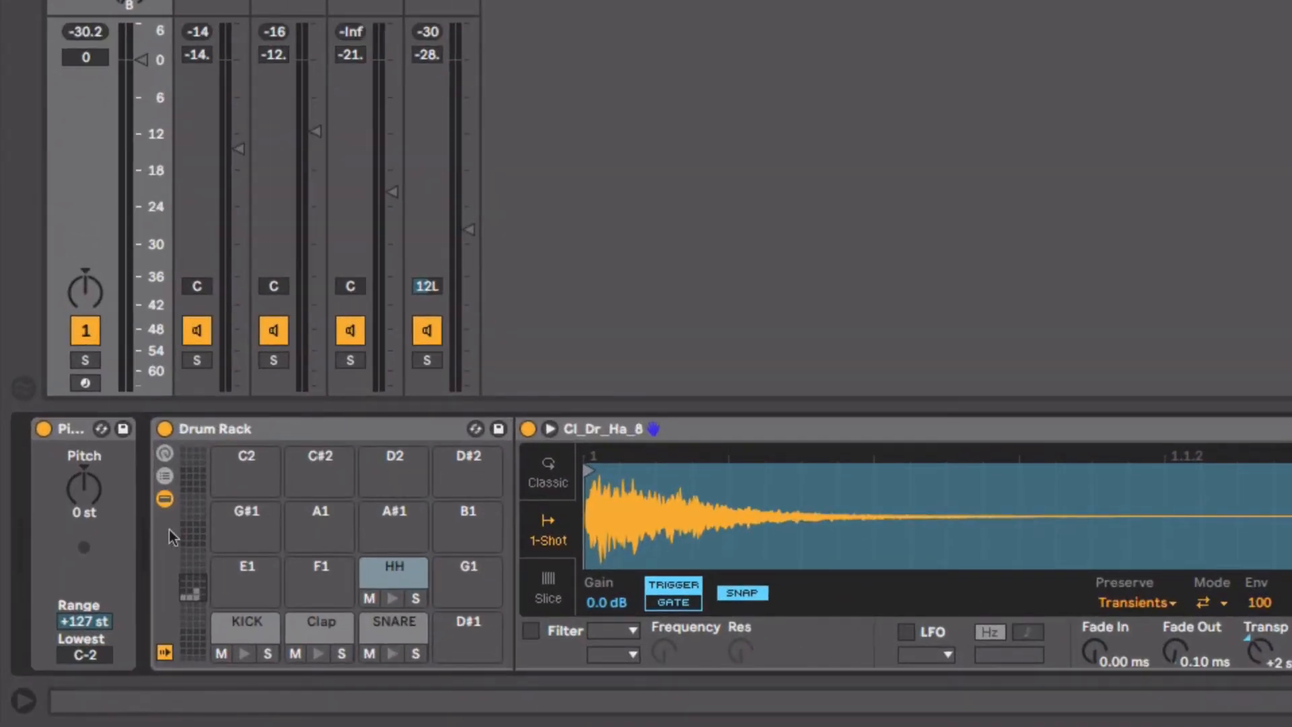
click(166, 476)
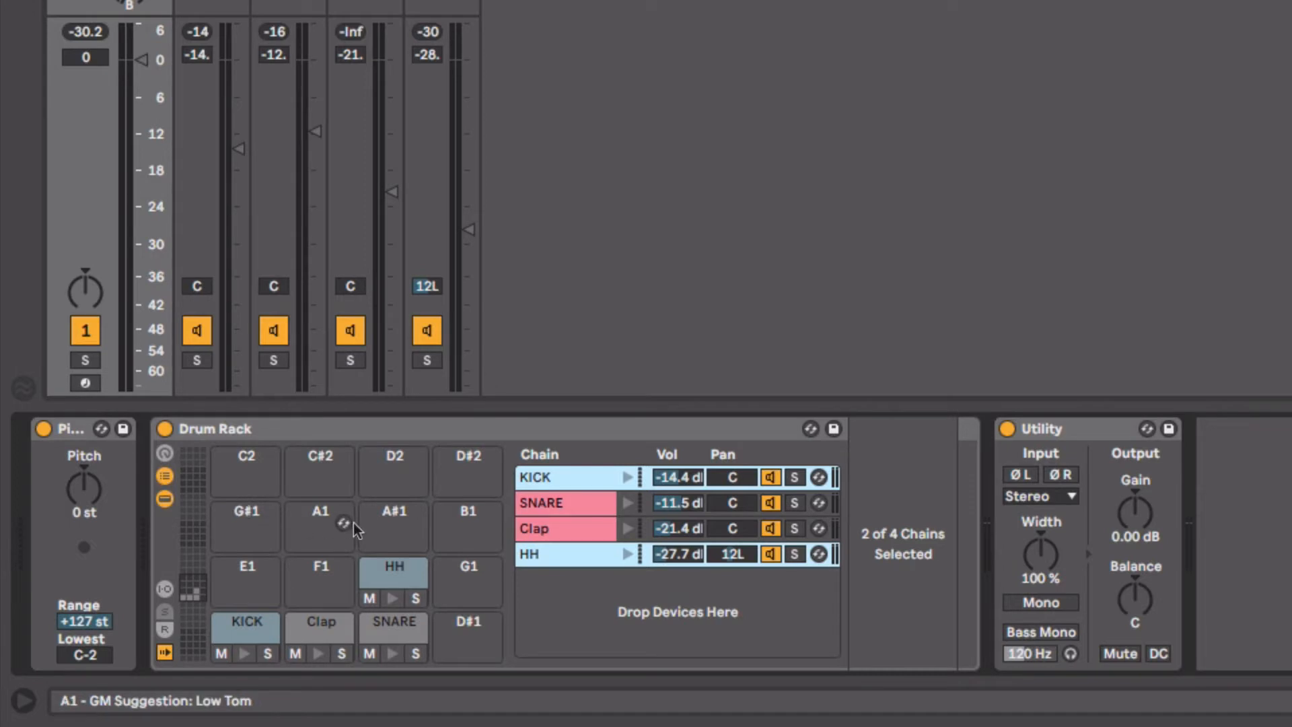
click(165, 630)
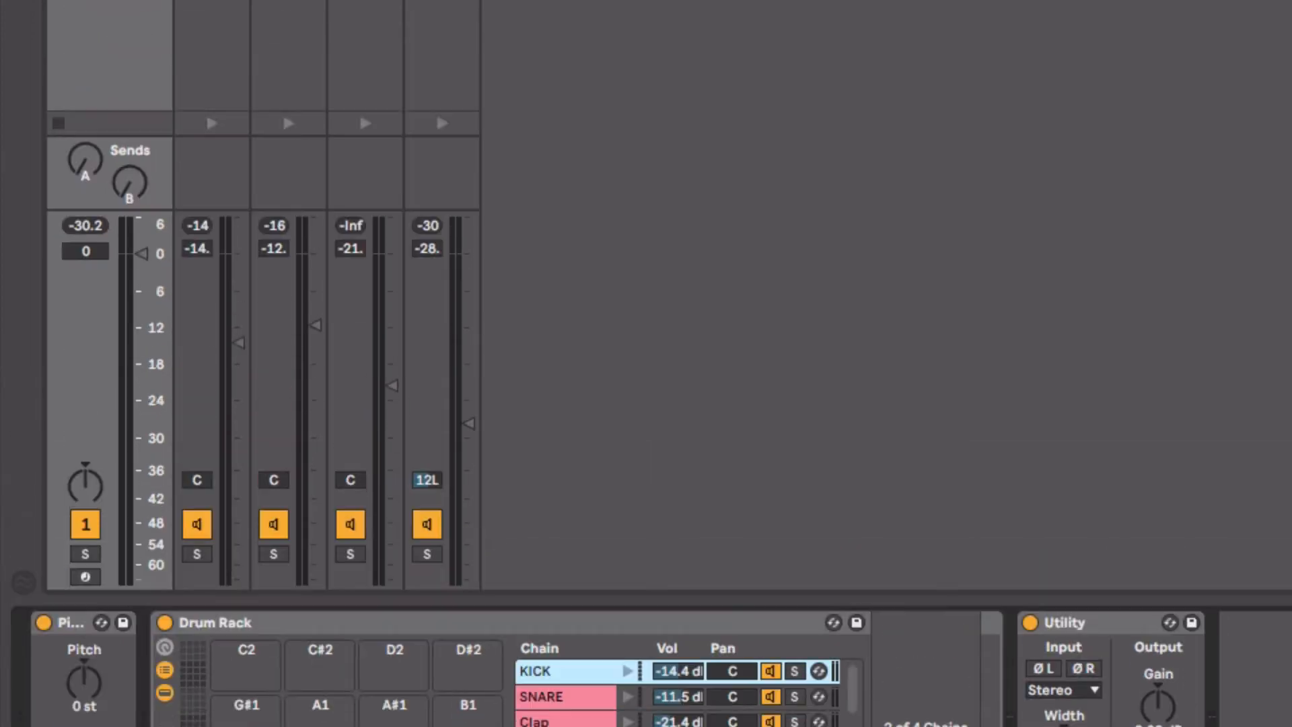
- Search the plug-ins for "rverb", load RVerb (s) as a return chain in the Drum Rack, and close its window and the browser
key(super+alt+b)
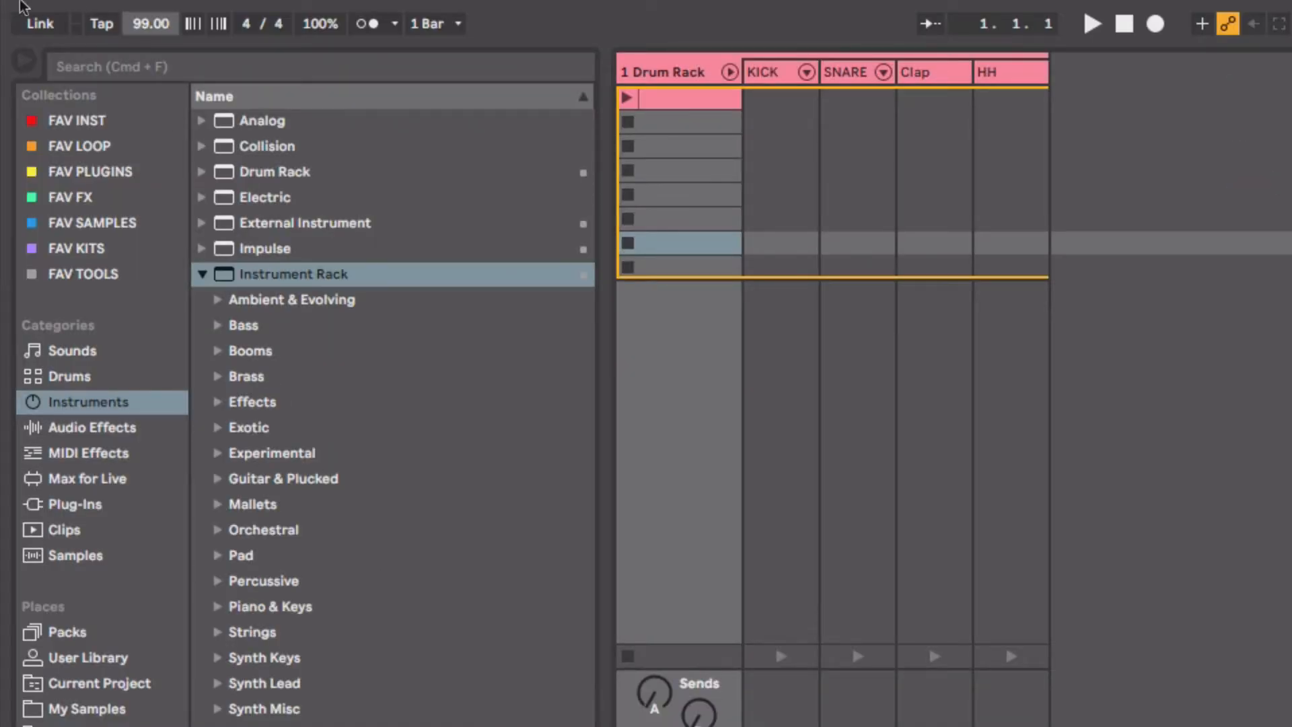
click(115, 66)
text(rve)
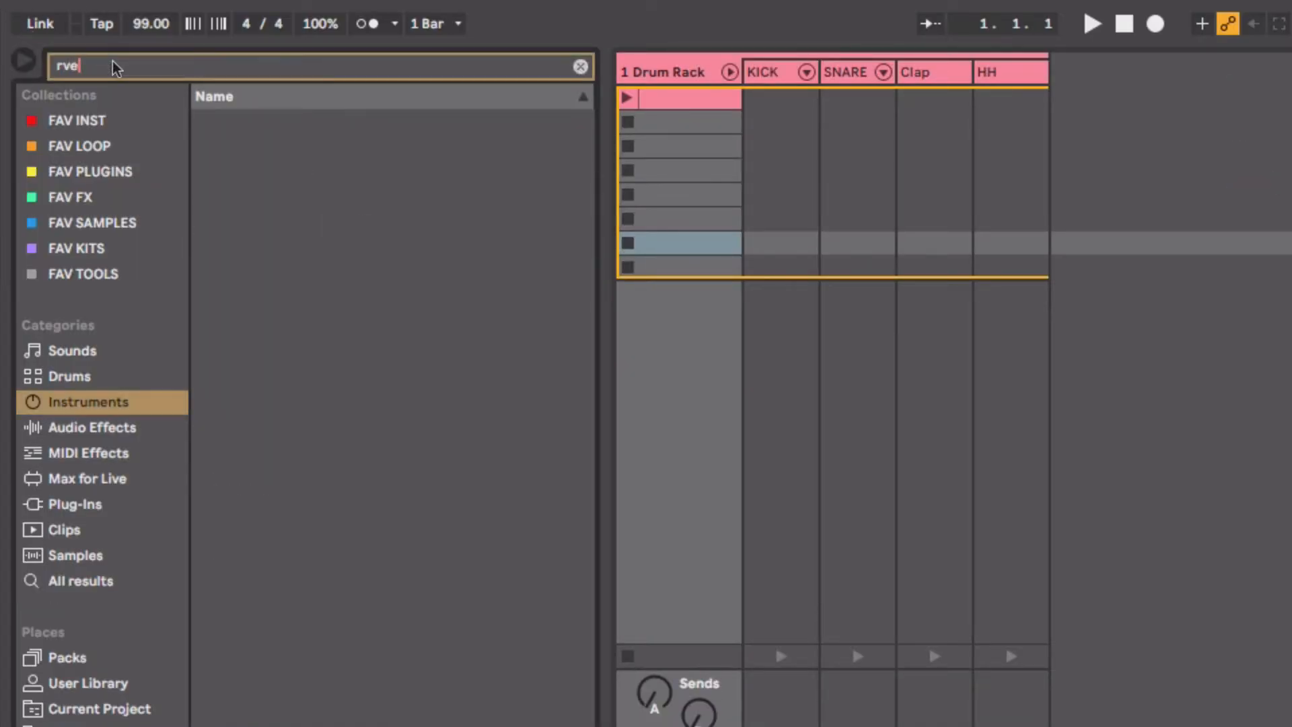
text(rb)
click(88, 505)
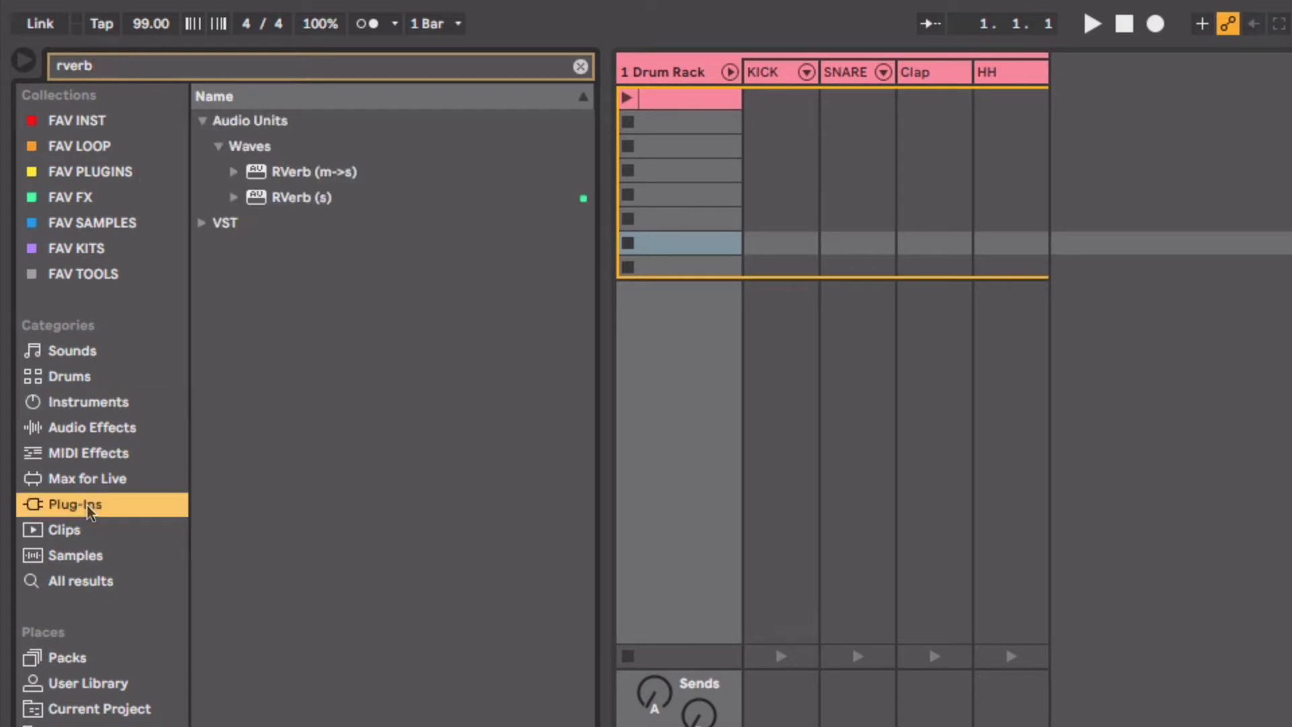
drag(311, 198, 650, 586)
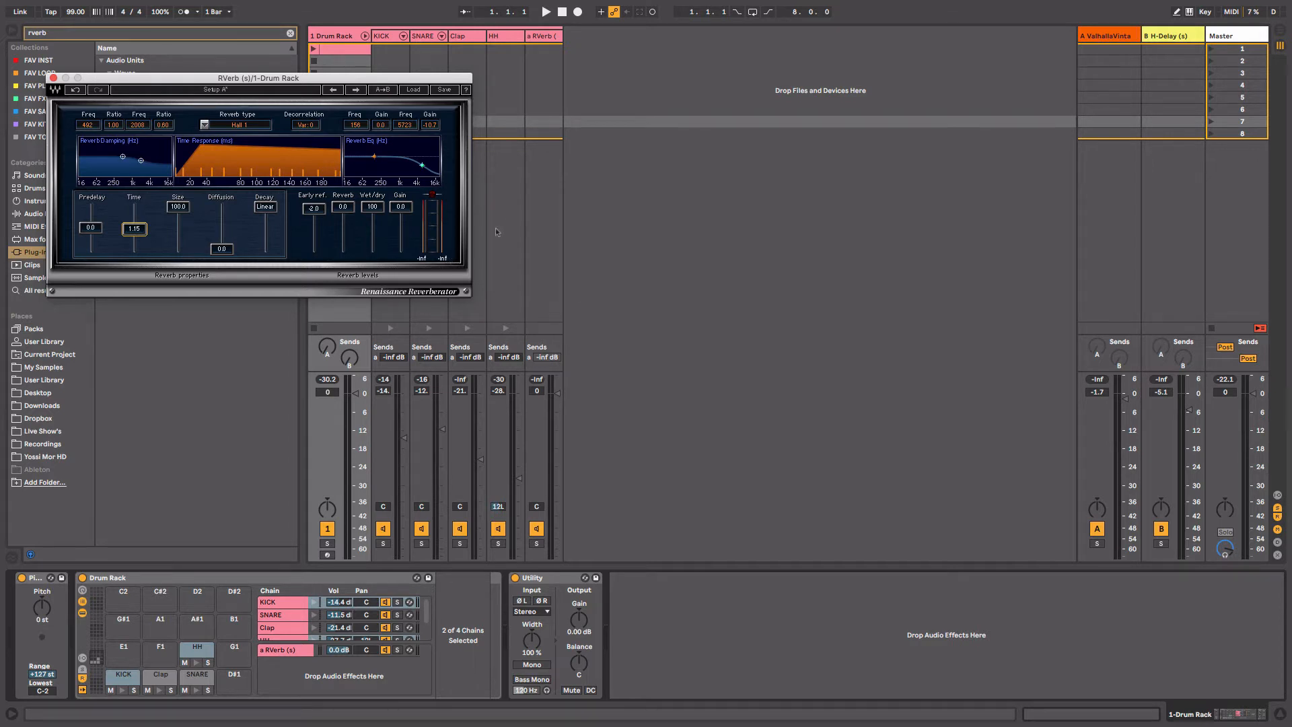
click(53, 77)
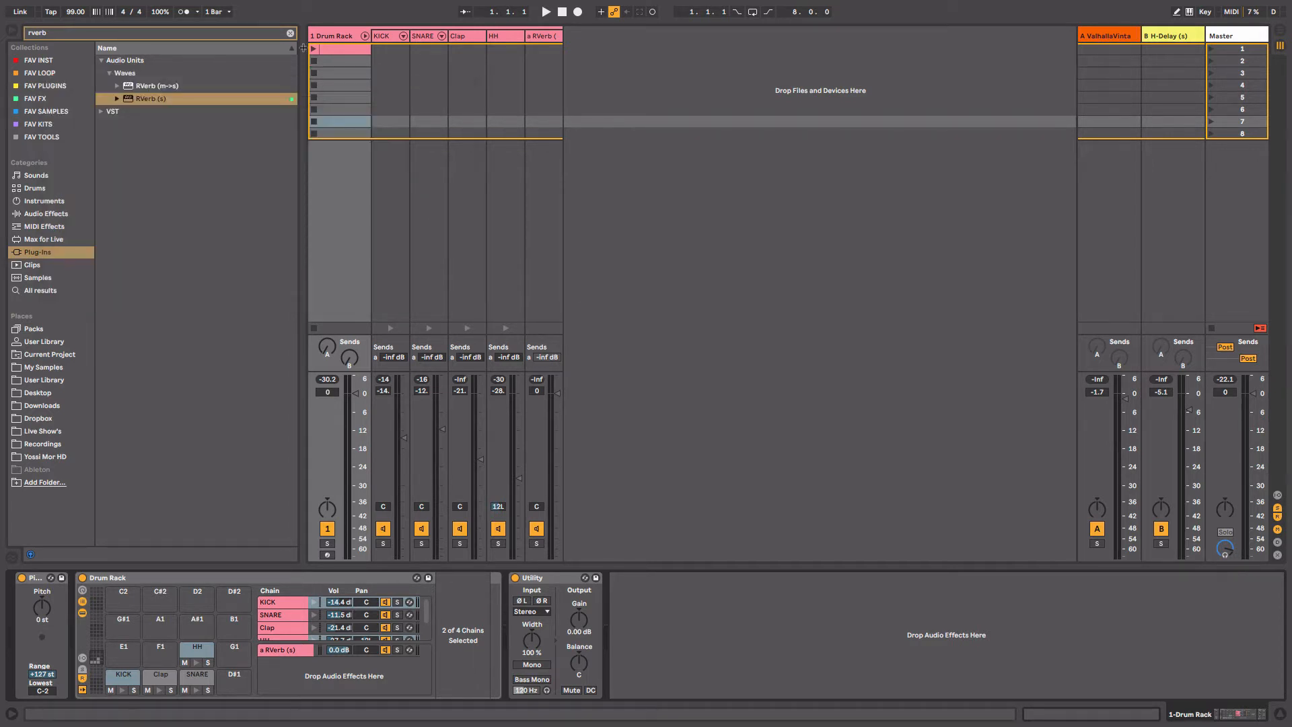
key(super+alt+b)
- Set the SNARE chain's send a to -12.0 dB and play the drum clip to hear the reverb
click(142, 35)
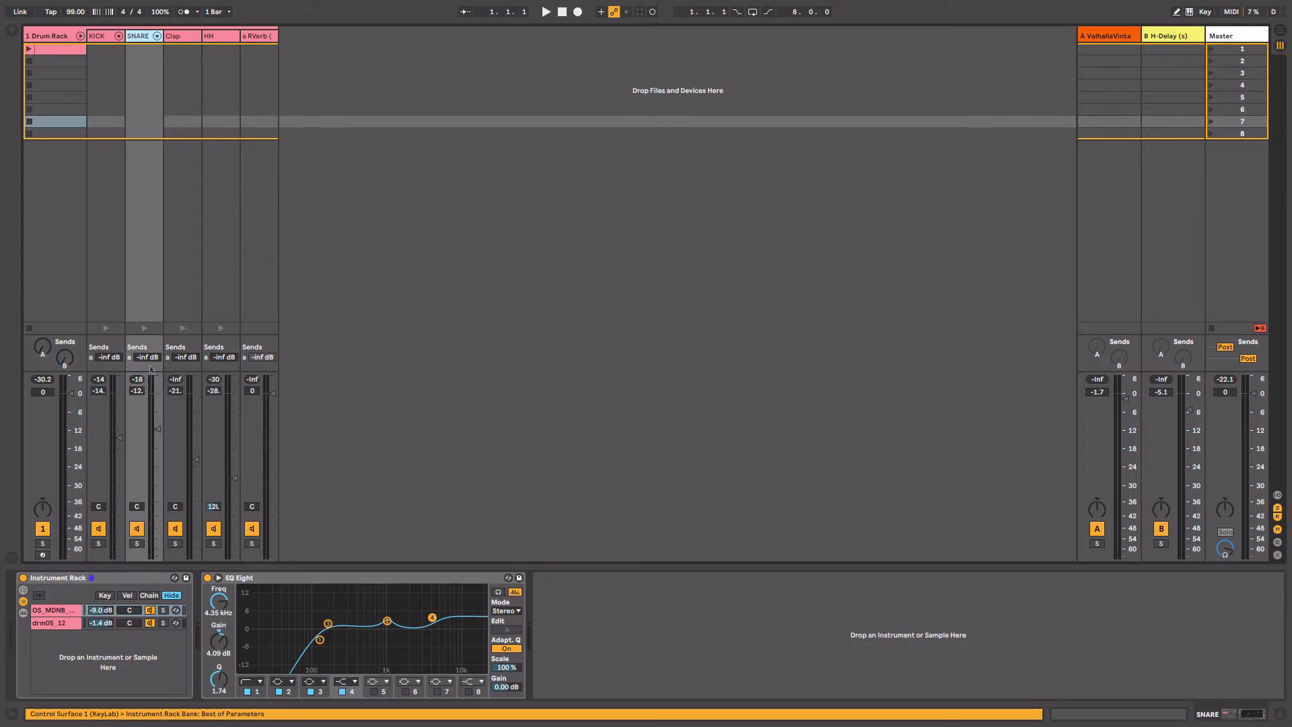
drag(150, 359, 149, 352)
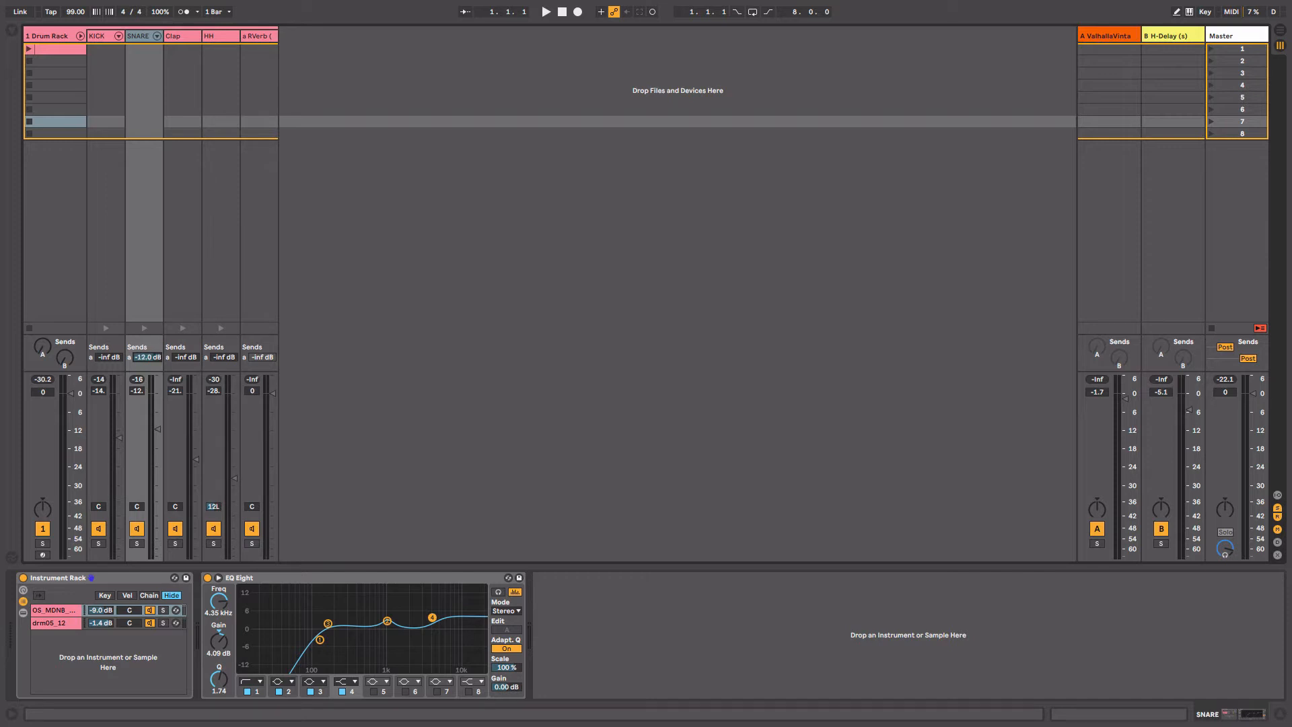
click(29, 49)
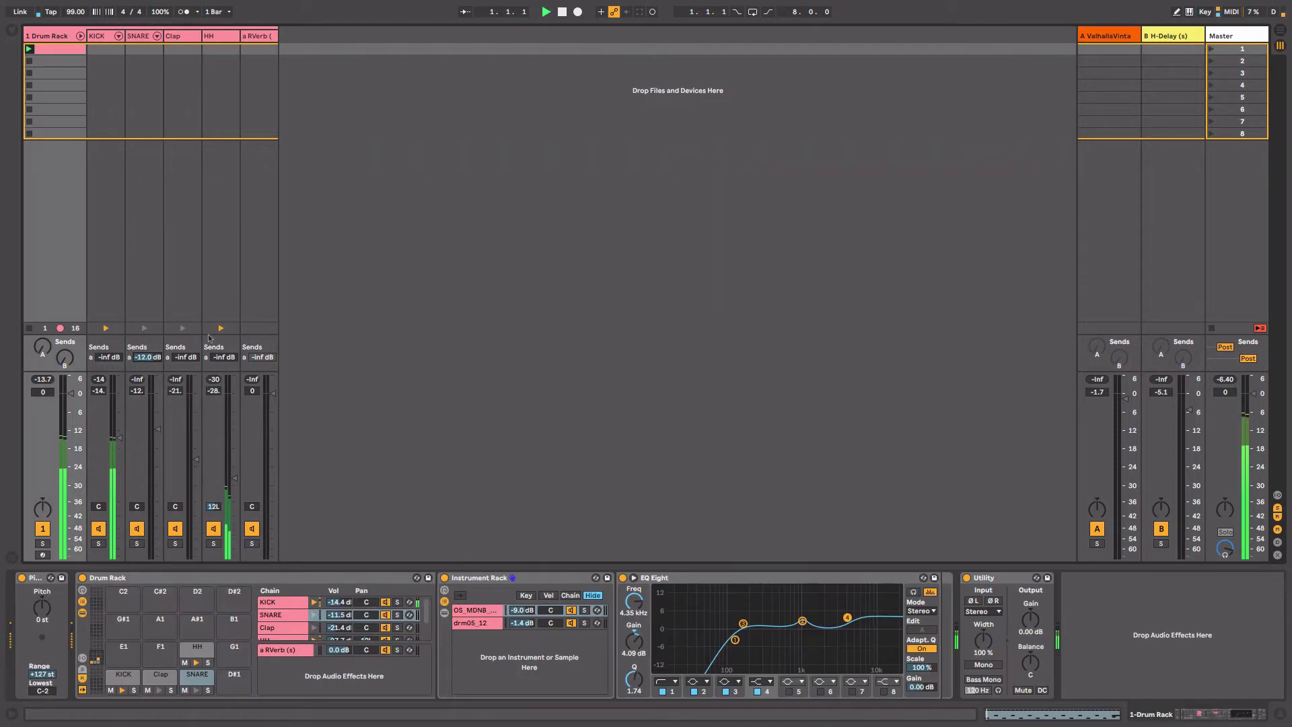
- Add EQ Eight from the FAV FX collection after RVerb on the Drum Rack's return chain
click(258, 36)
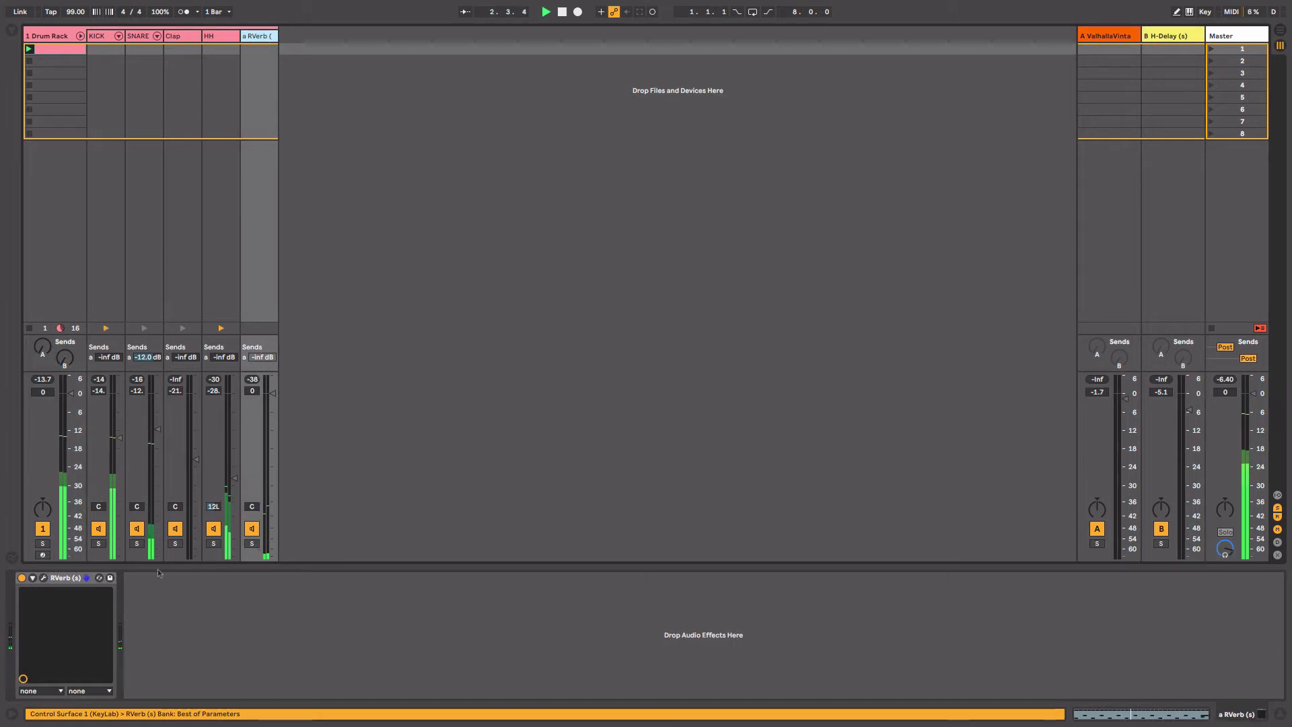
key(super+alt+b)
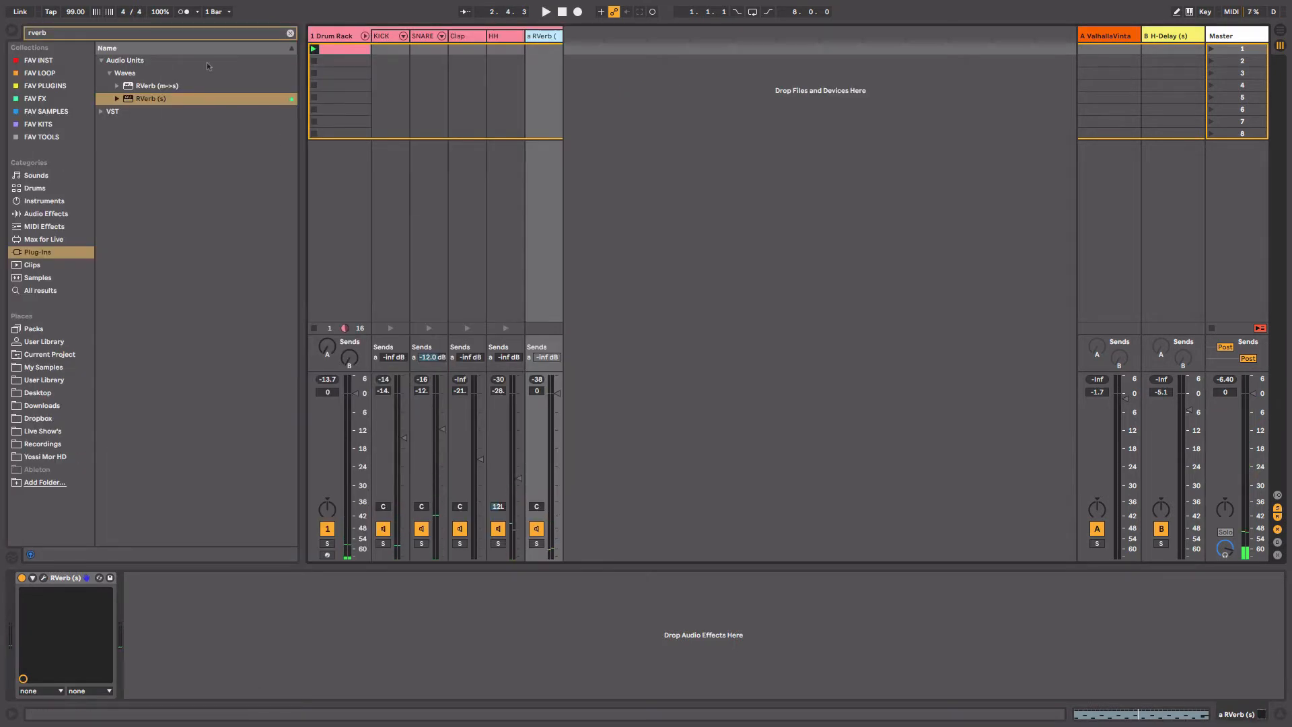
click(290, 32)
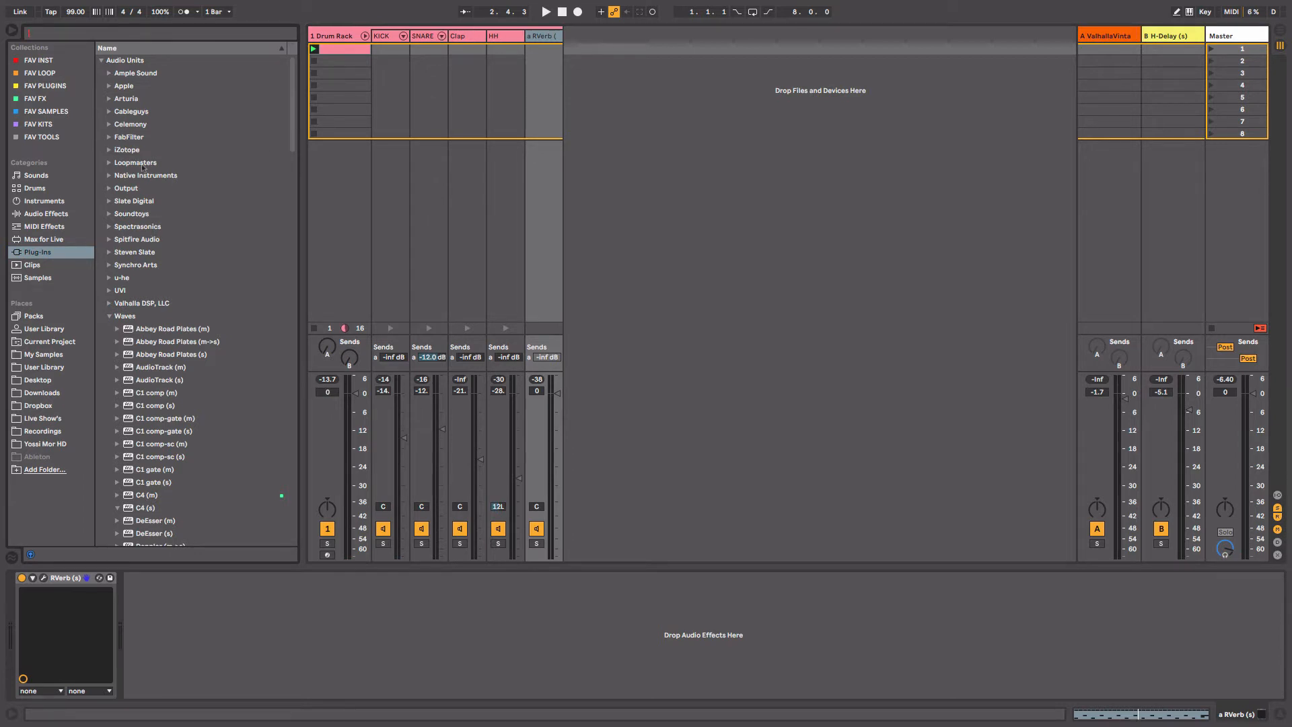
click(39, 99)
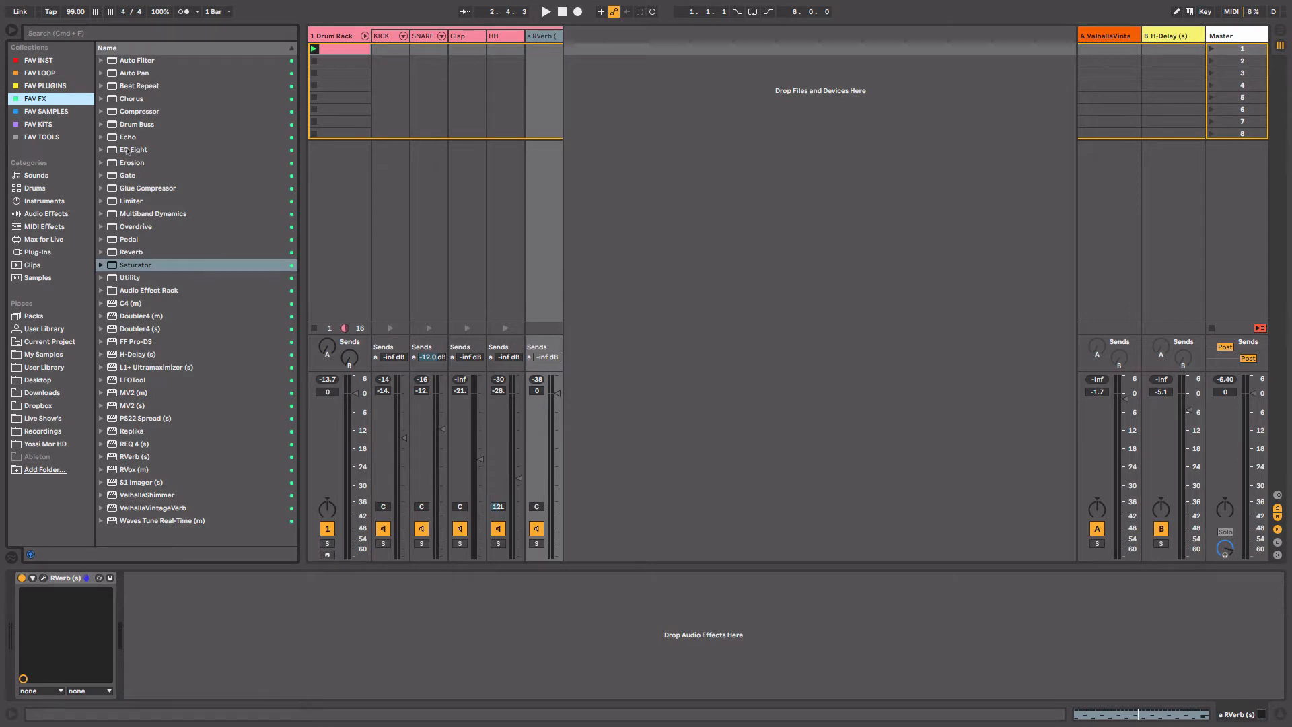
drag(128, 151, 204, 634)
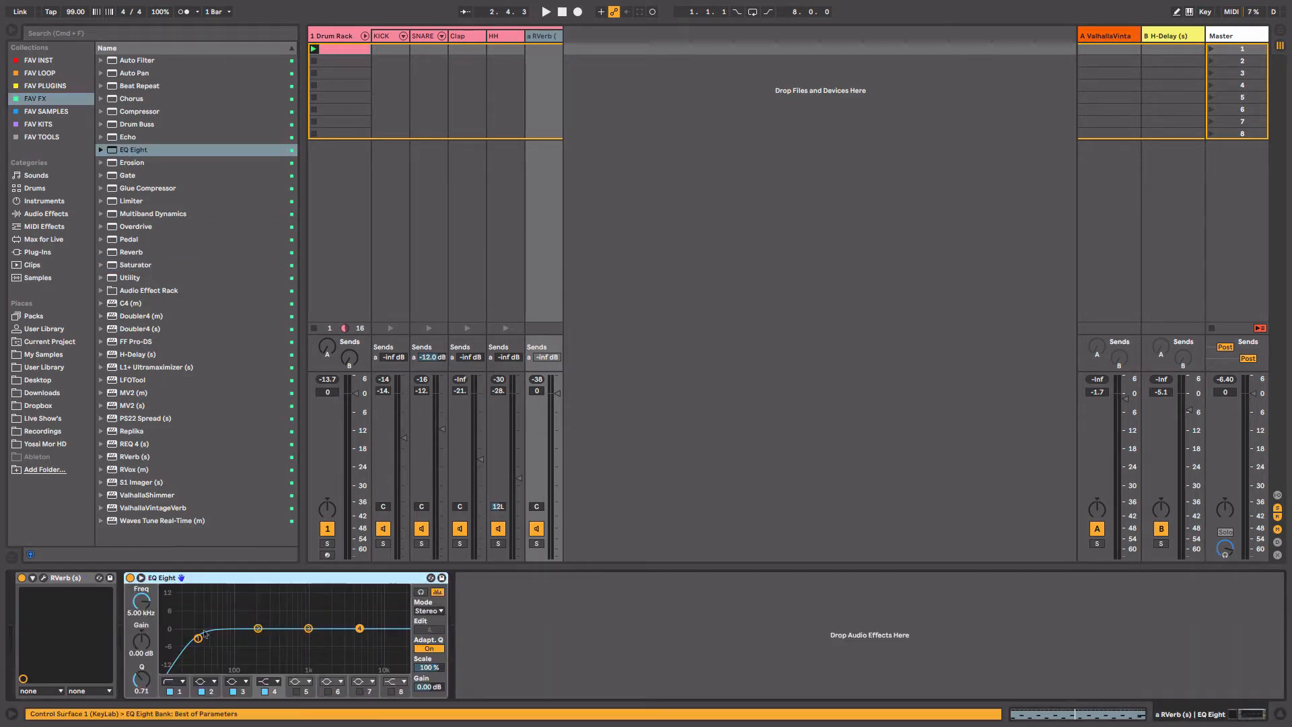
- Change the reverb EQ's band 1 to the steep low cut, raise its frequency just above 100 Hz and listen
click(173, 680)
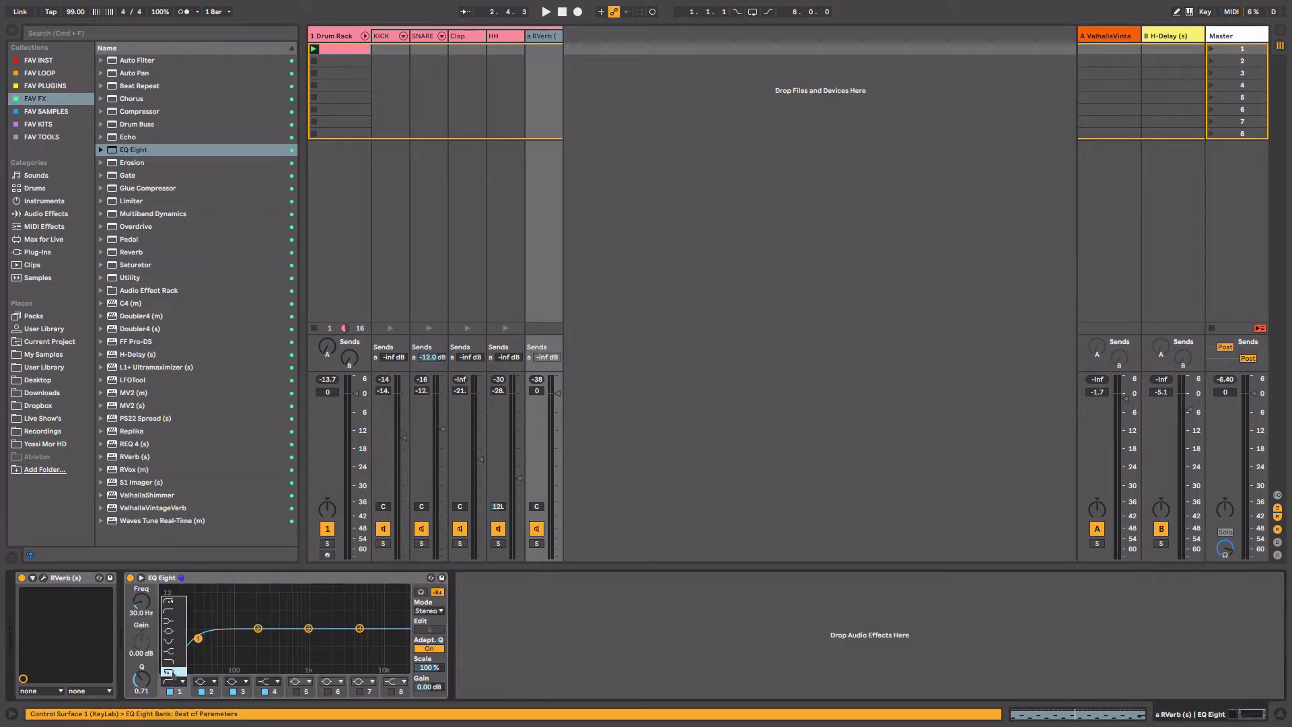
click(179, 607)
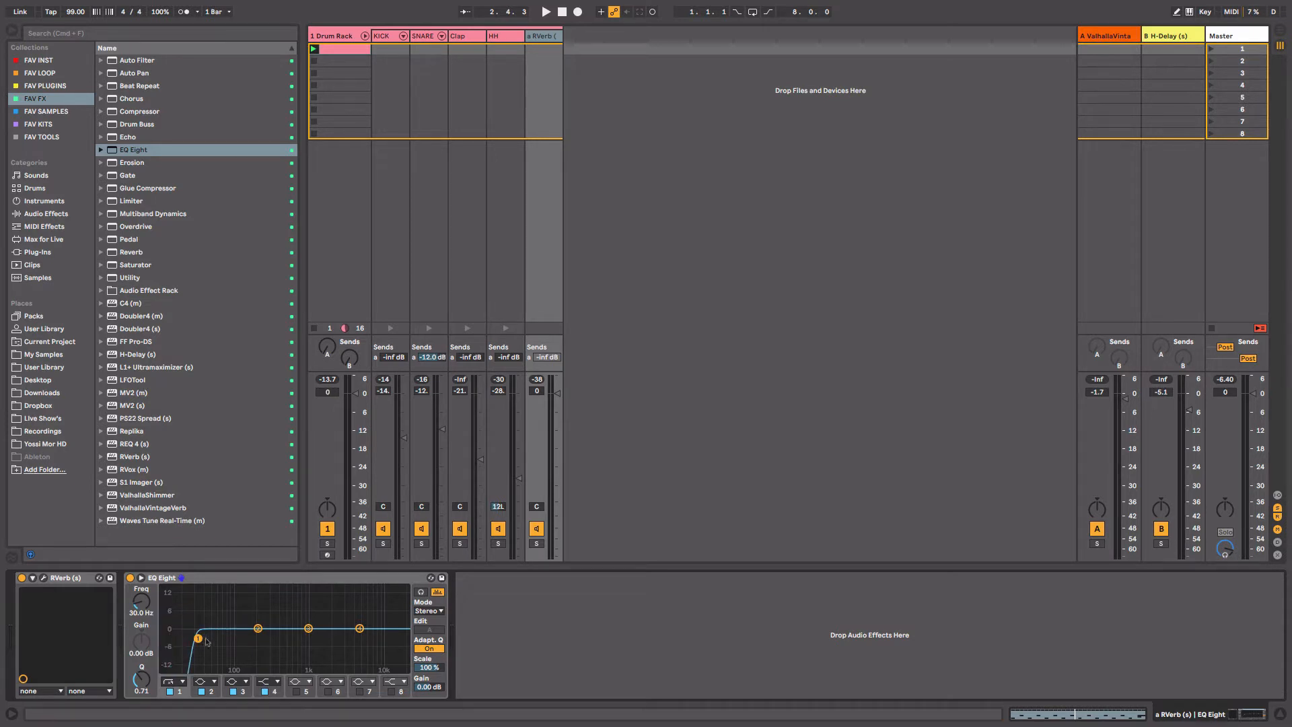
drag(198, 638, 245, 638)
key(space)
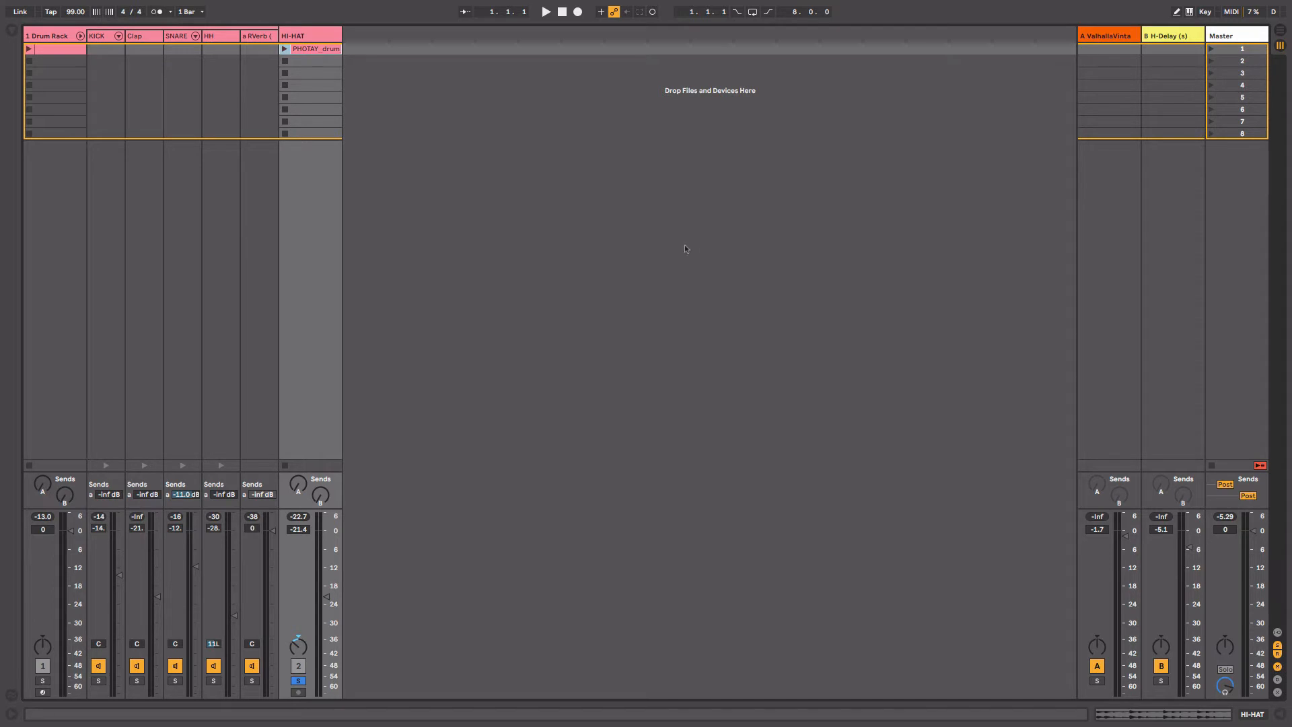
- Open the HI-HAT track's PHOTAY drum loop clip, move its start marker to 1.1.3 and listen to the shifted loop
double_click(311, 51)
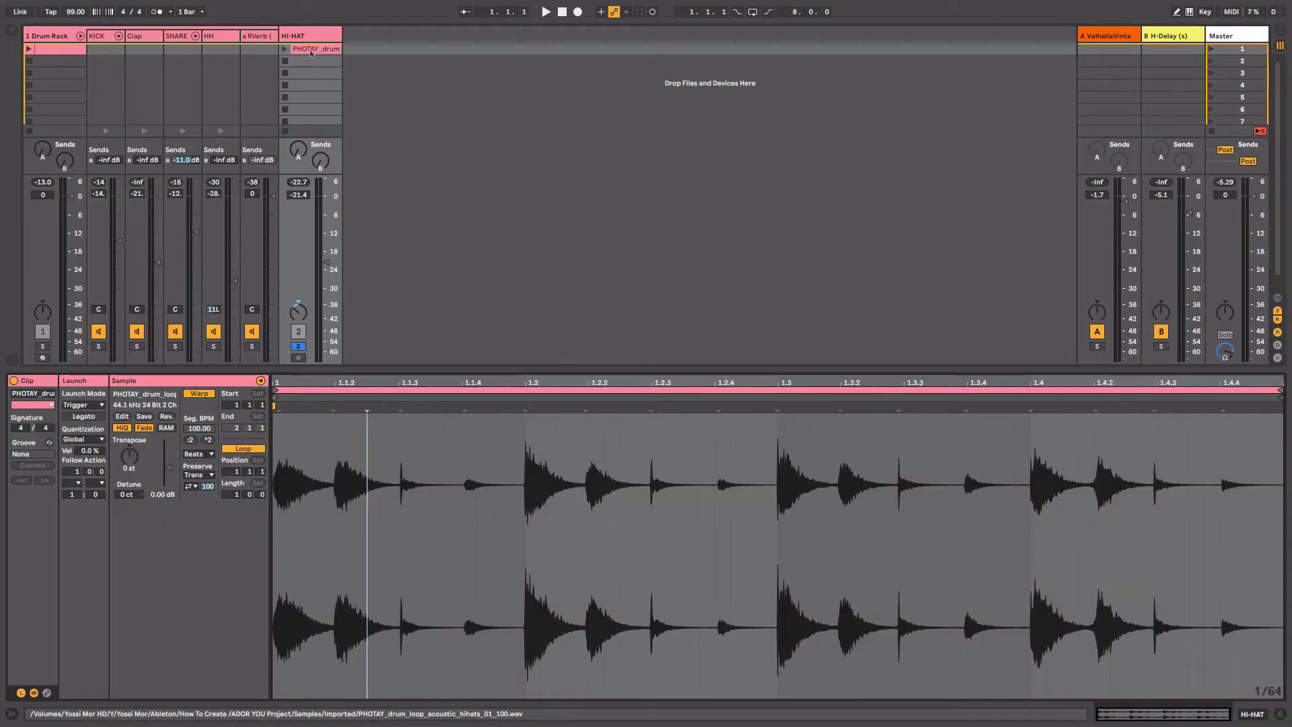
key(space)
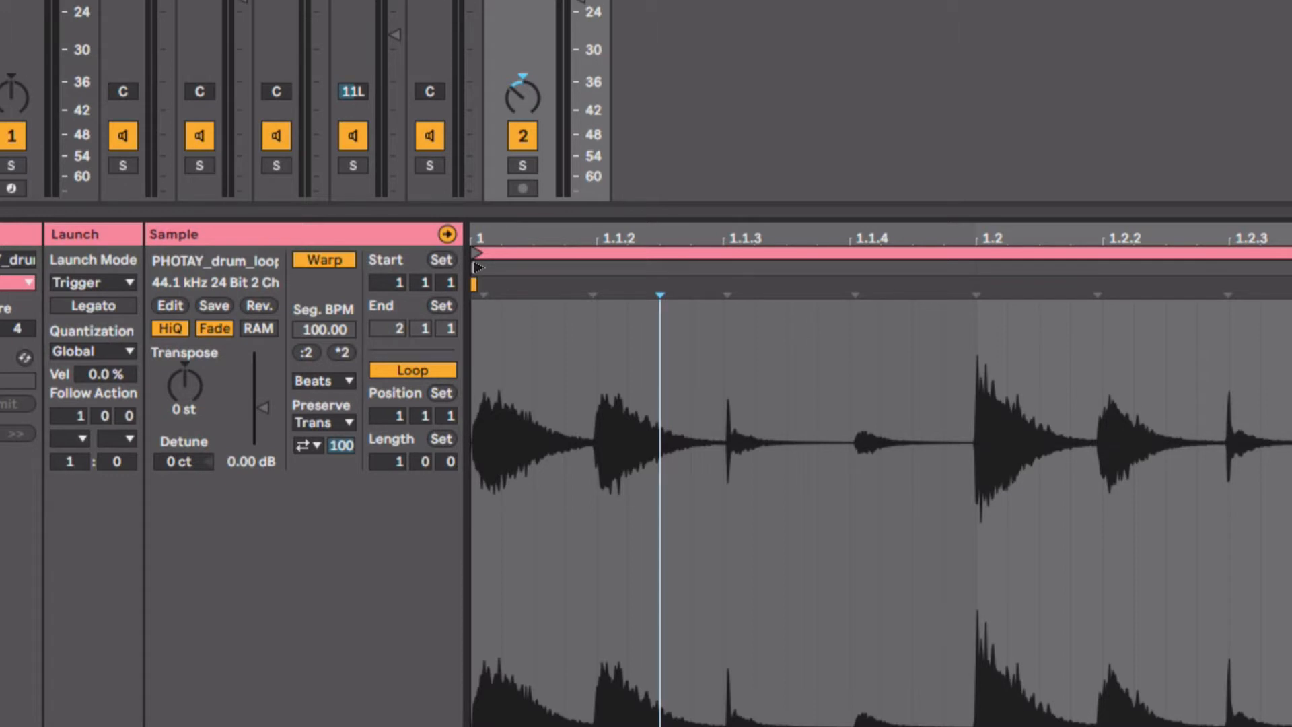
drag(478, 267, 724, 268)
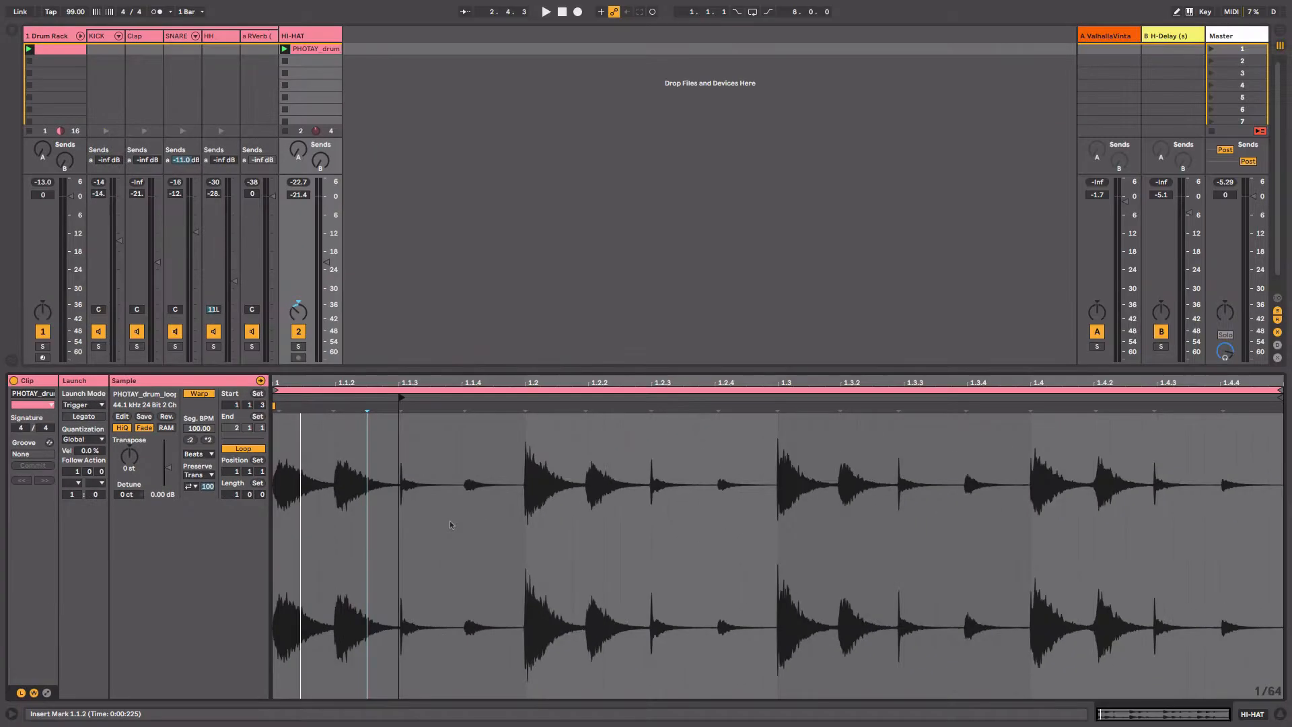
key(space)
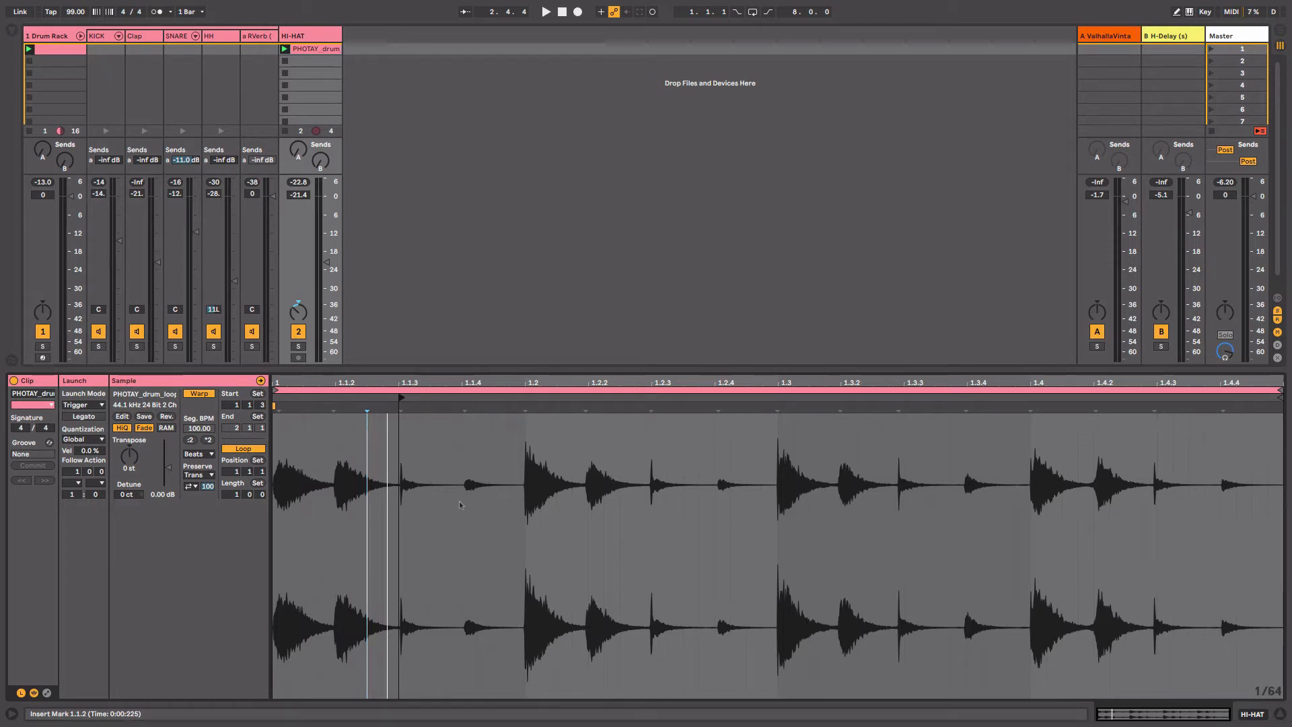
- Loop only the first beat of the hi-hat clip, from 1.1.1 to 1.2.1, and place the start marker at 1.1.3
drag(525, 468, 277, 470)
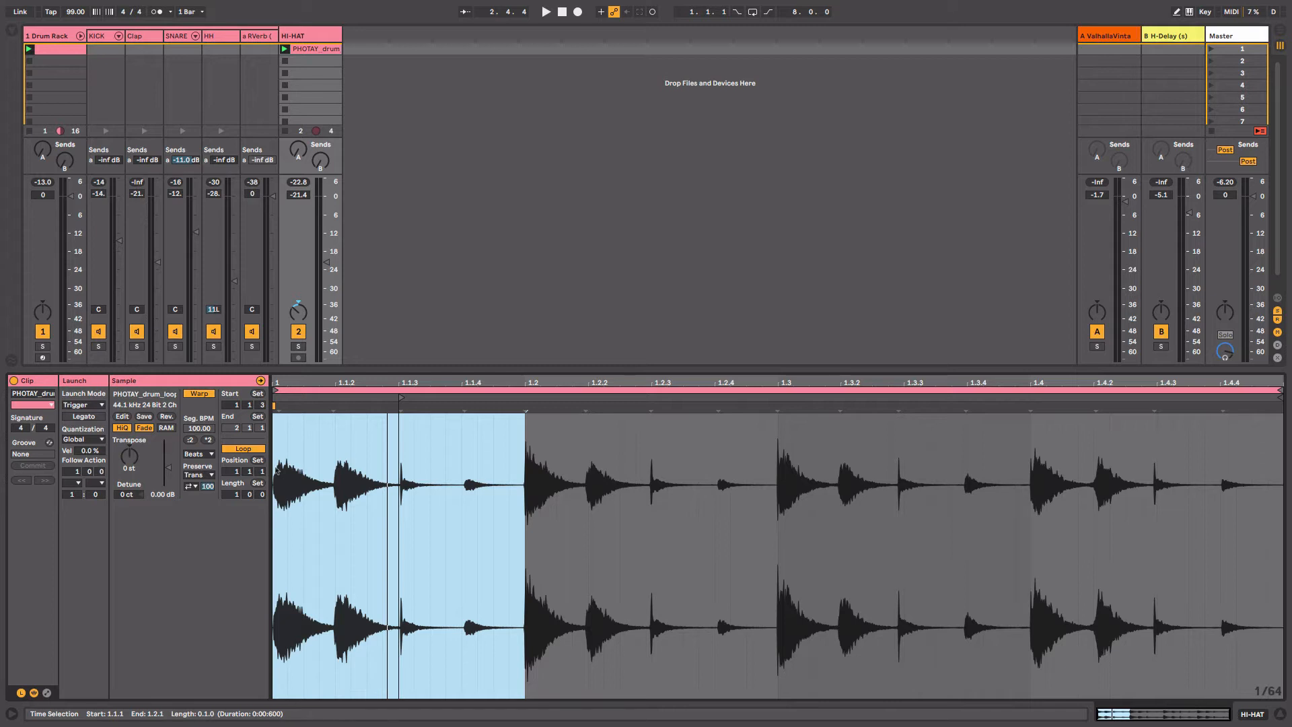
key(ctrl+l)
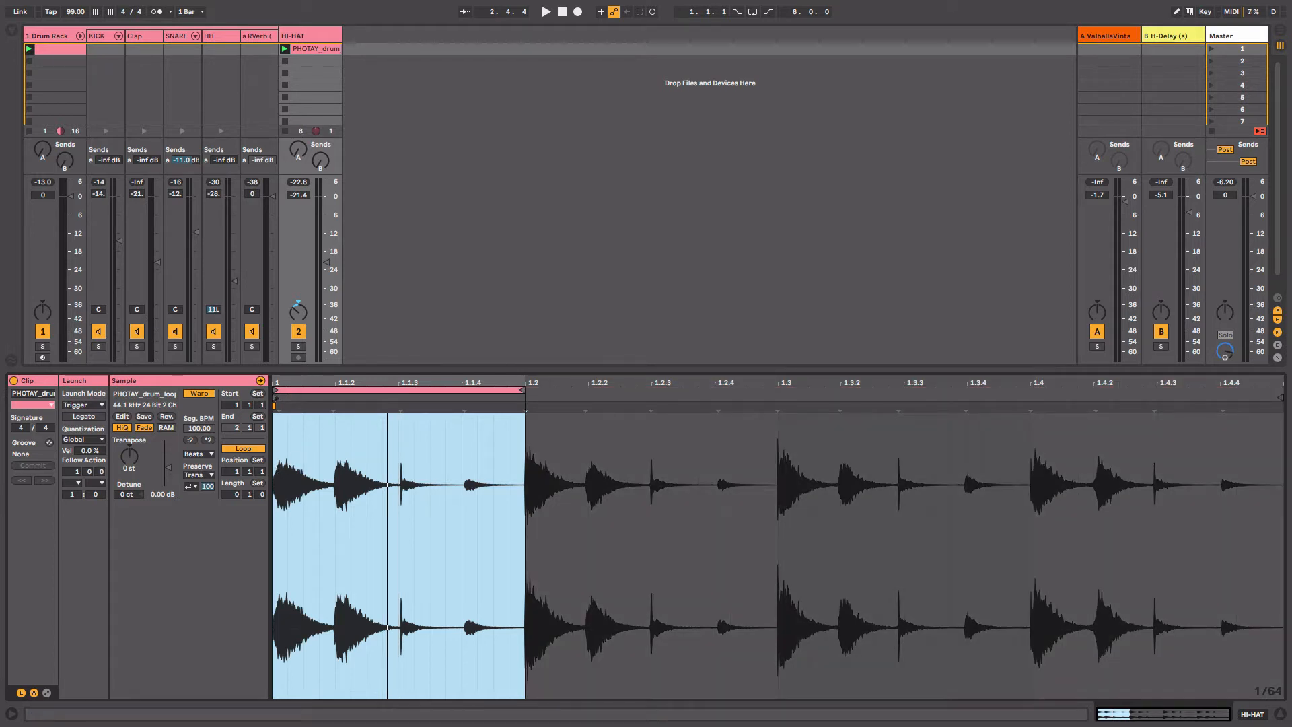
drag(276, 398, 395, 403)
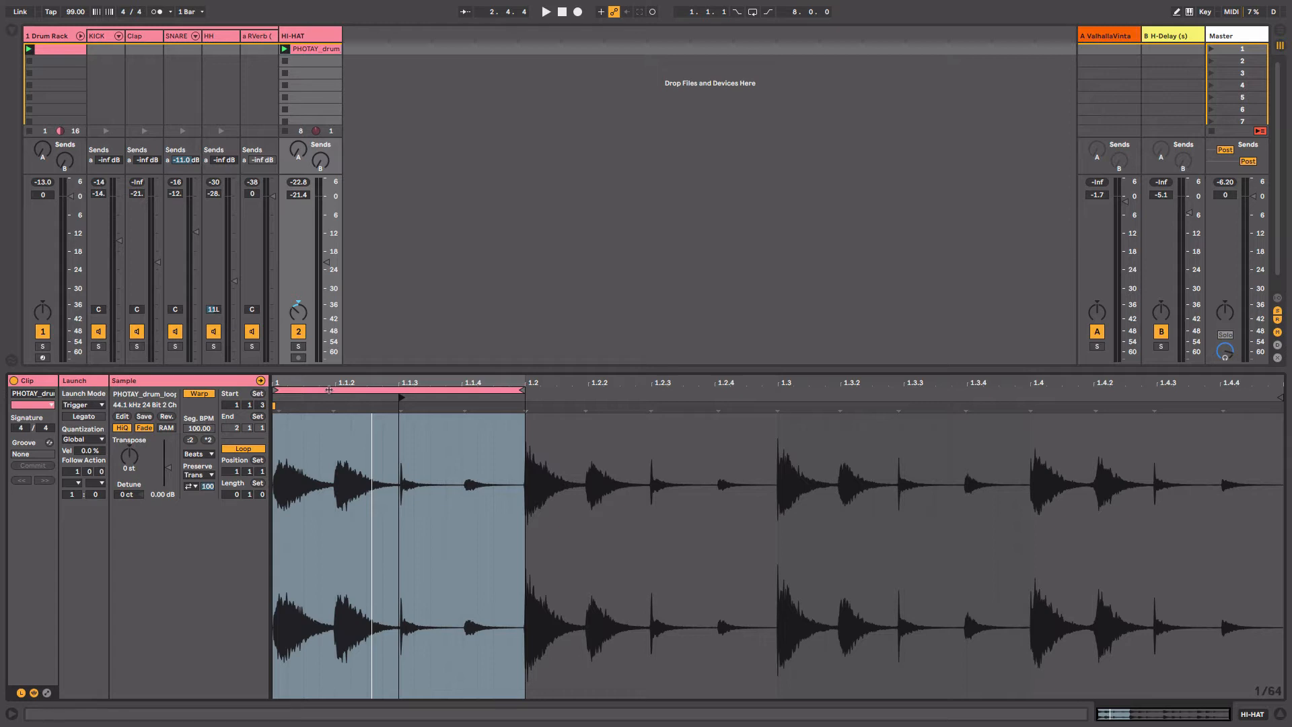
- Play the drums and move the hi-hat clip's one-beat loop to position 1.2.1
key(space)
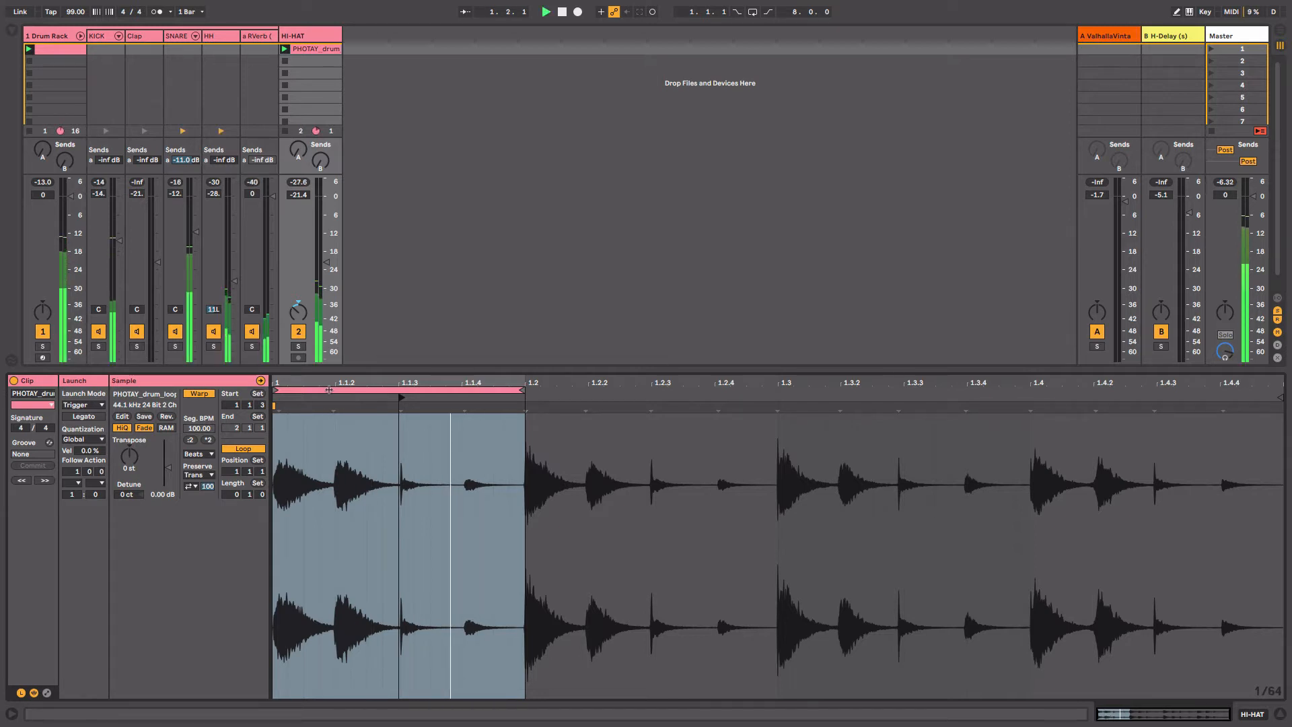
drag(329, 390, 365, 390)
drag(409, 390, 577, 391)
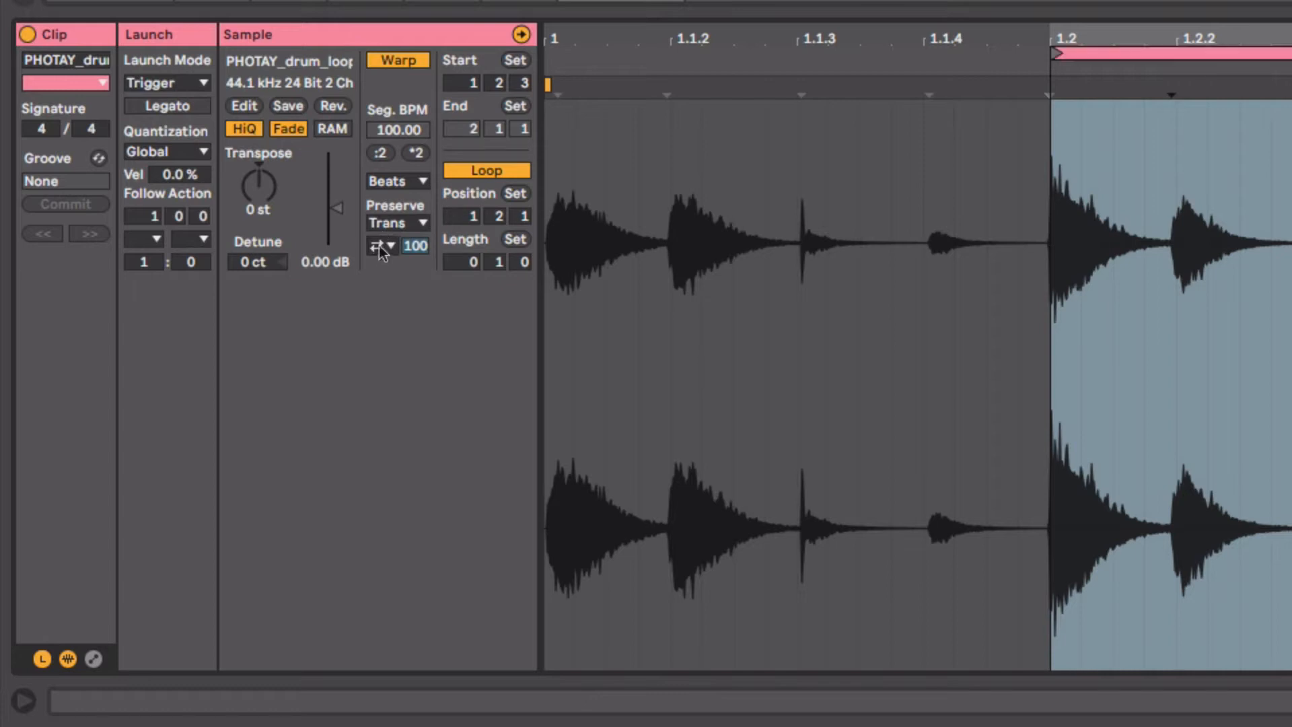
- Turn off transient looping in the hi-hat clip's Beats warp mode and set the transient envelope to 63
click(379, 245)
click(381, 265)
mouse_move(415, 252)
mouse_down()
mouse_move(415, 296)
mouse_move(417, 252)
mouse_up()
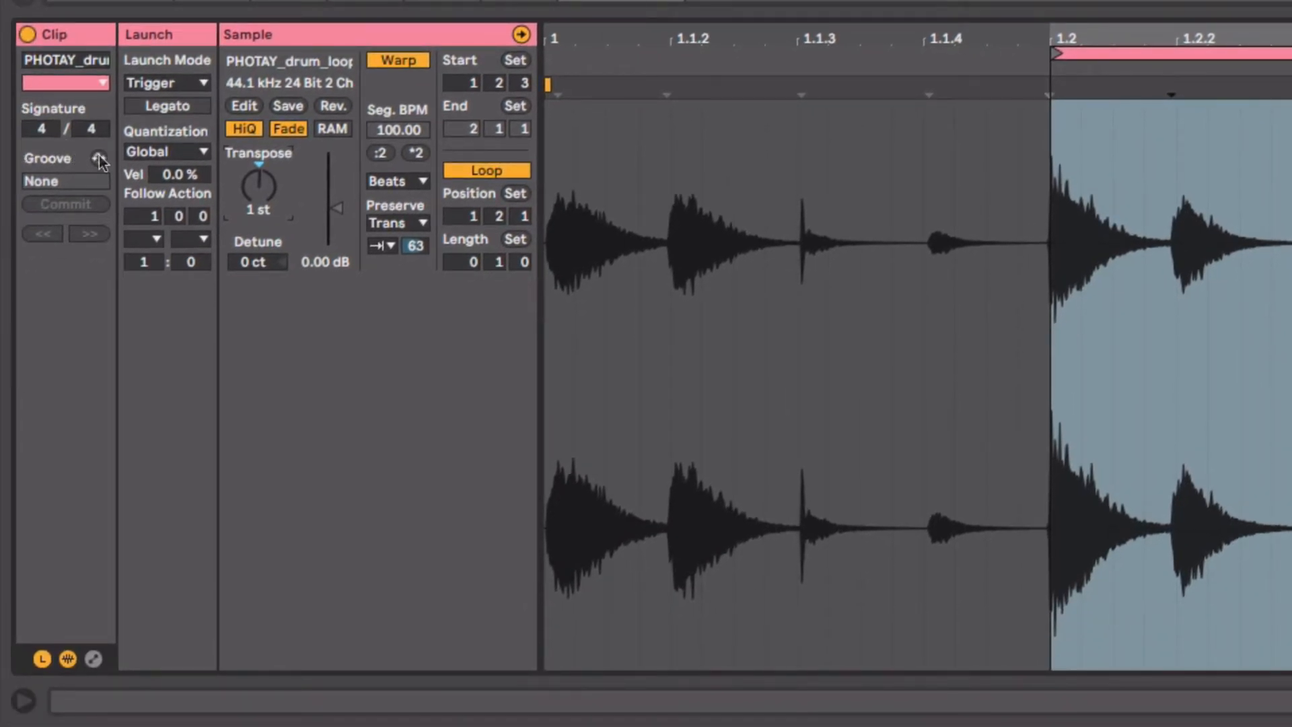
- Browse replacement grooves for the hi-hat clip in the Core Library's Swing folder, stepping down to Swing 16-75 while the drums play
click(99, 159)
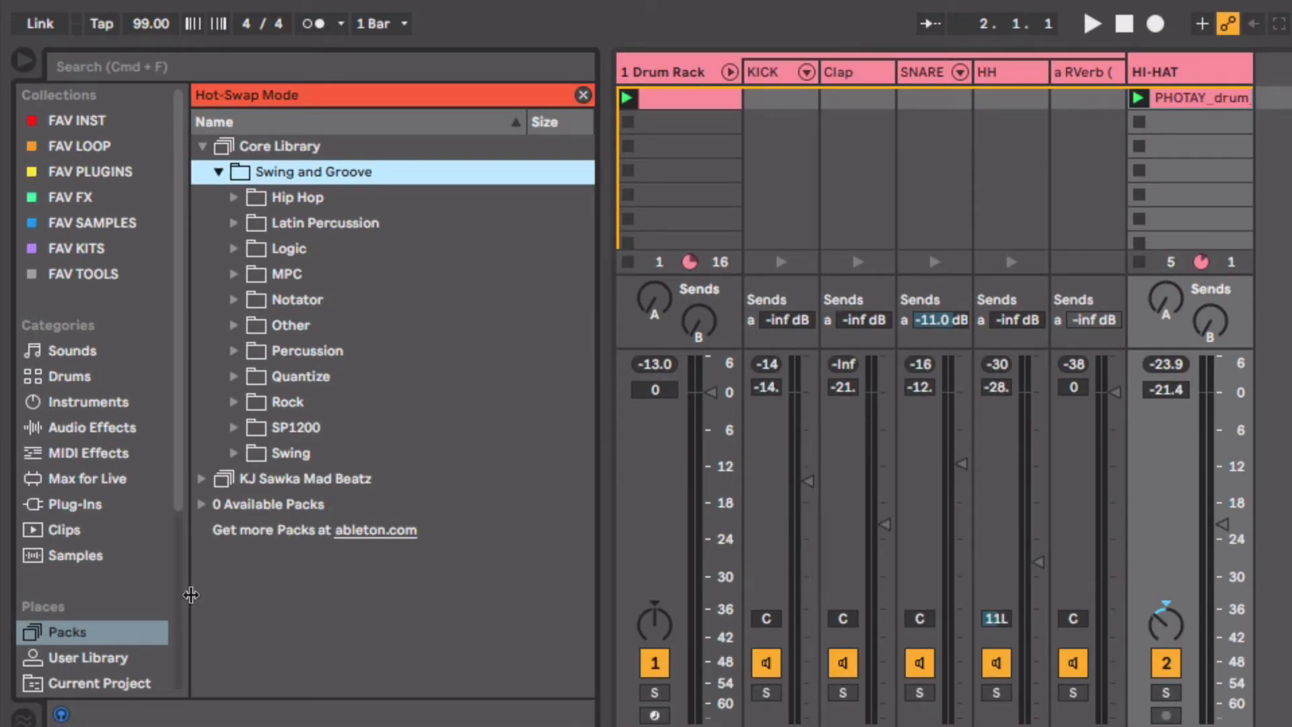
click(300, 455)
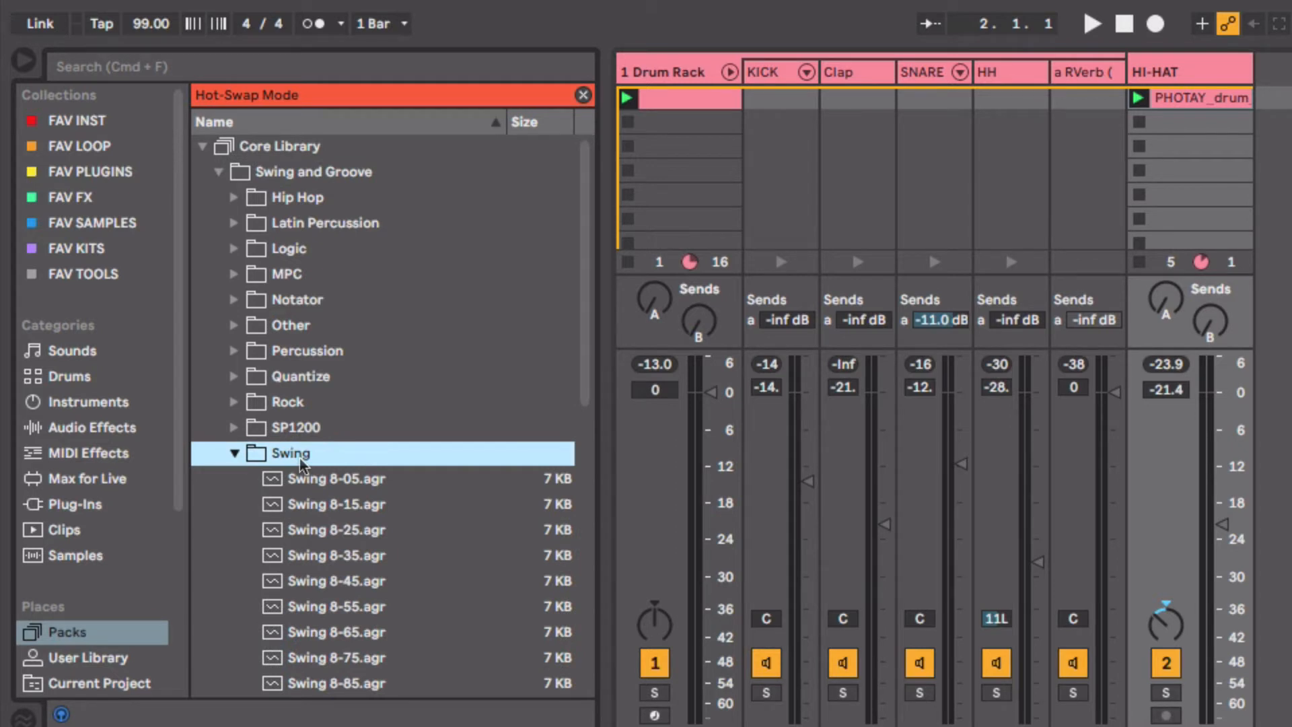
key(space)
key(Down)
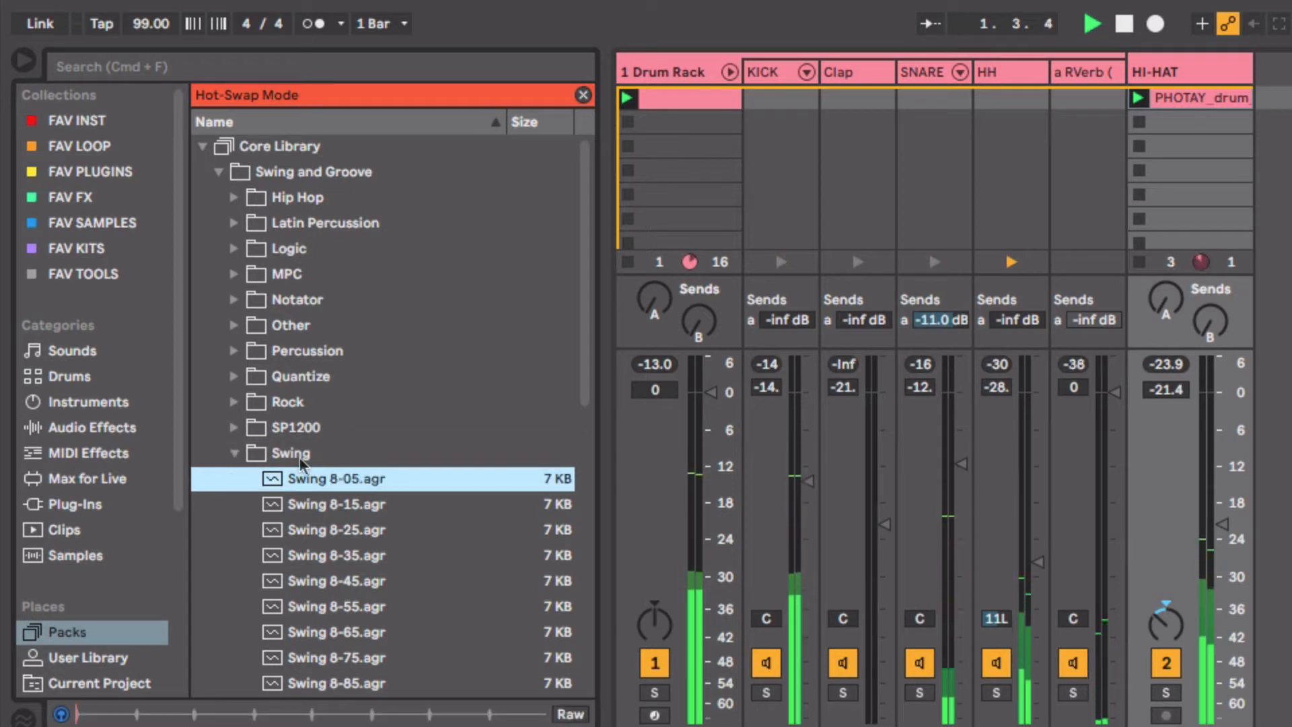
key(Down)
key(Down)
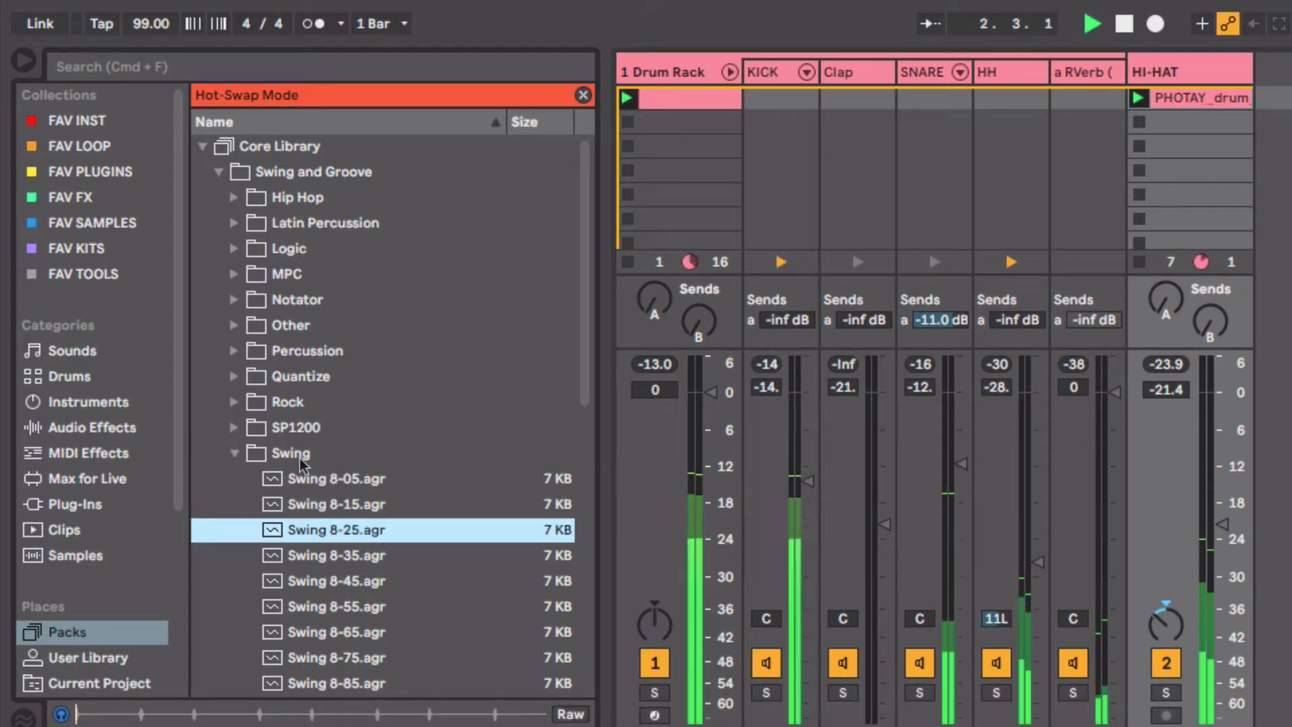
key(Down)
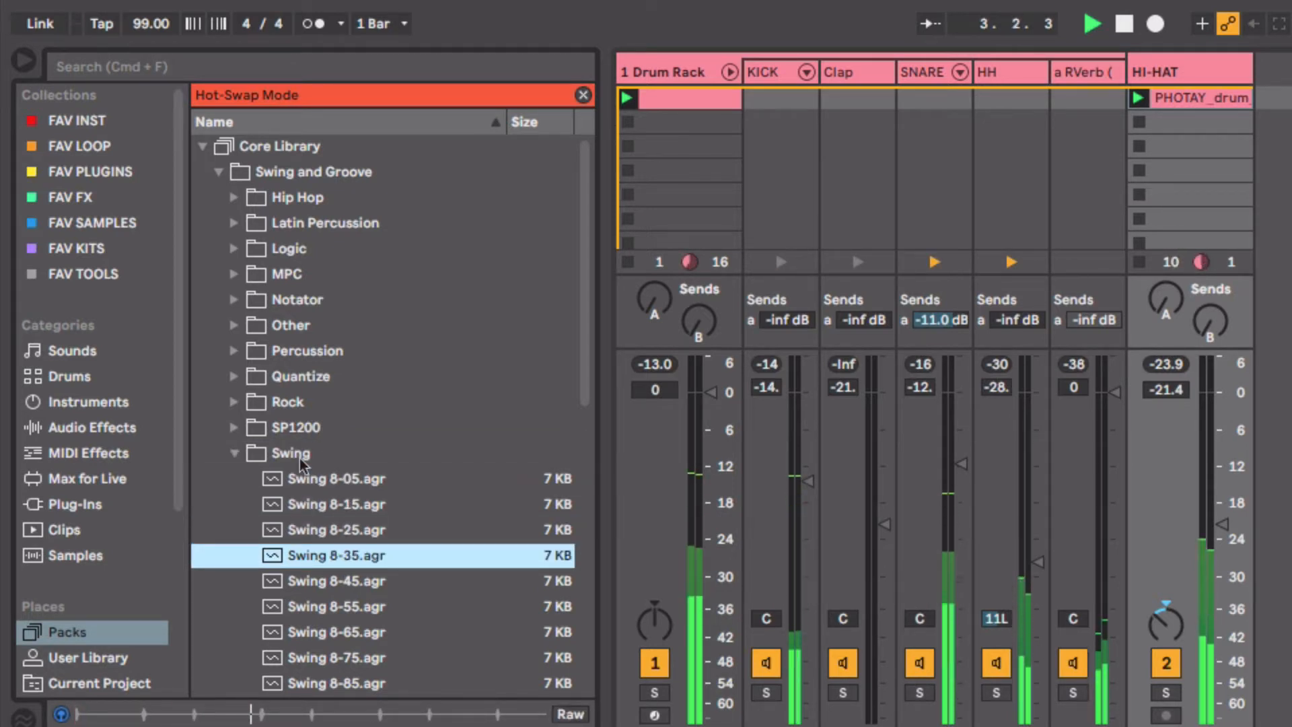
key(Down)
key(Down)
key(Down)
key(Down)
key(Down)
key(Down)
key(Down)
key(Down)
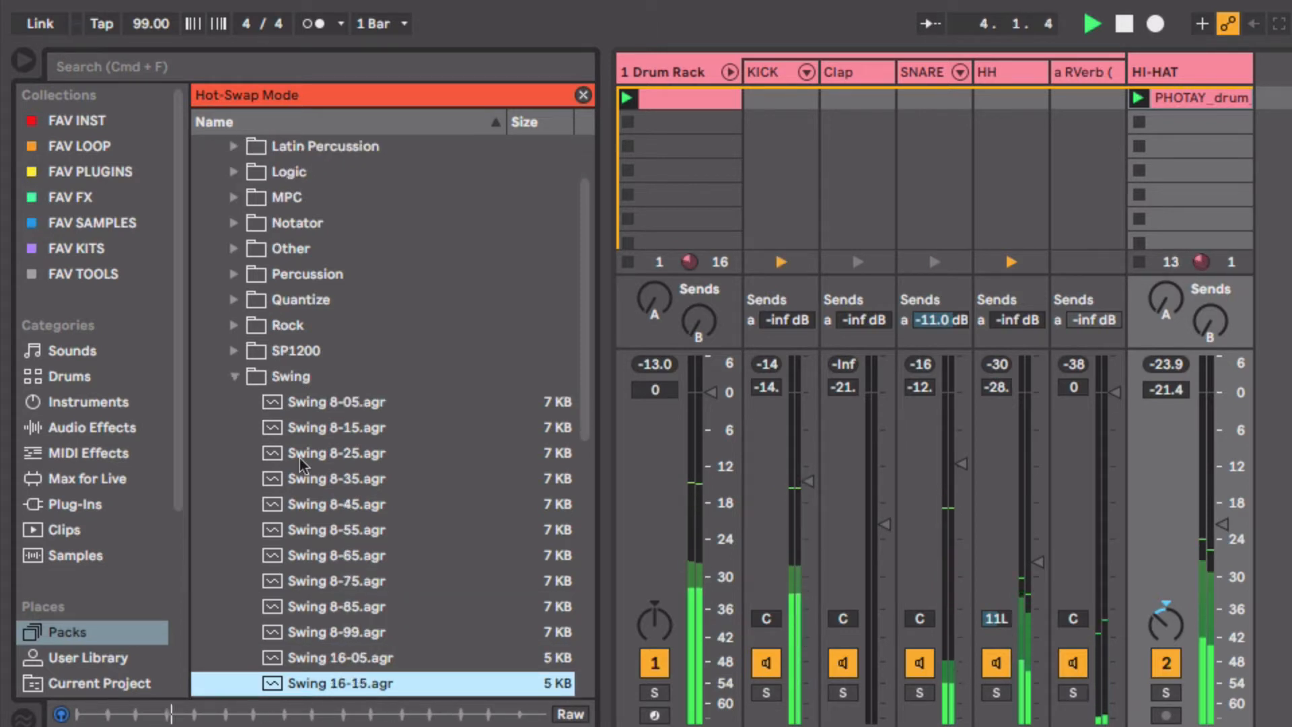
key(Down)
key(Down)
key(Down)
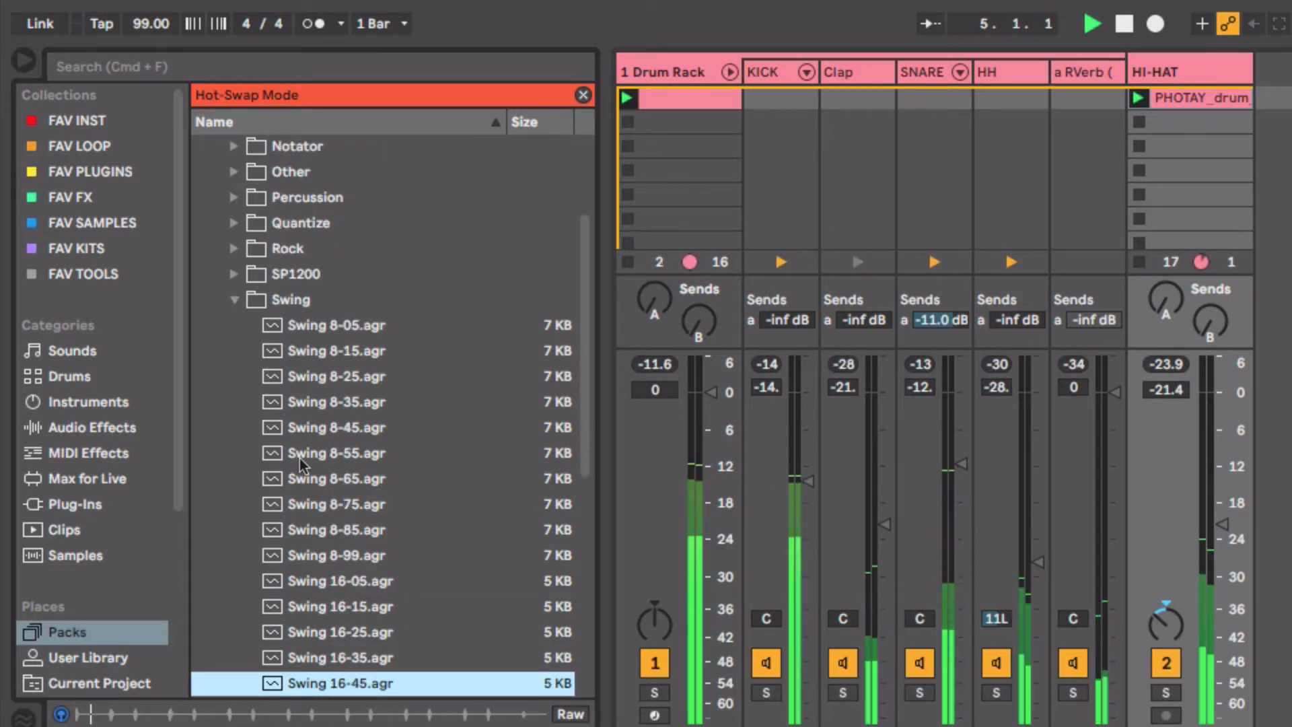
key(Down)
key(Down)
key(Down)
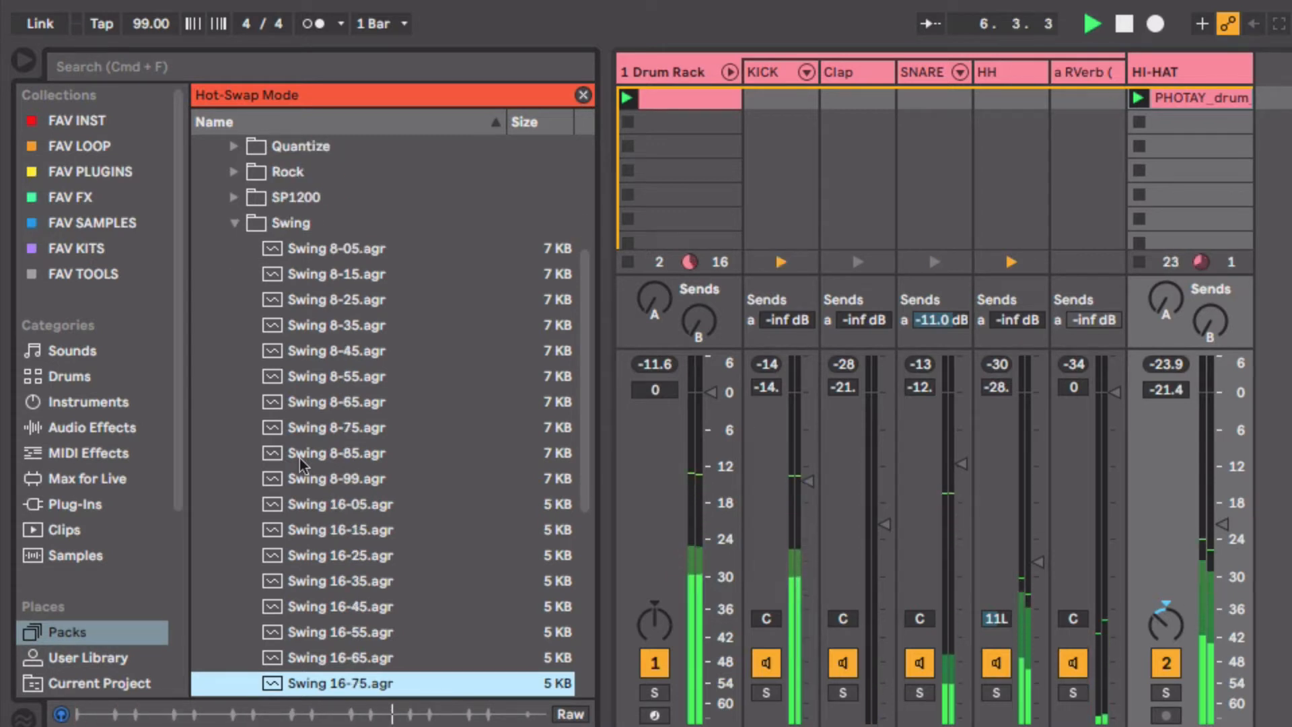
key(space)
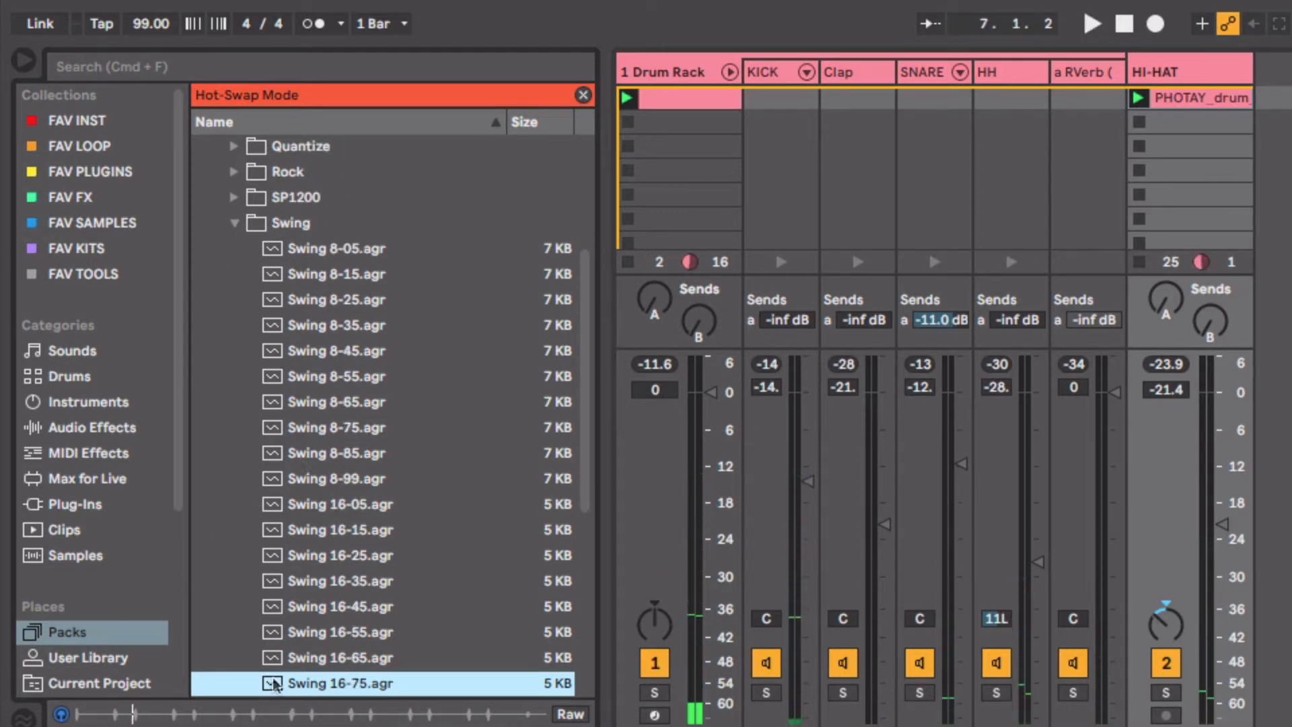
- Add the Swing 16-75 groove to the Groove Pool and assign it to the hi-hat clip
click(22, 717)
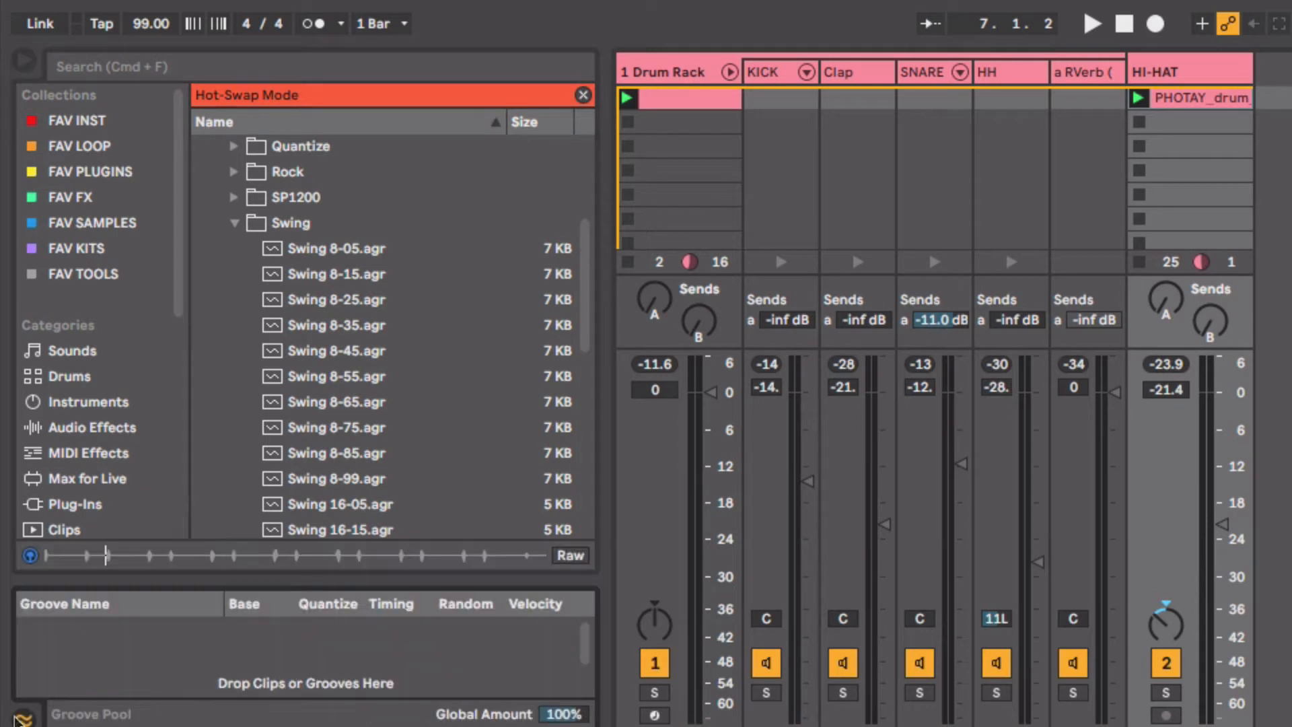
scroll(272, 417, down, 5)
drag(272, 417, 195, 635)
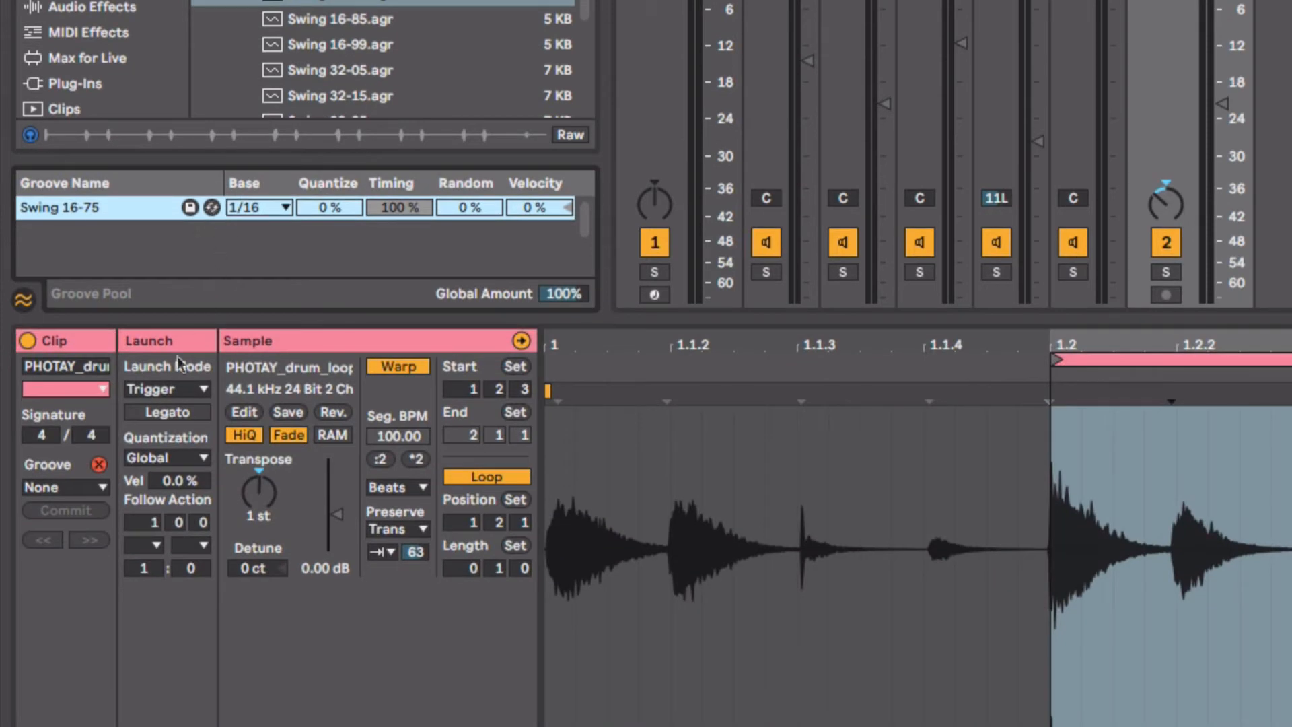
click(64, 488)
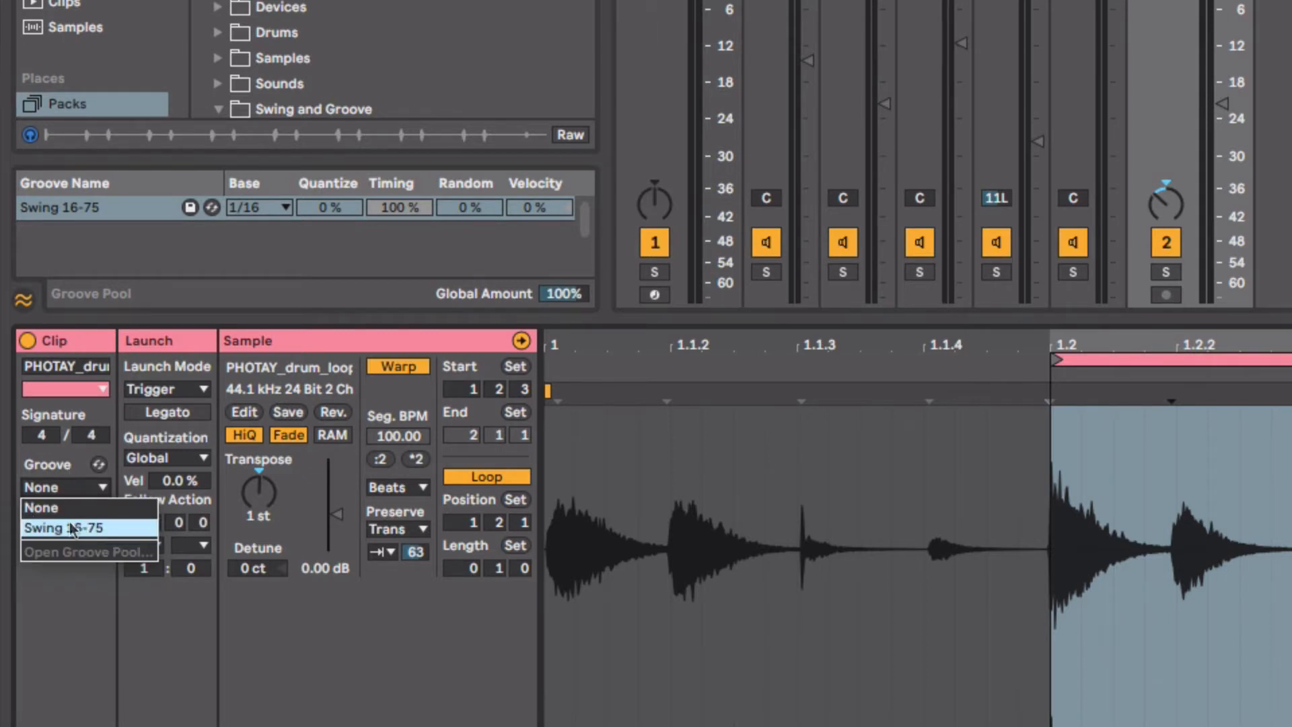
click(111, 530)
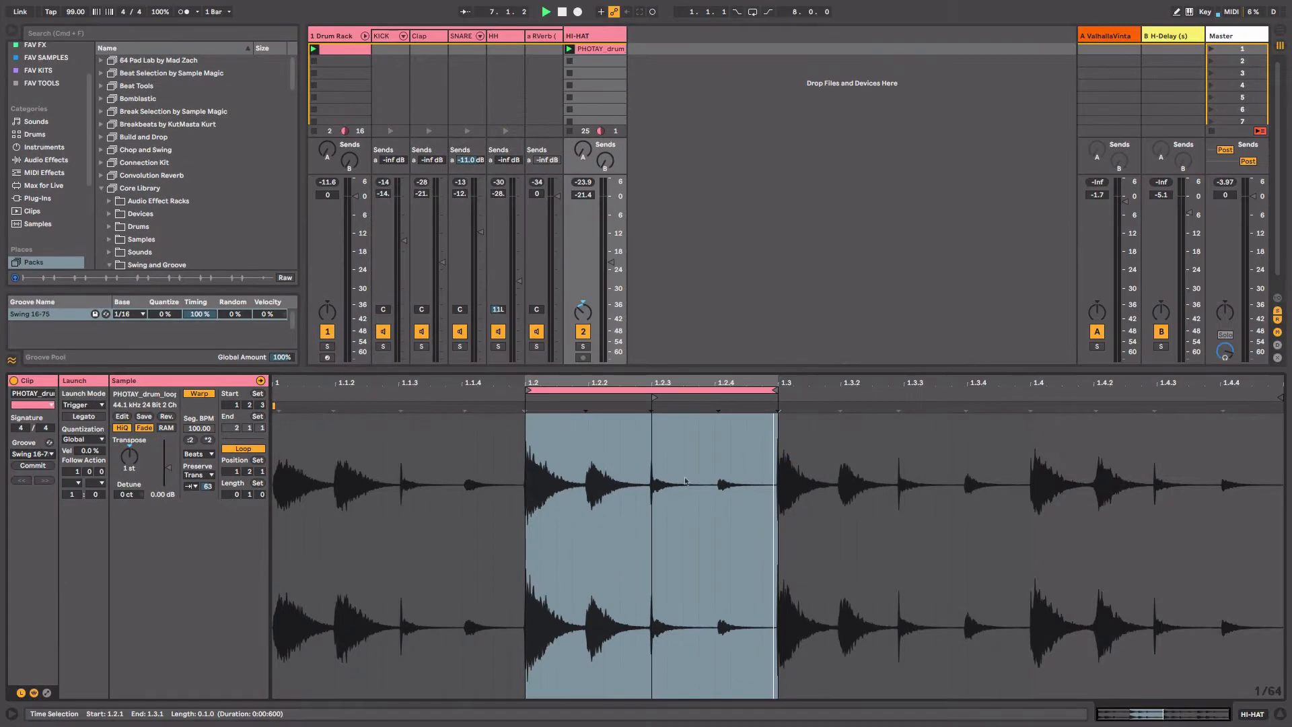
- Listen to the swung hi-hat loop and set the Swing 16-75 groove's Timing to 20 %
key(space)
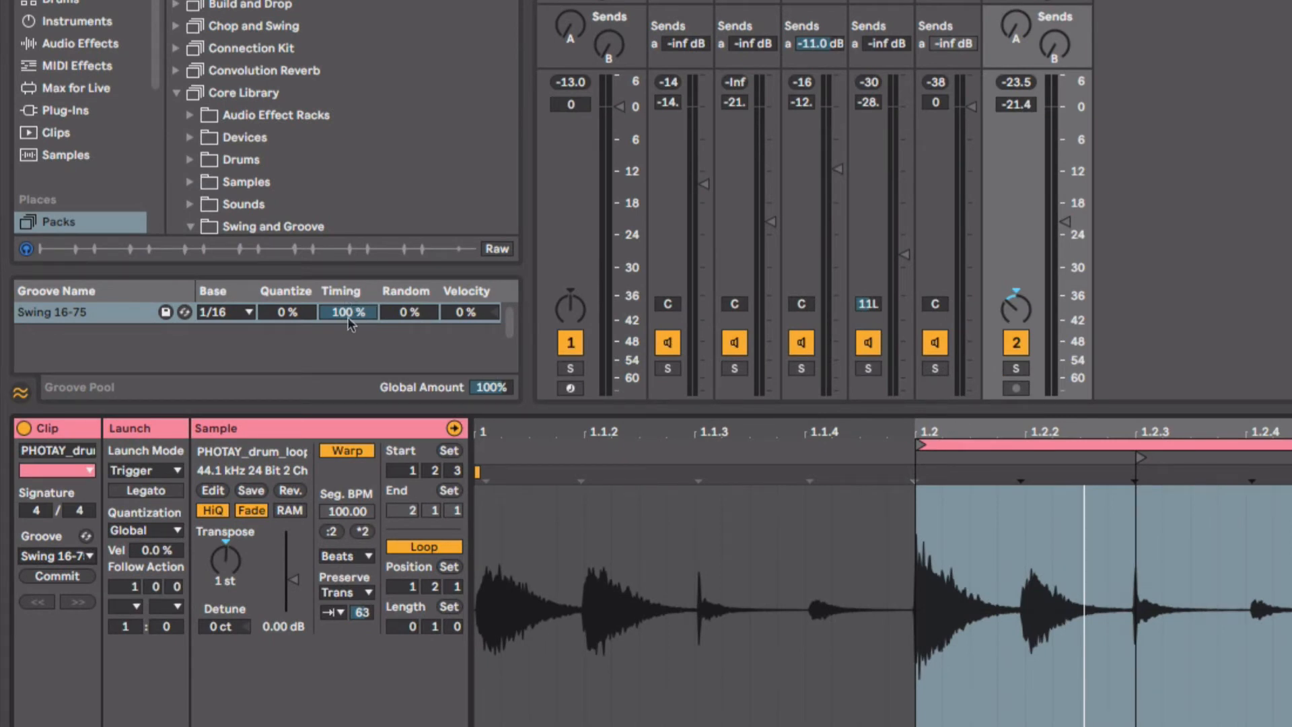
click(349, 318)
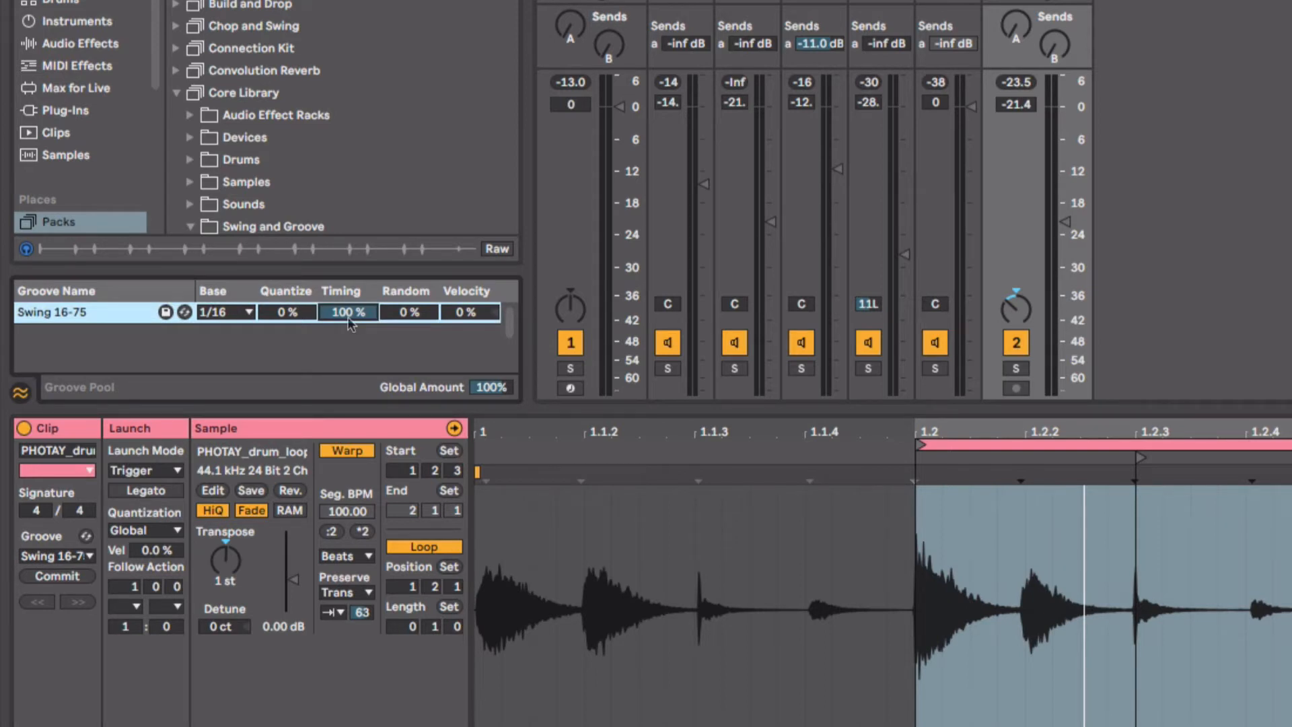
key(space)
drag(348, 318, 348, 399)
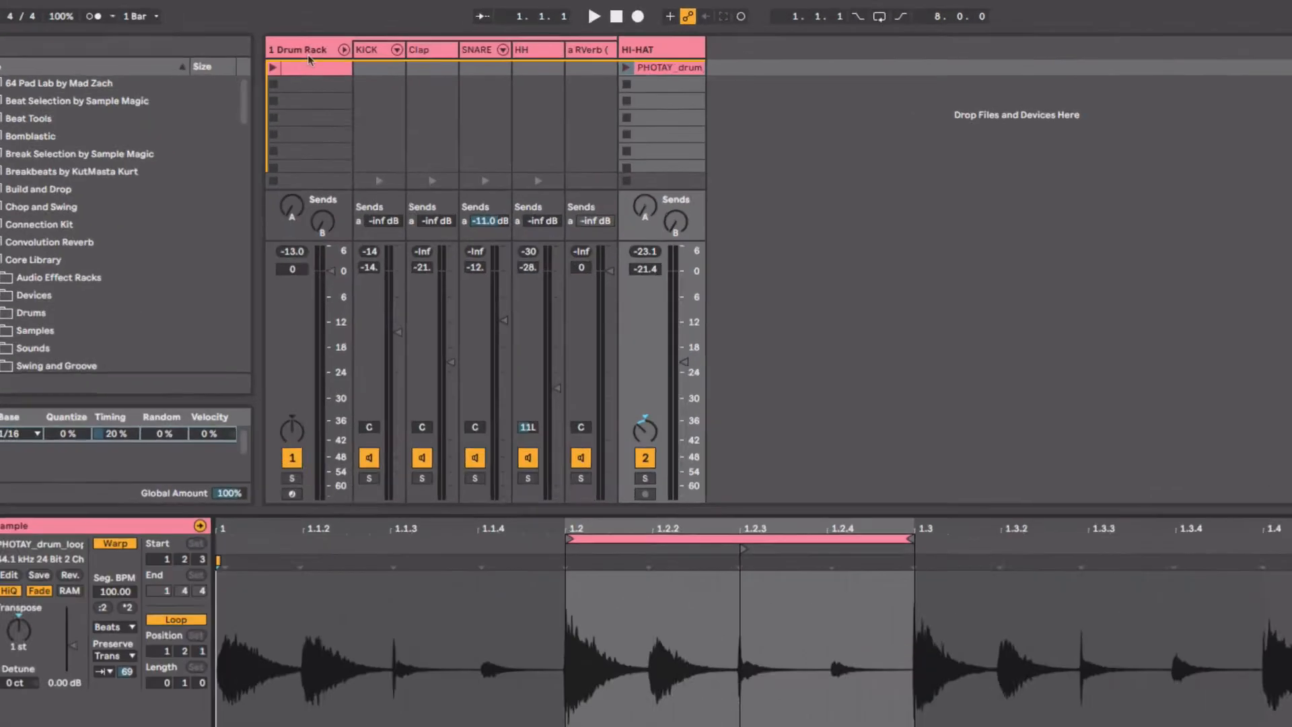
- Group the Drum Rack and HI-HAT tracks and rename the group DRUMS G
click(339, 40)
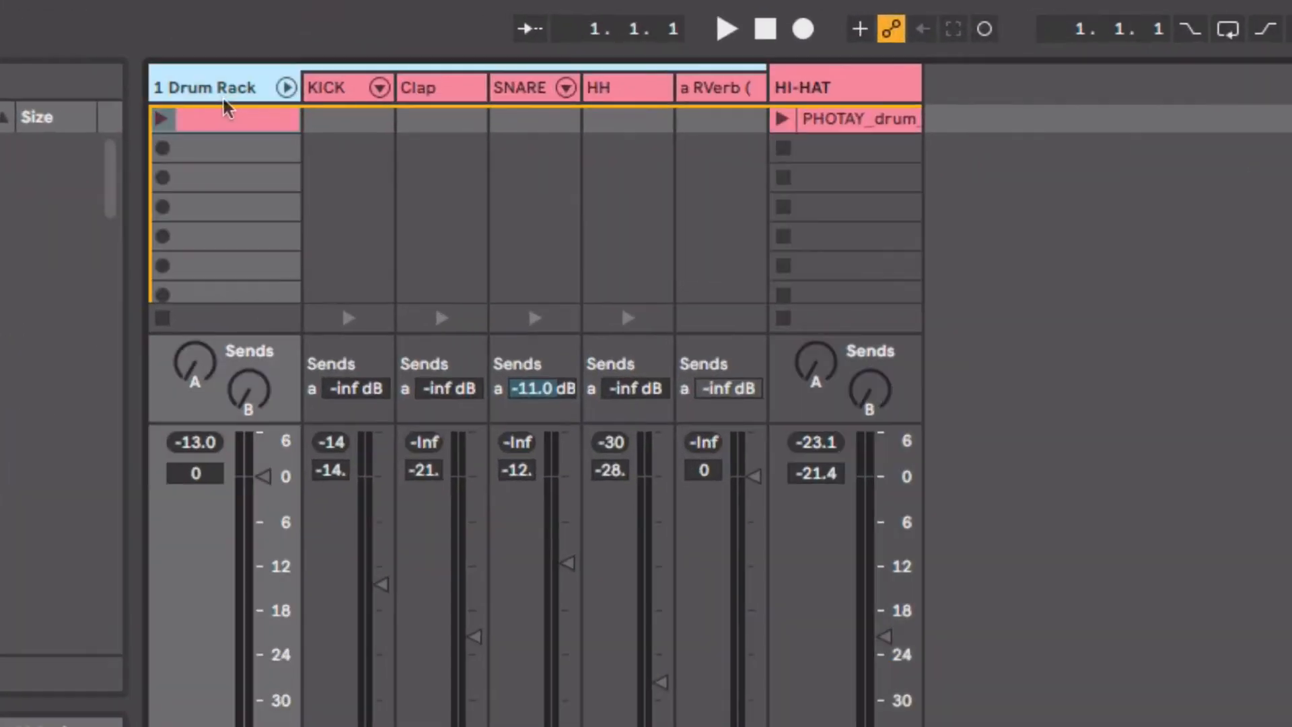
click(869, 101)
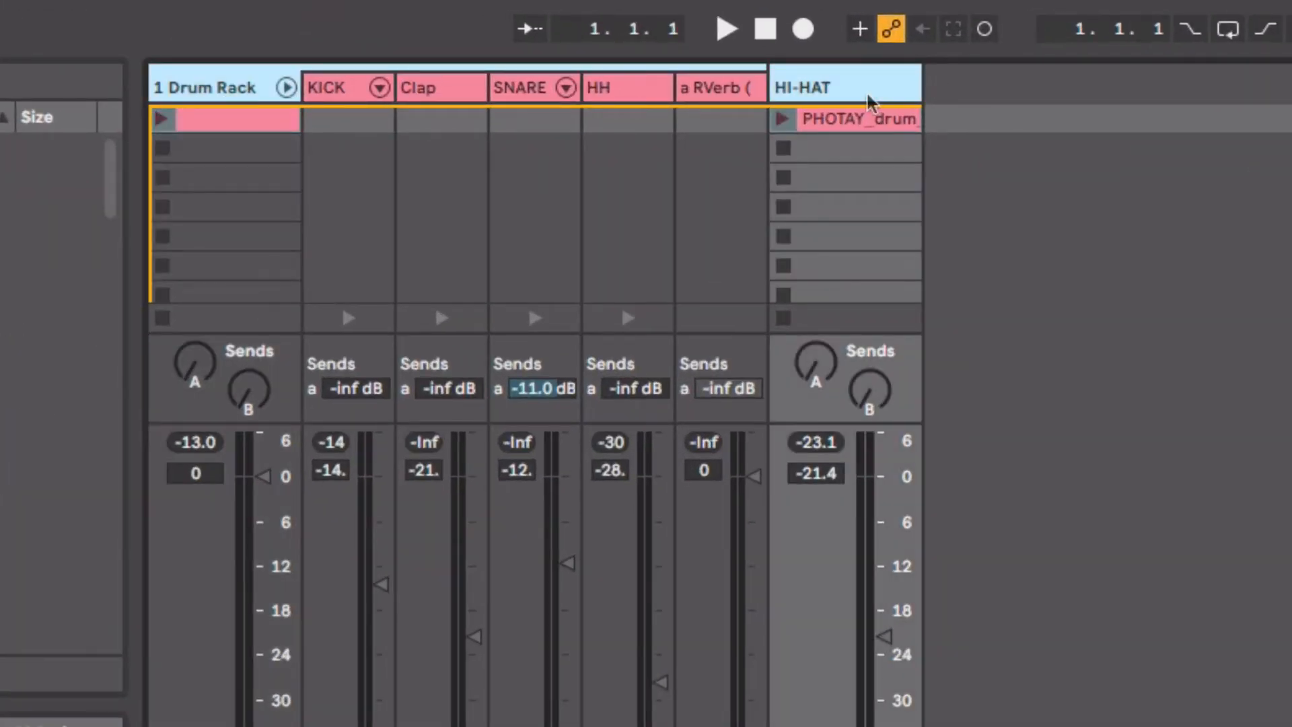
key(ctrl+g)
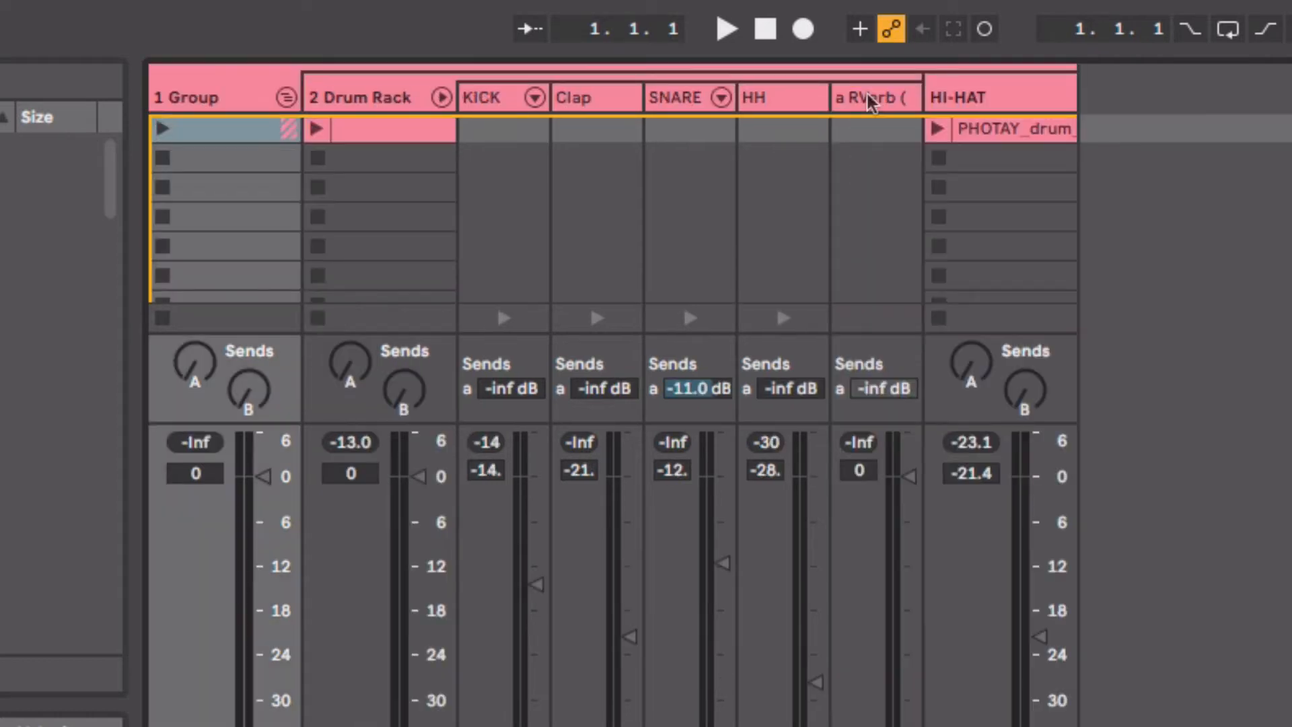
click(192, 97)
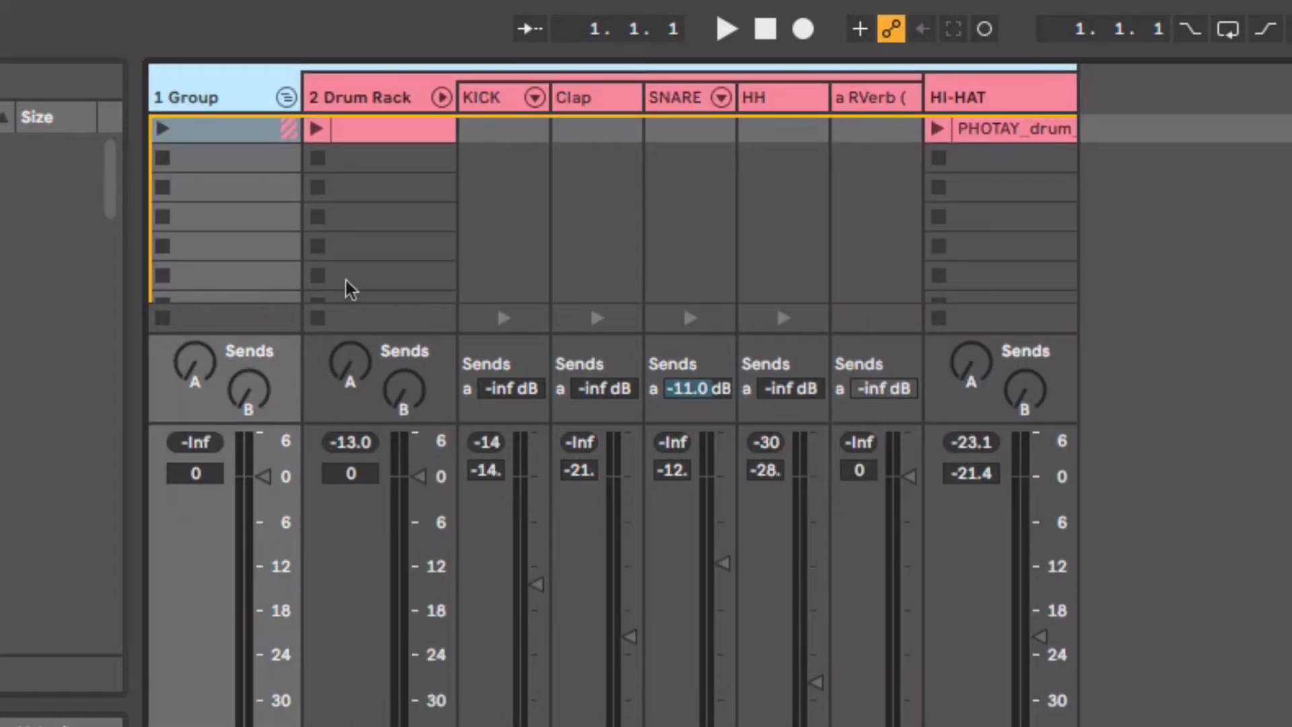
key(ctrl+r)
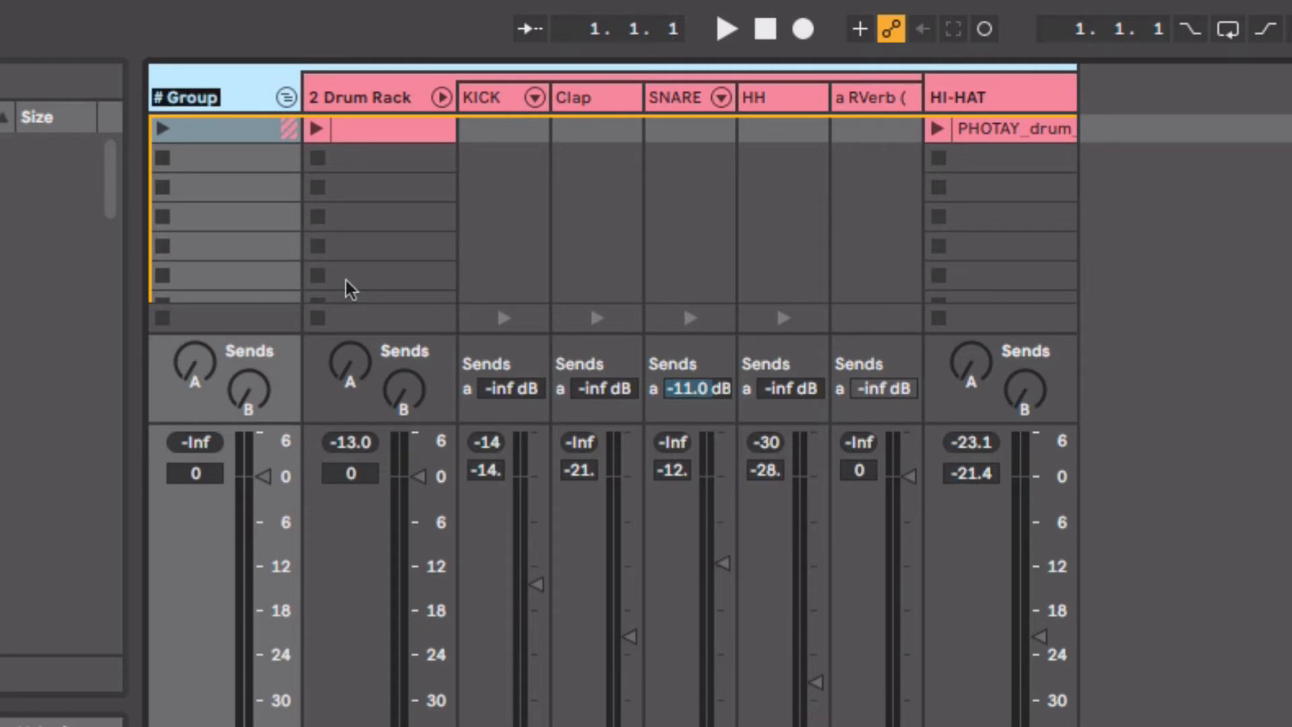
key(BackSpace)
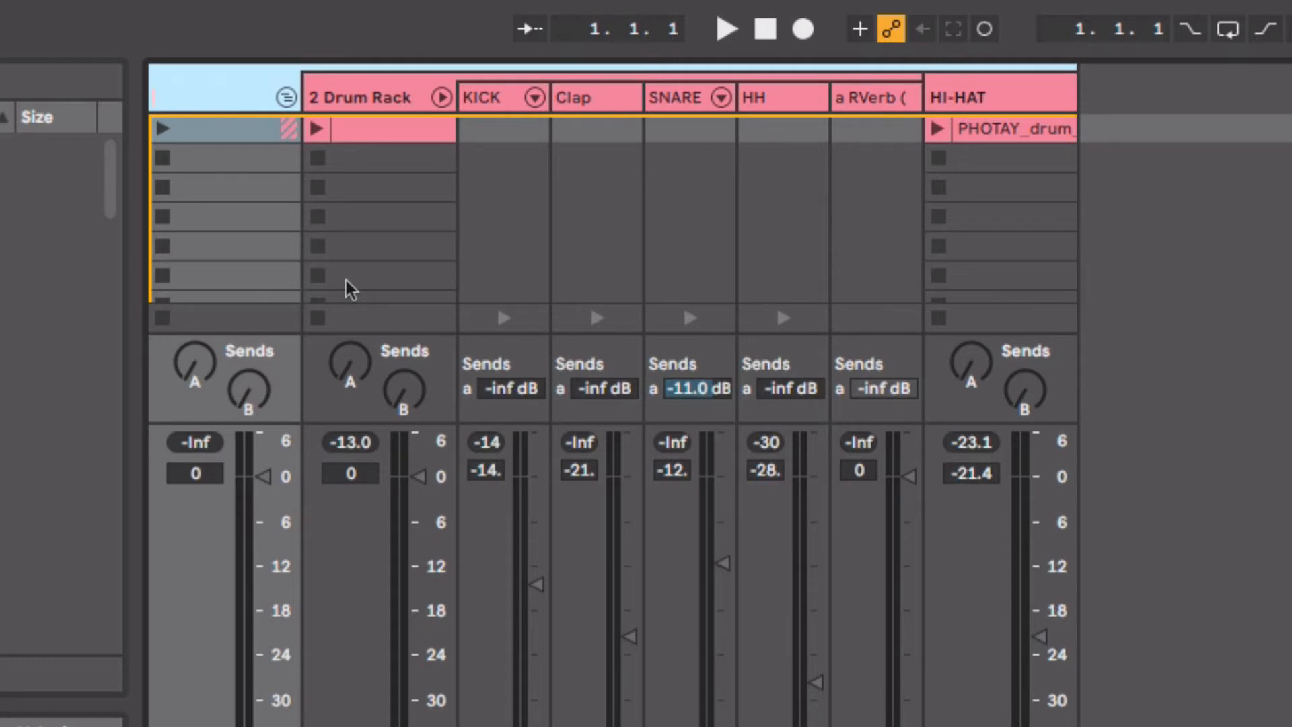
text(DRUMS G)
key(Return)
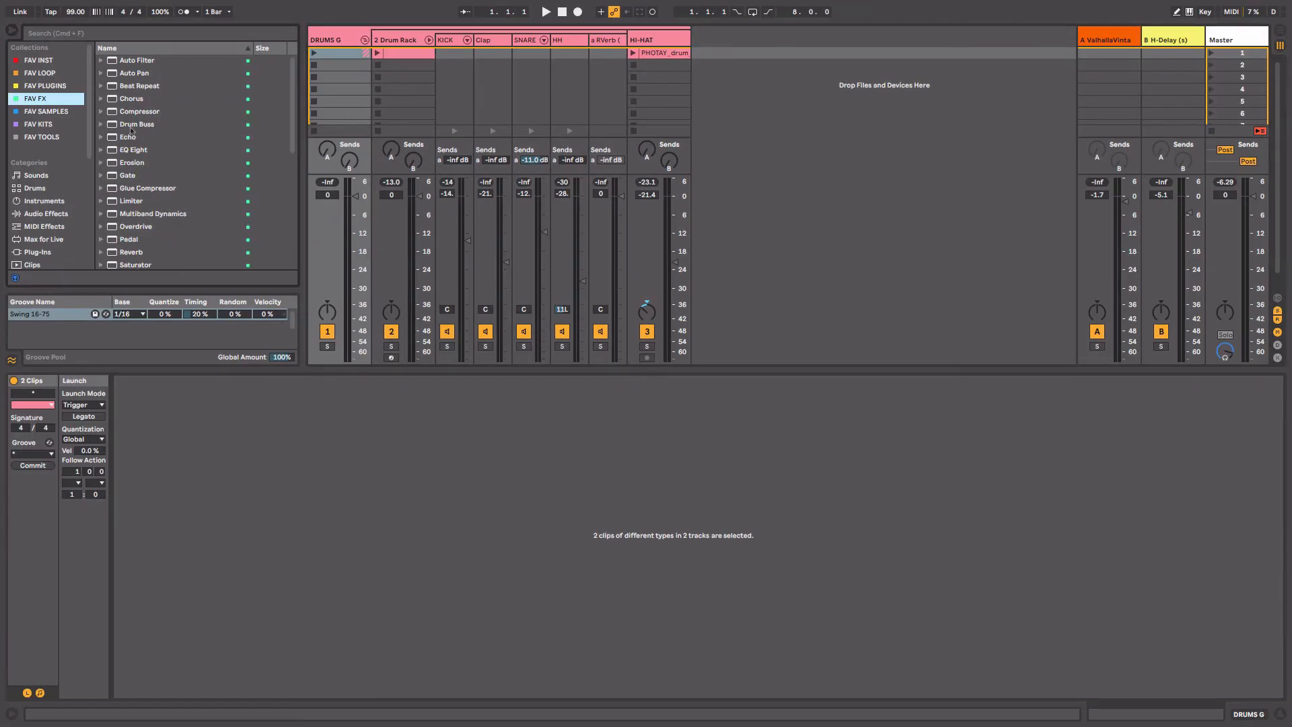
- Add a Drum Buss from the FAV FX collection to the DRUMS G group and play the drums through it
drag(133, 128, 335, 146)
click(324, 42)
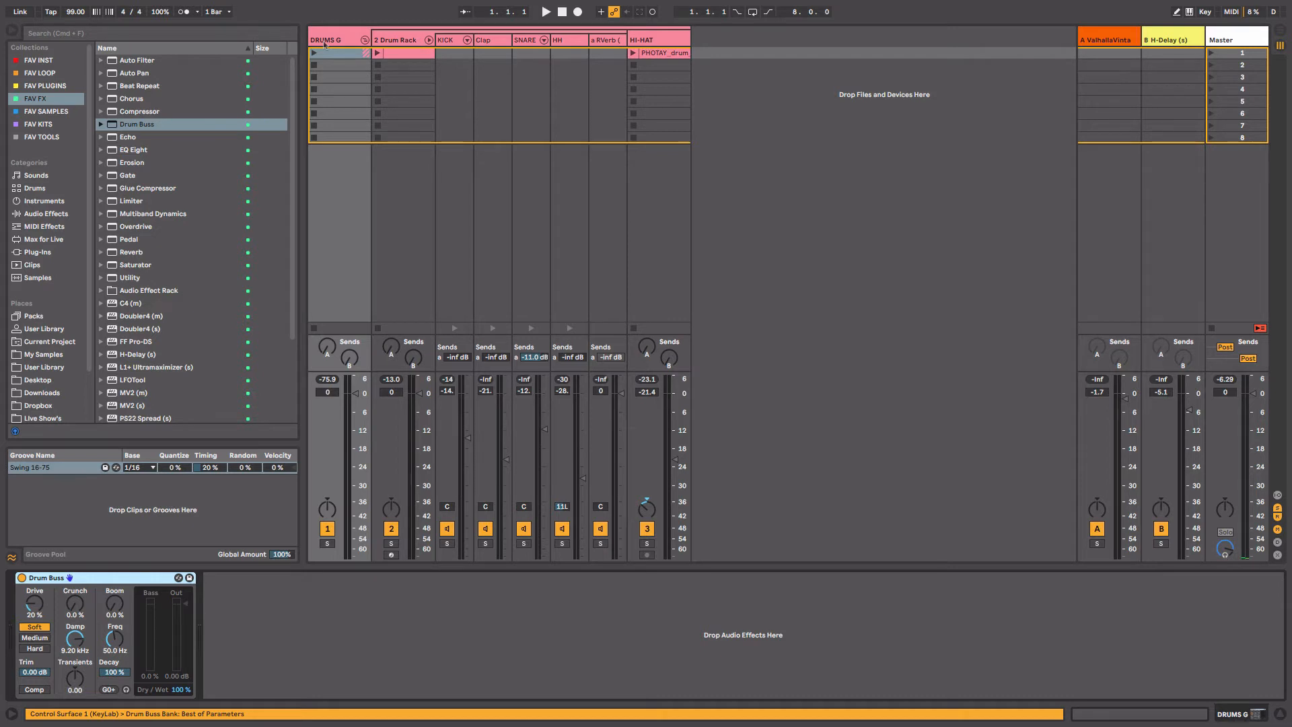
key(space)
key(space)
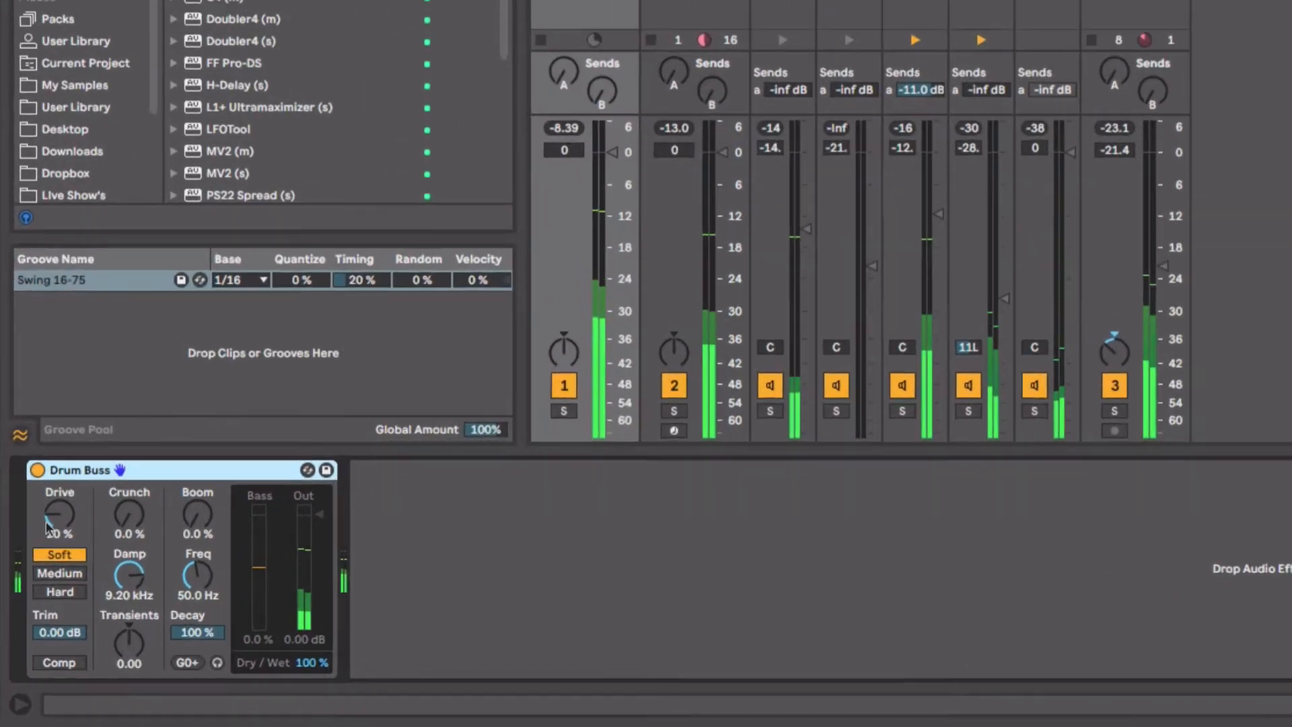
key(space)
- Set the Drum Buss Drive to 10 % and Damp to 12.0 kHz, add some Crunch and play the drums
drag(34, 604, 34, 608)
drag(67, 487, 67, 490)
drag(127, 562, 126, 540)
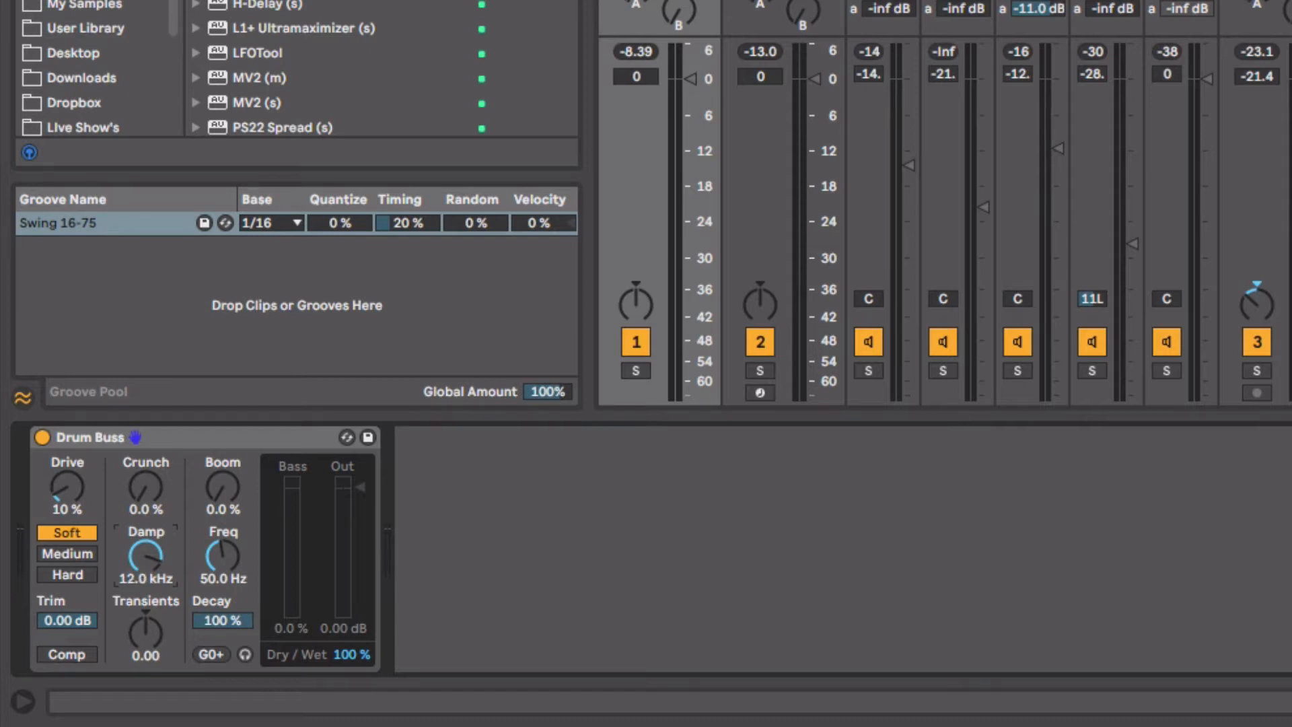
drag(145, 486, 145, 473)
key(space)
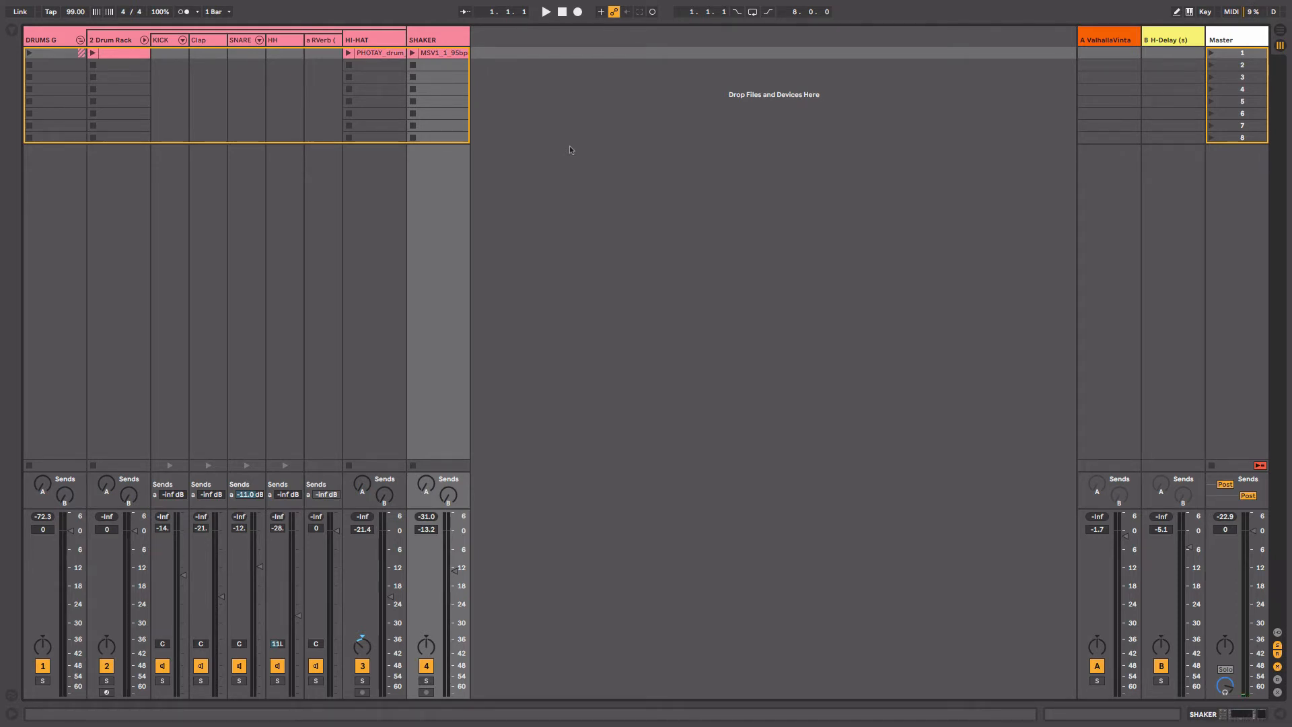
- Pan the playing SHAKER track to 21R and set band 4 of its EQ Eight to 10.4 kHz with 5.83 dB gain
key(space)
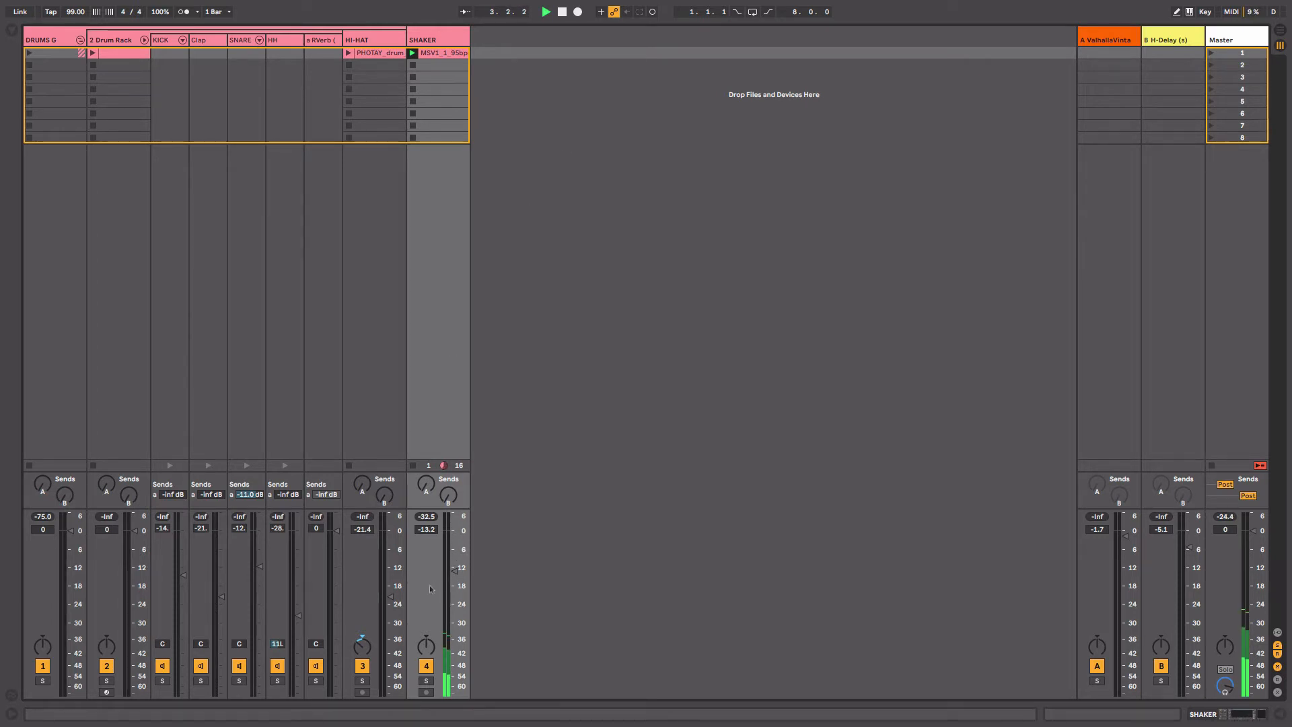
drag(426, 646, 426, 638)
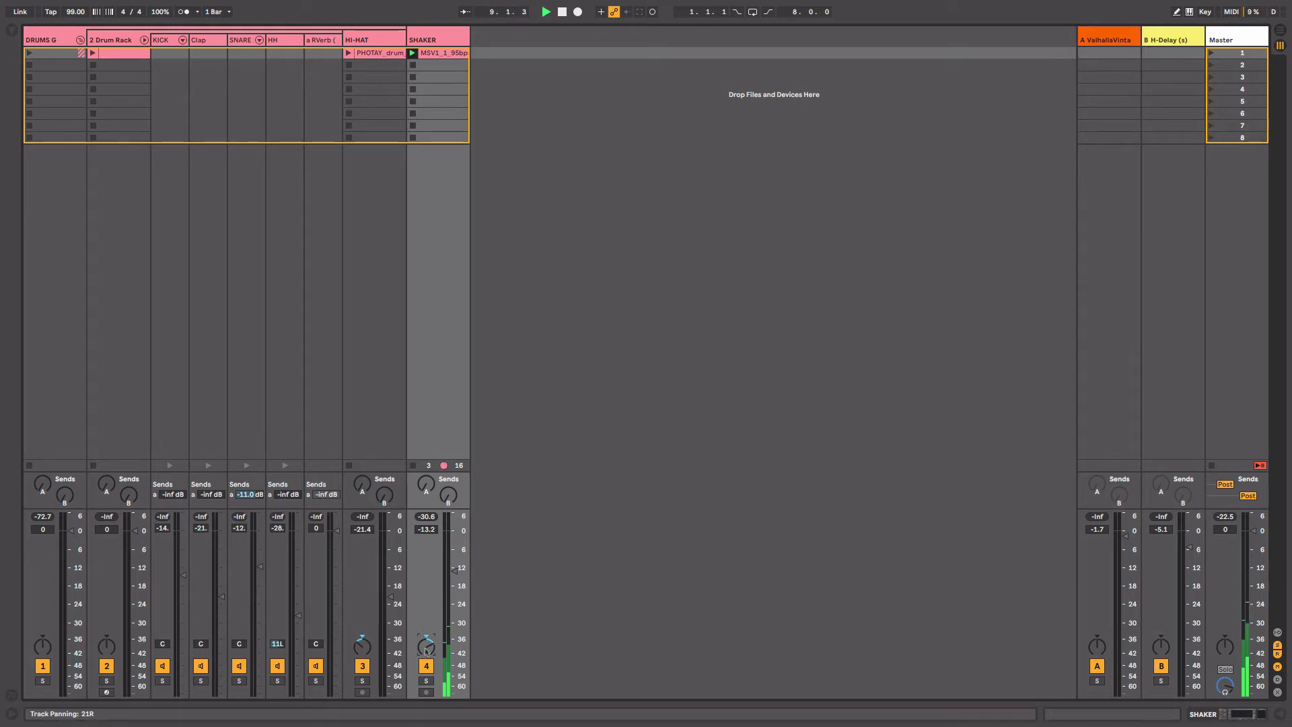
double_click(431, 37)
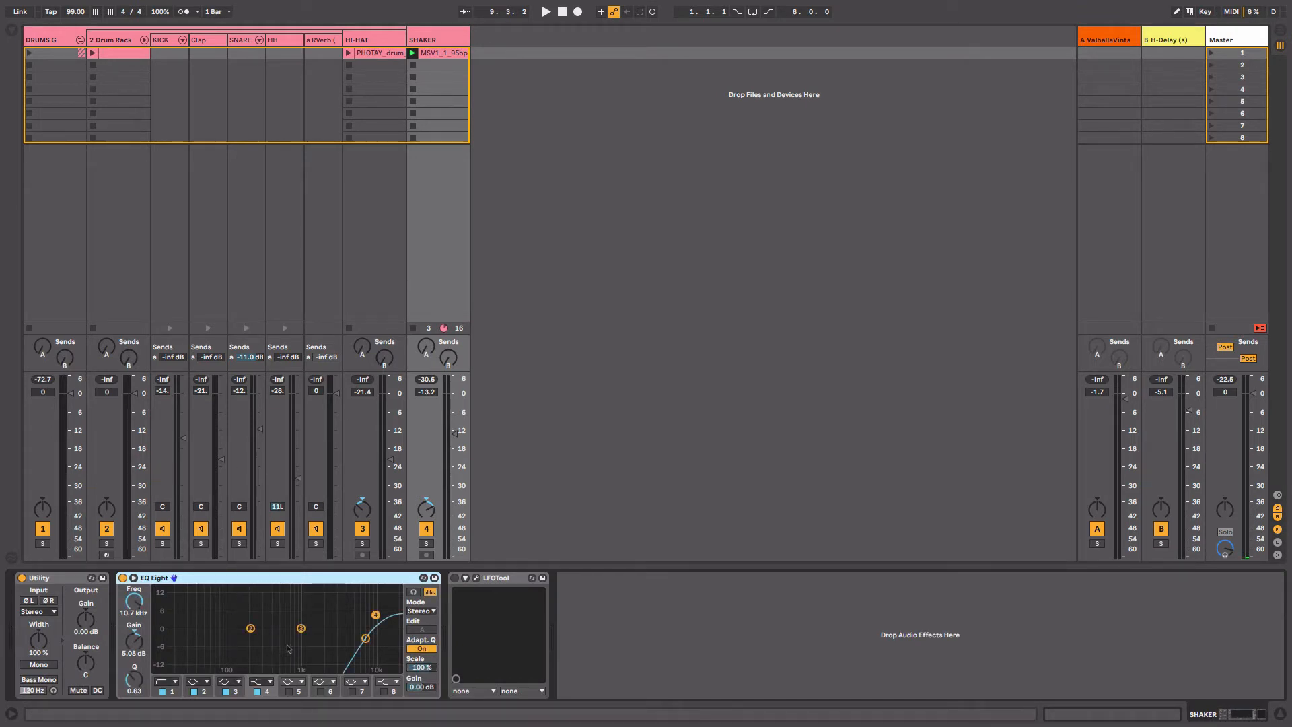
drag(365, 639, 375, 612)
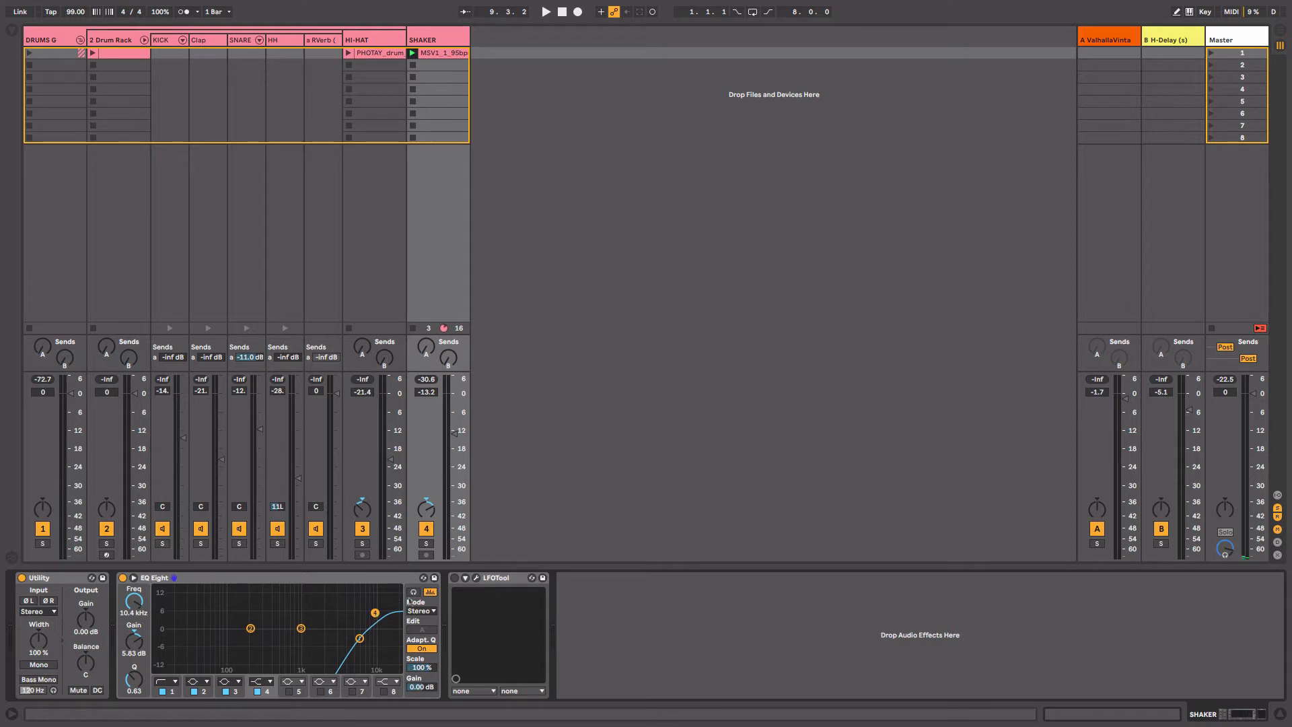
- Turn on LFOTool on the SHAKER track, listen to its effect on the loop and open the plug-in's editor
click(498, 579)
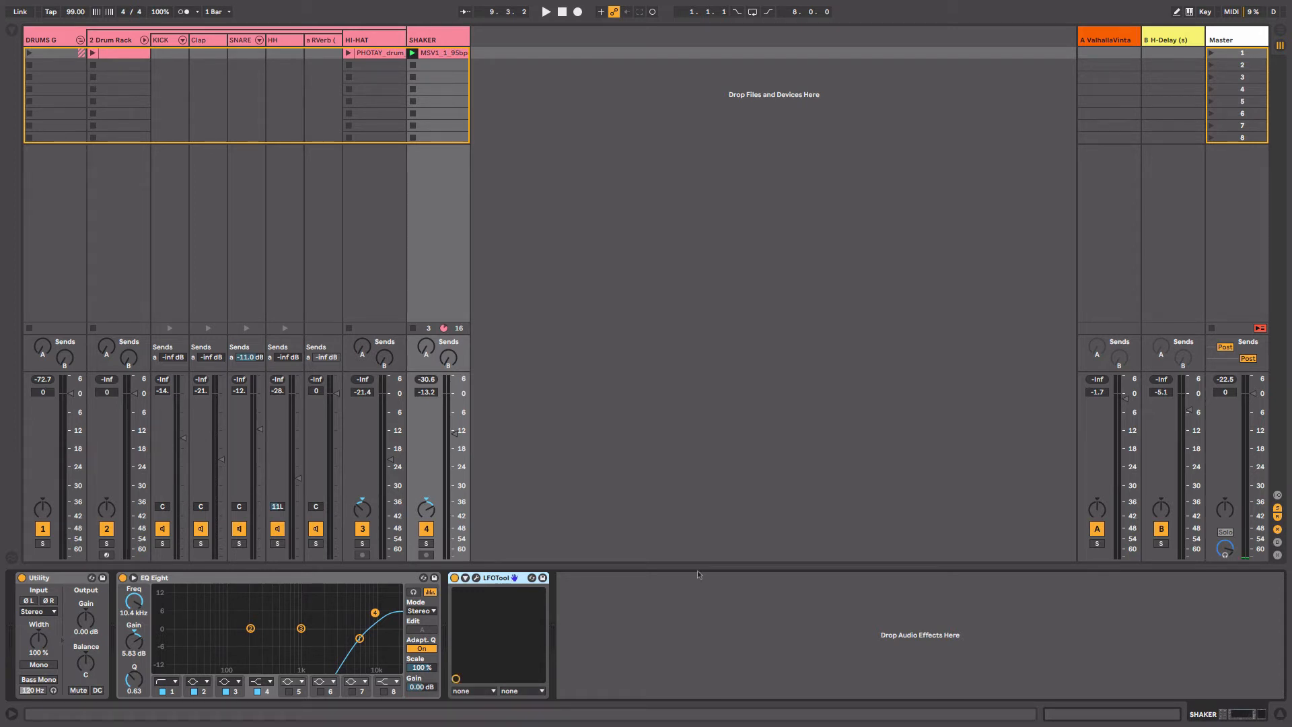
key(space)
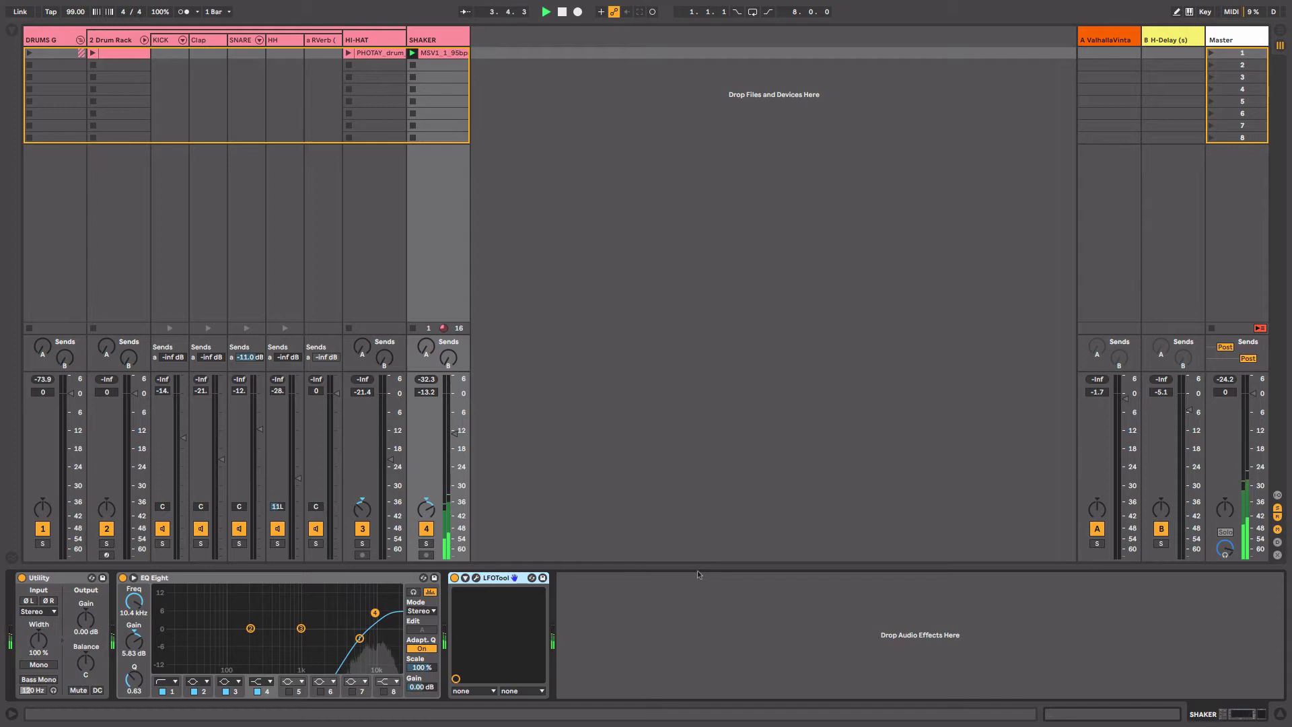
key(space)
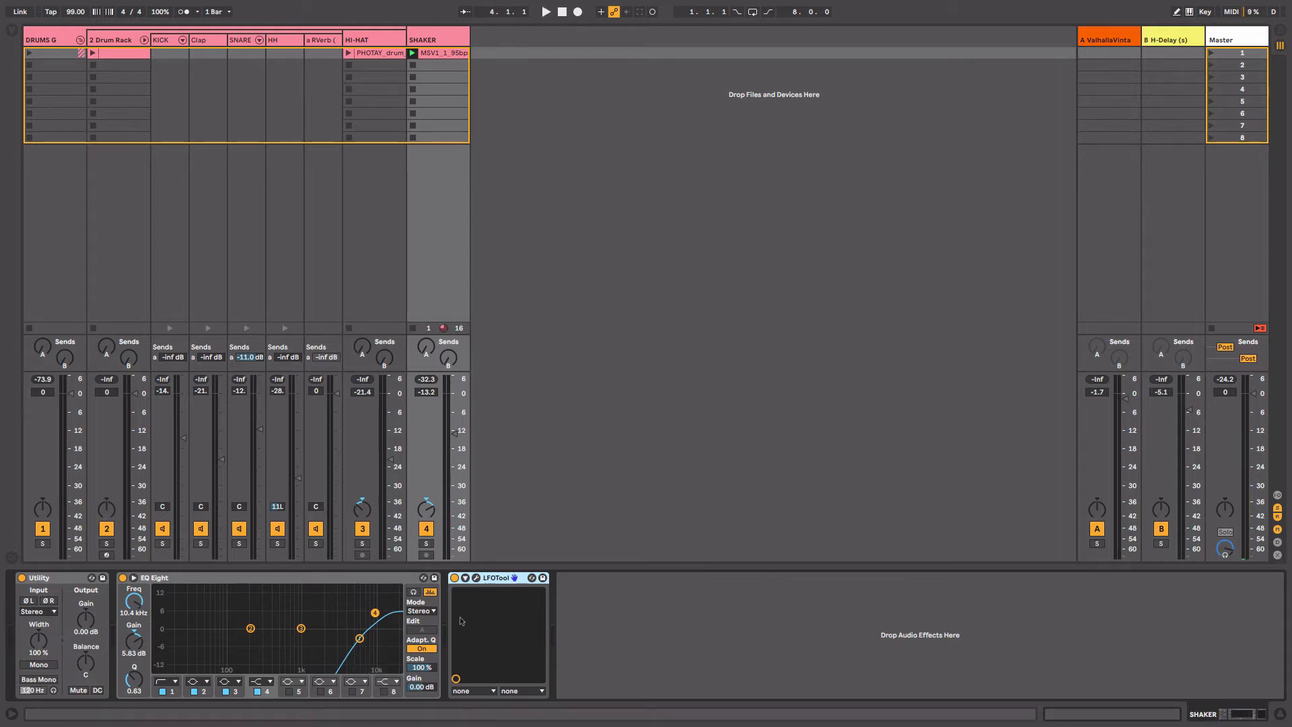
click(476, 578)
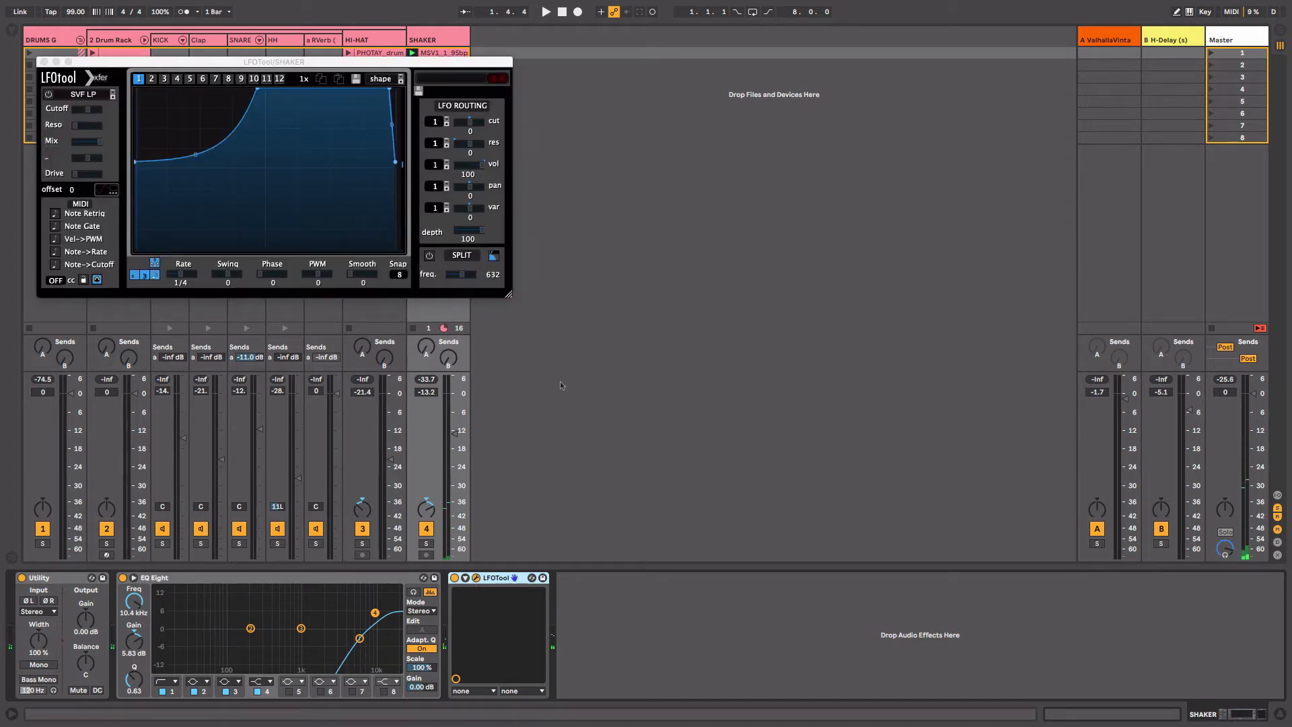
- Lower the start and end of the LFOTool volume curve, then apply the Swing 16-75 groove to the SHAKER clip and play it
drag(395, 162, 395, 180)
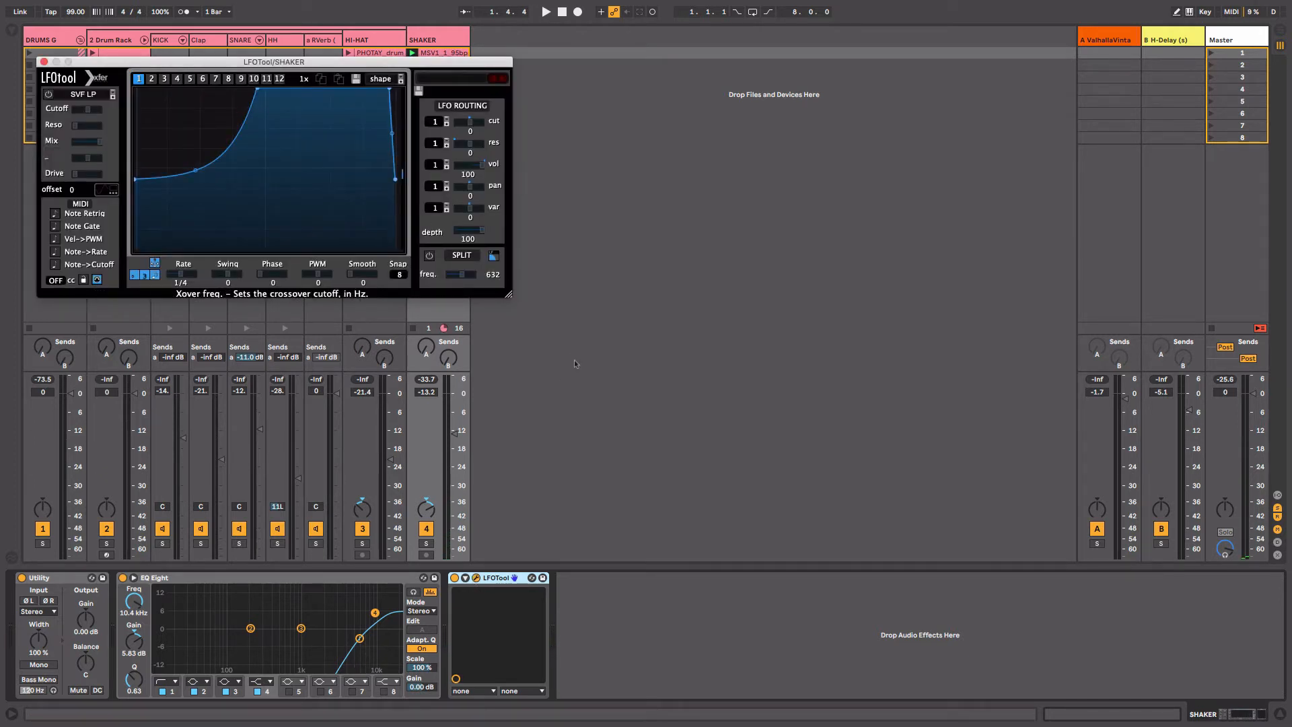
click(44, 61)
click(446, 55)
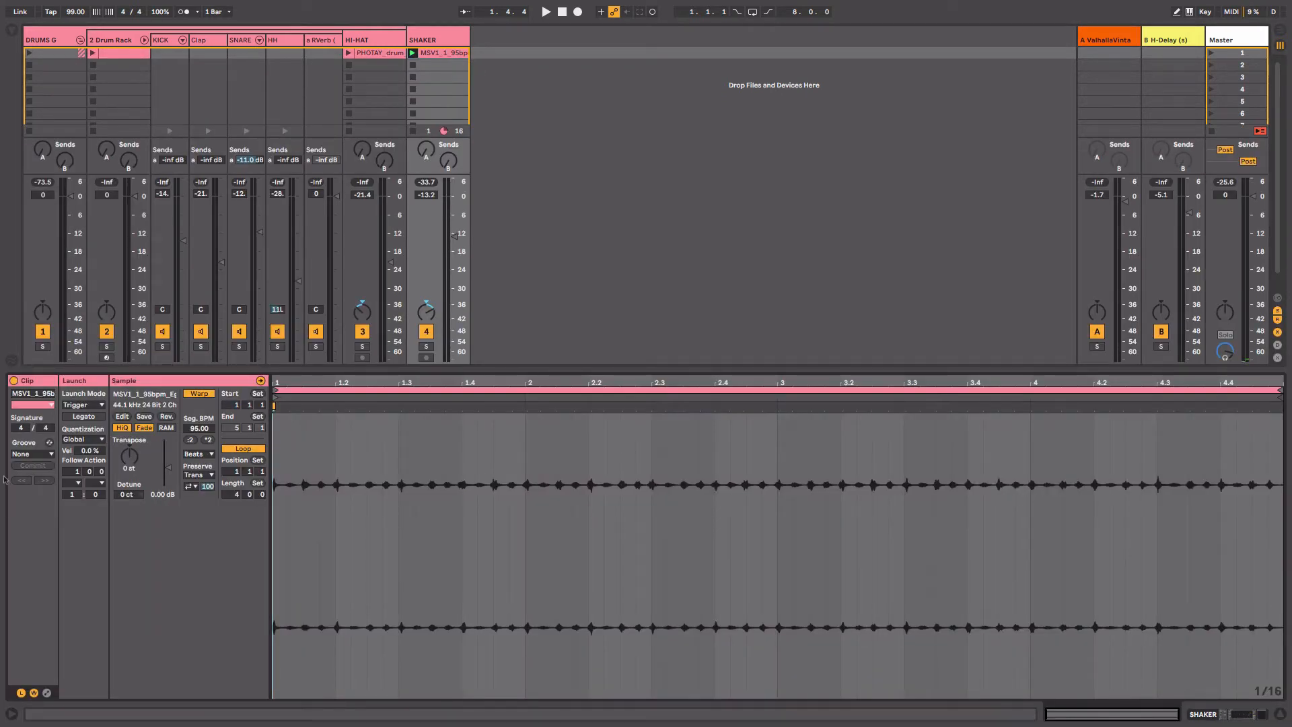
click(26, 454)
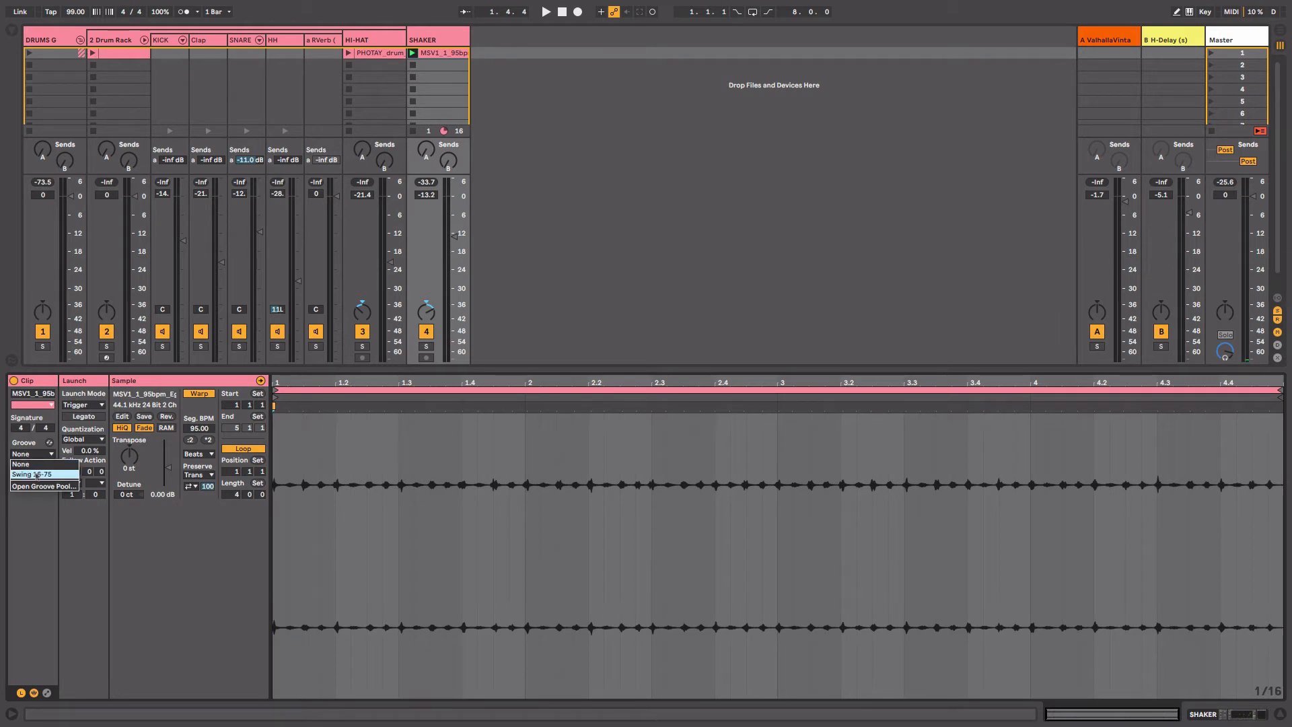
click(32, 475)
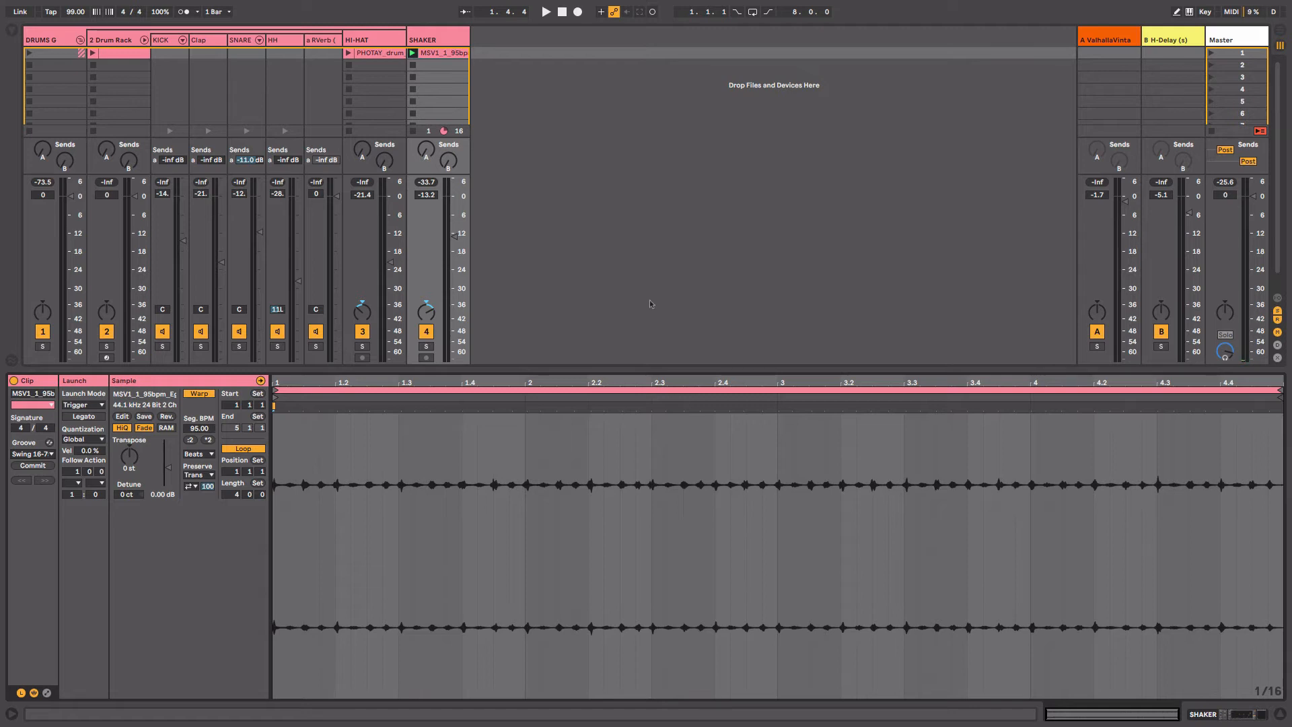
key(space)
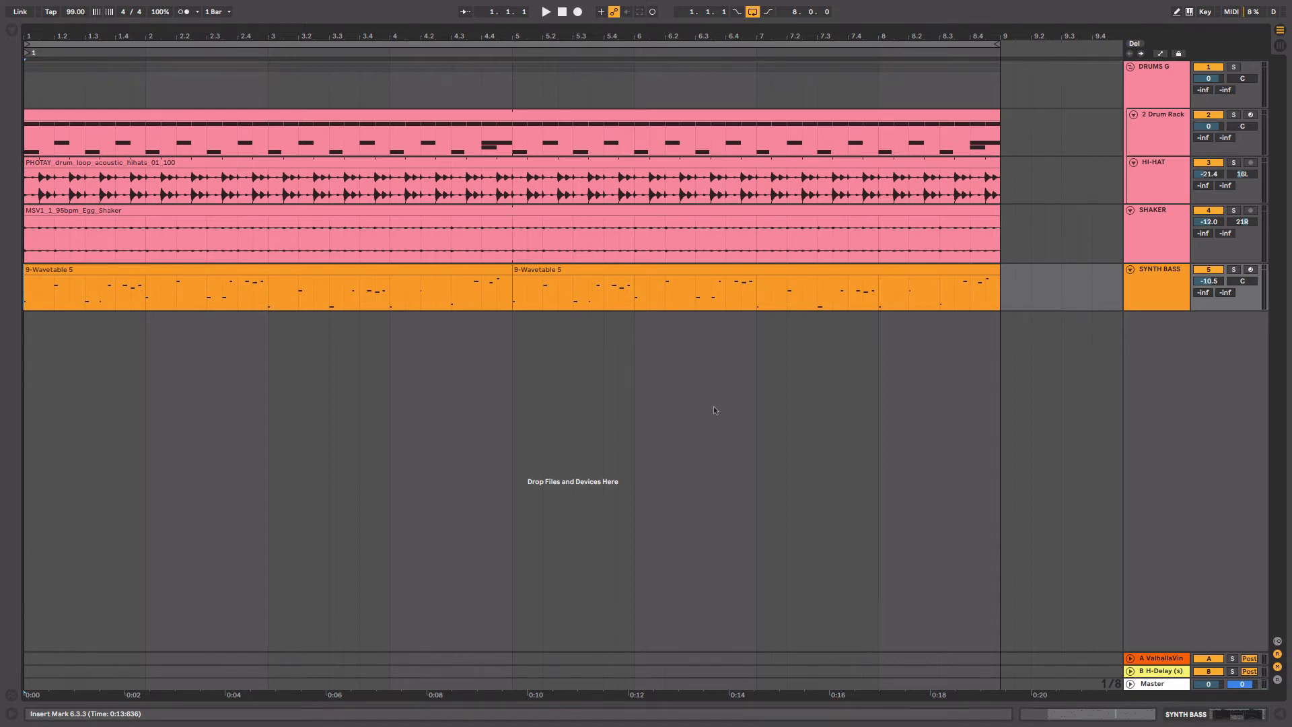
- Set Osc 1 of the SYNTH BASS Wavetable to 100 % wave position, turn on Osc 2 at 68 % and play the bass
key(super+alt+l)
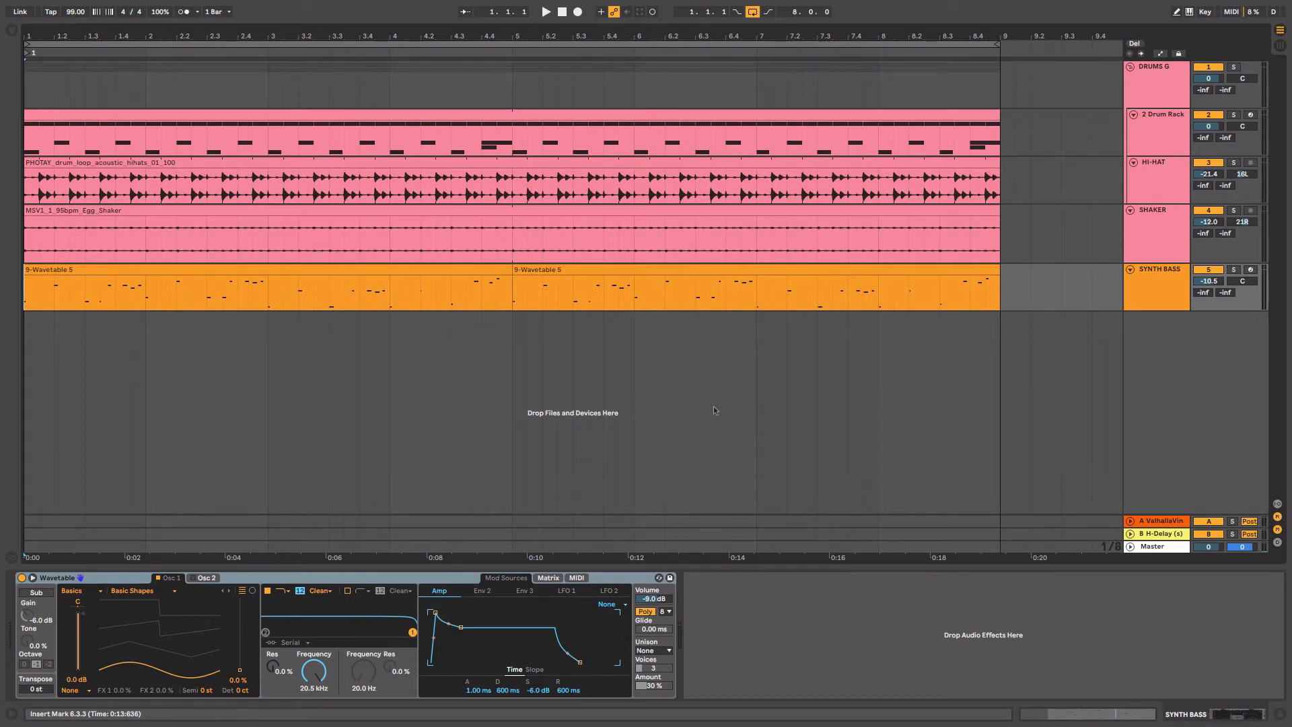
drag(147, 659, 154, 601)
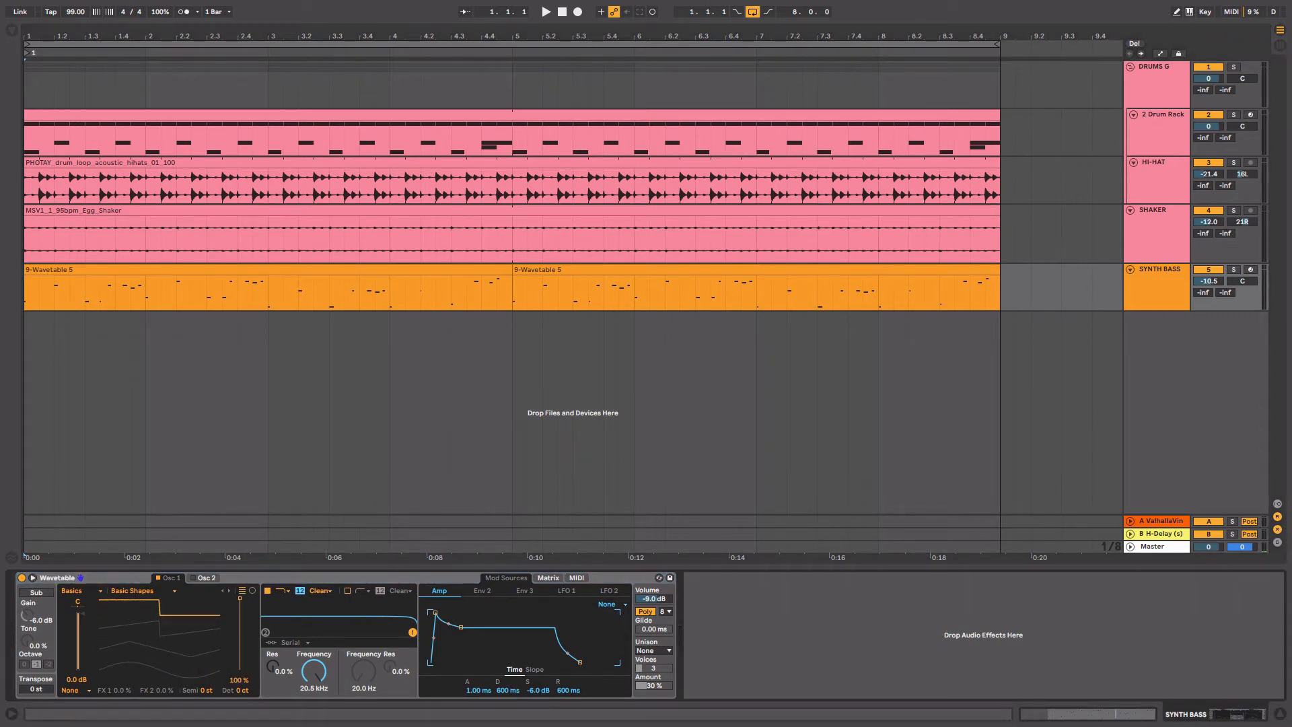
click(207, 580)
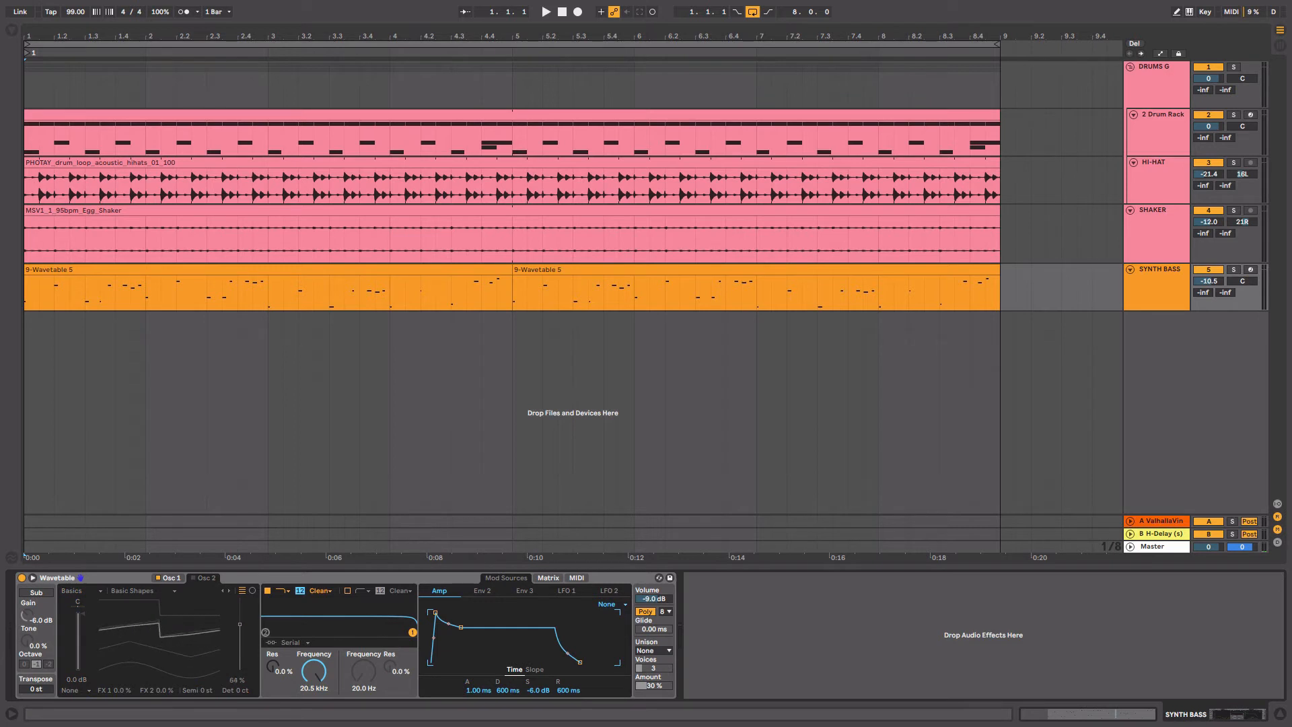
click(193, 579)
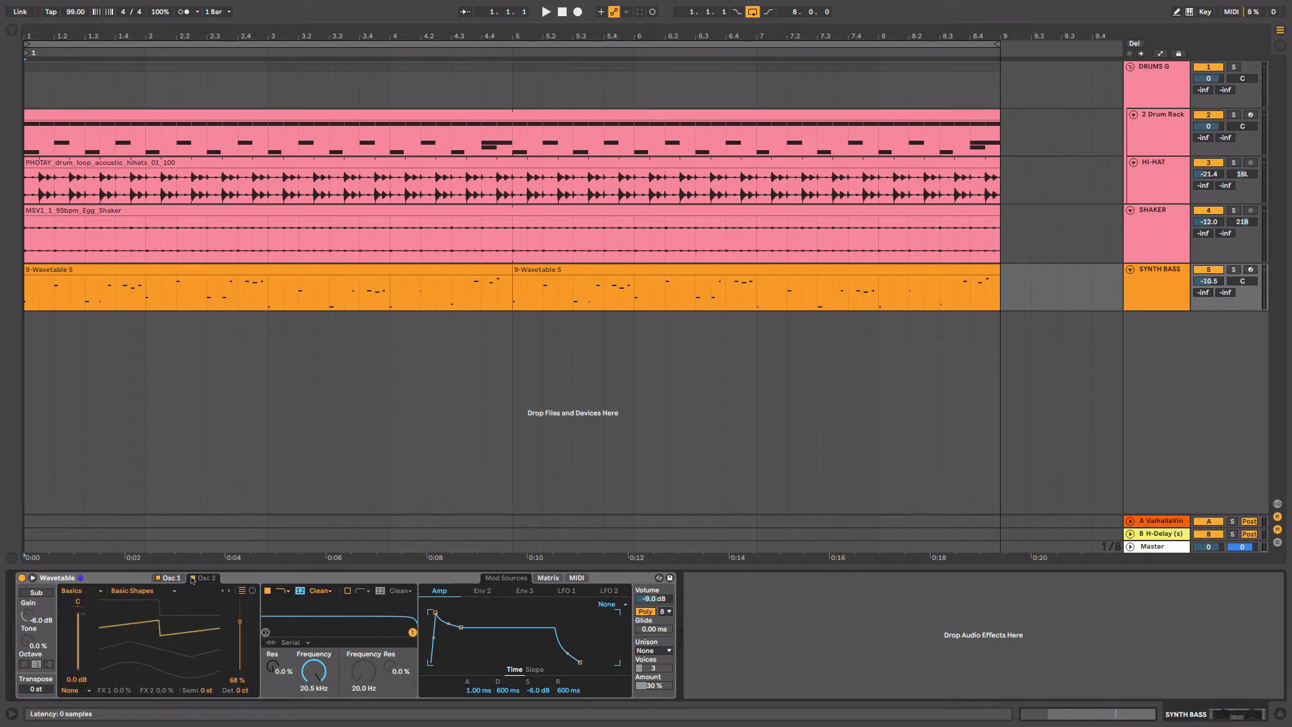
key(space)
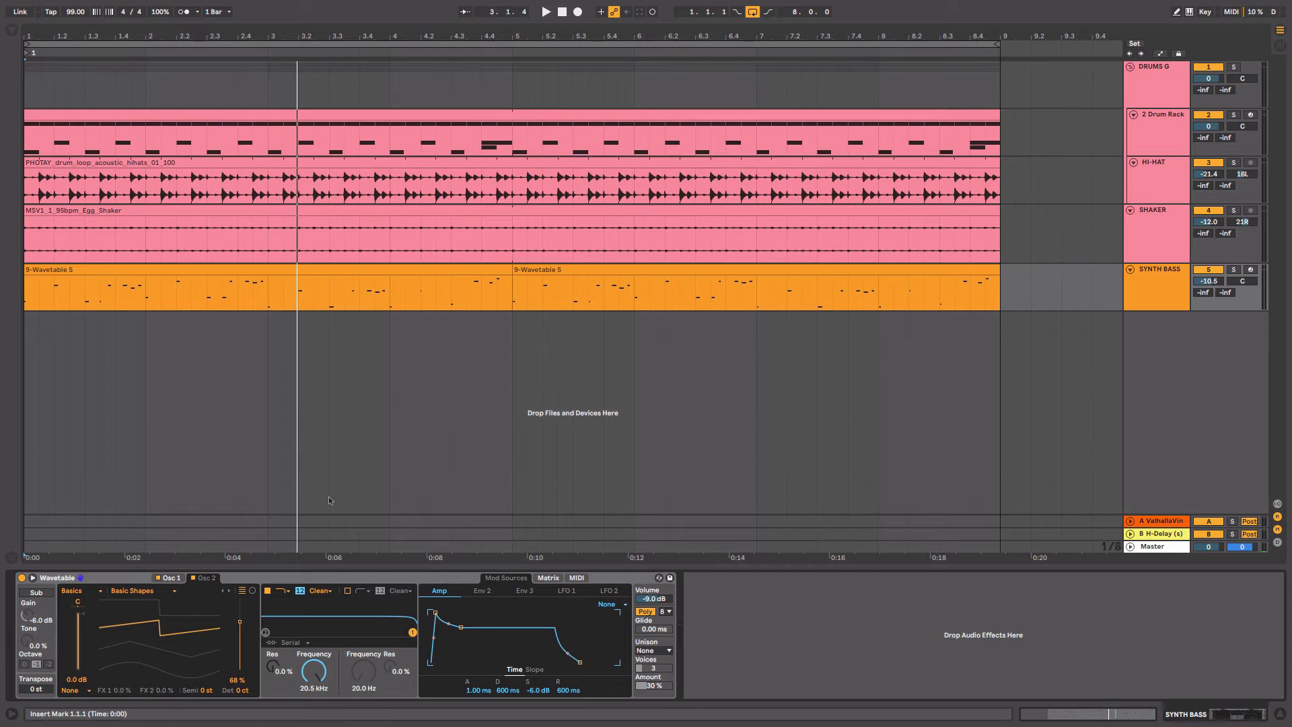
- Switch the SYNTH BASS Wavetable to Mono and lower both oscillators' gains, with Osc 2 at -1.9 dB
click(650, 613)
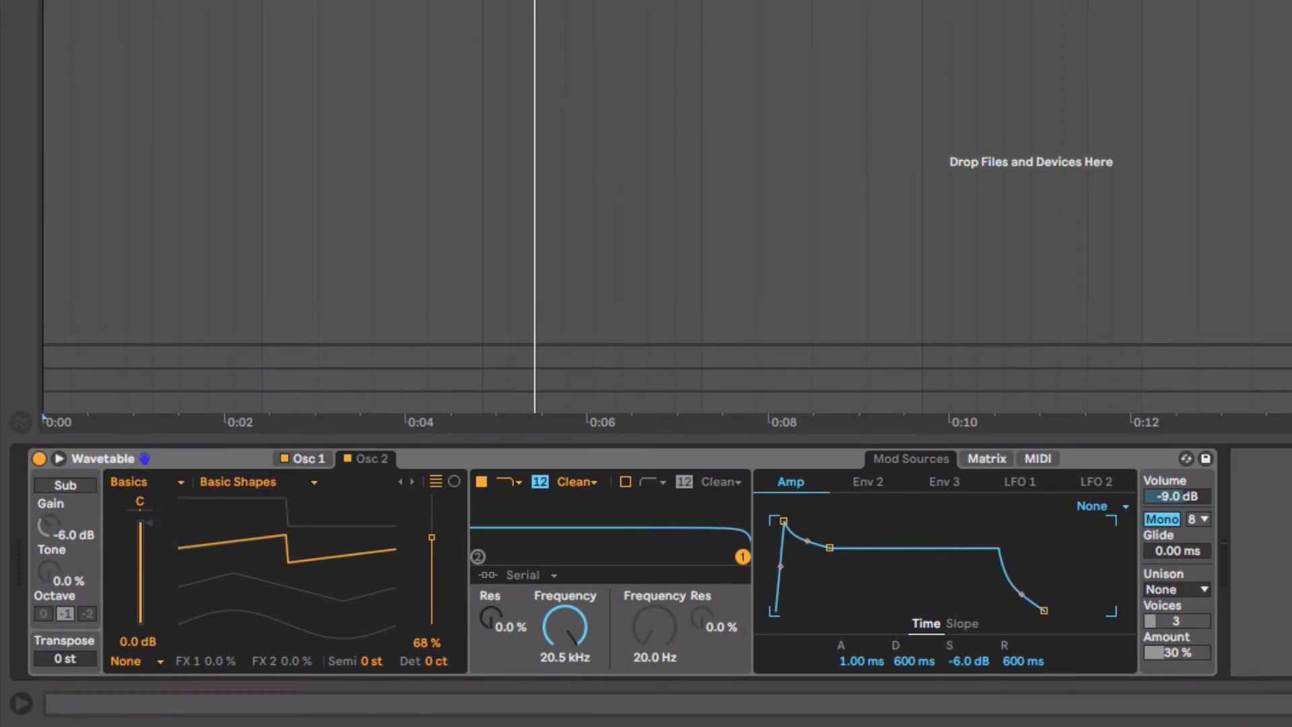
drag(141, 523, 141, 543)
click(303, 459)
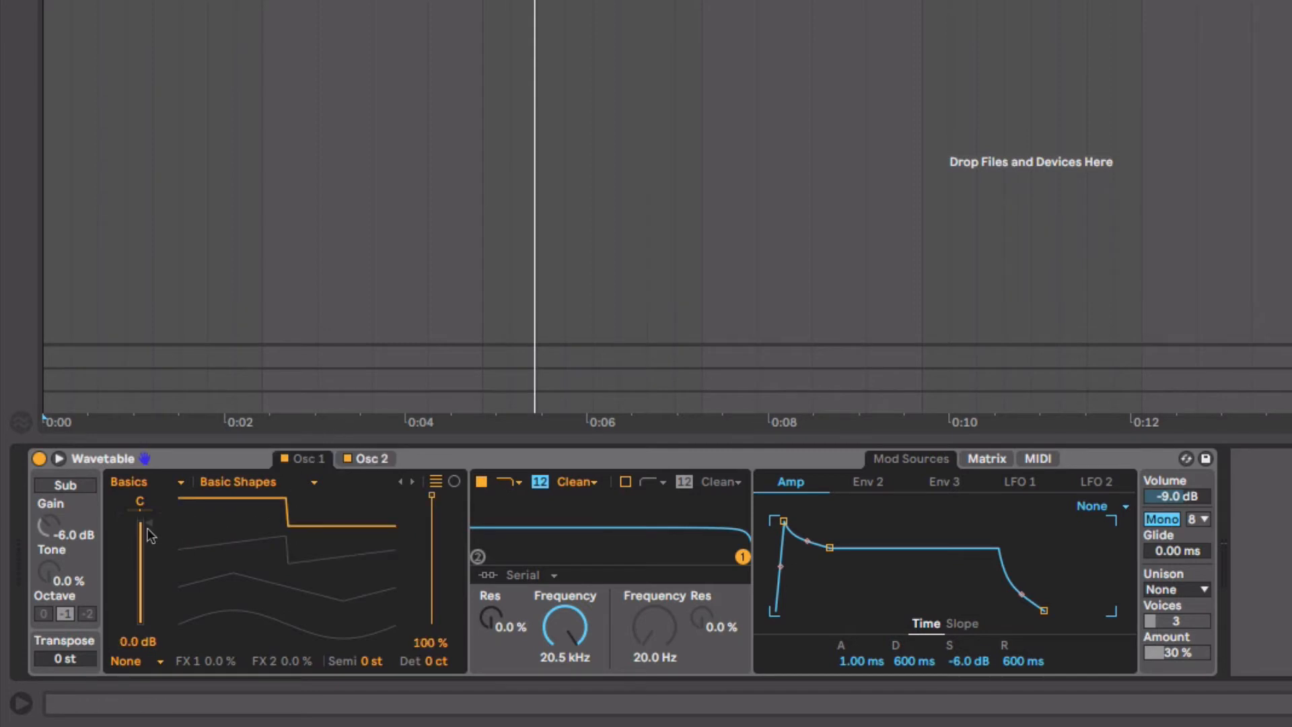
drag(146, 529, 145, 560)
- Transpose Osc 2 to -12 st and set filter 1 to the PRD circuit with 24.0 dB Drive
click(377, 460)
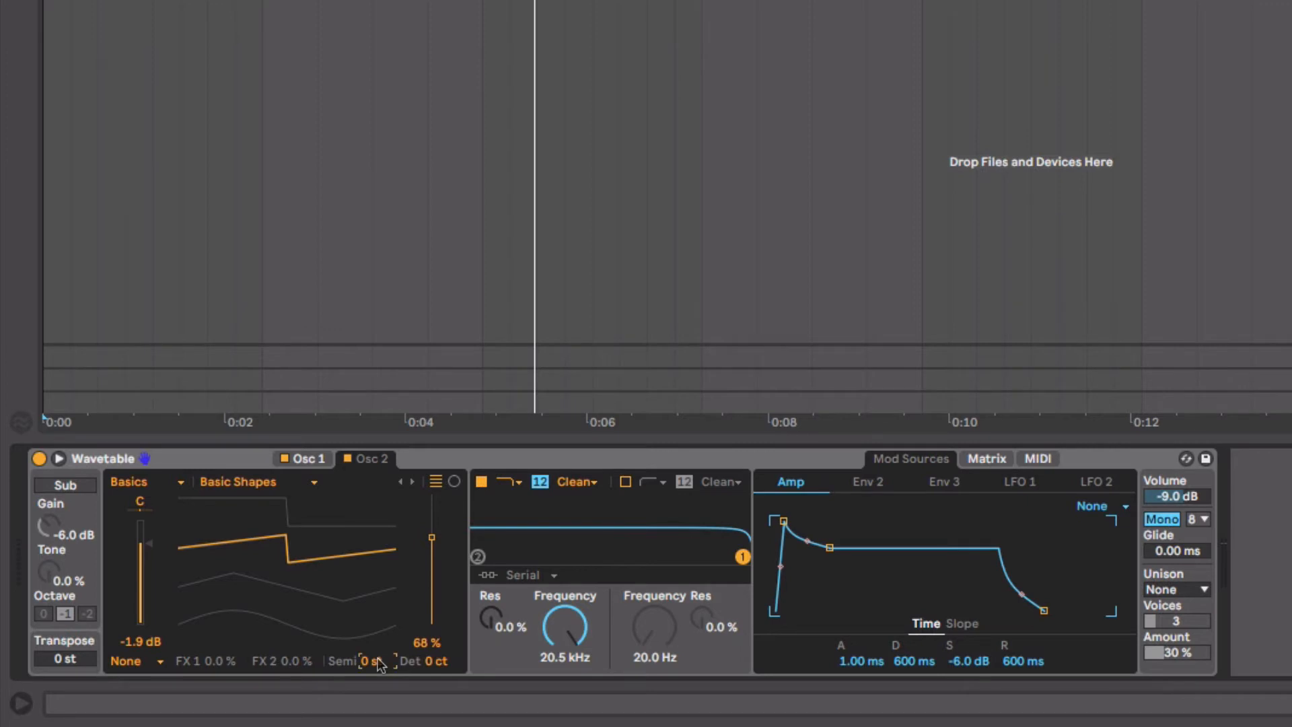
drag(379, 659, 379, 693)
click(590, 490)
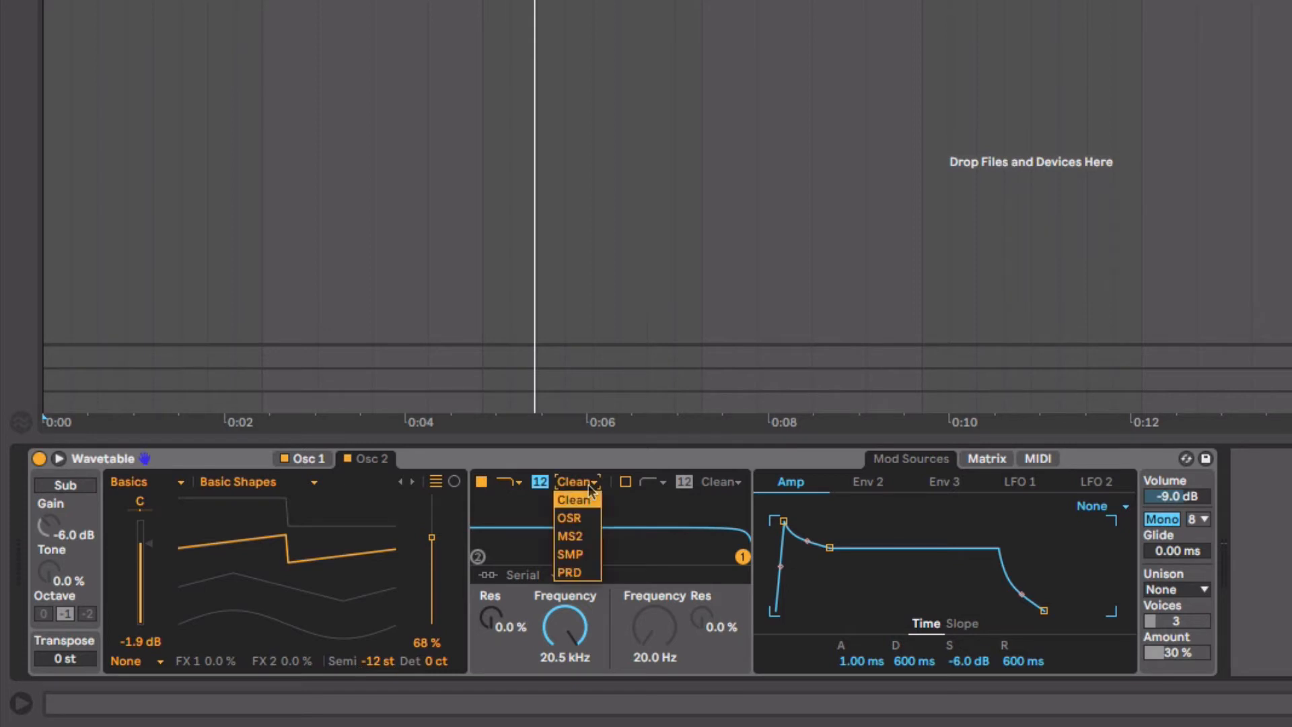
click(573, 572)
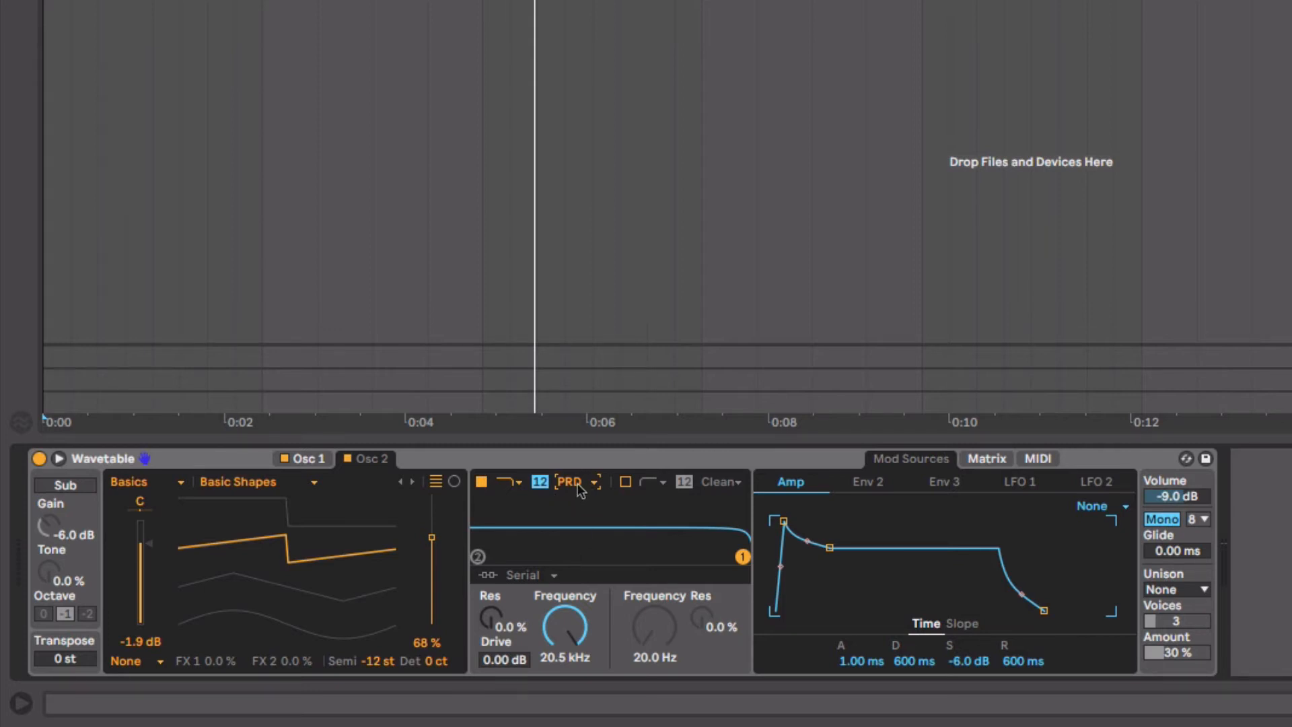
drag(505, 660, 505, 538)
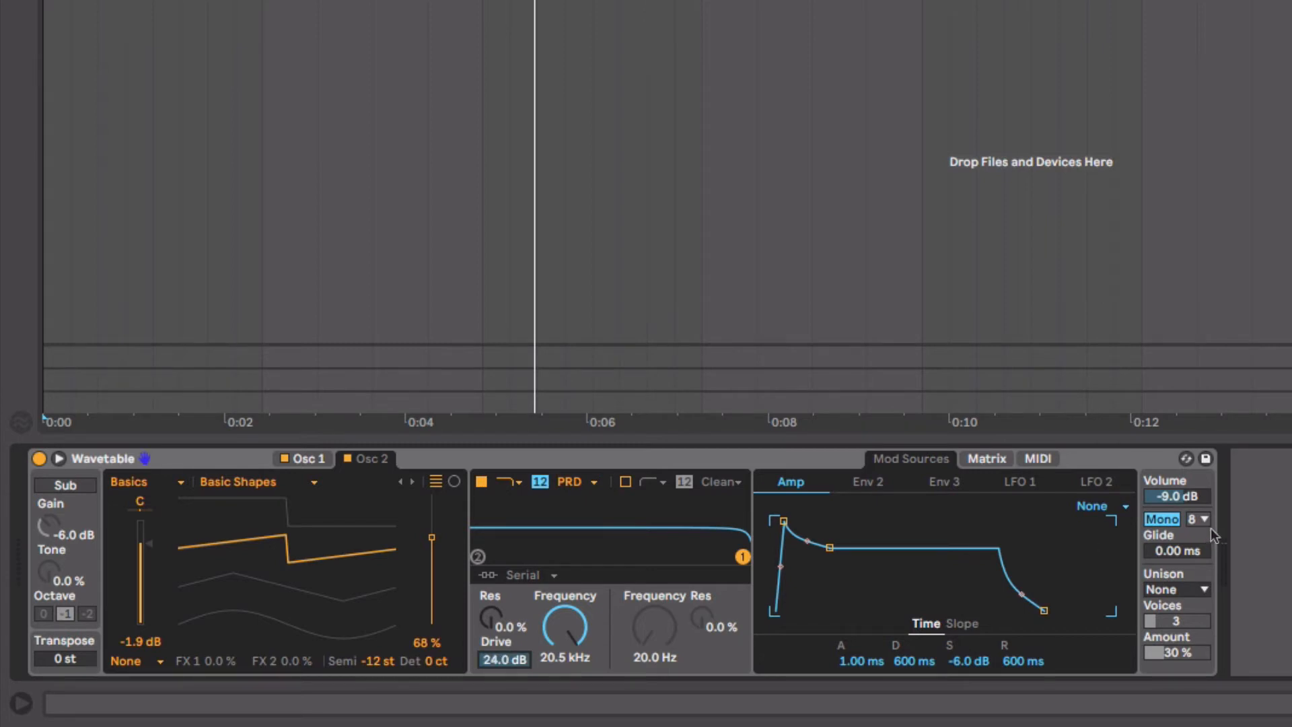
- Set the Wavetable volume to -20 dB and filter 1 to a 24 dB slope at 253 Hz, and play the bass
drag(1178, 496, 1177, 529)
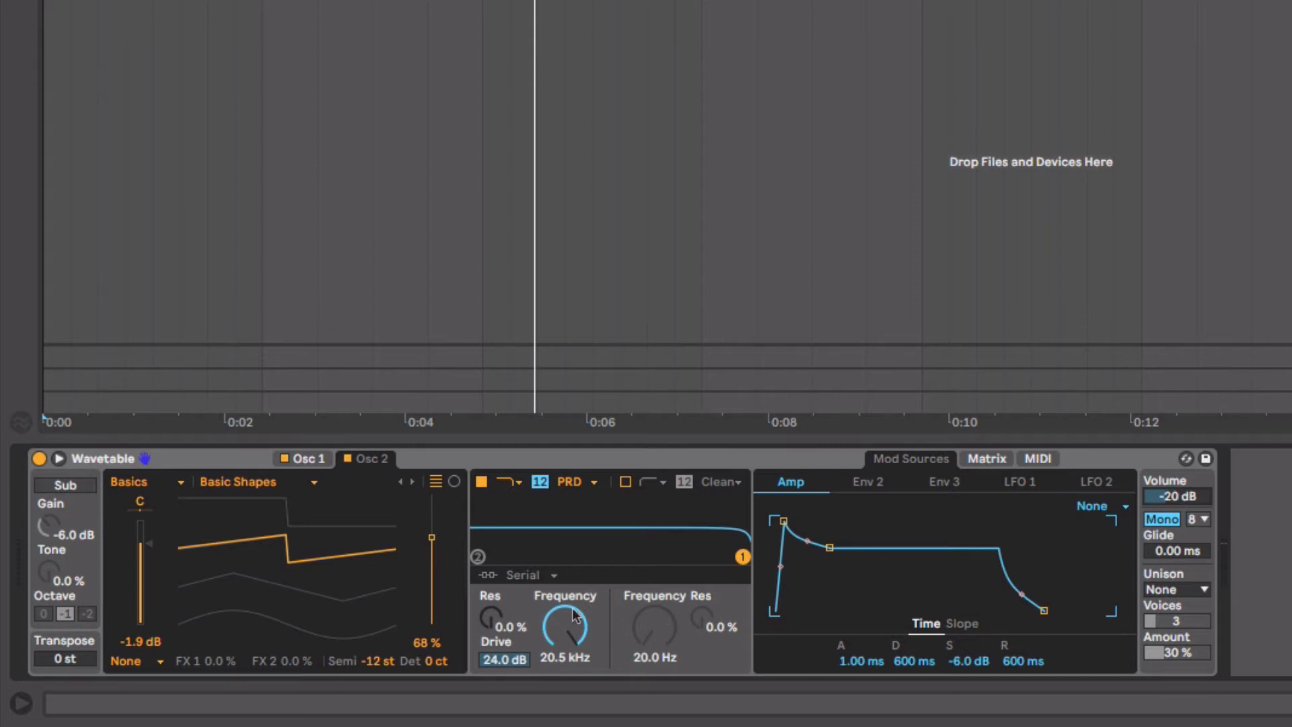
drag(565, 626, 565, 661)
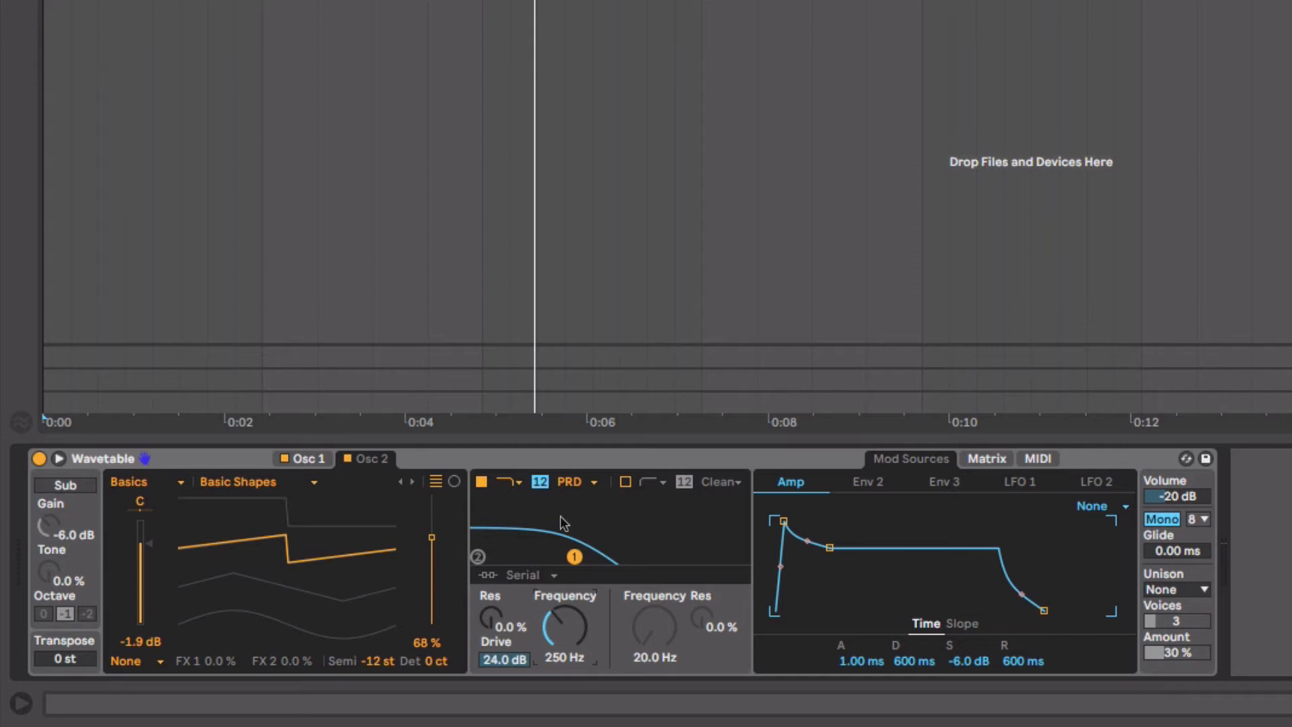
click(541, 481)
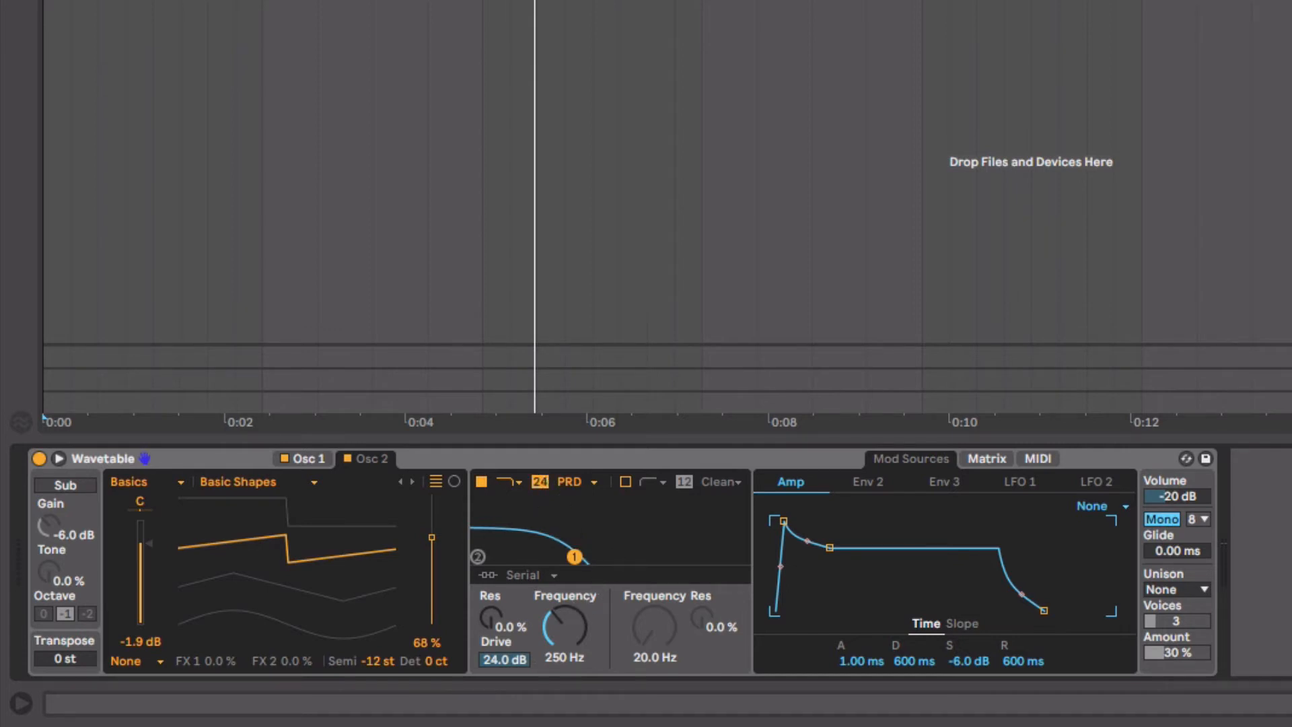
drag(568, 624, 569, 623)
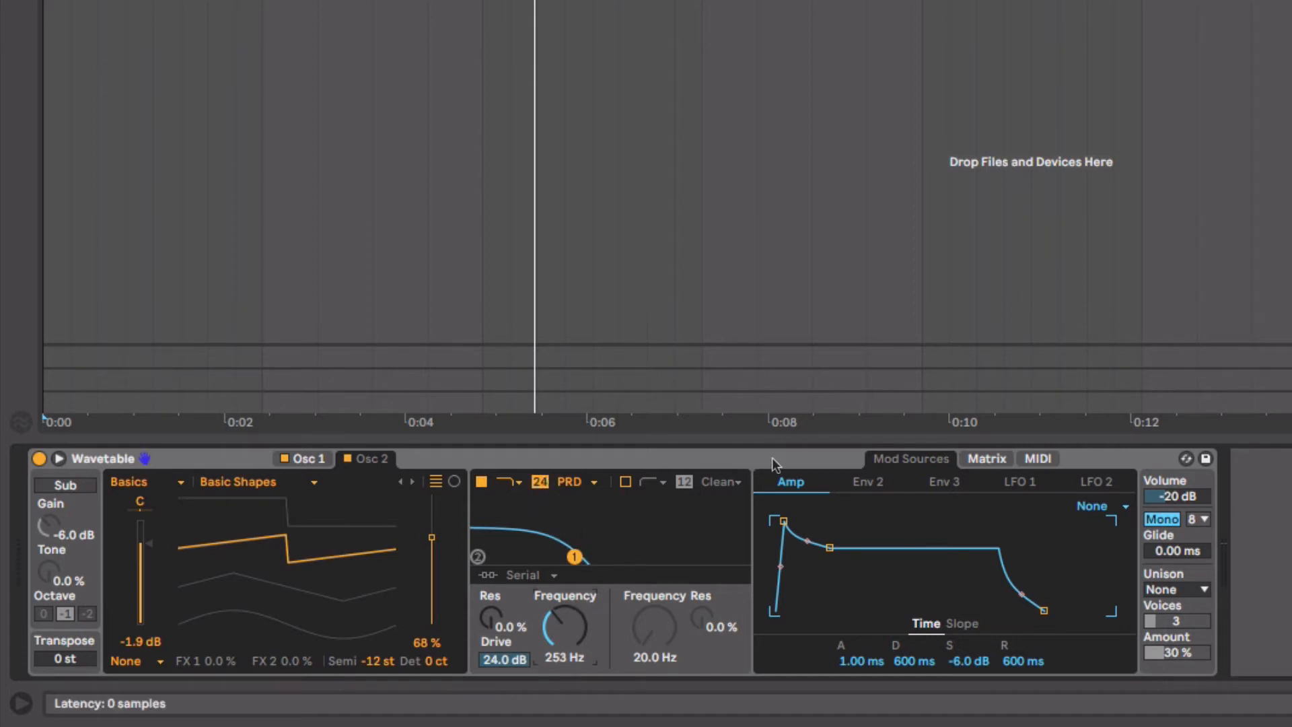
key(space)
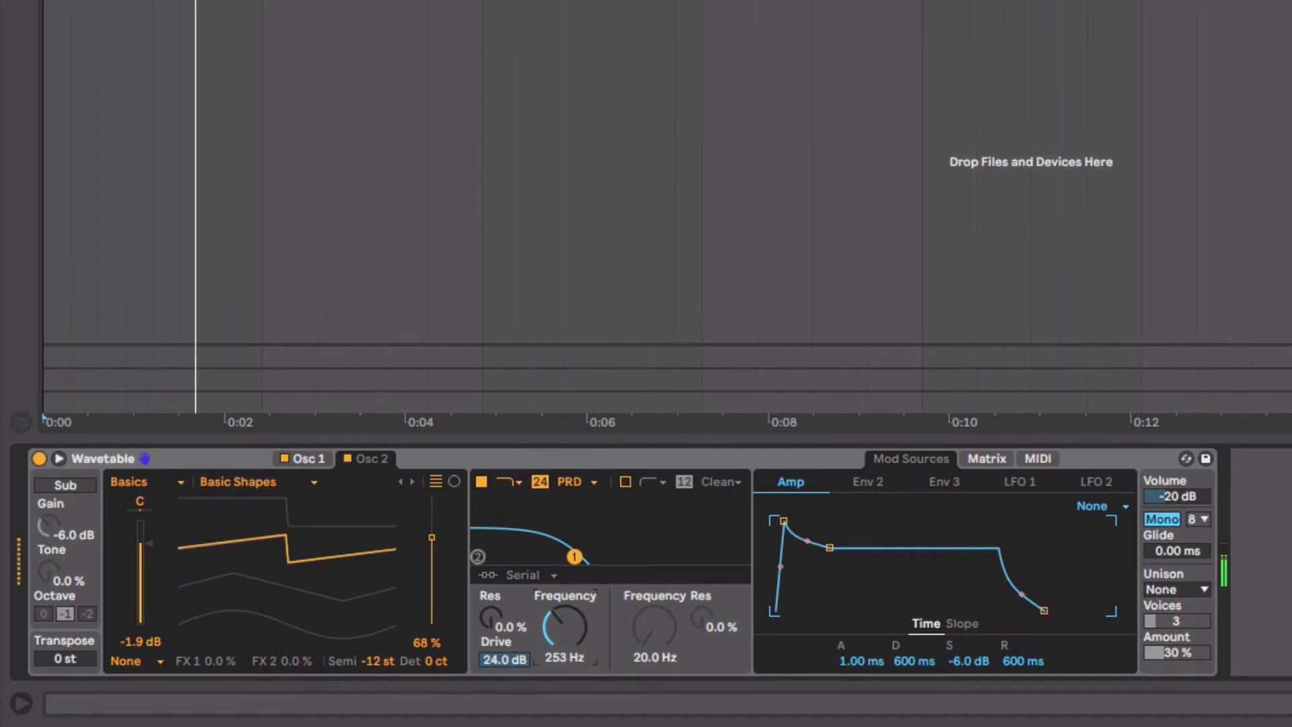
key(space)
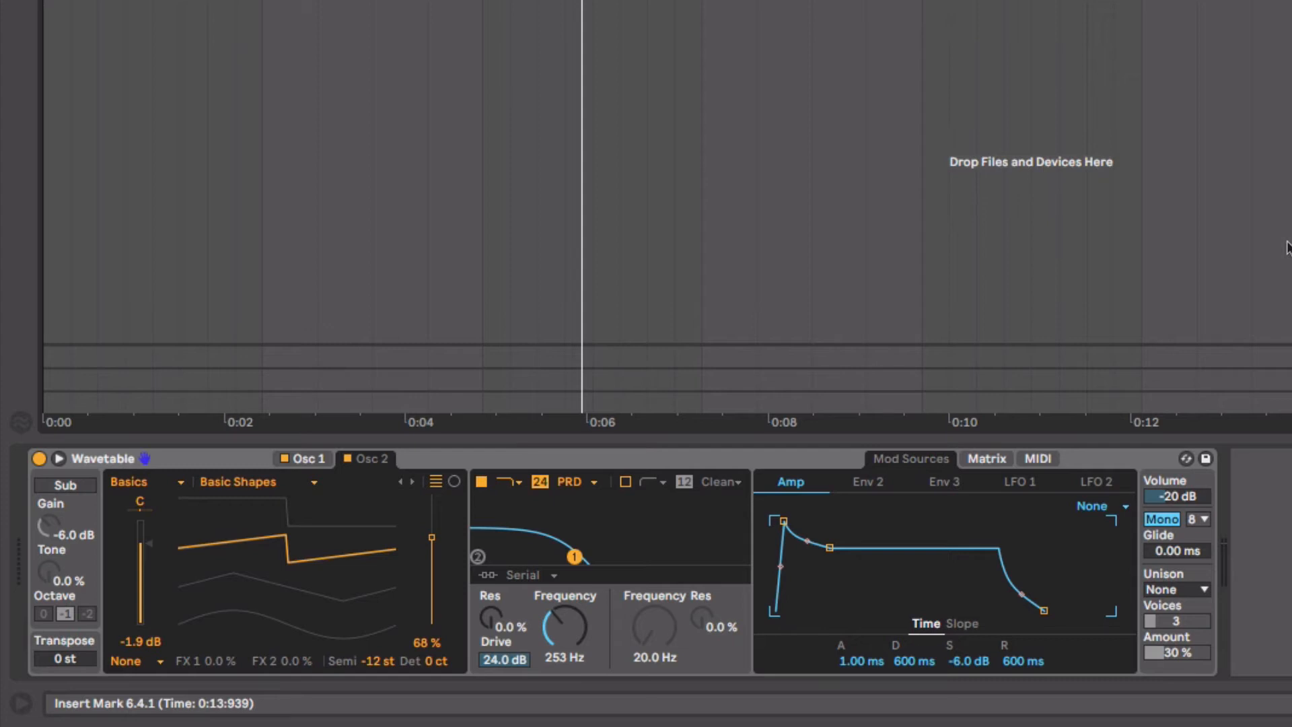
- Modulate the Filter 1 frequency with Env 2 at an amount of 40 in the modulation matrix
click(989, 460)
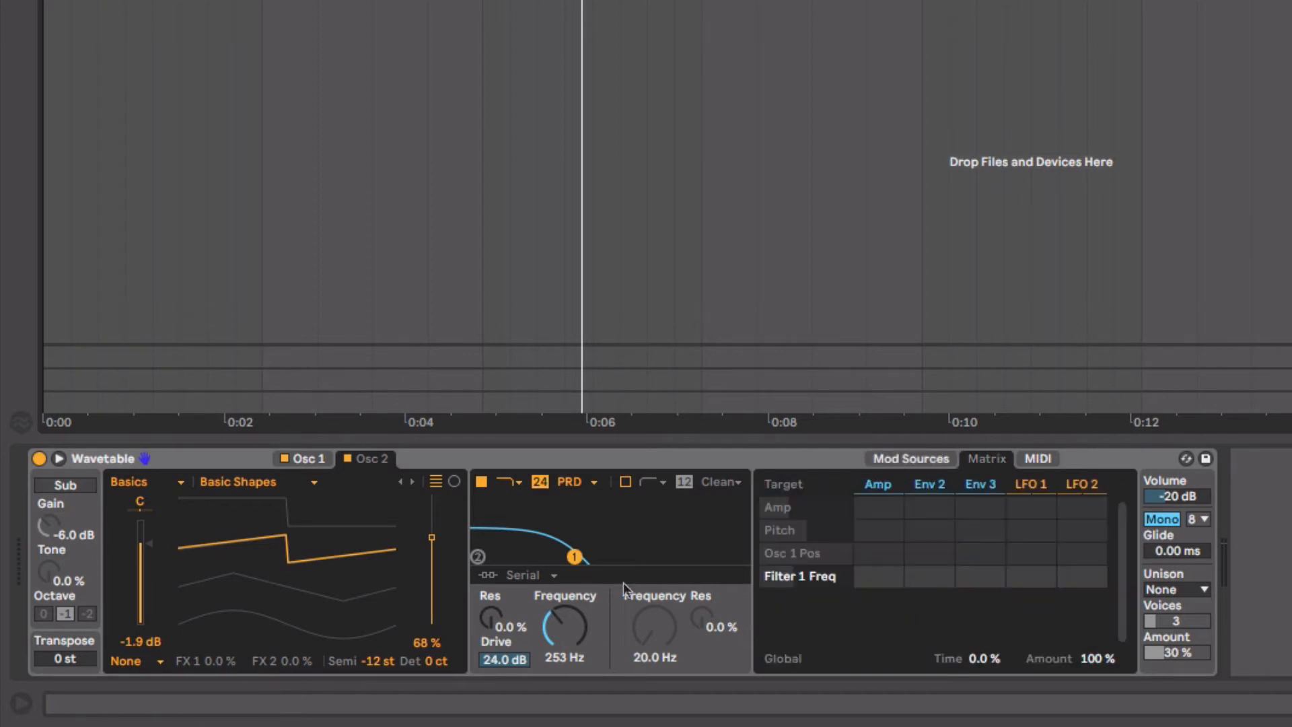
click(560, 629)
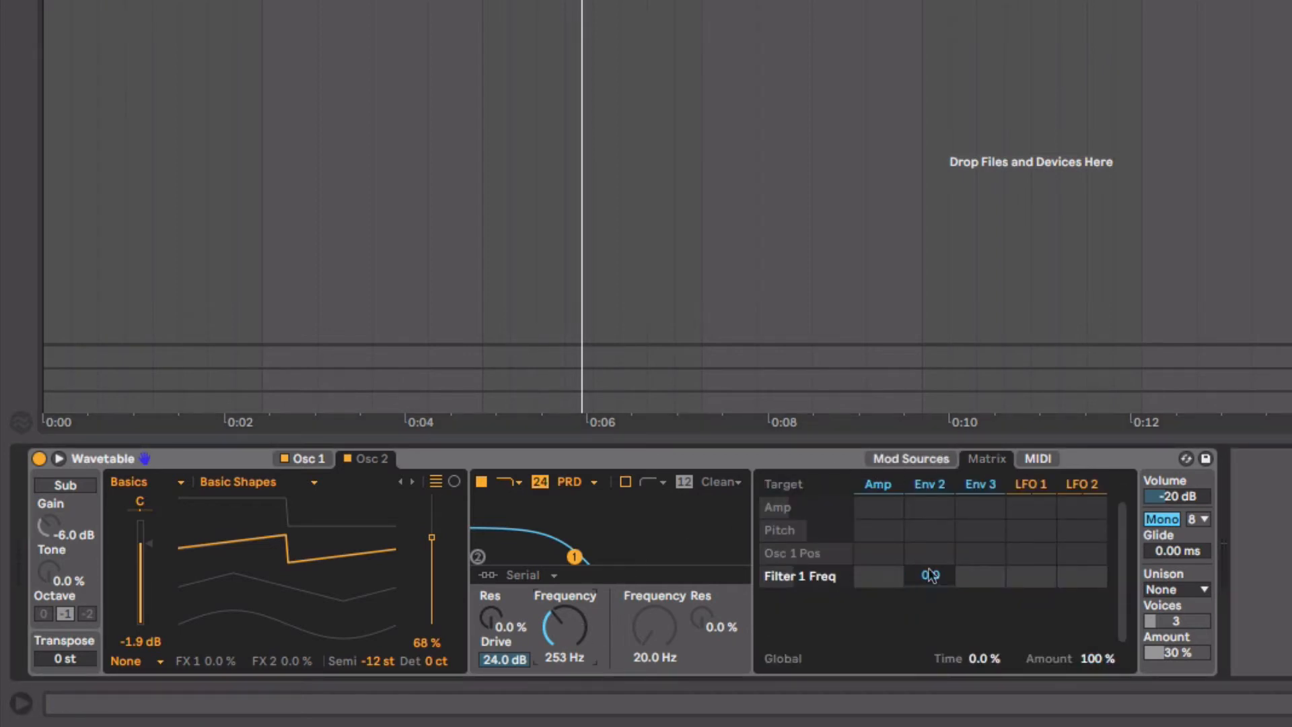
drag(929, 571, 930, 544)
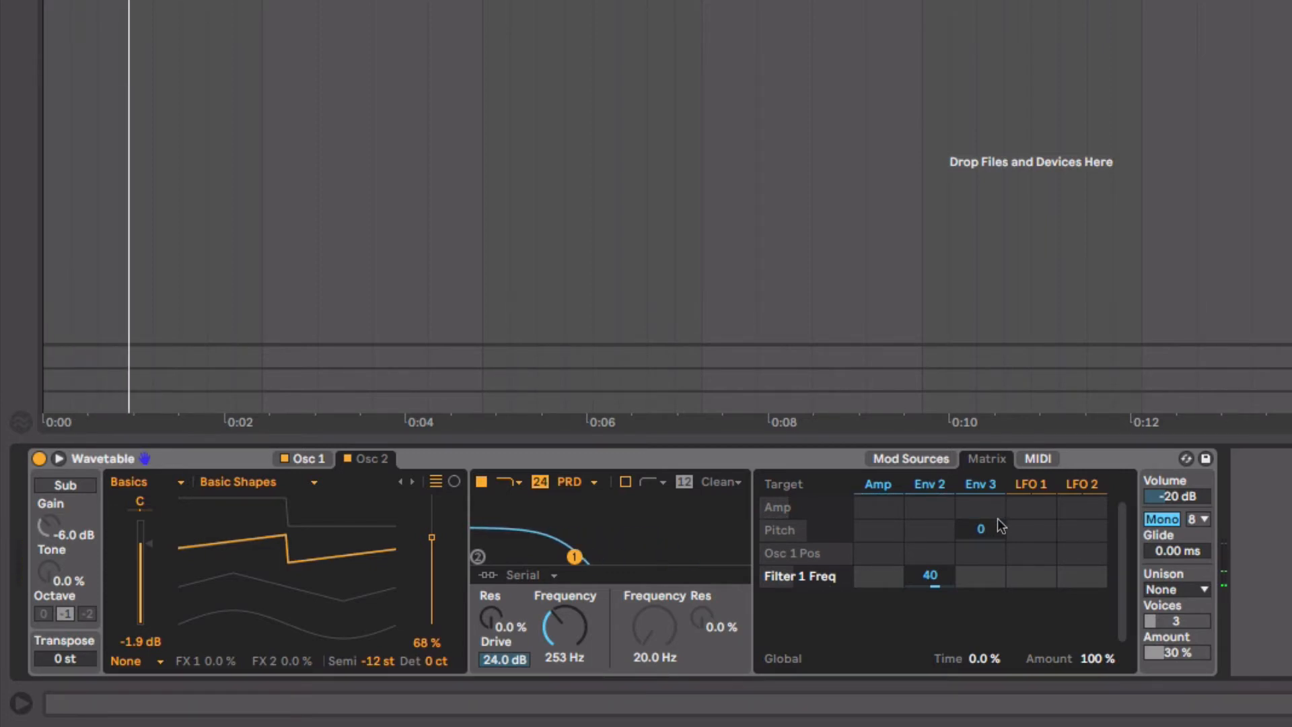
- Shape the amp envelope with 0.00 ms attack, 1.48 s decay, -inf dB sustain and 1.48 s release, and set Unison to Position Spread
click(882, 486)
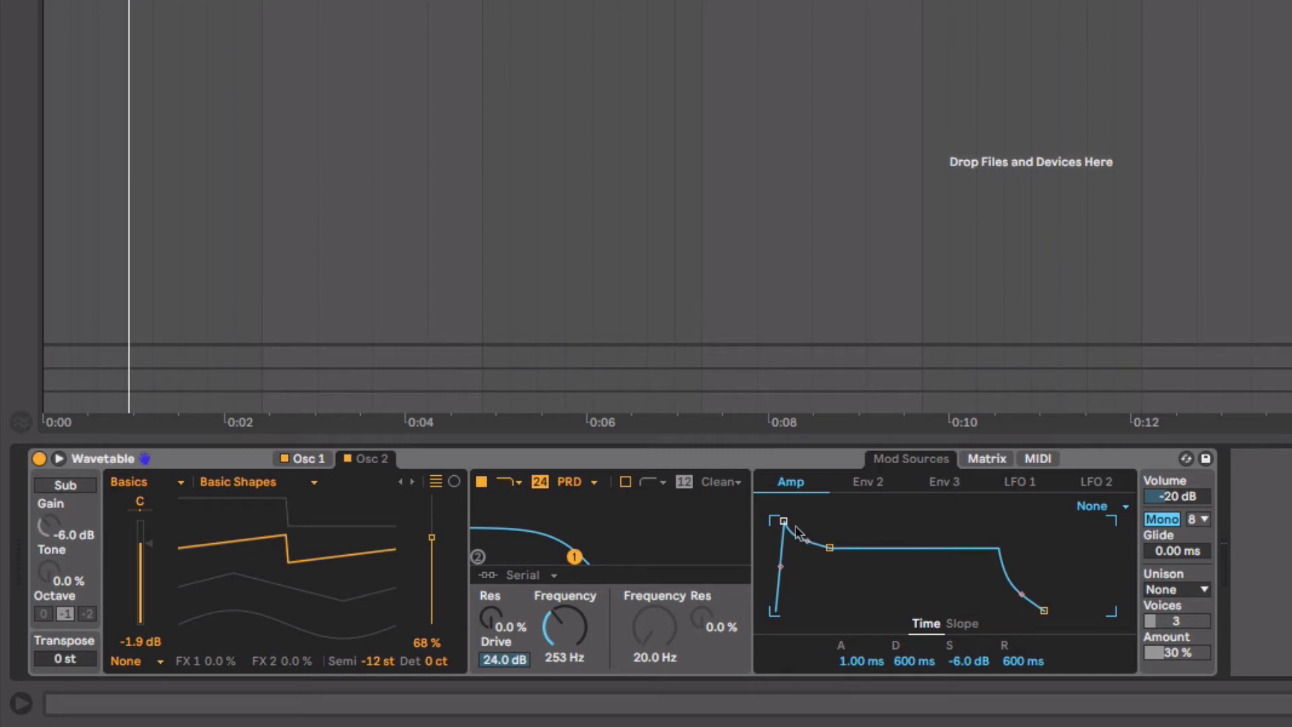
mouse_move(784, 521)
mouse_down()
mouse_move(820, 569)
mouse_move(816, 611)
mouse_move(832, 611)
mouse_up()
key(space)
drag(1044, 611, 1056, 611)
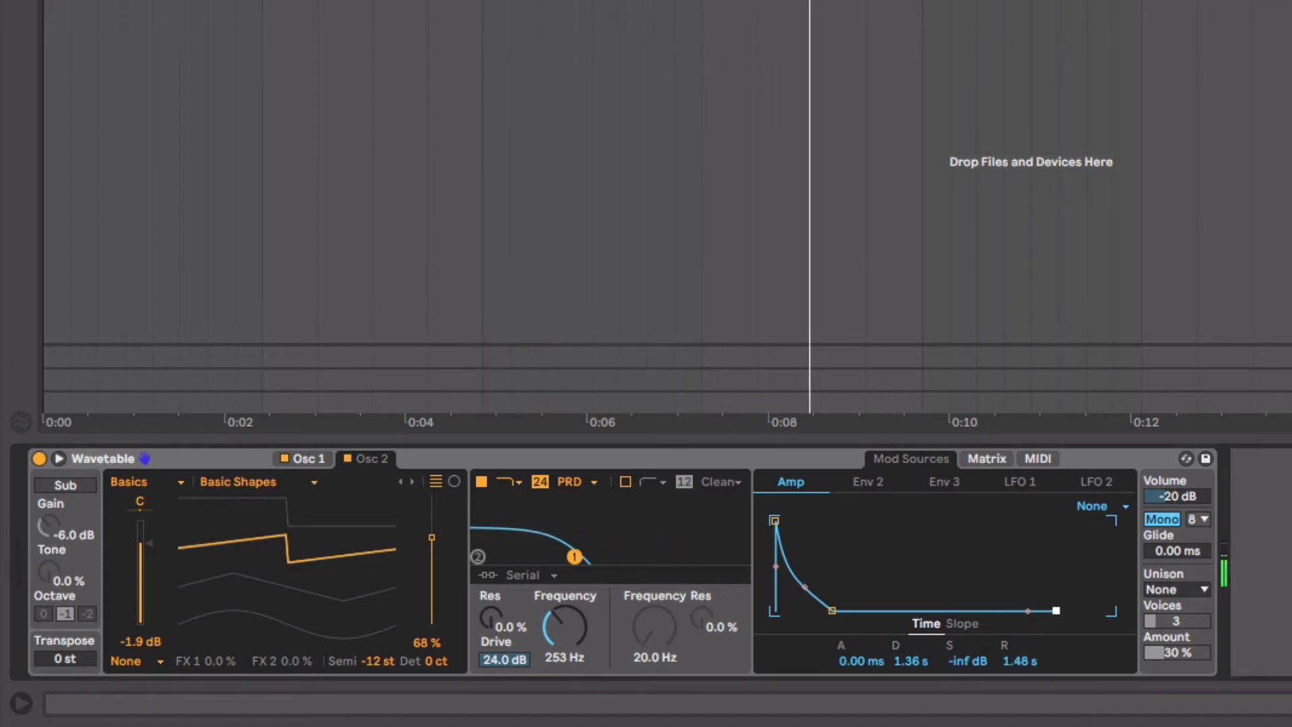
drag(805, 587, 833, 611)
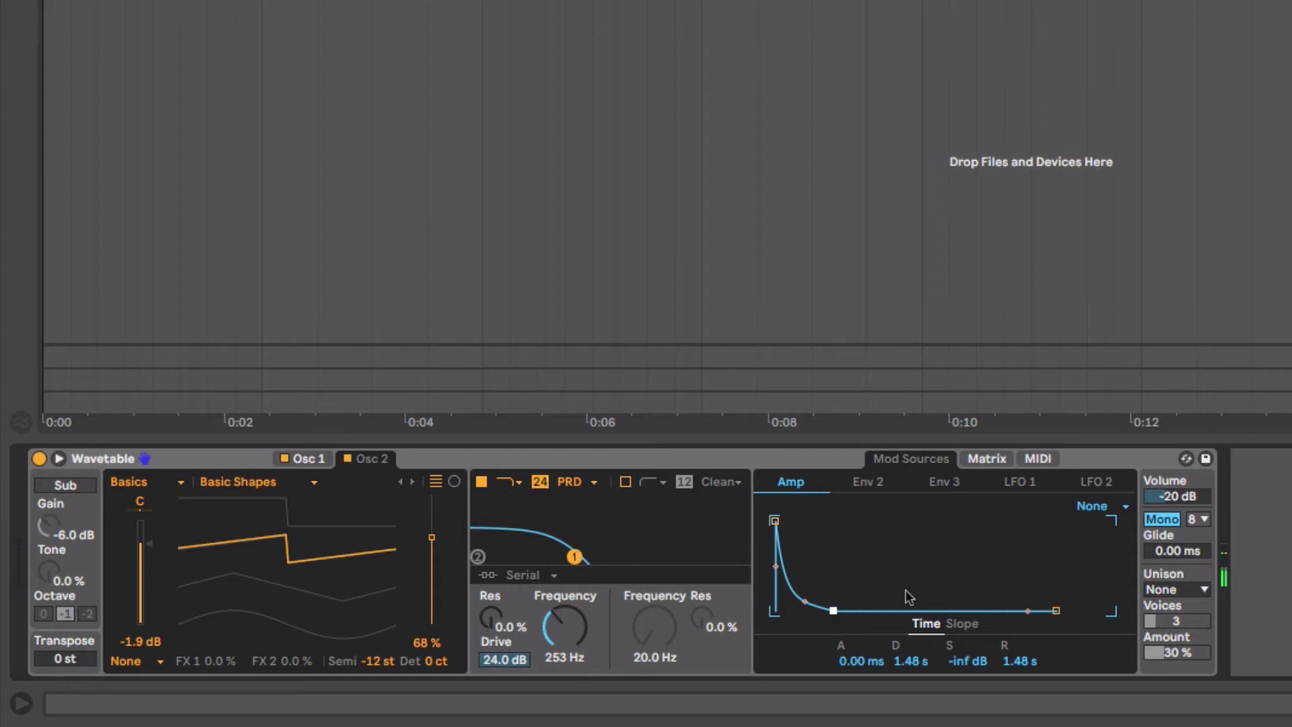
click(1164, 591)
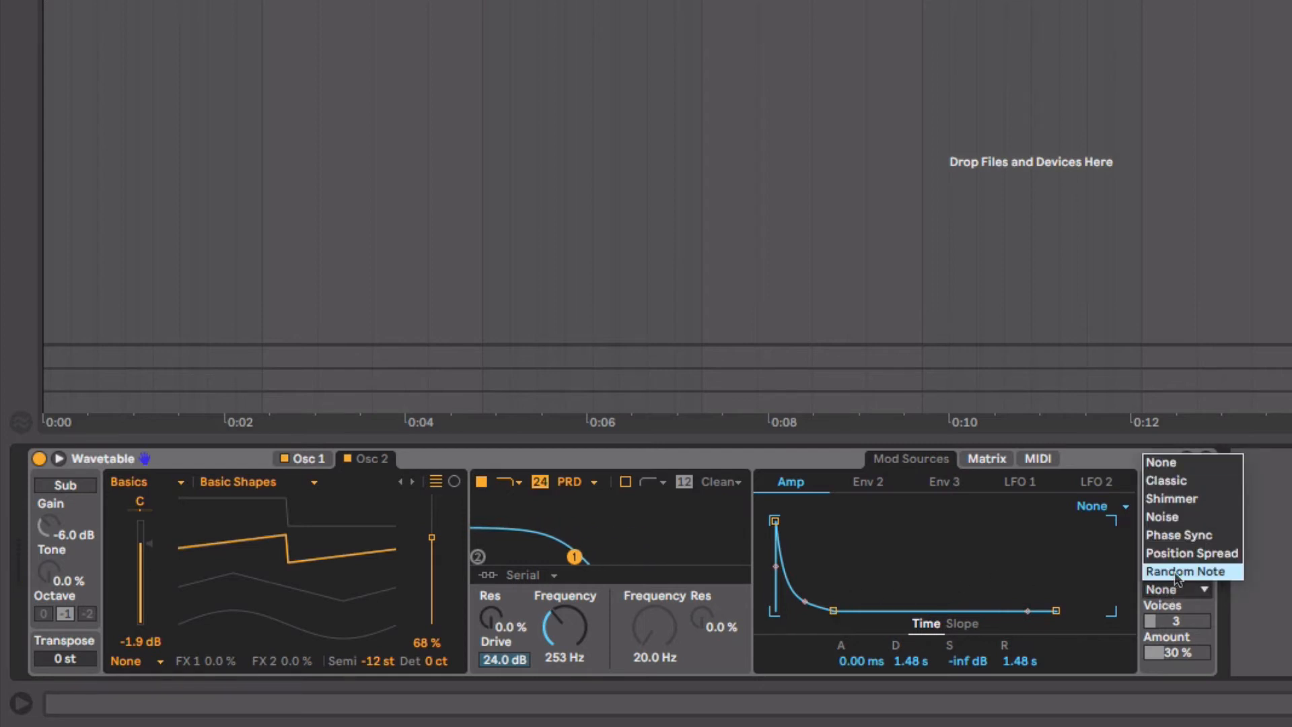
click(1183, 553)
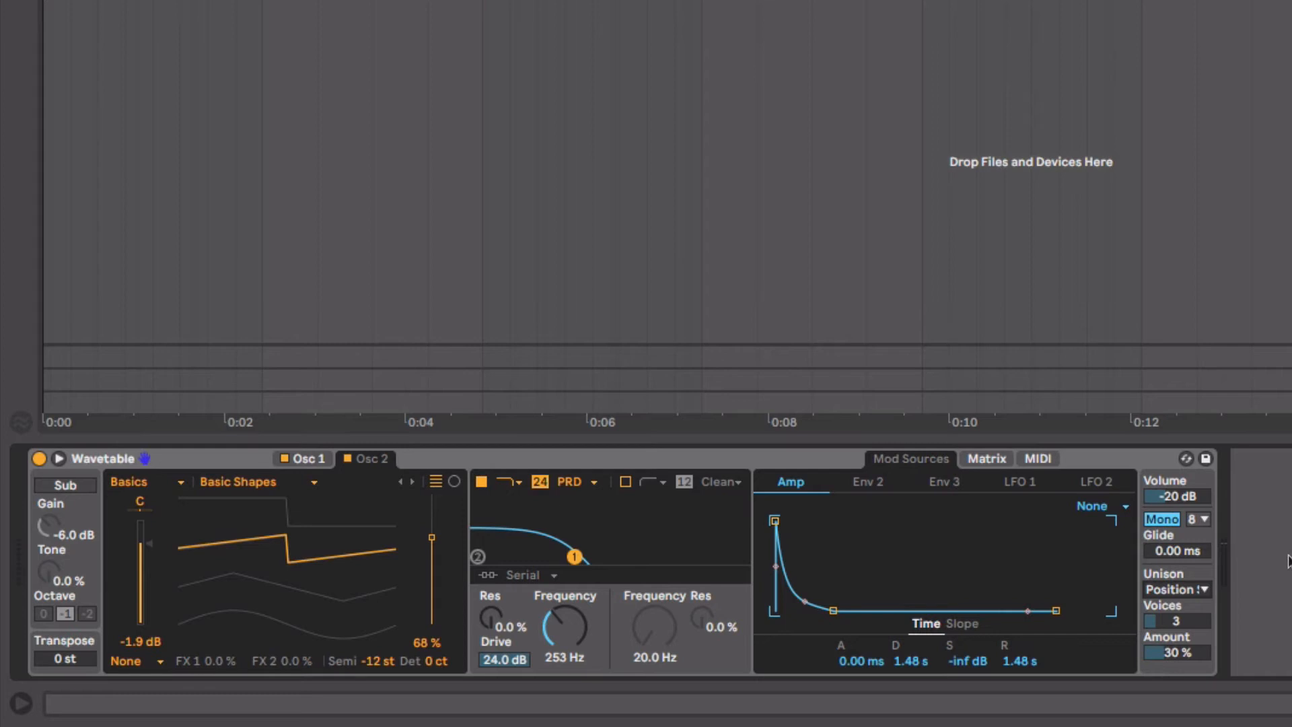
- Remove the velocity modulation of Amp, set velocity to modulate the Filter 1 frequency by 48, and listen to the bass
click(1049, 458)
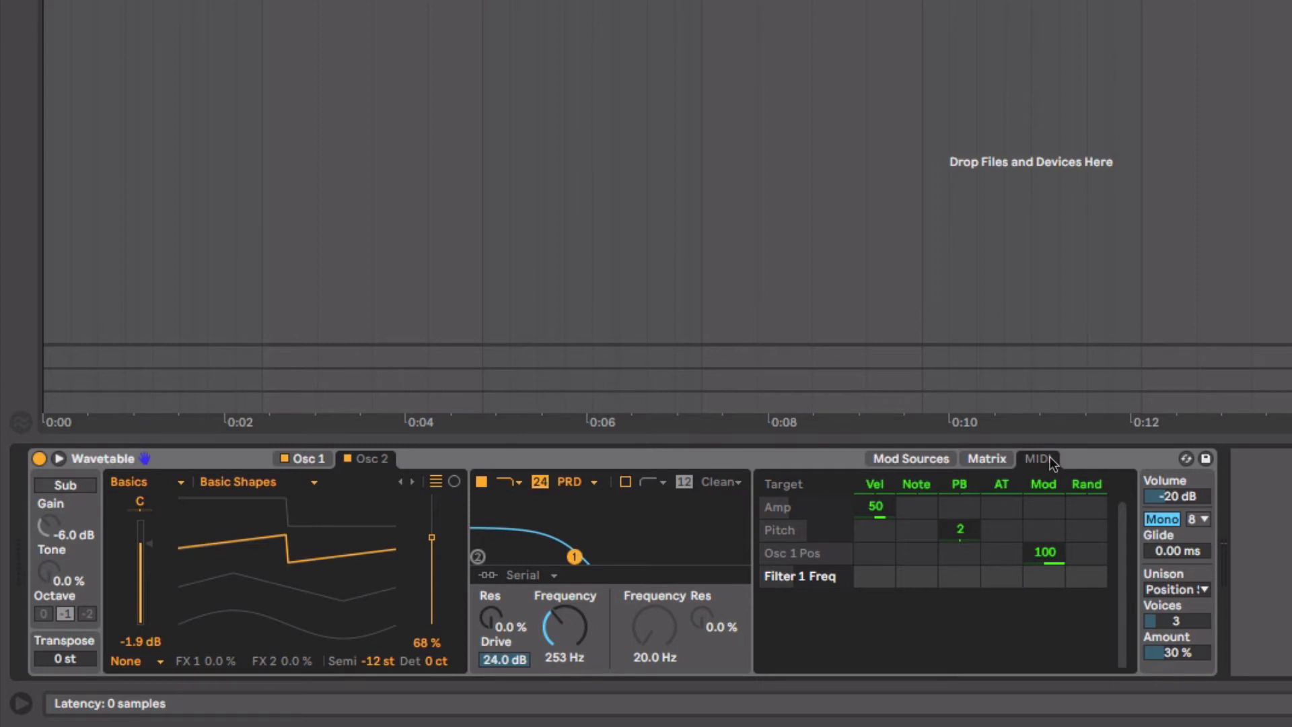
click(869, 514)
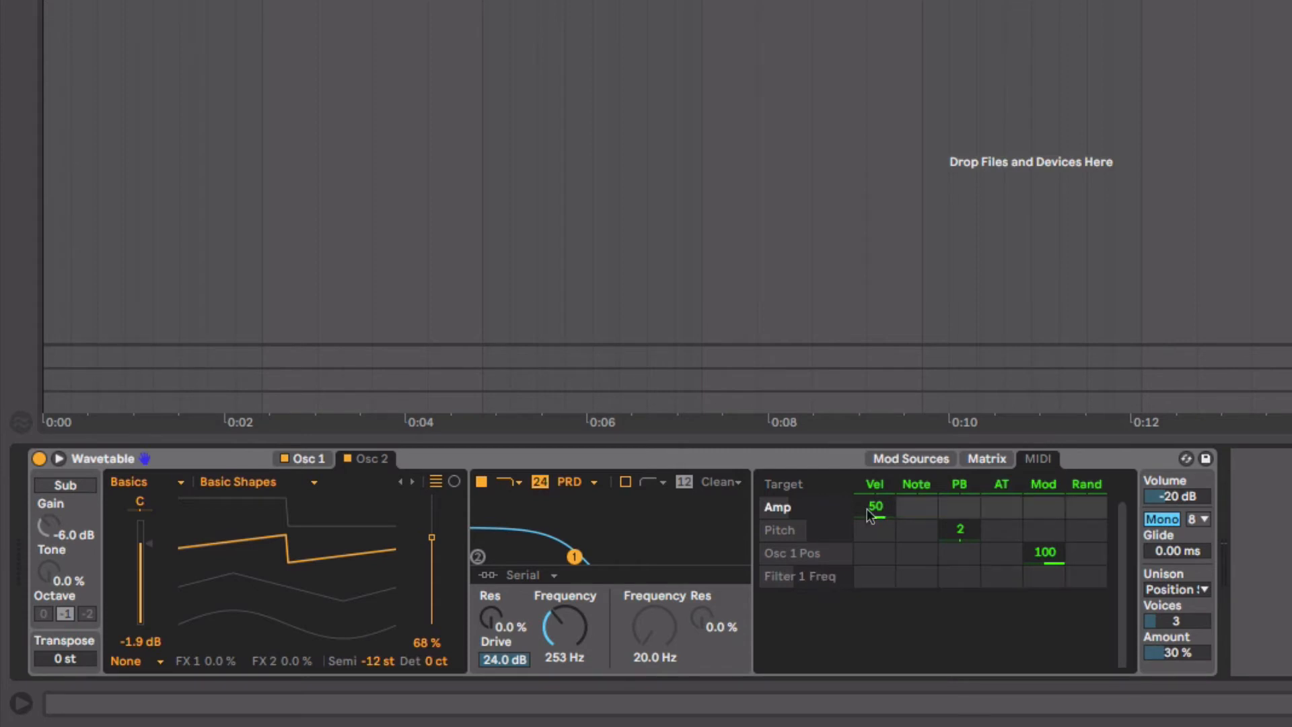
key(Delete)
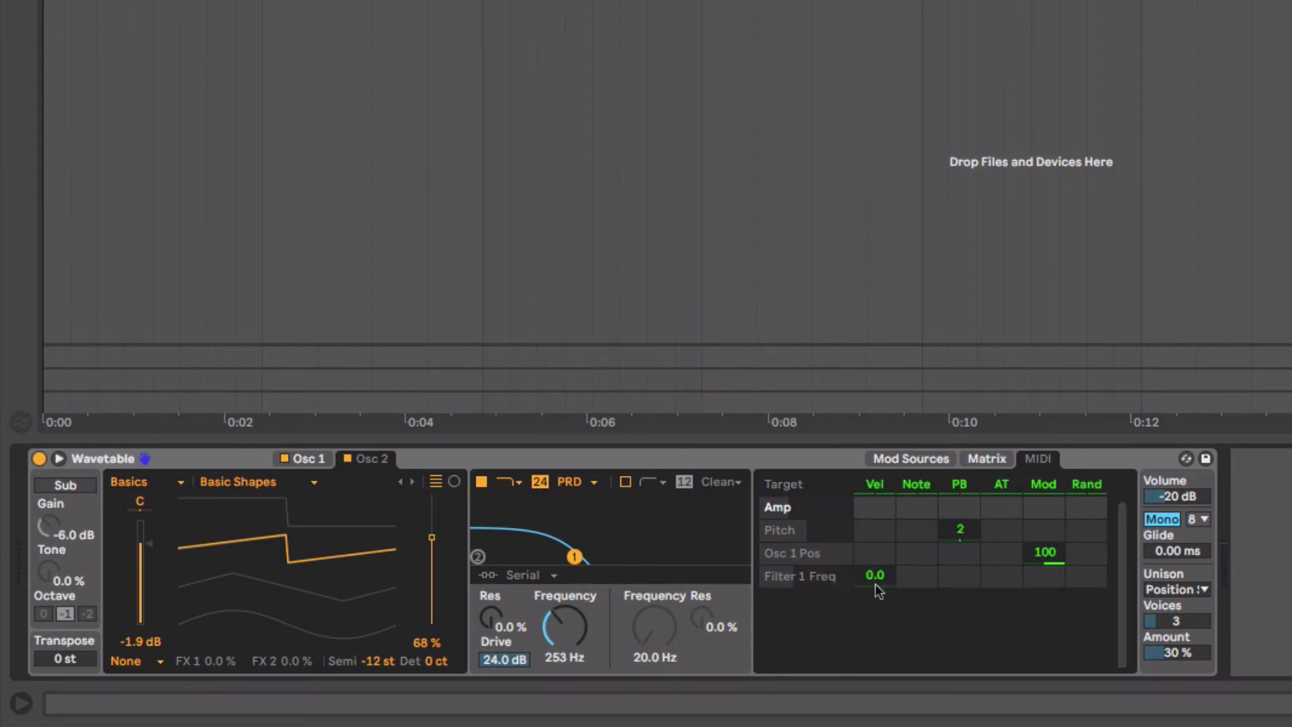
drag(875, 576, 875, 543)
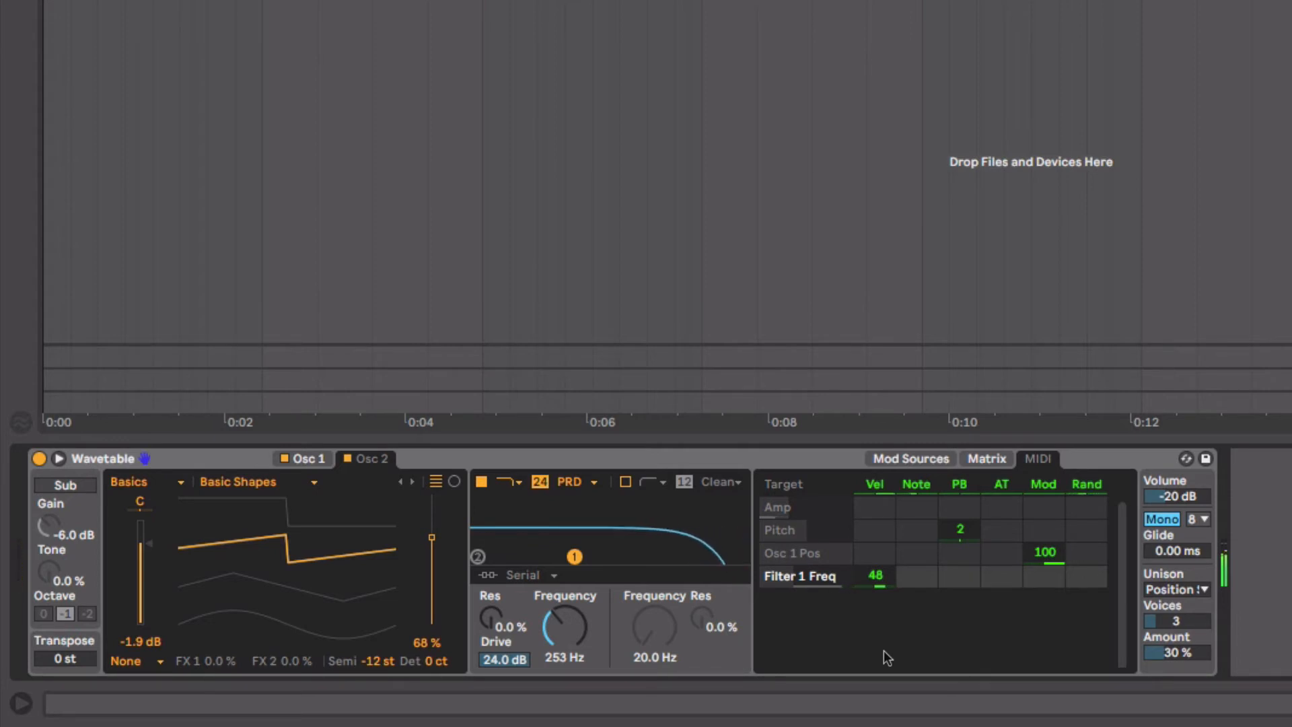
key(space)
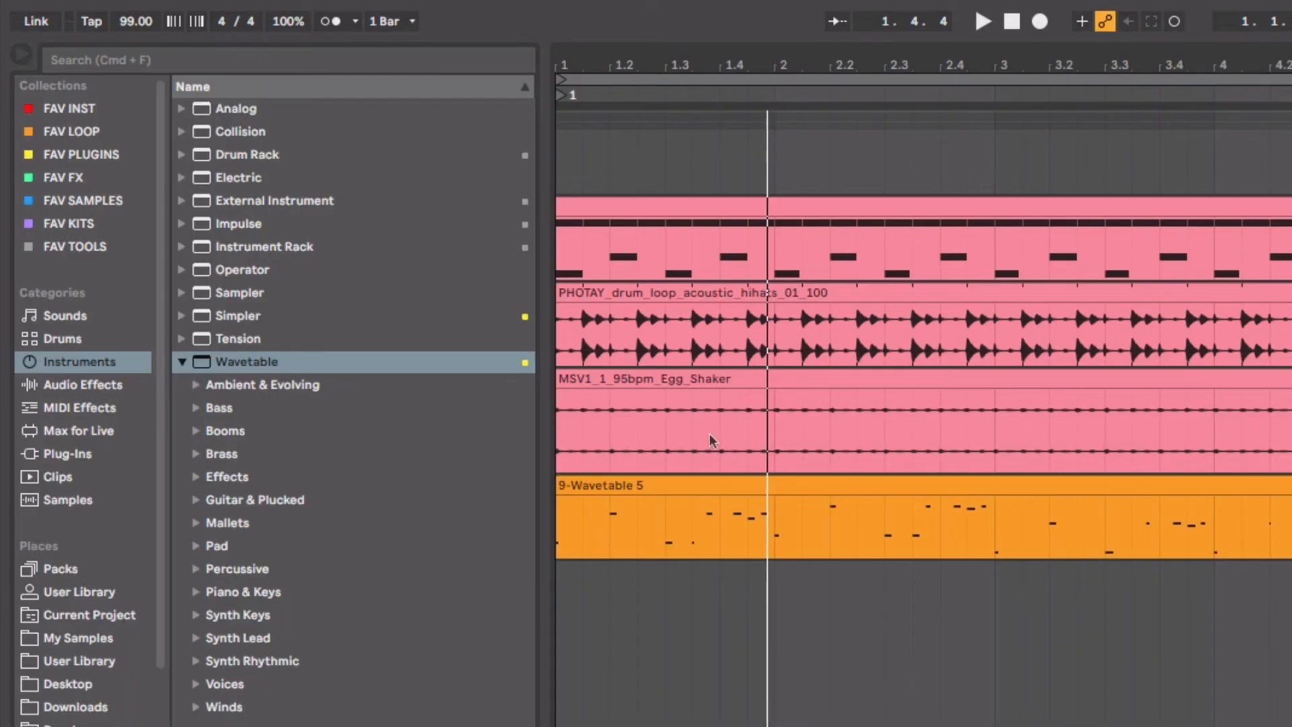
- Add the Velocity effect's Piano preset before Wavetable, and set its Out Hi to 99 and Out Low to 34
click(71, 409)
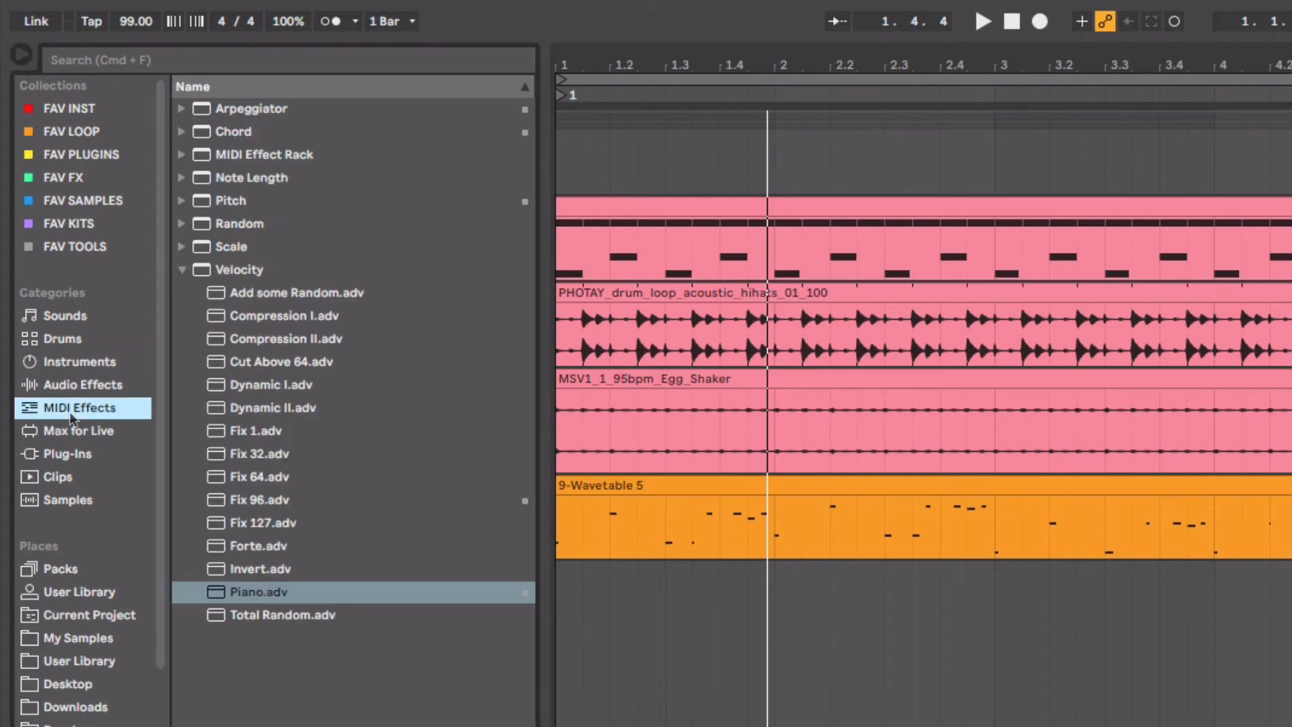
drag(216, 597, 46, 471)
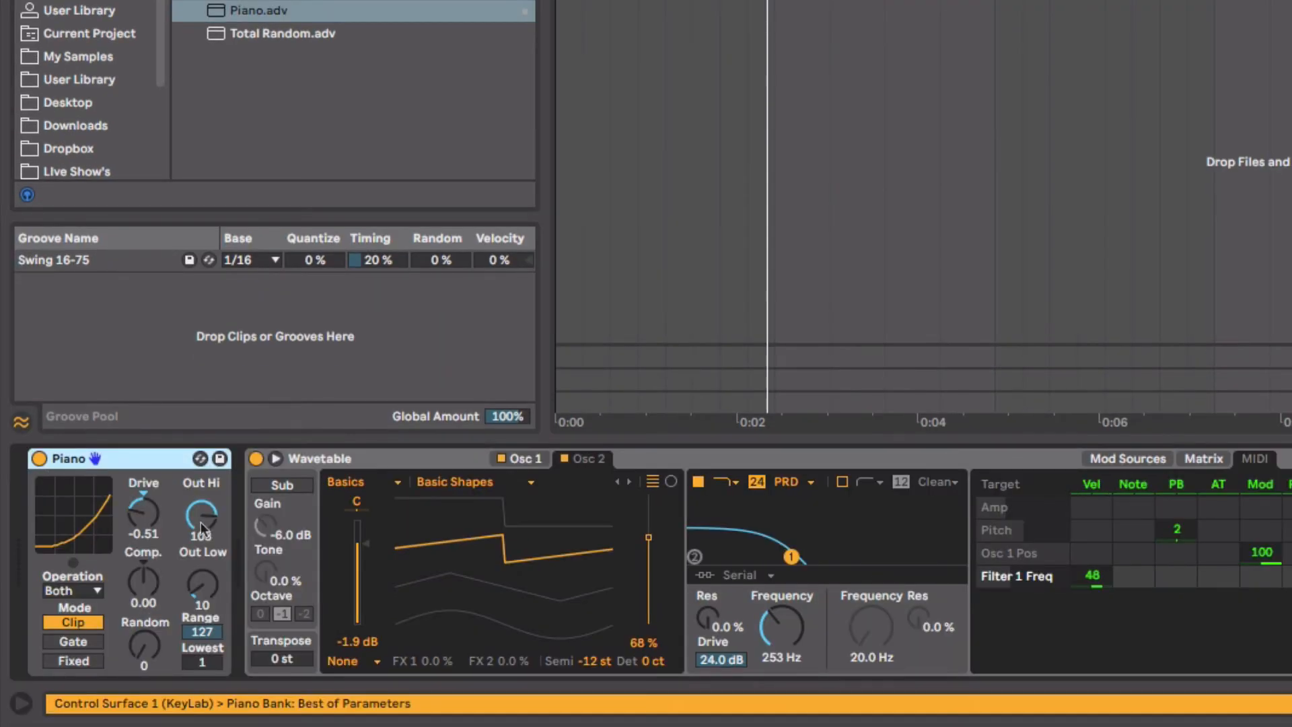
drag(193, 515, 194, 520)
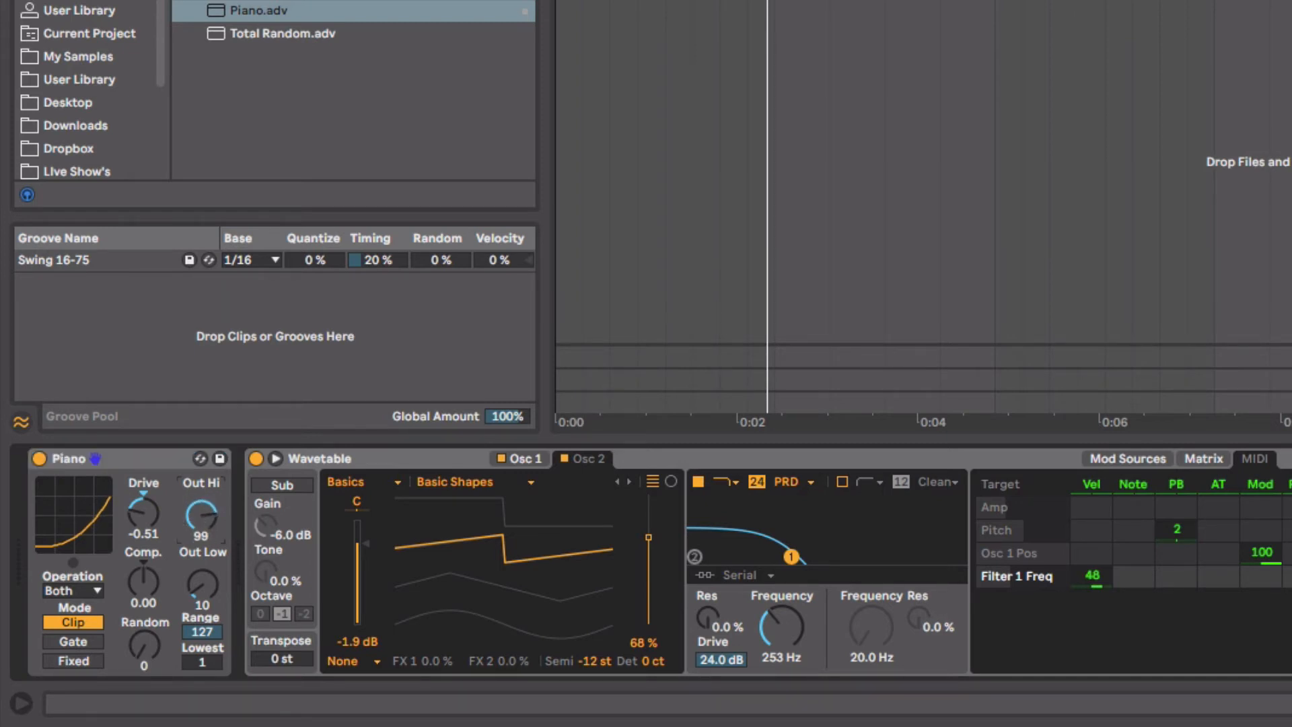
drag(205, 583, 205, 558)
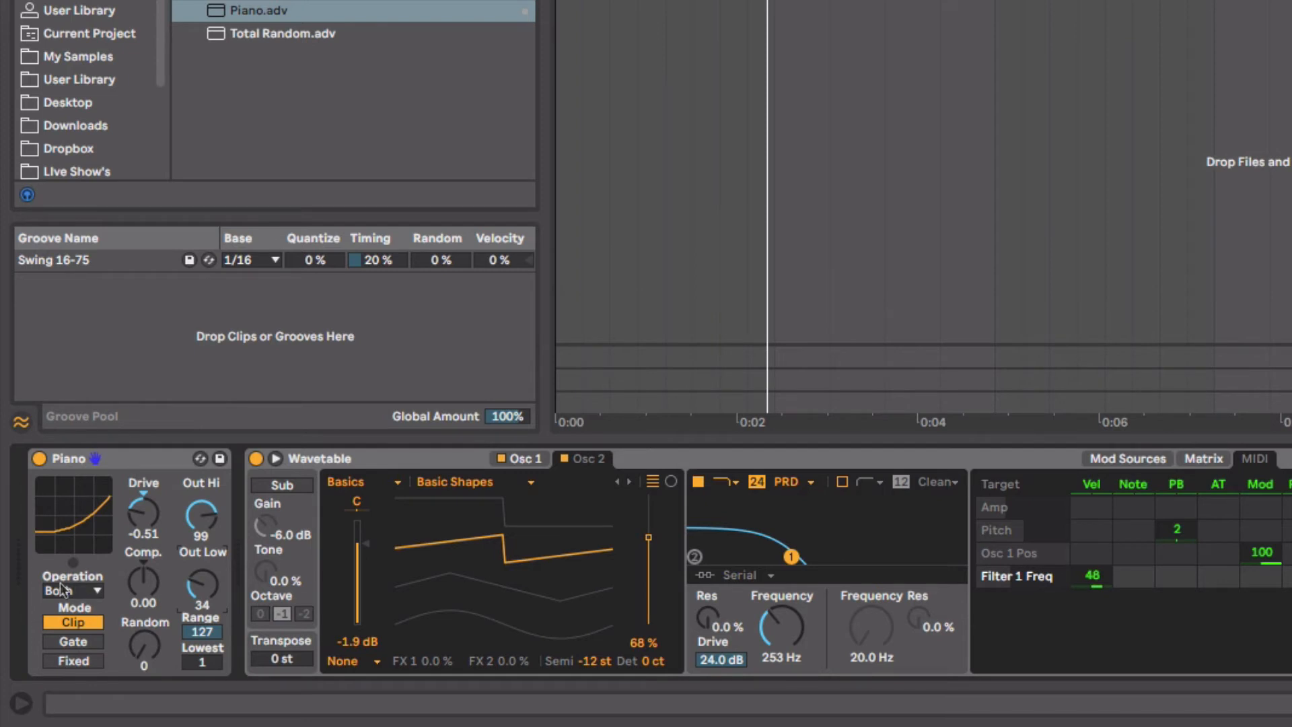
- Set the operation of the Piano velocity effect to Velocity
click(62, 589)
click(71, 599)
click(71, 593)
click(67, 605)
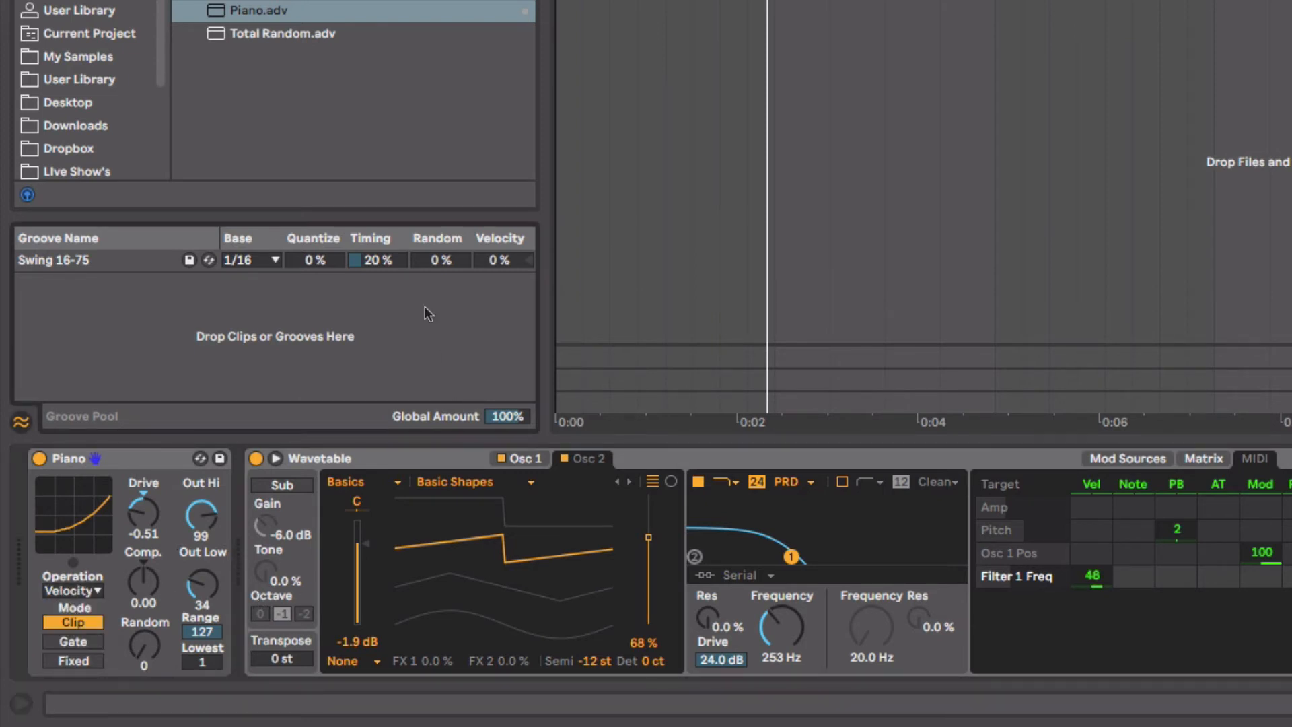
- Add an EQ Eight after Wavetable with a low cut at 93.8 Hz and Q 0.75, followed by a Compressor
click(67, 0)
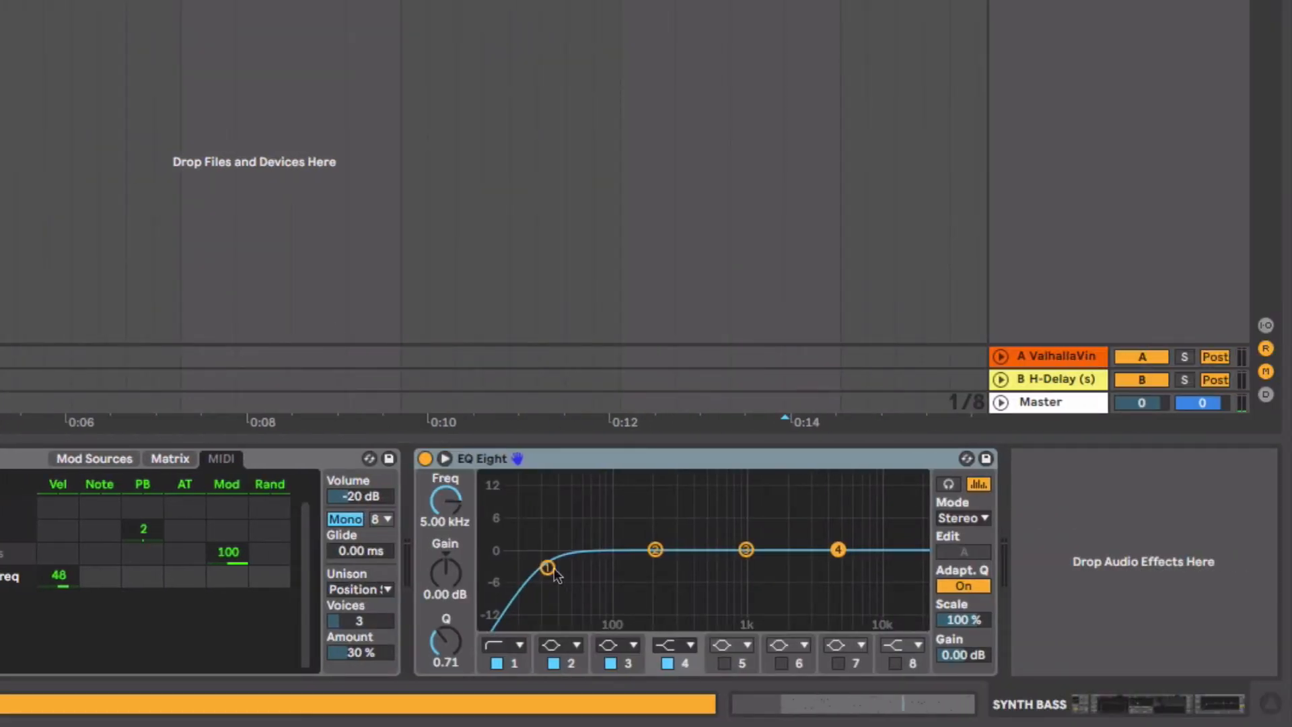
drag(555, 568, 611, 567)
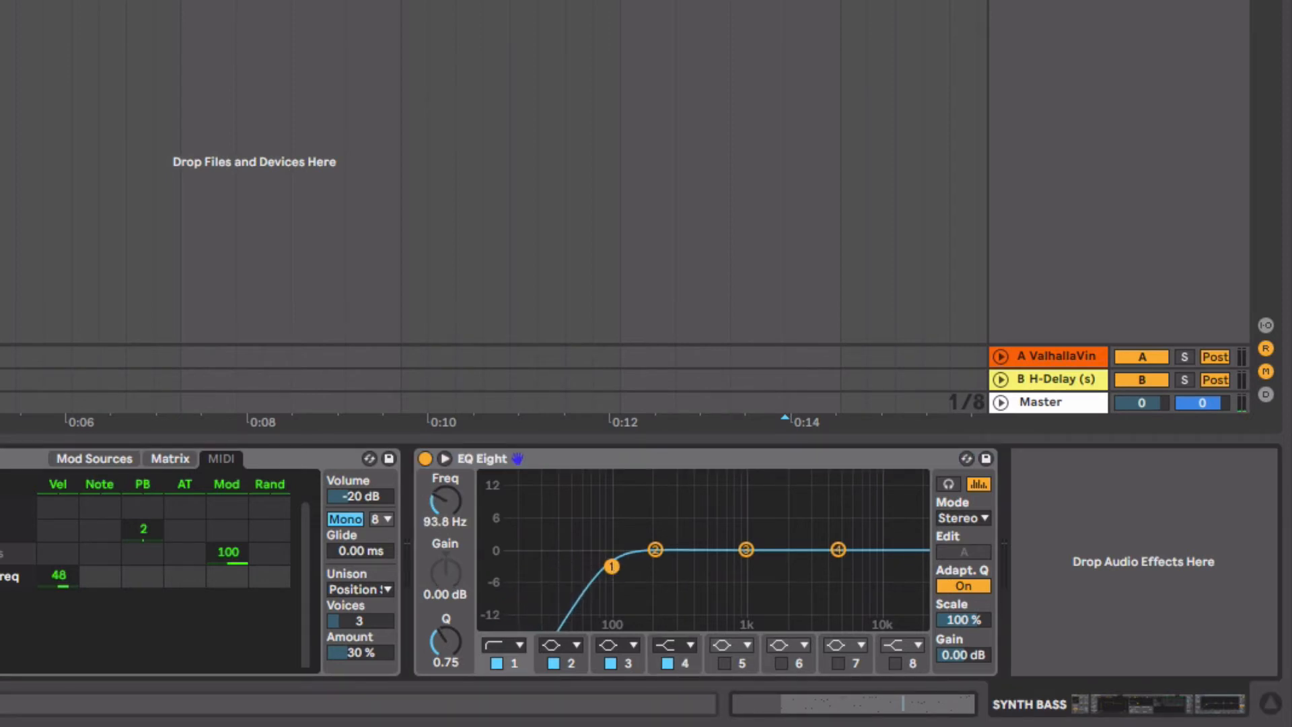
key(Return)
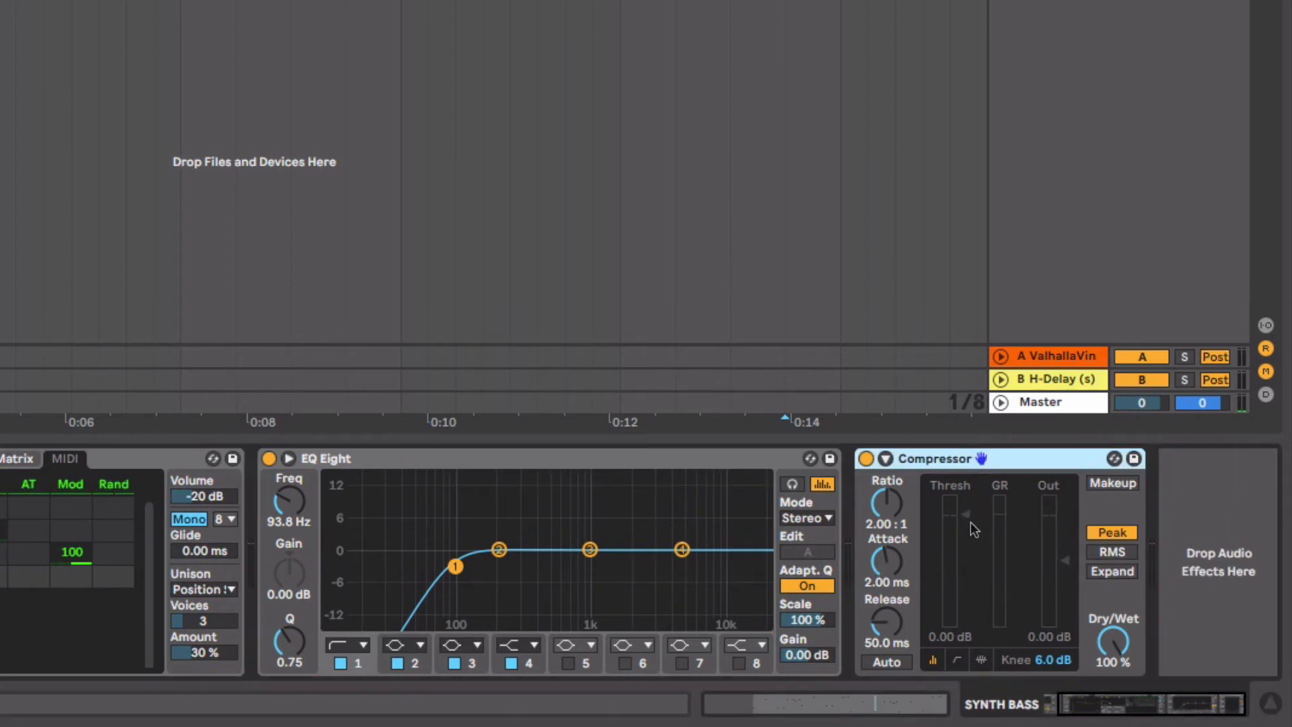
- Set the Compressor to a -16.0 dB threshold, 3.60:1 ratio, 0.96 ms attack and automatic release while playing the bass
drag(967, 515, 968, 570)
key(space)
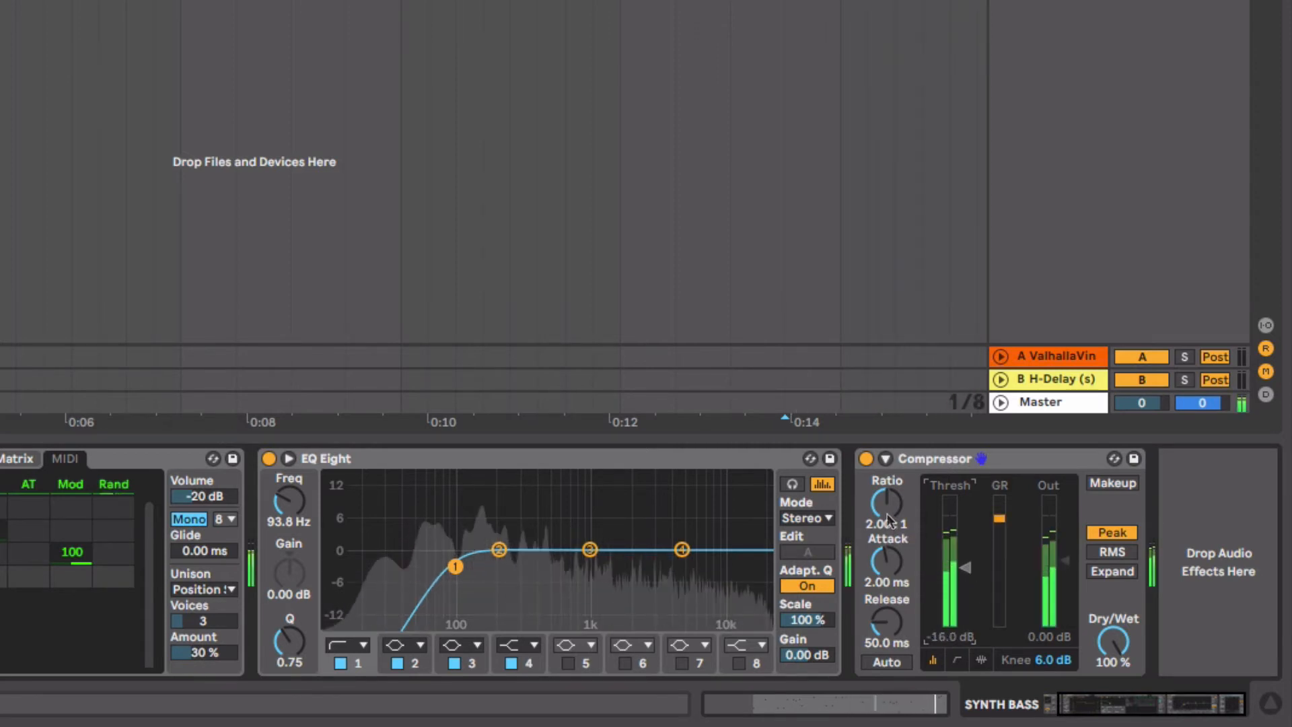
drag(887, 503, 887, 489)
drag(887, 561, 888, 576)
click(888, 662)
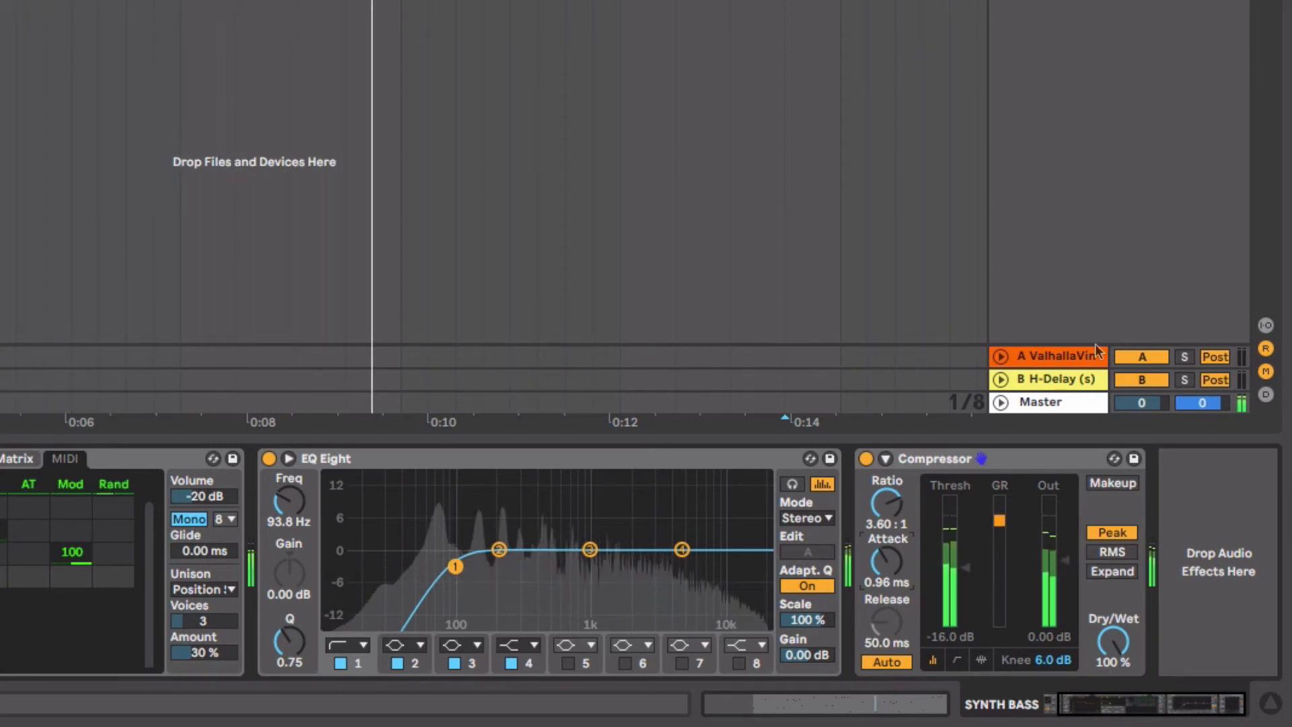
click(1019, 462)
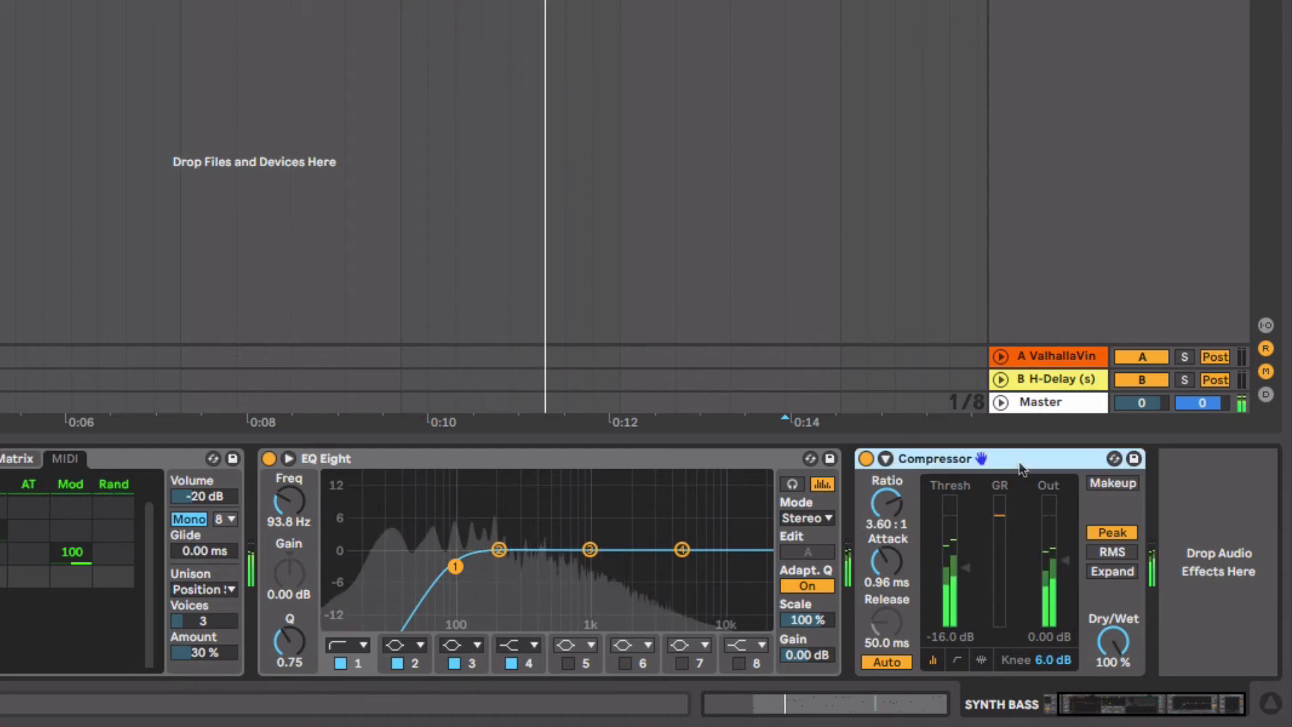
key(space)
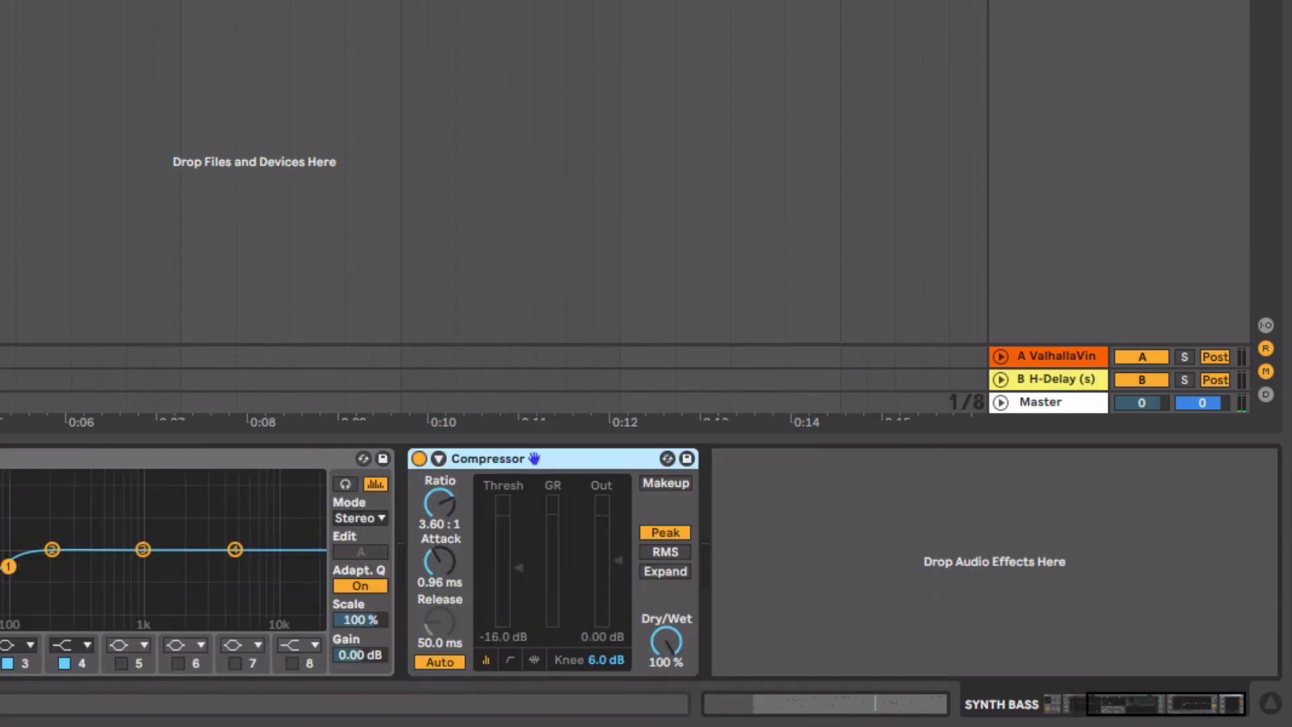
- Add a Saturator after the Compressor with the Soft Sine curve, 5.34 dB drive and -5.17 dB output, and play the bass
drag(76, 71, 731, 516)
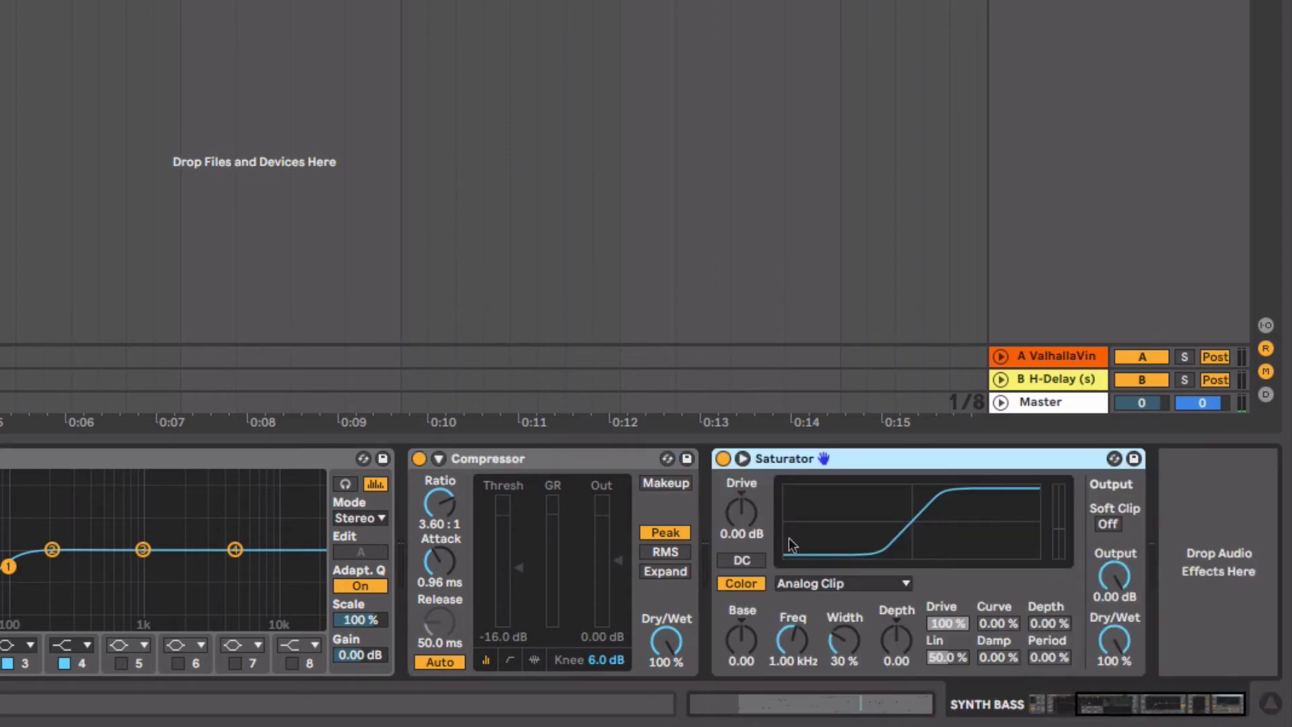
click(836, 583)
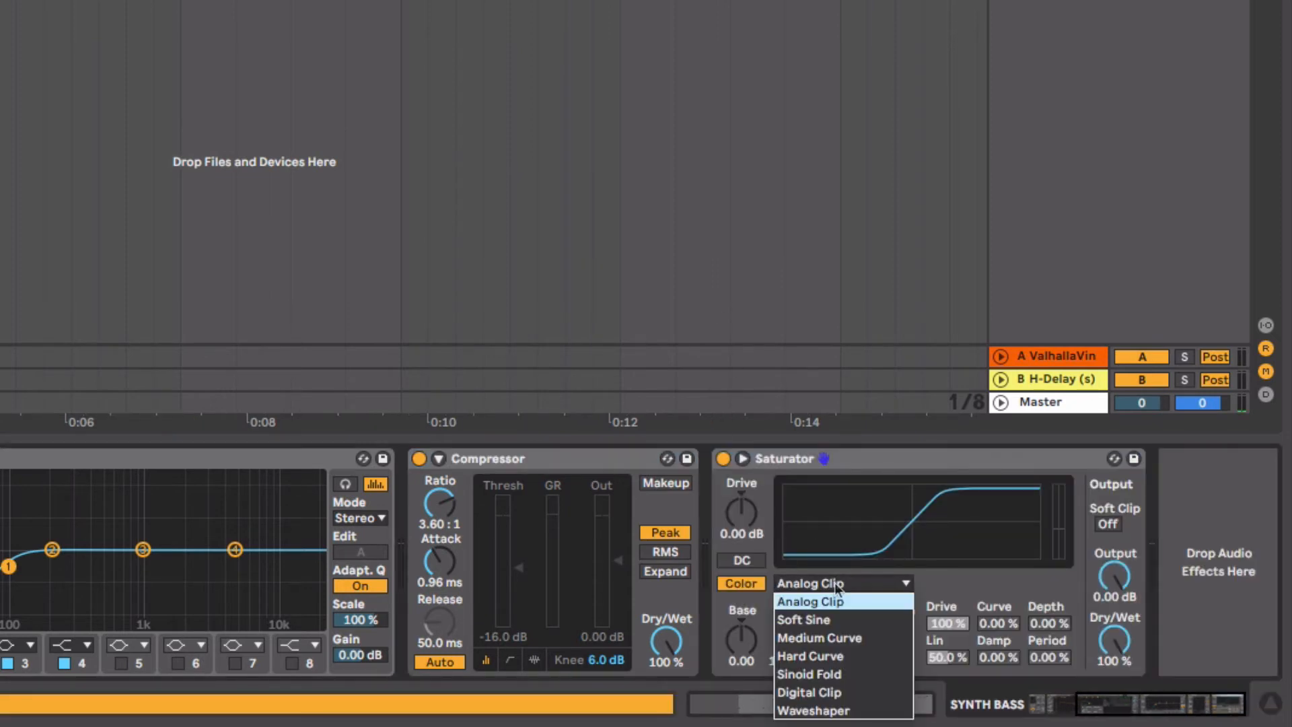
click(846, 618)
mouse_move(727, 486)
mouse_down()
mouse_move(727, 460)
mouse_move(726, 471)
mouse_up()
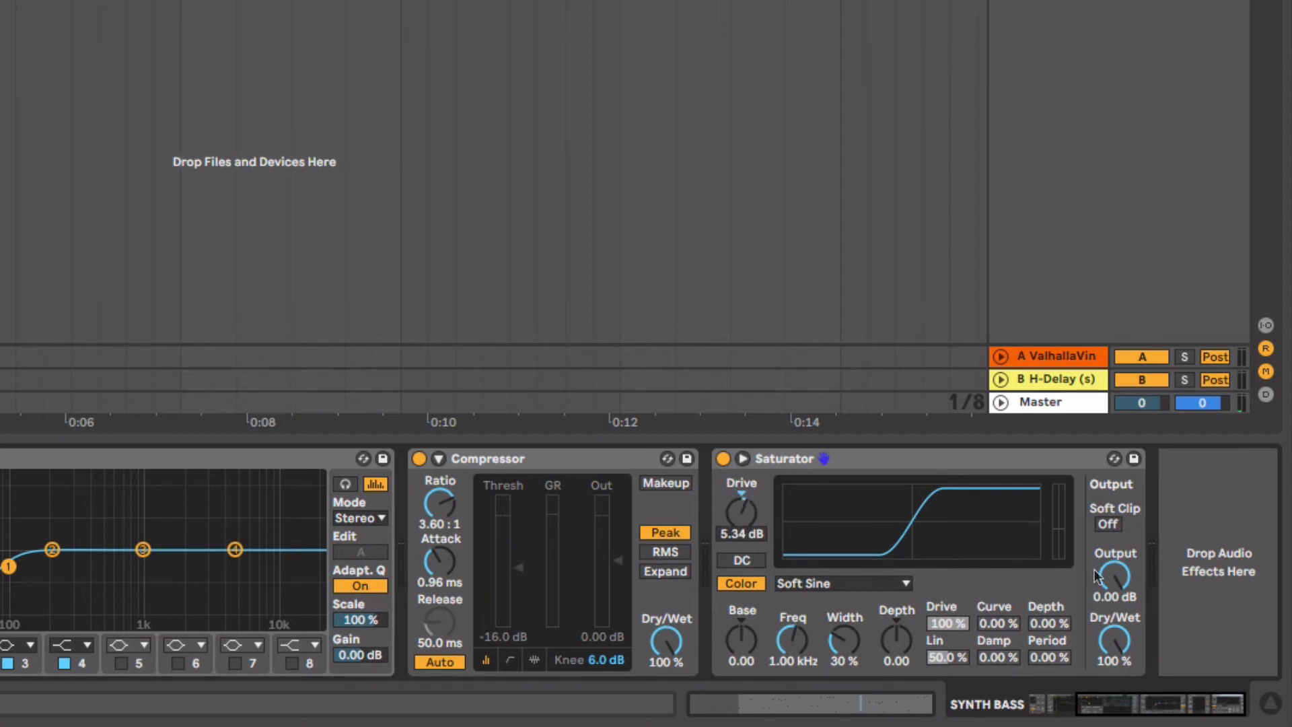
drag(1115, 575, 1115, 584)
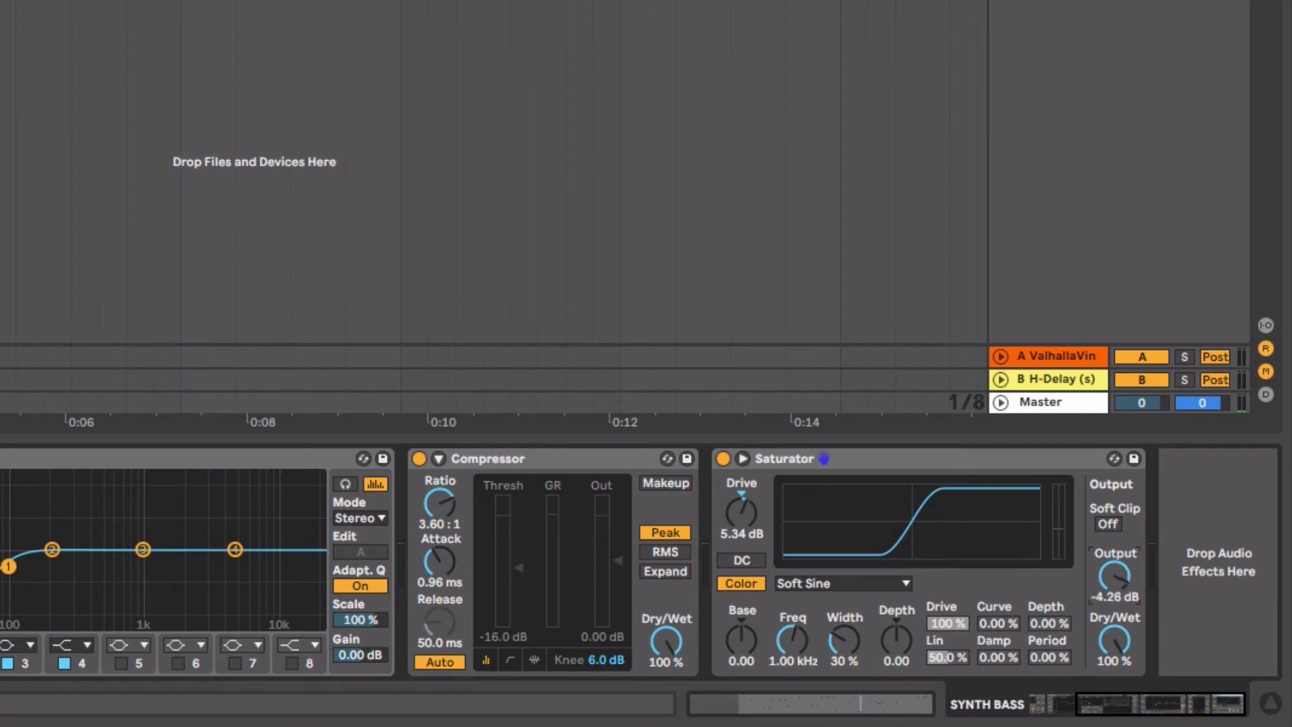
drag(1115, 576, 1106, 583)
key(space)
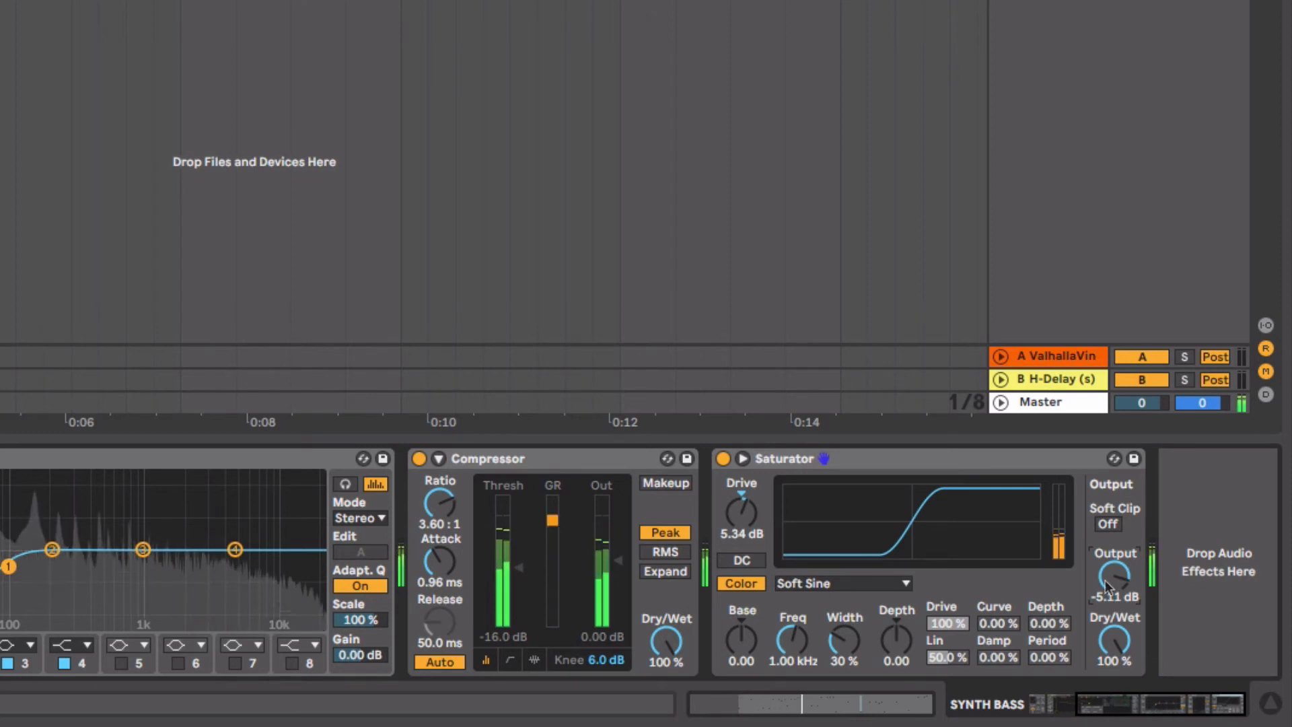
- Search the plug-ins for c4 and add the stereo Waves C4 (s) to the end of the SYNTH BASS chain
scroll(1076, 595, left, 5)
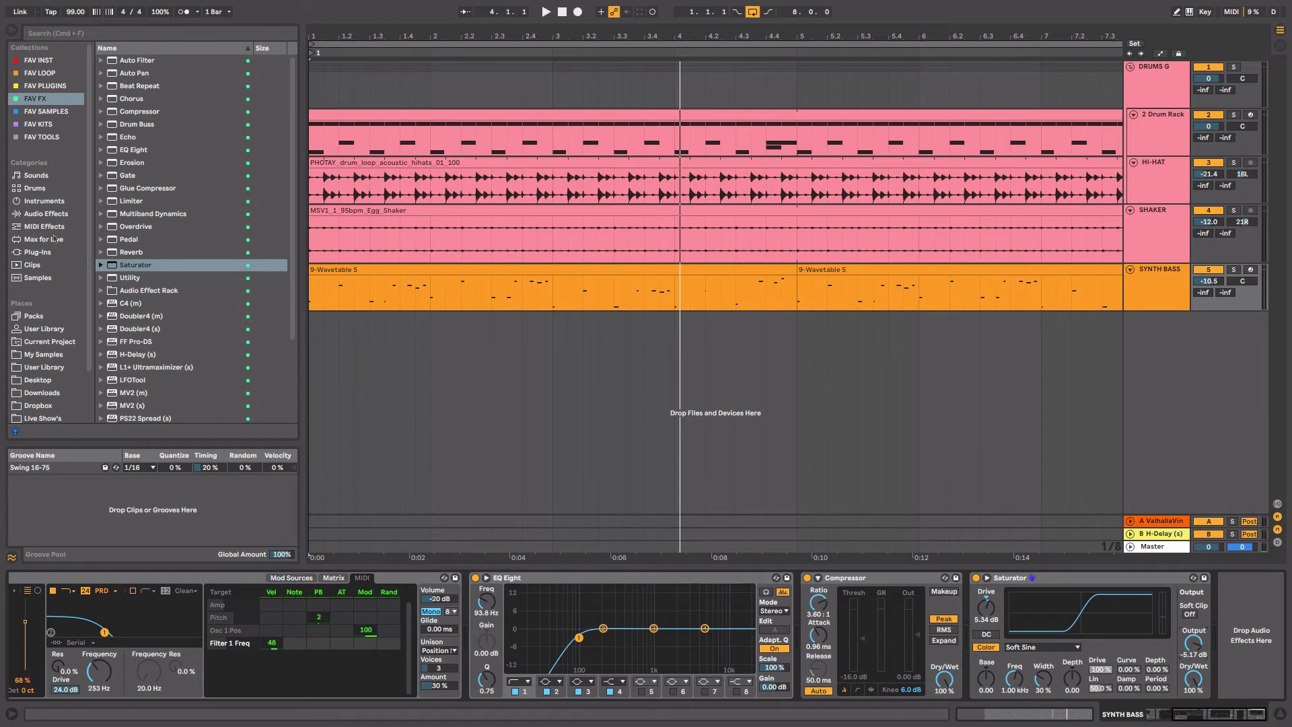
click(39, 252)
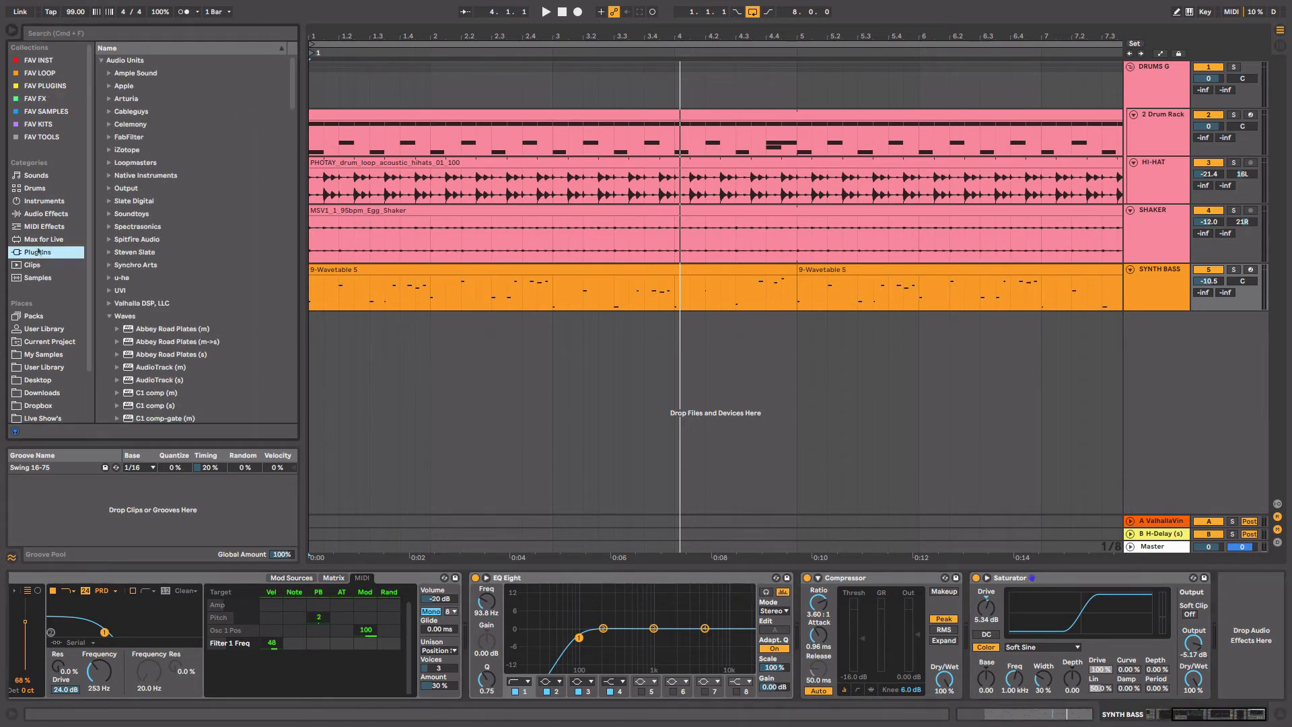
click(136, 37)
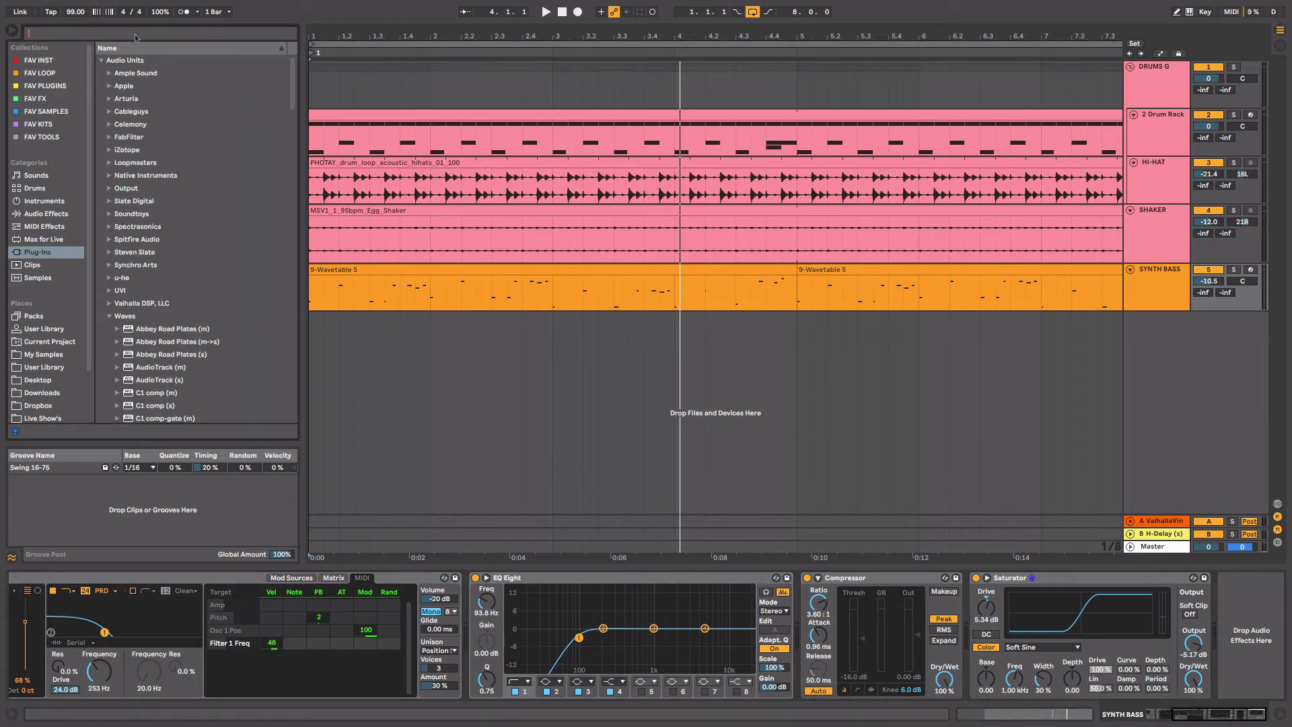
text(c4)
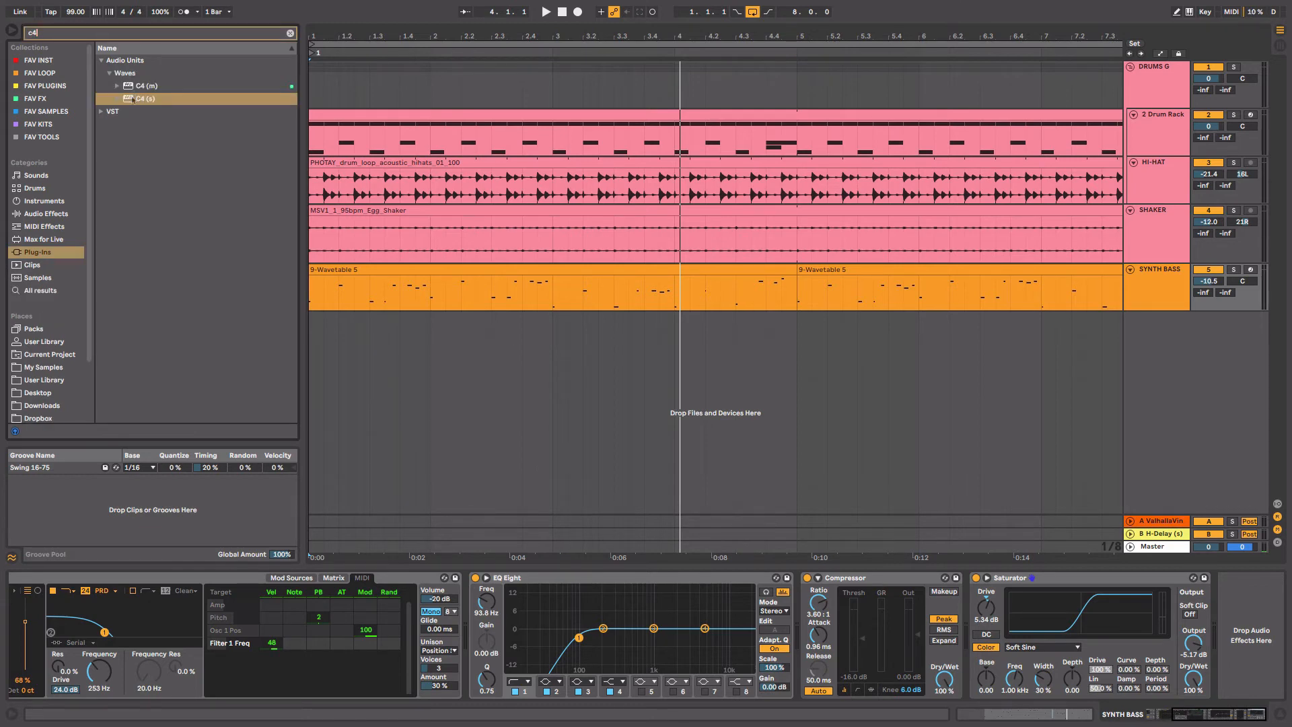
double_click(133, 99)
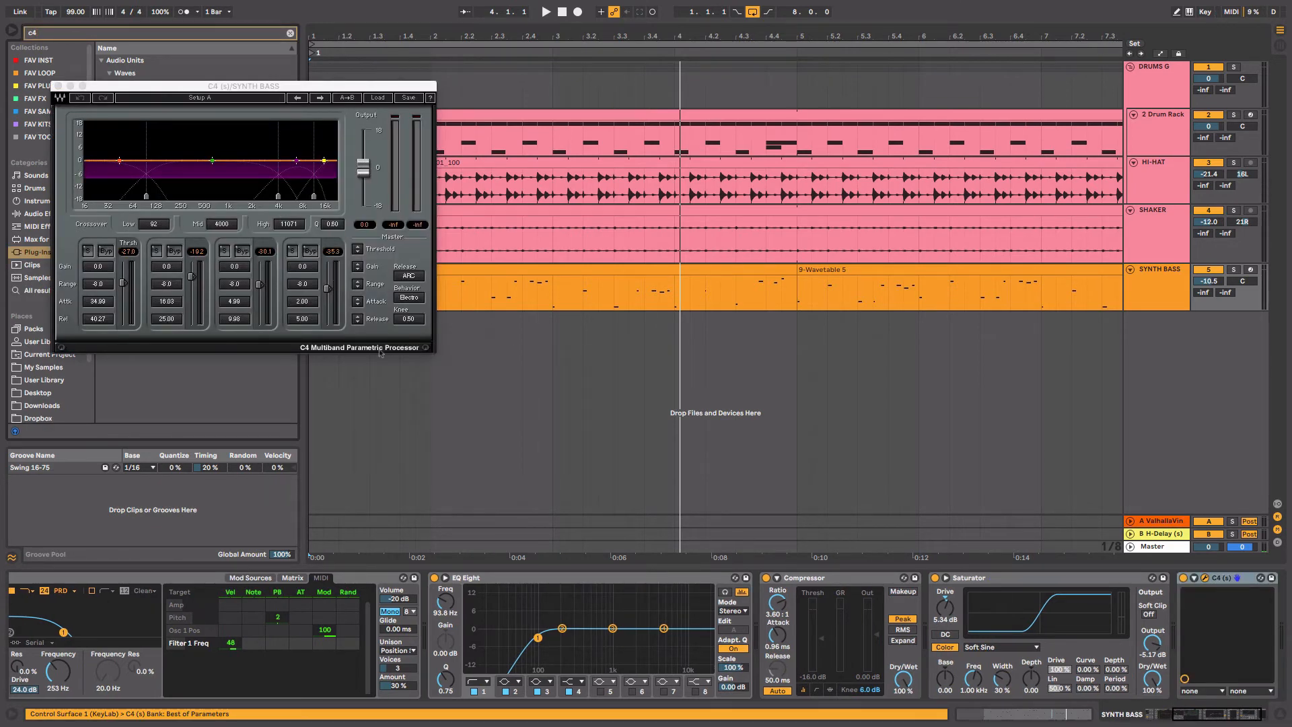
- Bypass the three upper bands of the C4 so that only the lowest band is processed
scroll(604, 642, right, 3)
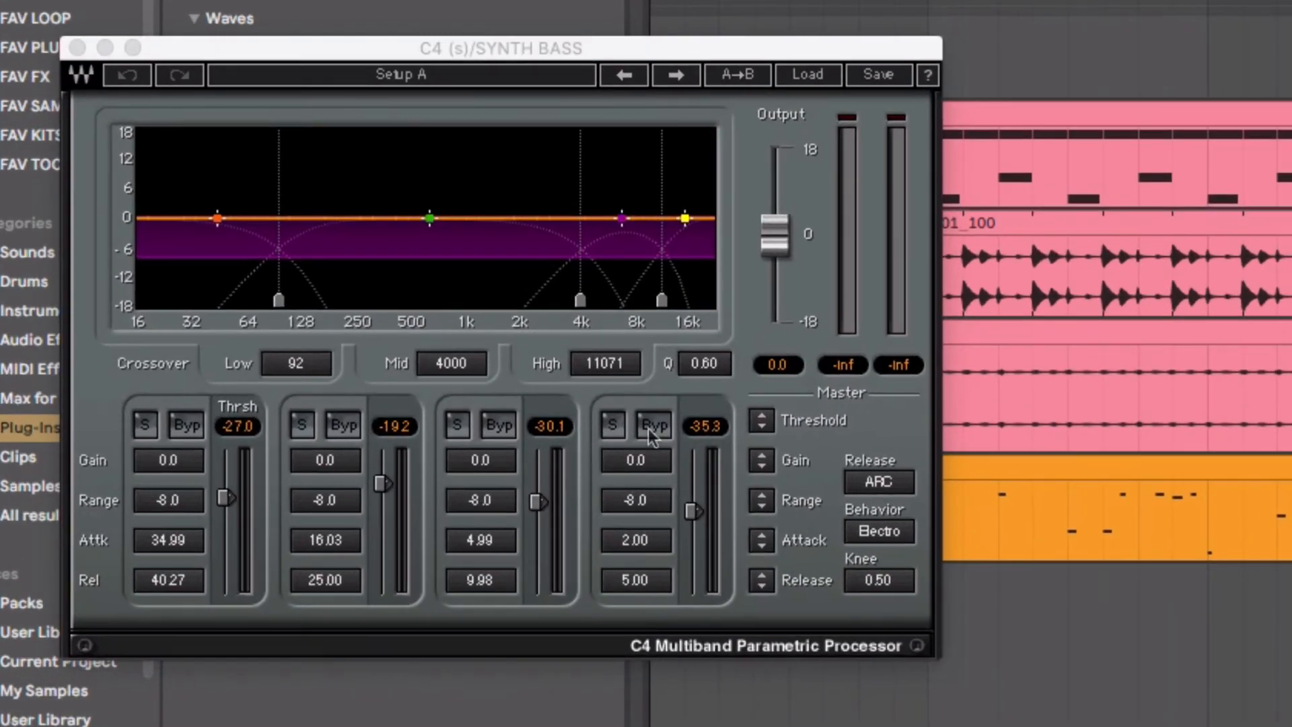
click(311, 251)
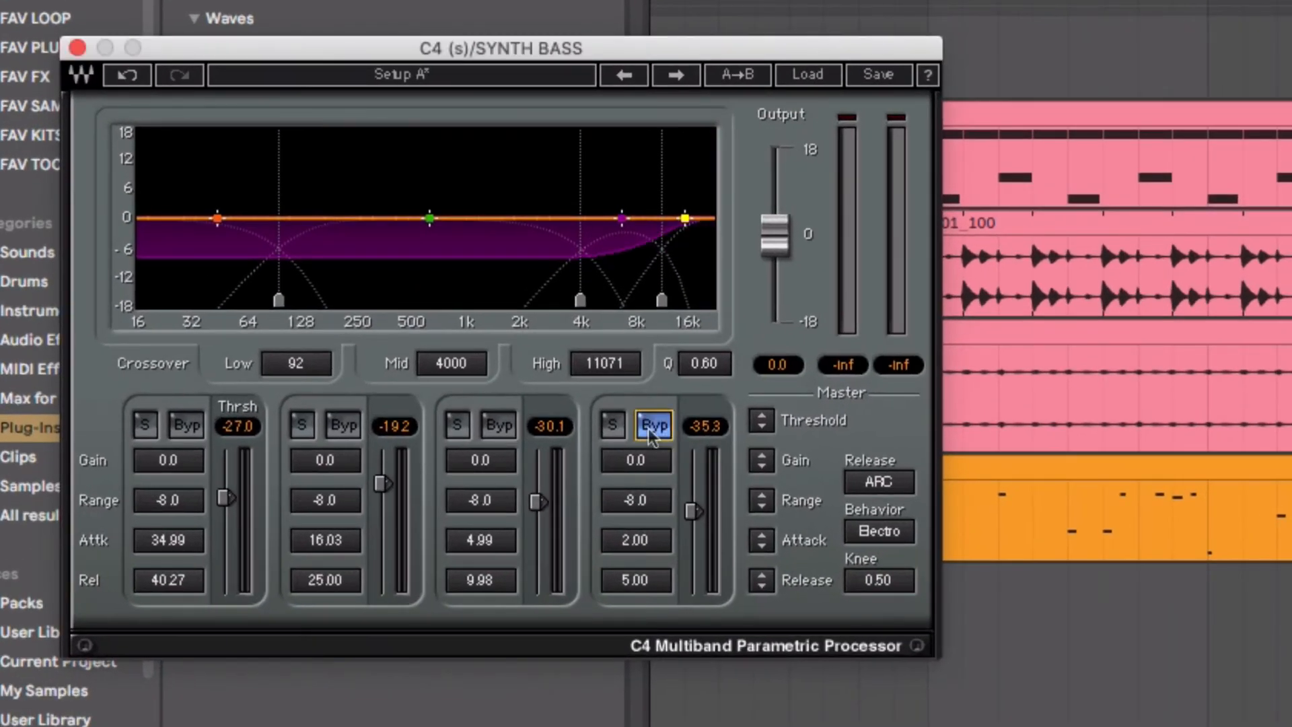
click(511, 431)
click(353, 423)
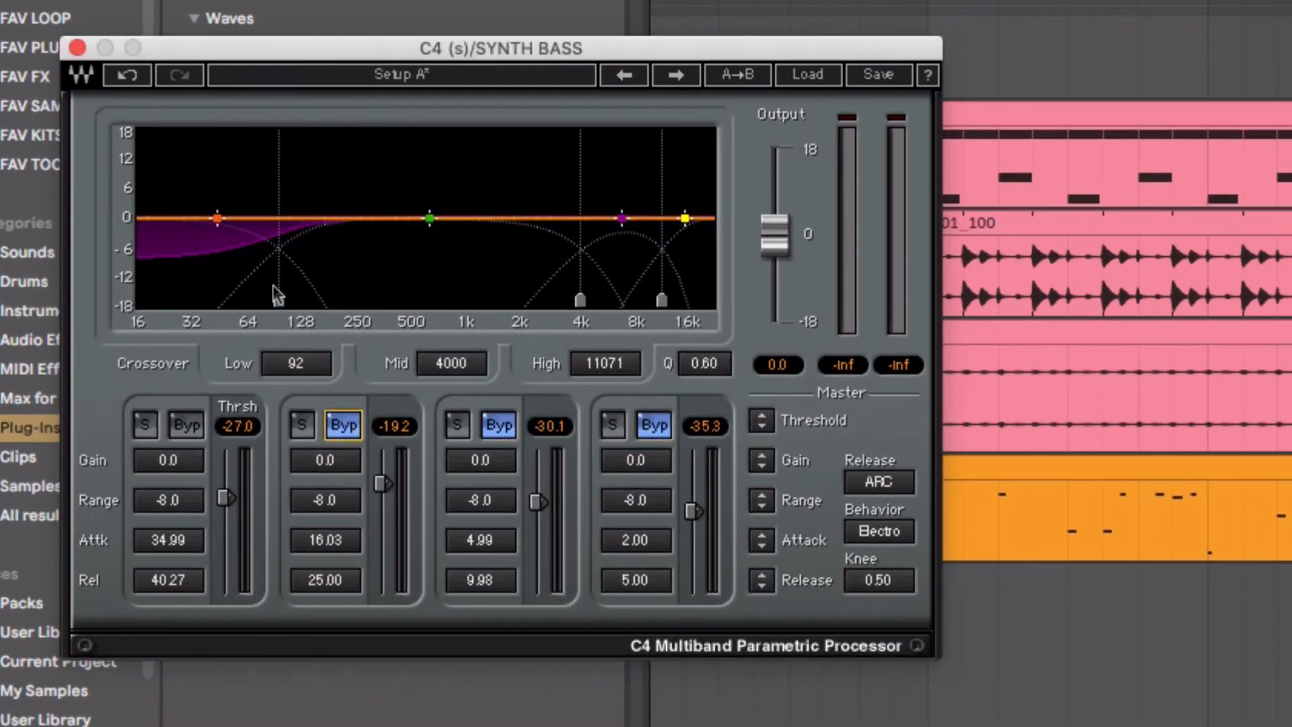
- Set the C4's low crossover to 250, then the low band's threshold to -38.8 and gain to 4.8 while playing the bass
drag(279, 299, 359, 299)
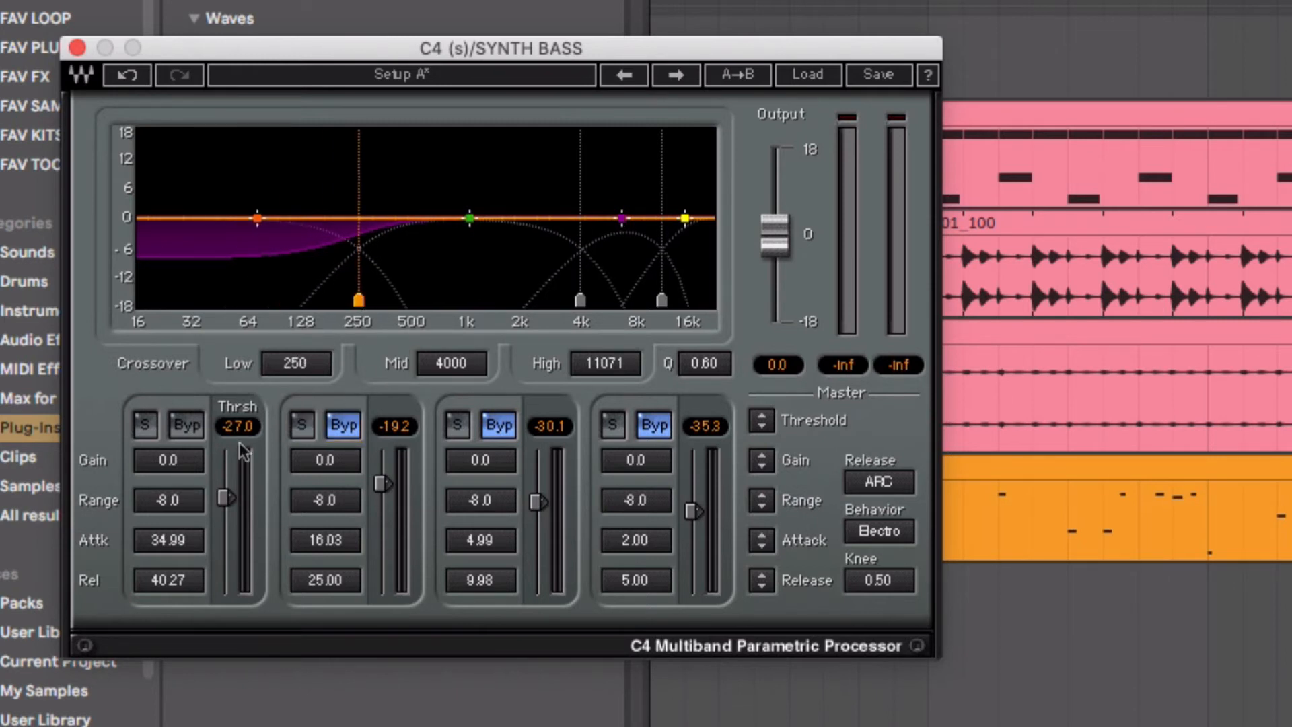
drag(226, 497, 226, 517)
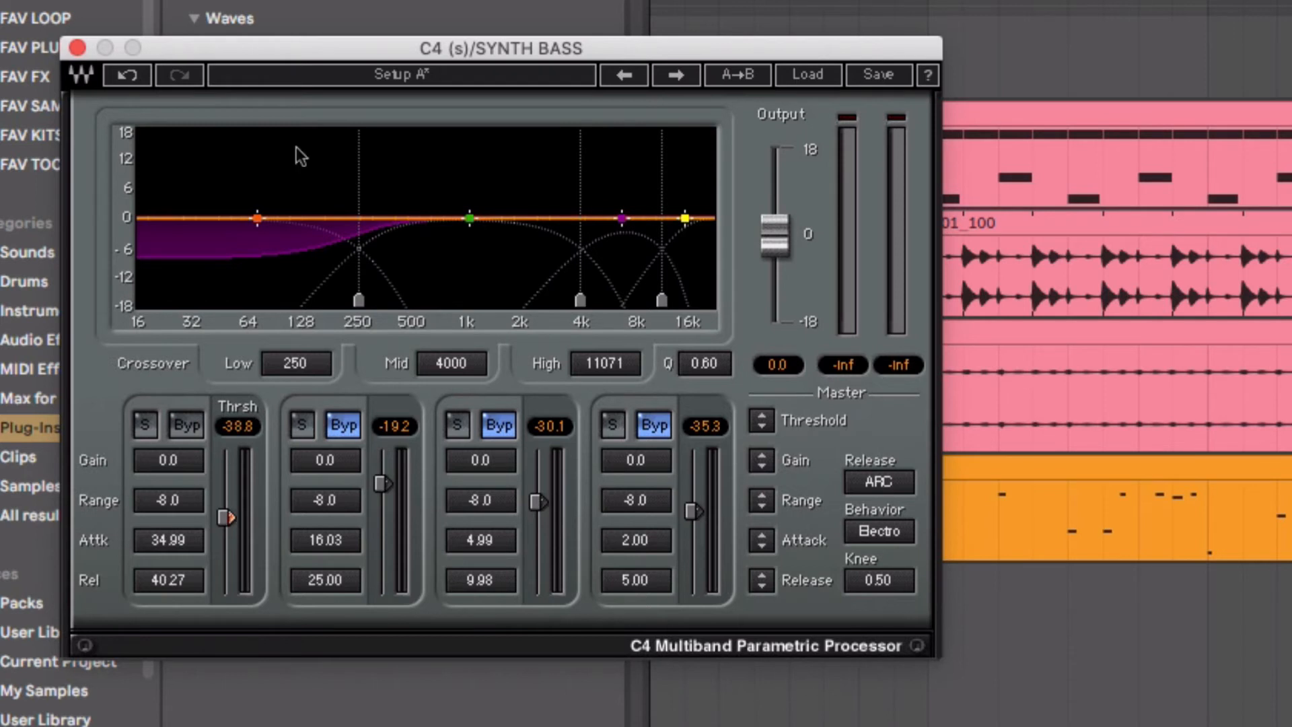
key(space)
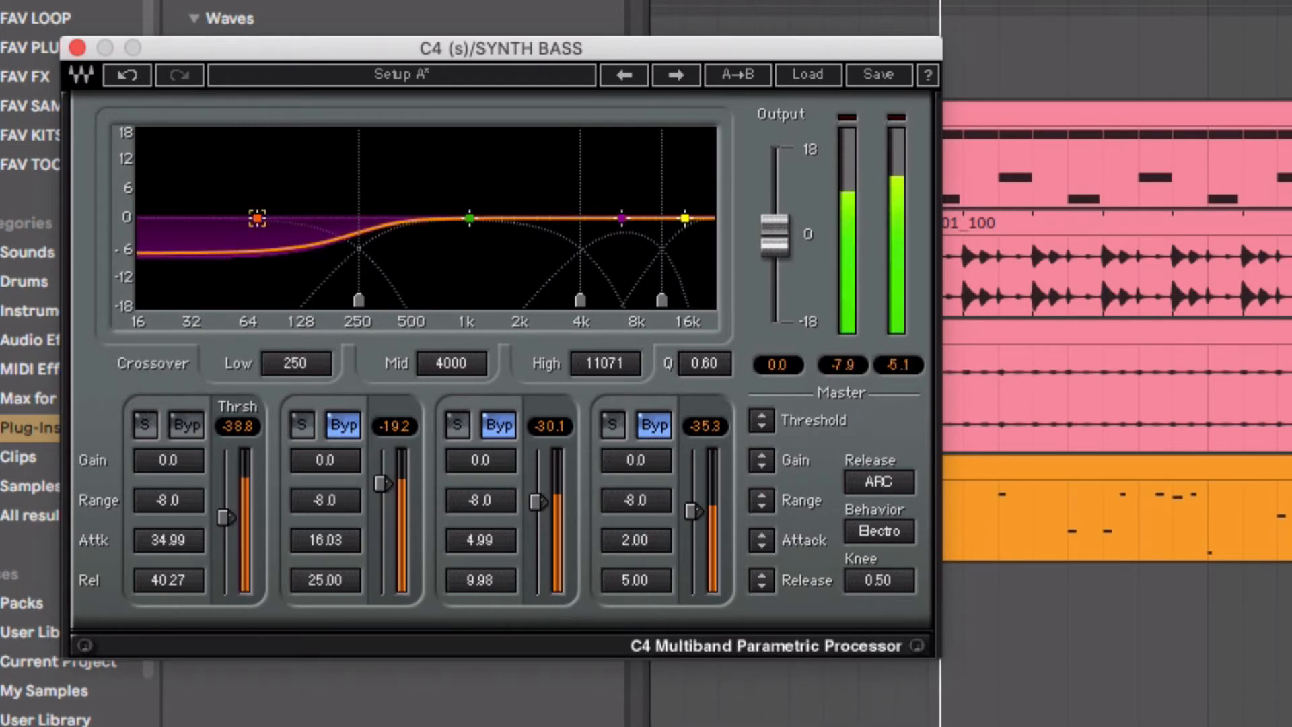
drag(257, 217, 257, 195)
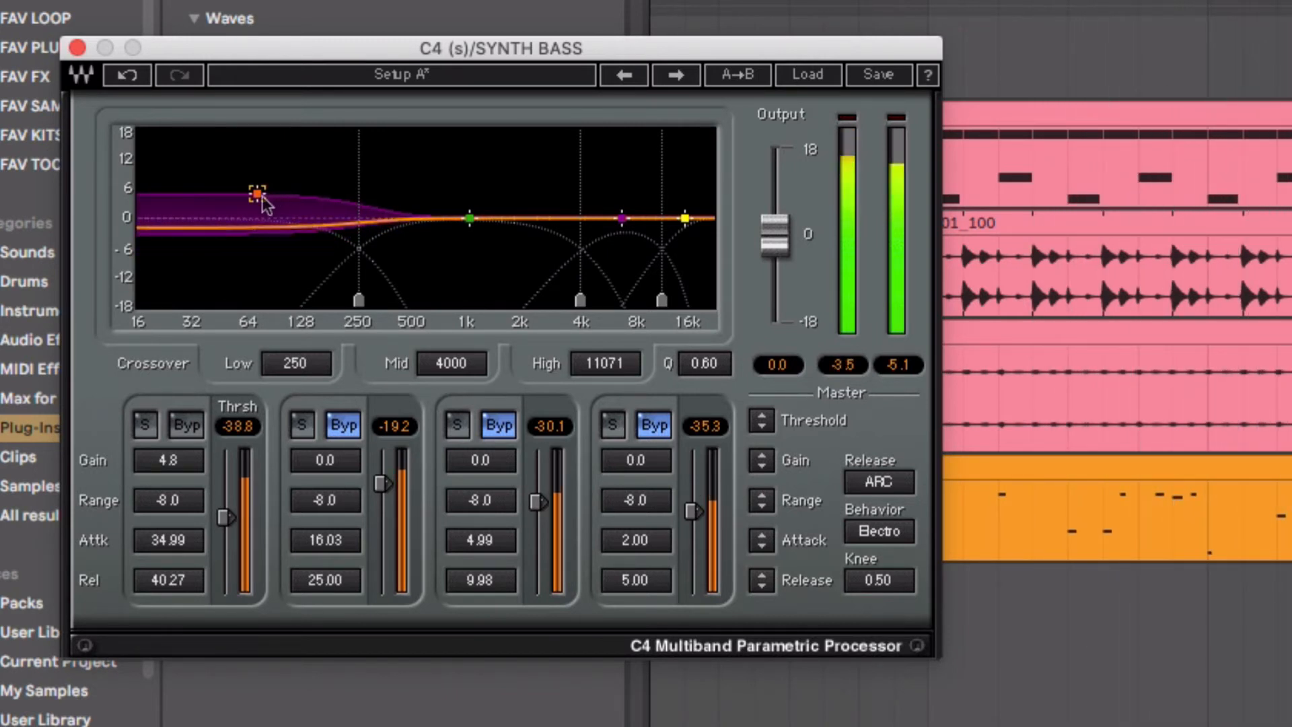
key(space)
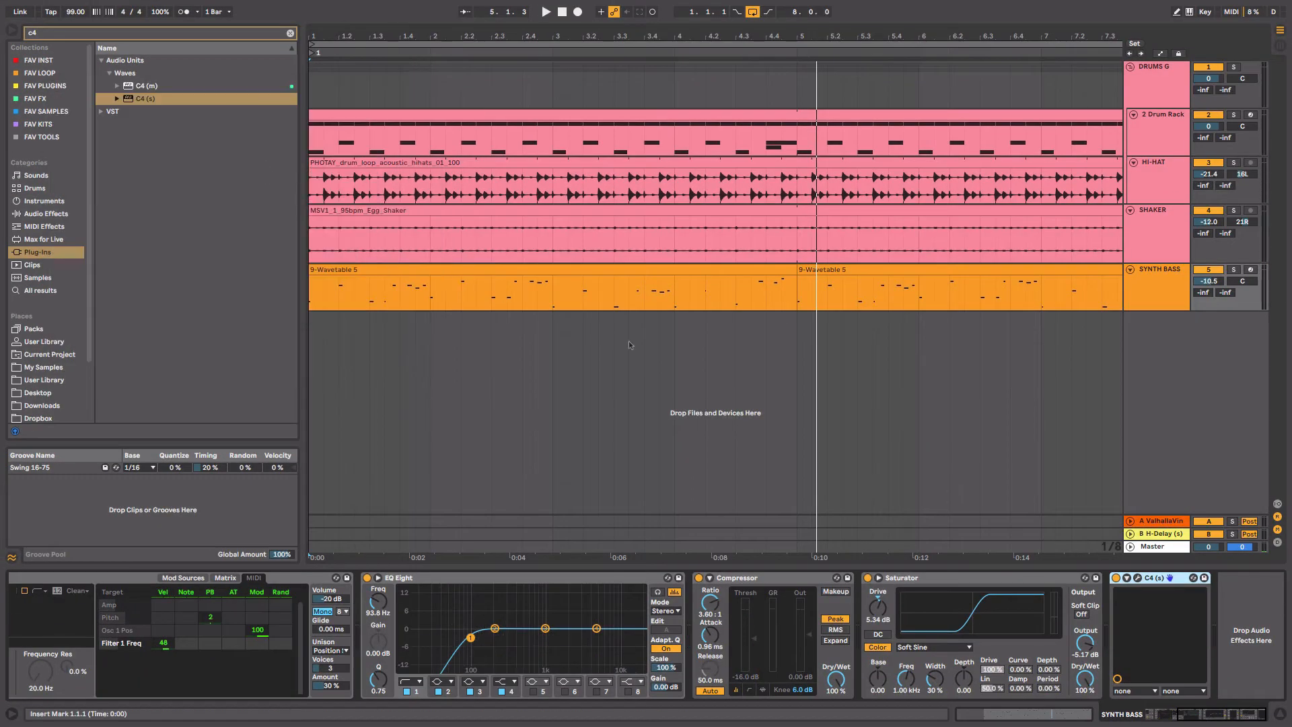
- Copy the LFOTool from the SHAKER track to the end of the SYNTH BASS device chain, after the C4
click(742, 373)
scroll(742, 373, right, 6)
click(1134, 243)
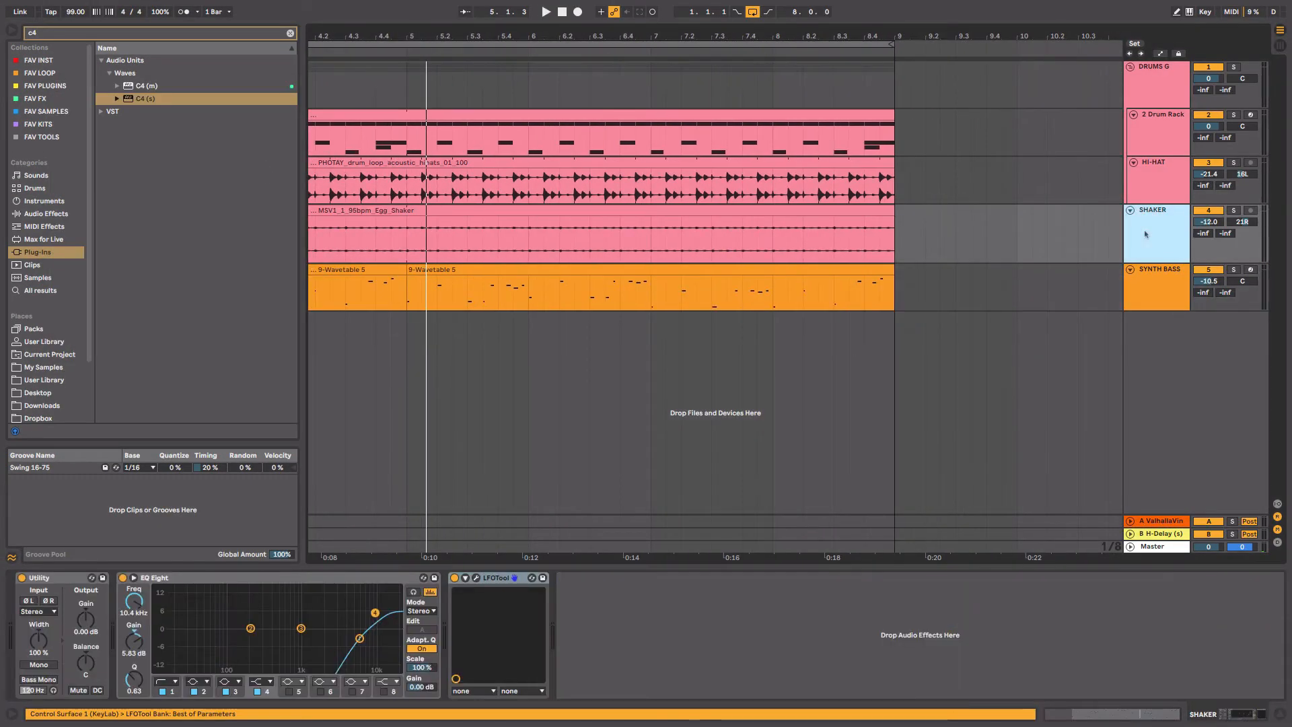
key(ctrl+alt+b)
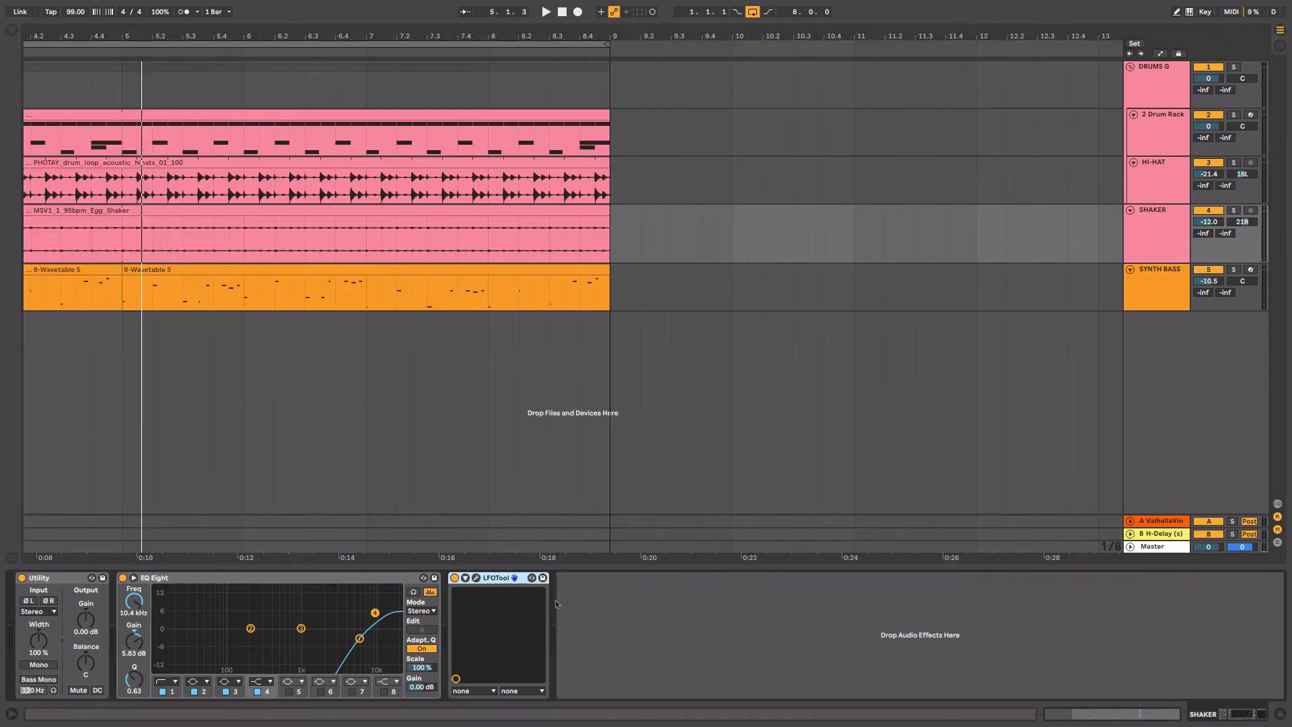
click(1112, 300)
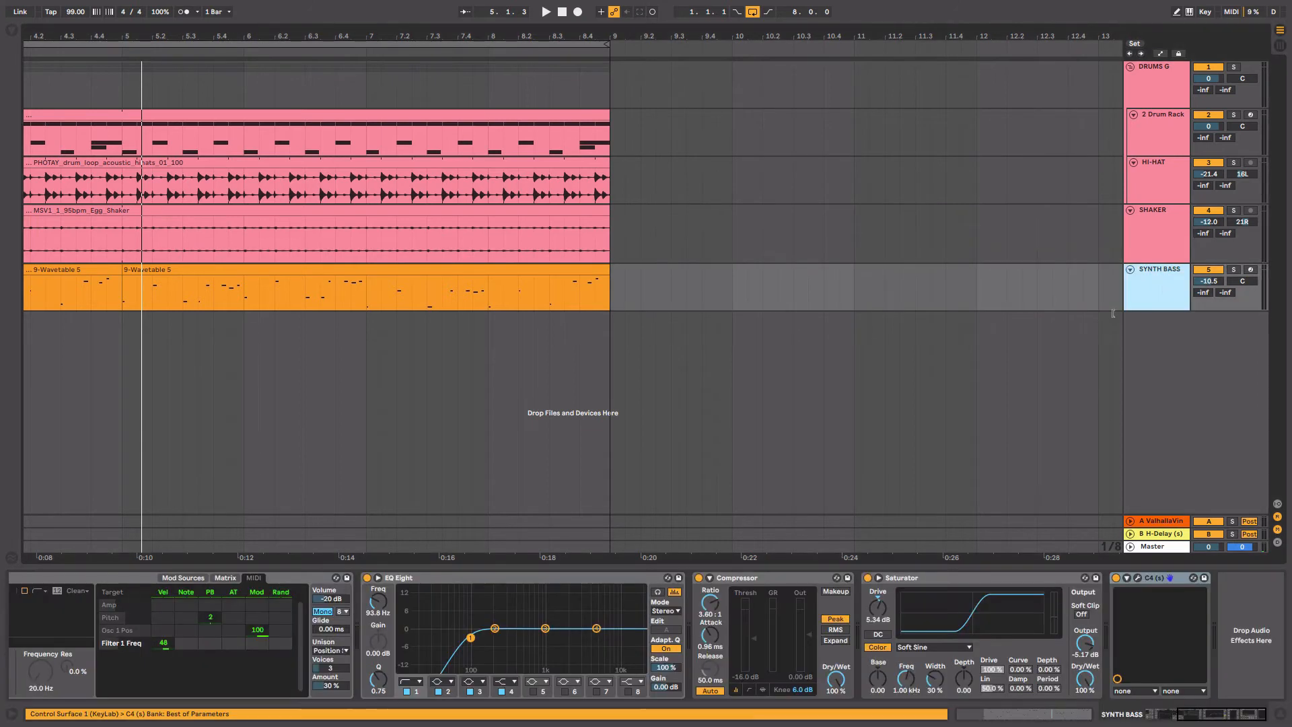
click(1222, 634)
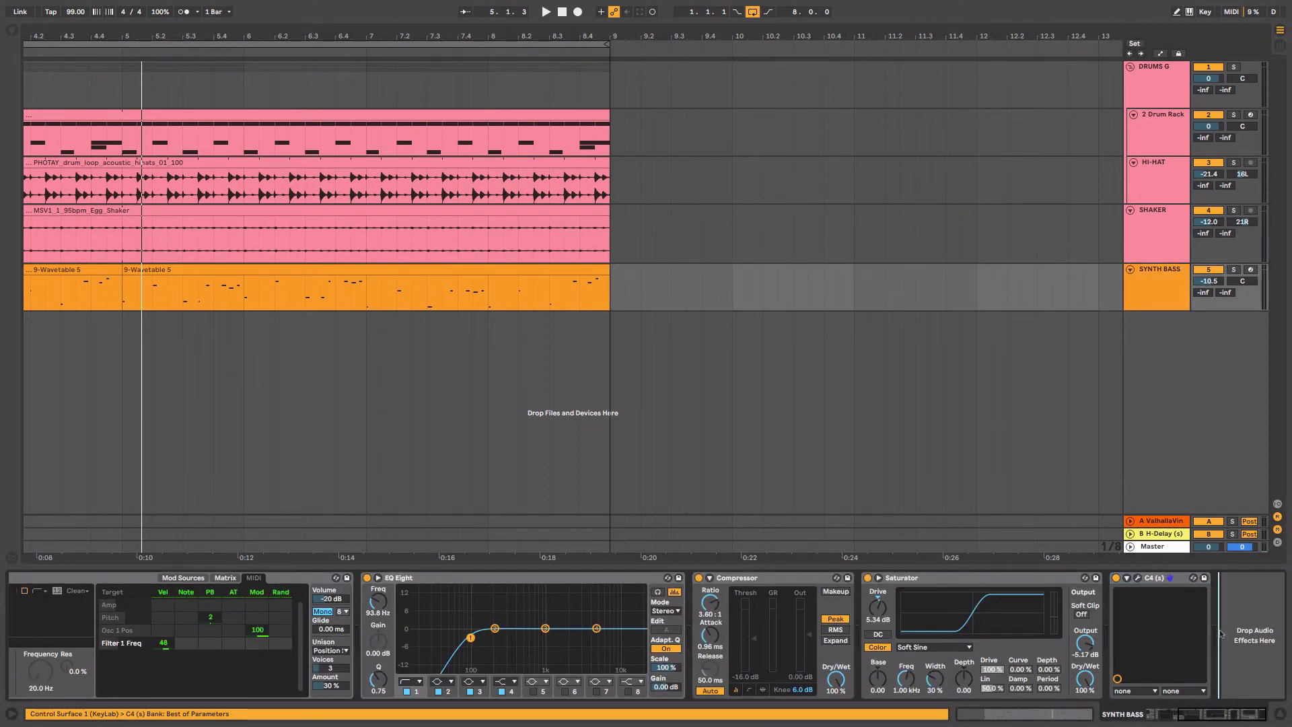
key(super+v)
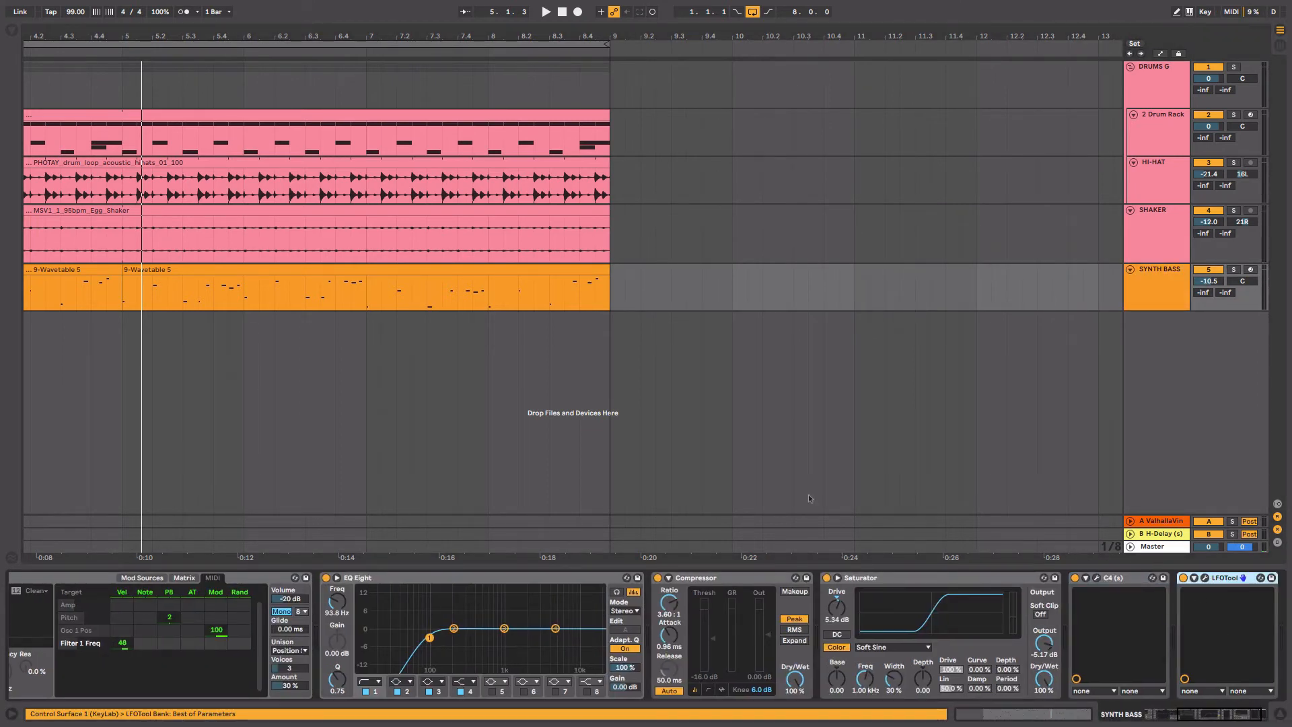
- Play the soloed SYNTH BASS from the start of the song, inspect its LFOTool curve, and unsolo the track
key(space)
click(474, 420)
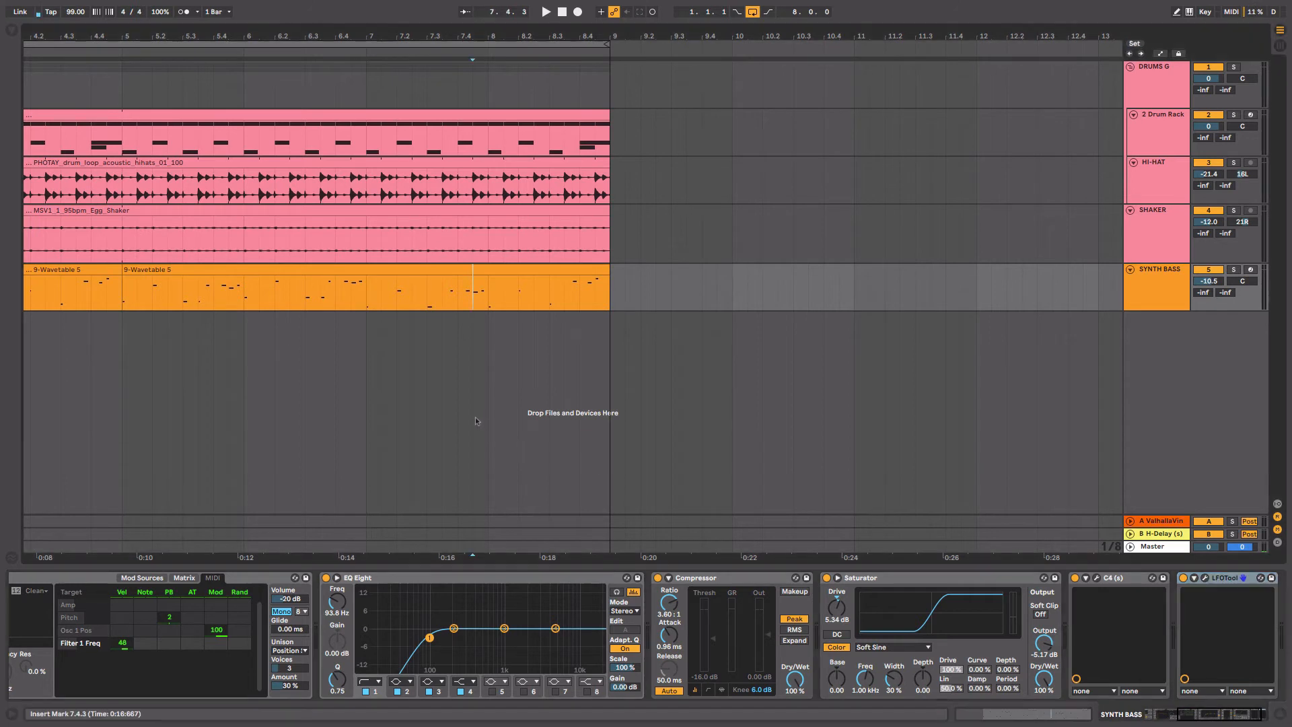
key(Home)
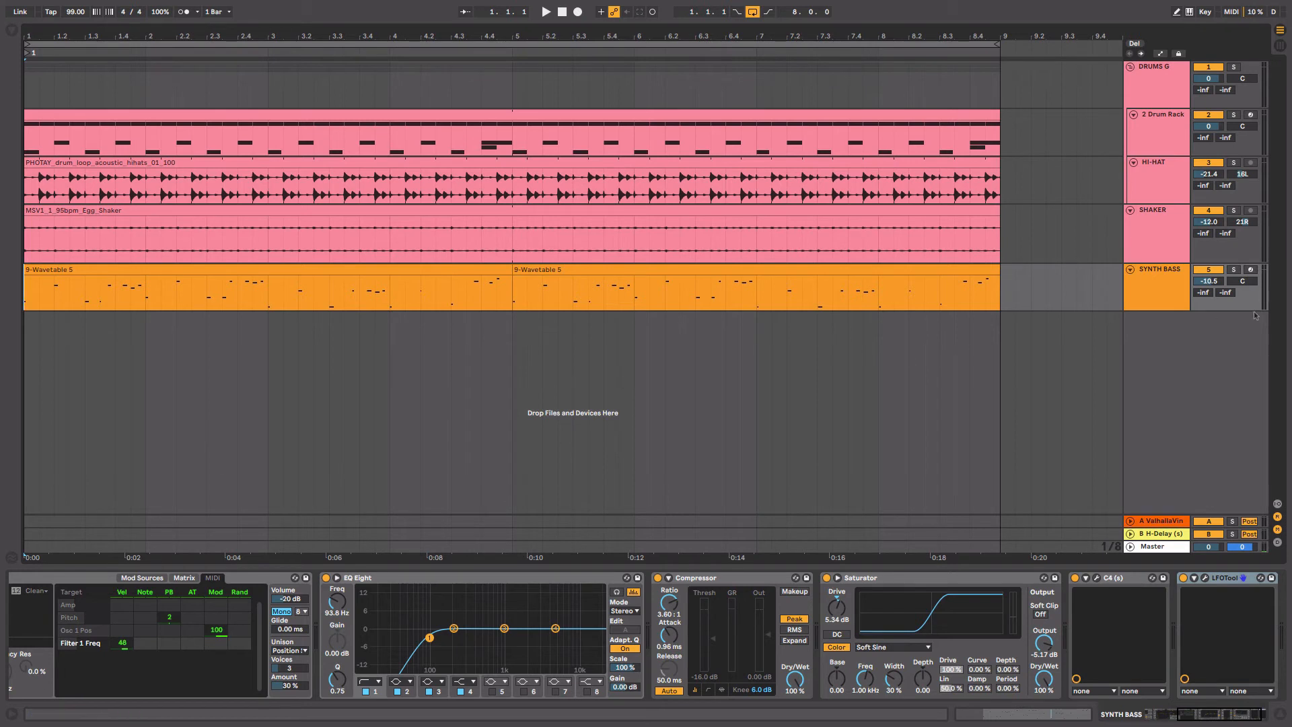
click(1234, 270)
key(space)
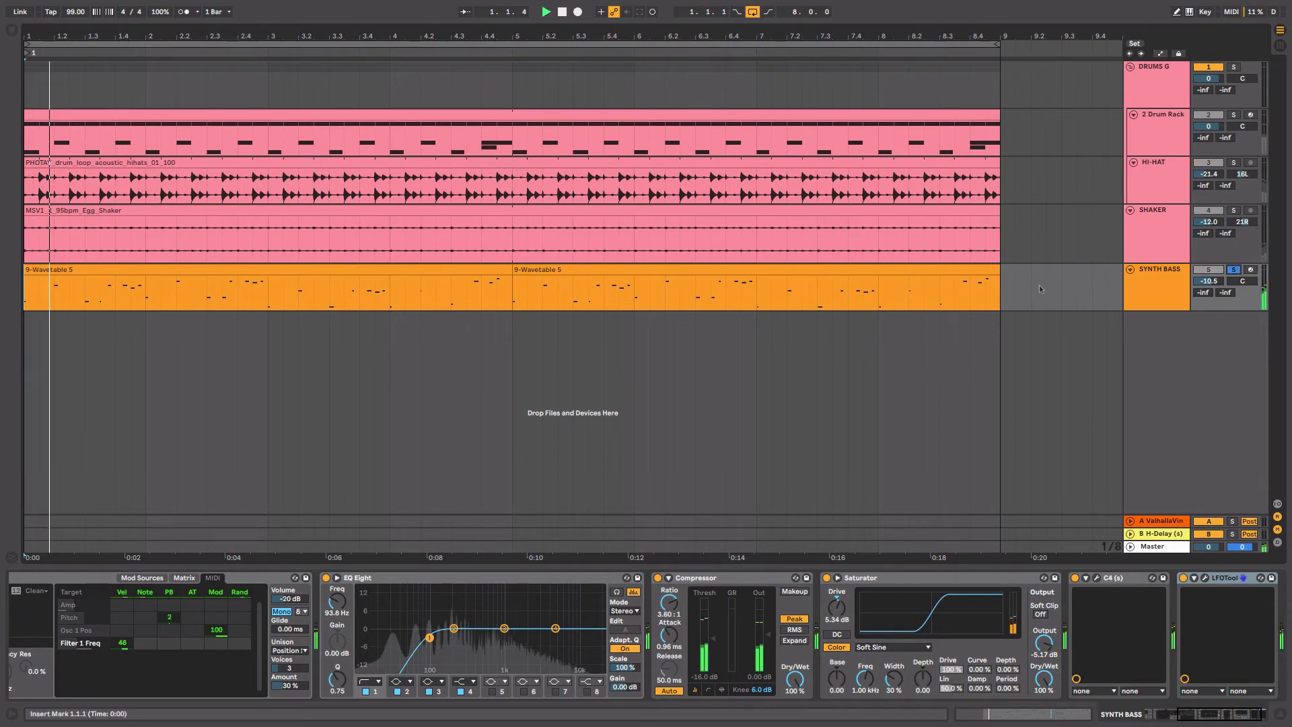
click(1205, 578)
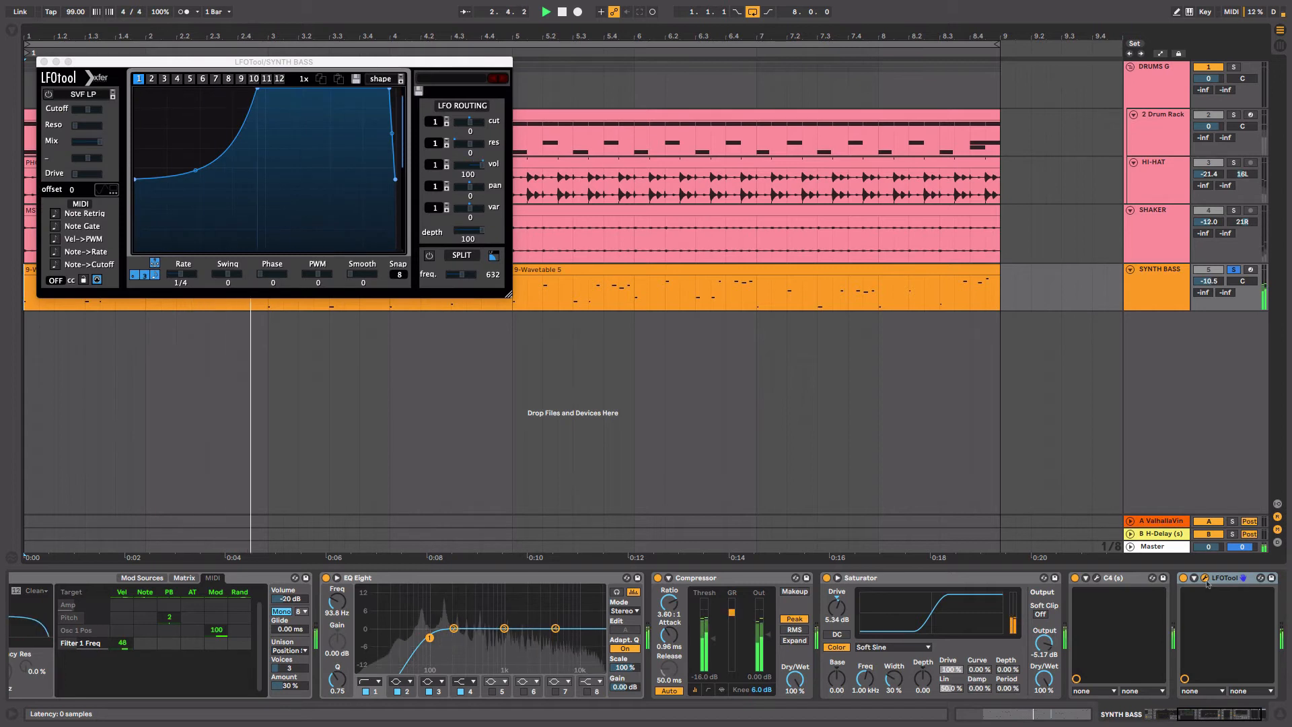
click(1205, 579)
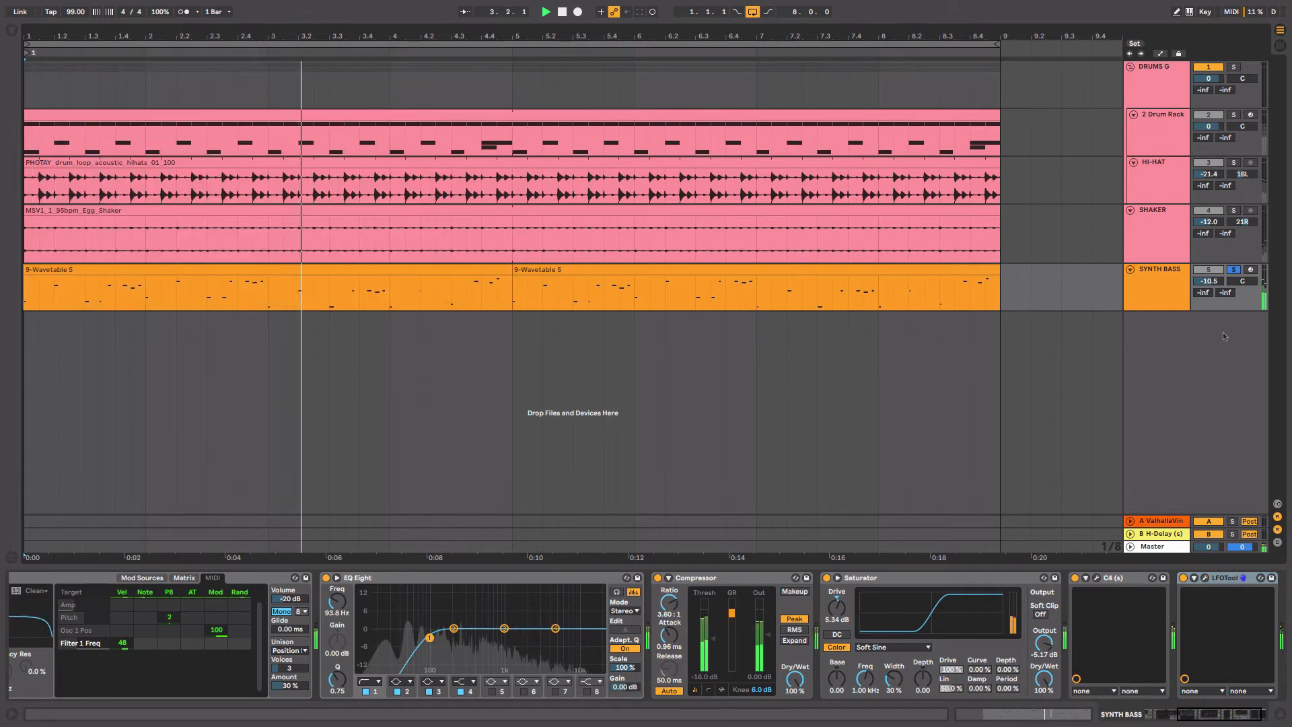
click(1234, 270)
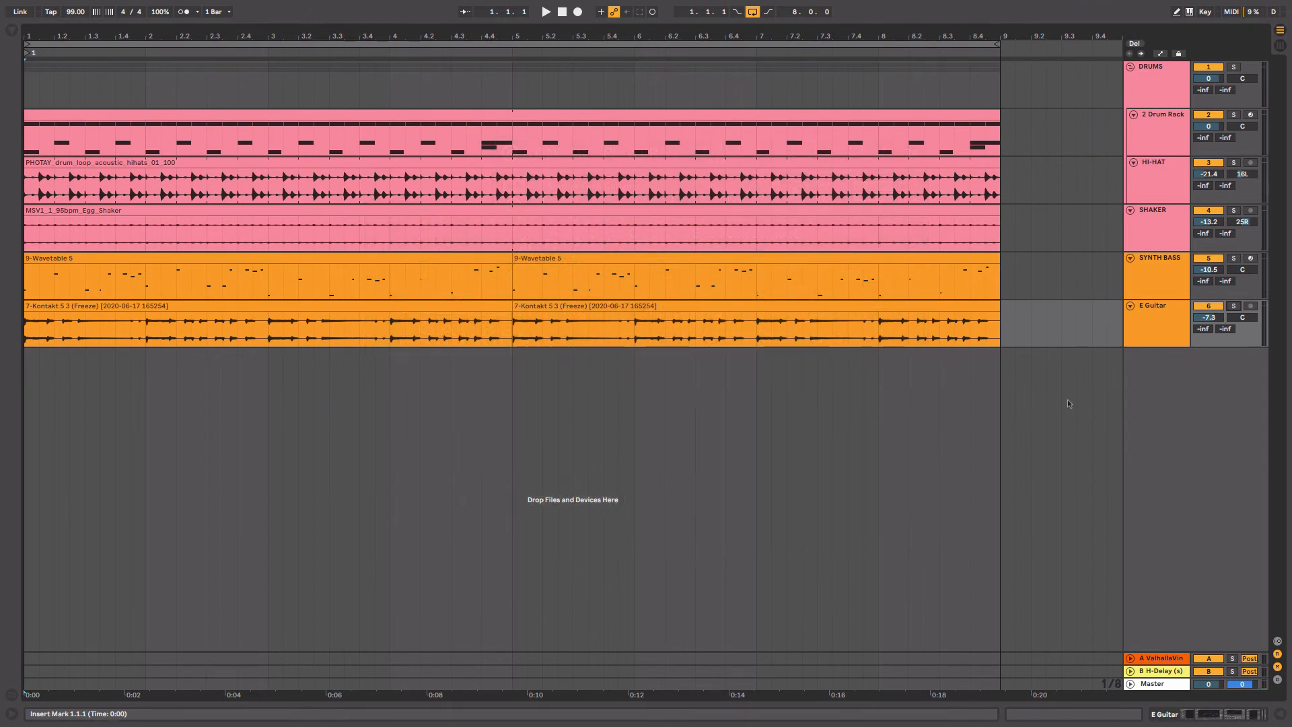
- Solo the E Guitar track, play it back, and show its device chain
click(1234, 307)
key(space)
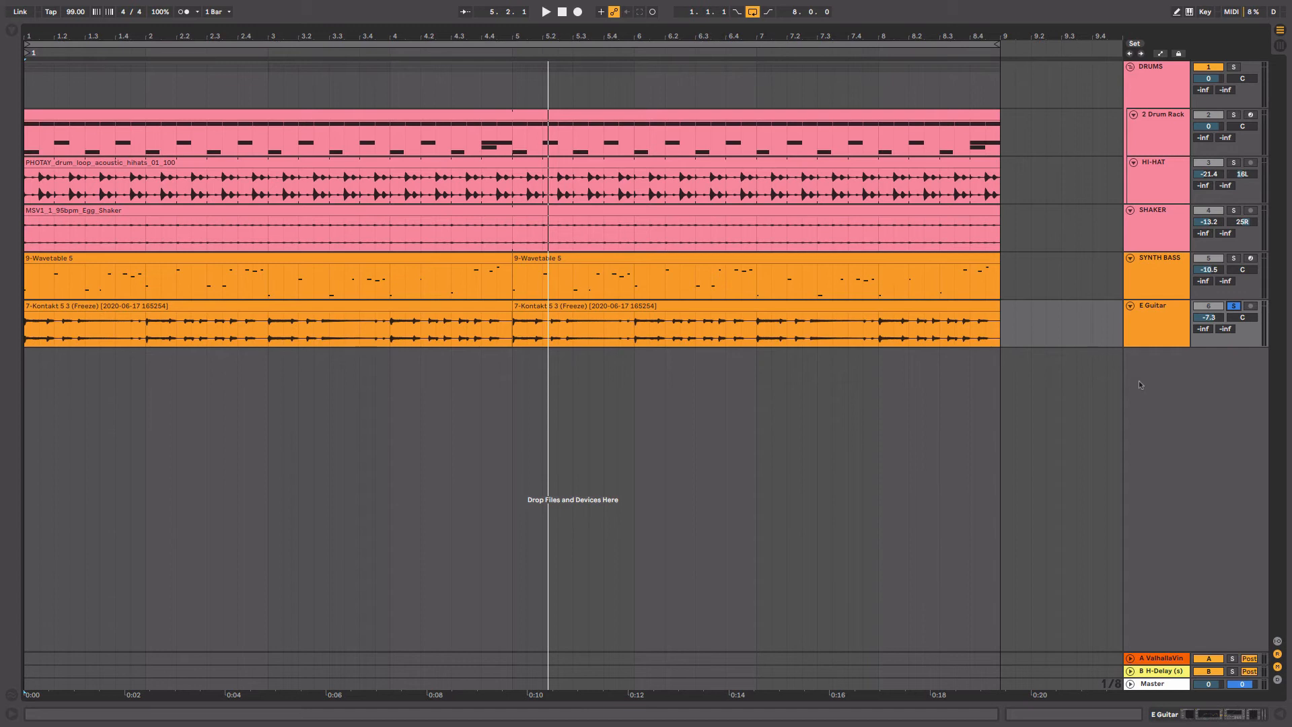
key(ctrl+alt+l)
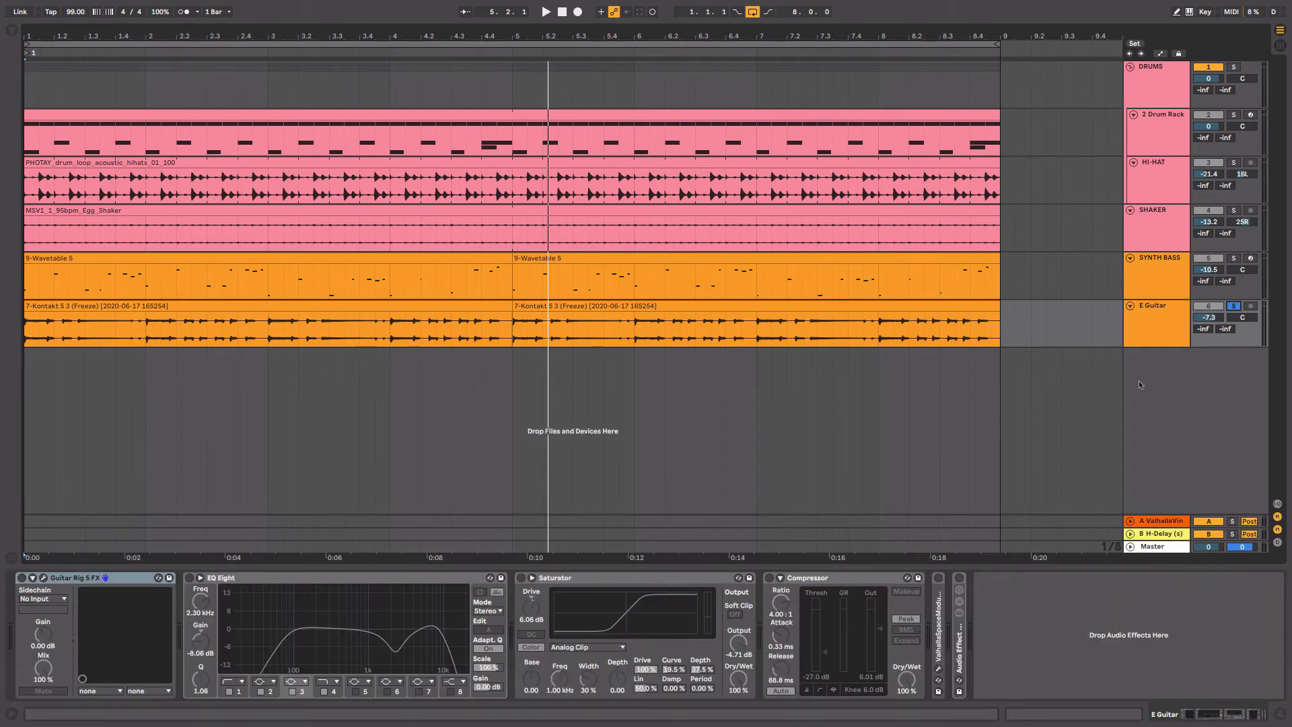
- Enable Guitar Rig 5 FX on the E Guitar, review its Twang Reverb amp and Matched Cabinet settings, and play the result
click(100, 577)
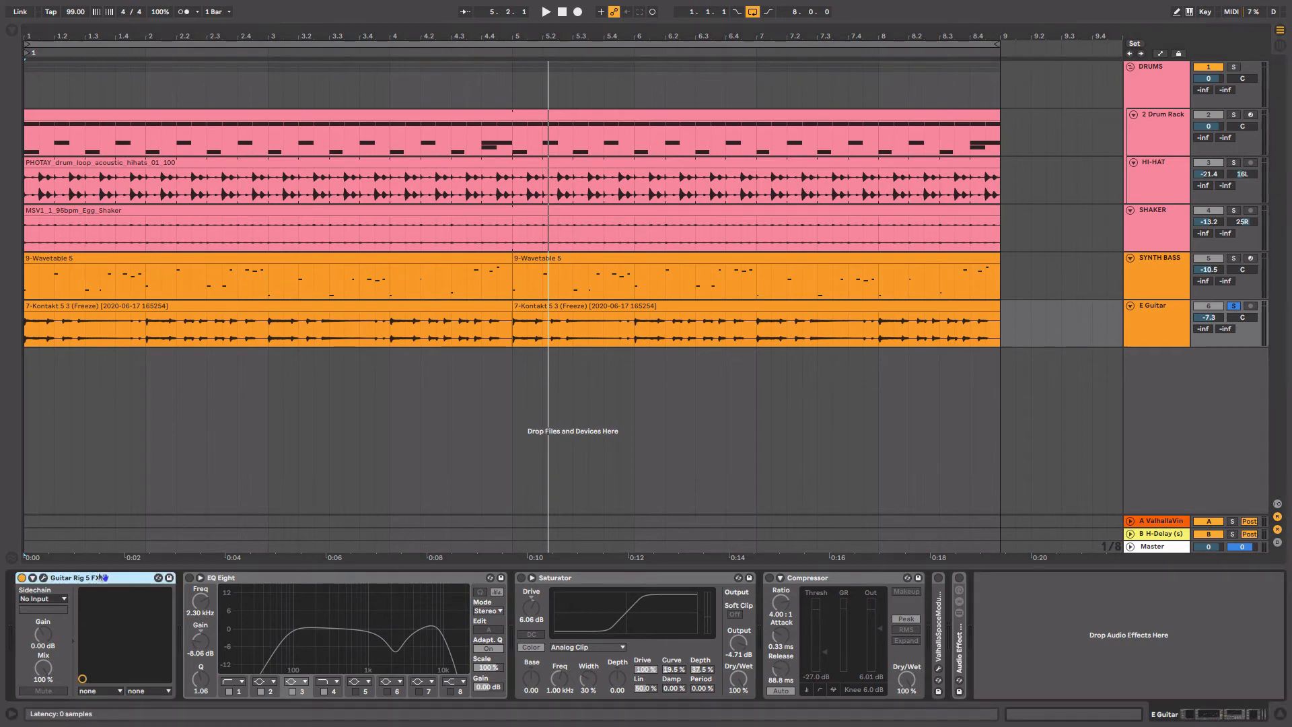
click(43, 578)
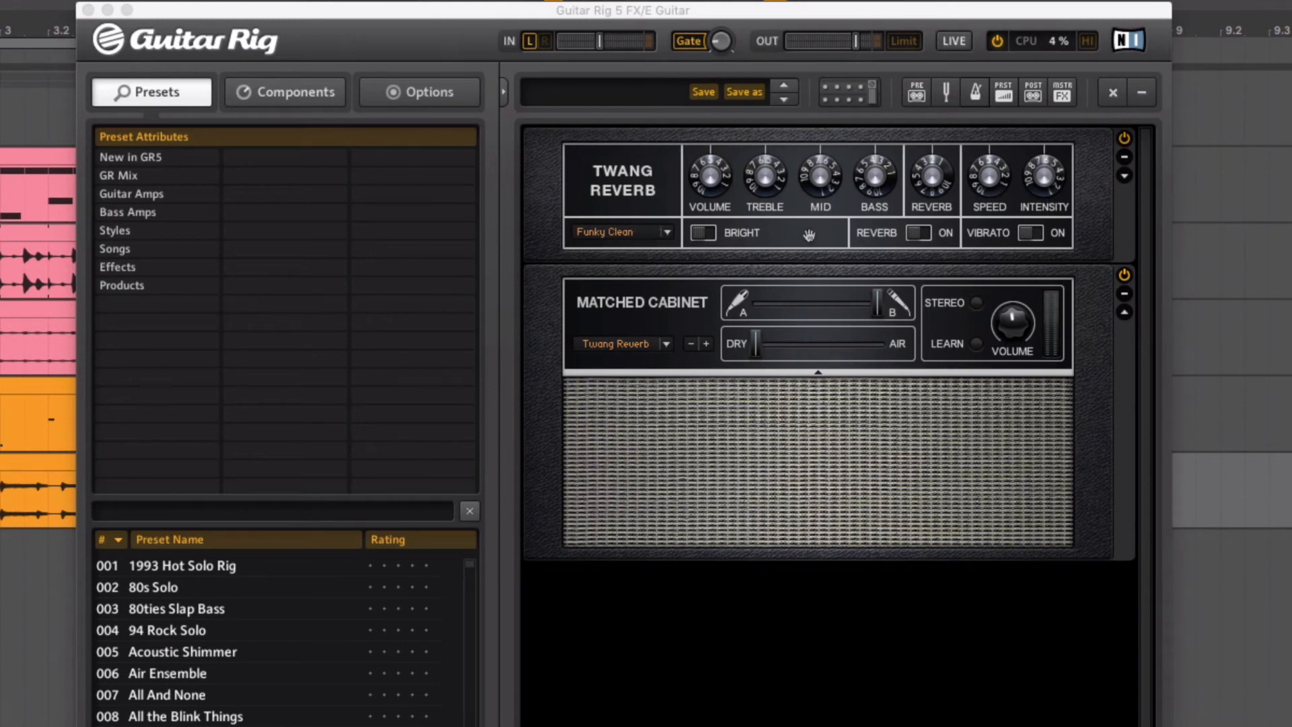
click(709, 236)
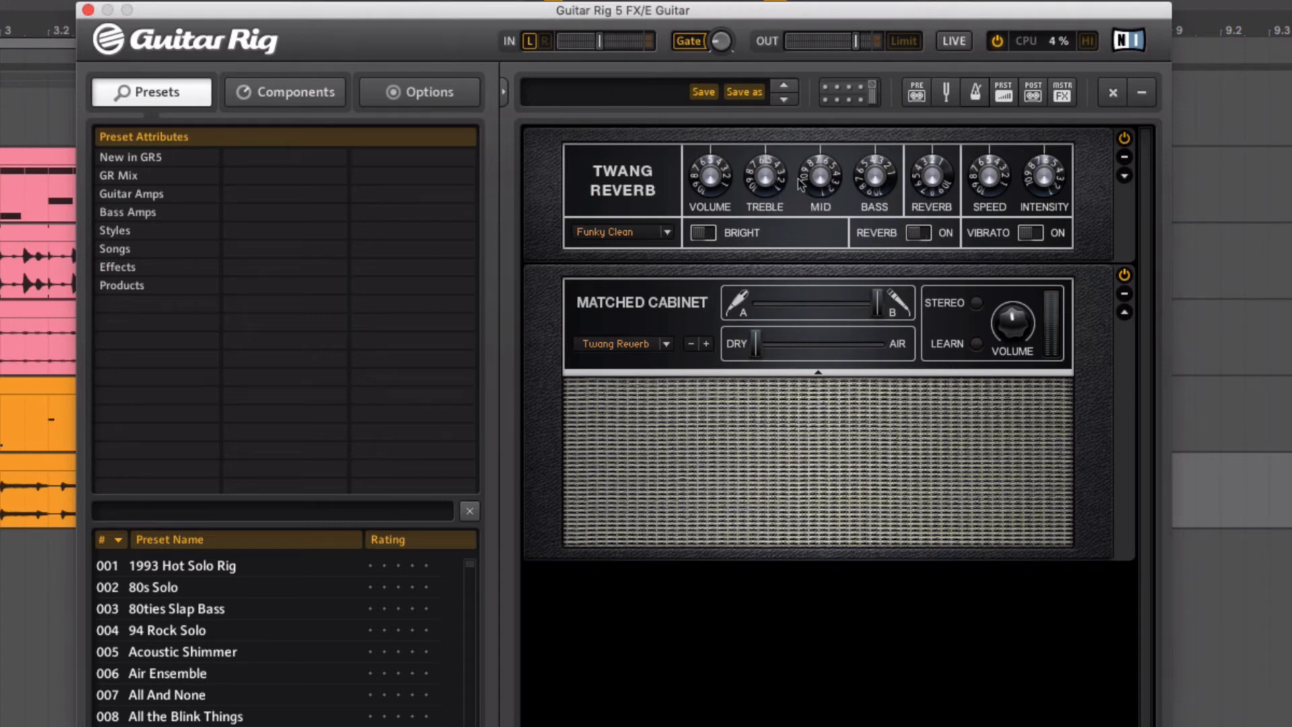
mouse_move(801, 179)
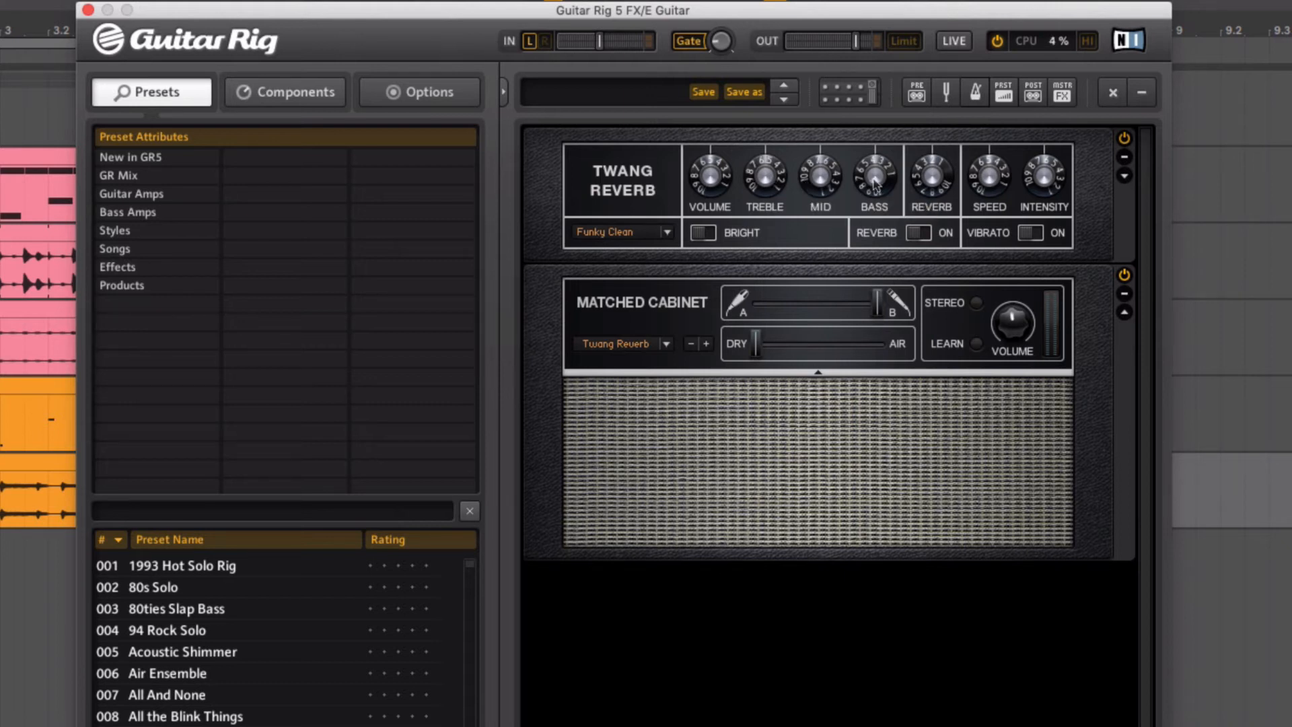
drag(868, 303, 890, 303)
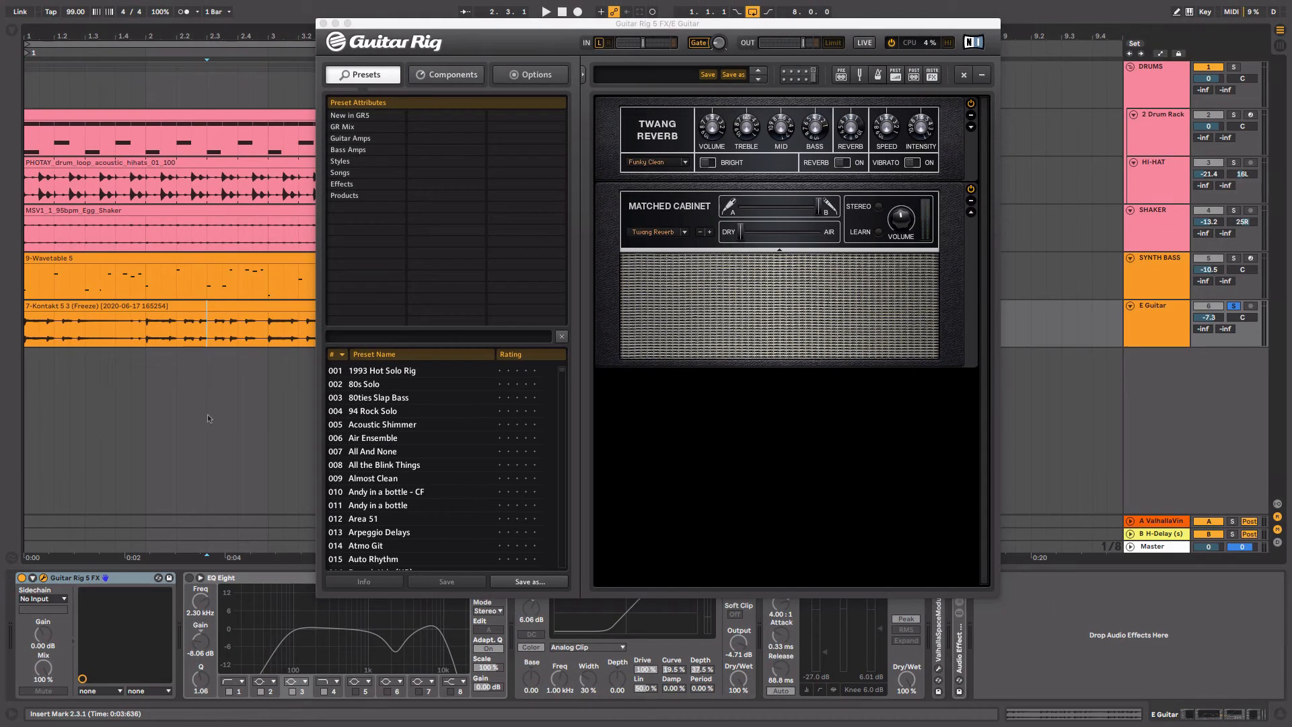
click(324, 22)
key(space)
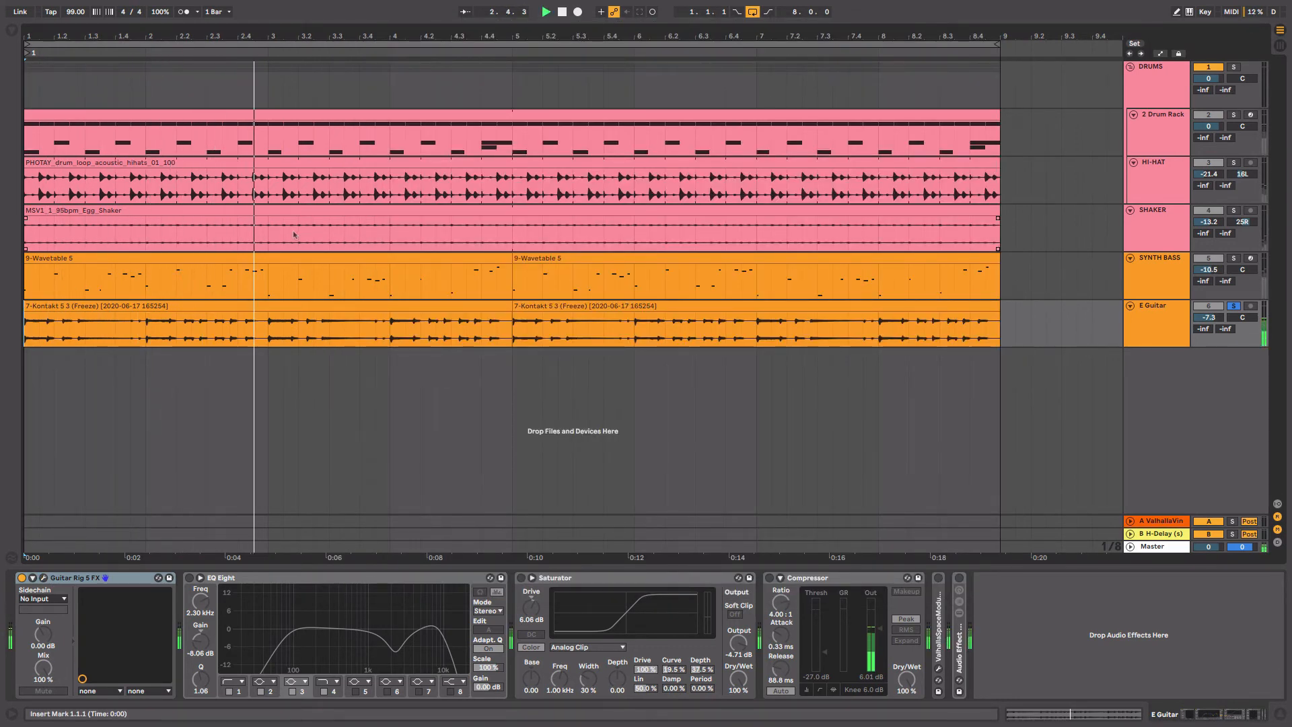
- Enable the E Guitar's EQ Eight, set band 4 to 8.08 kHz and band 3 to 1.98 kHz at -7.56 dB, and listen
click(387, 579)
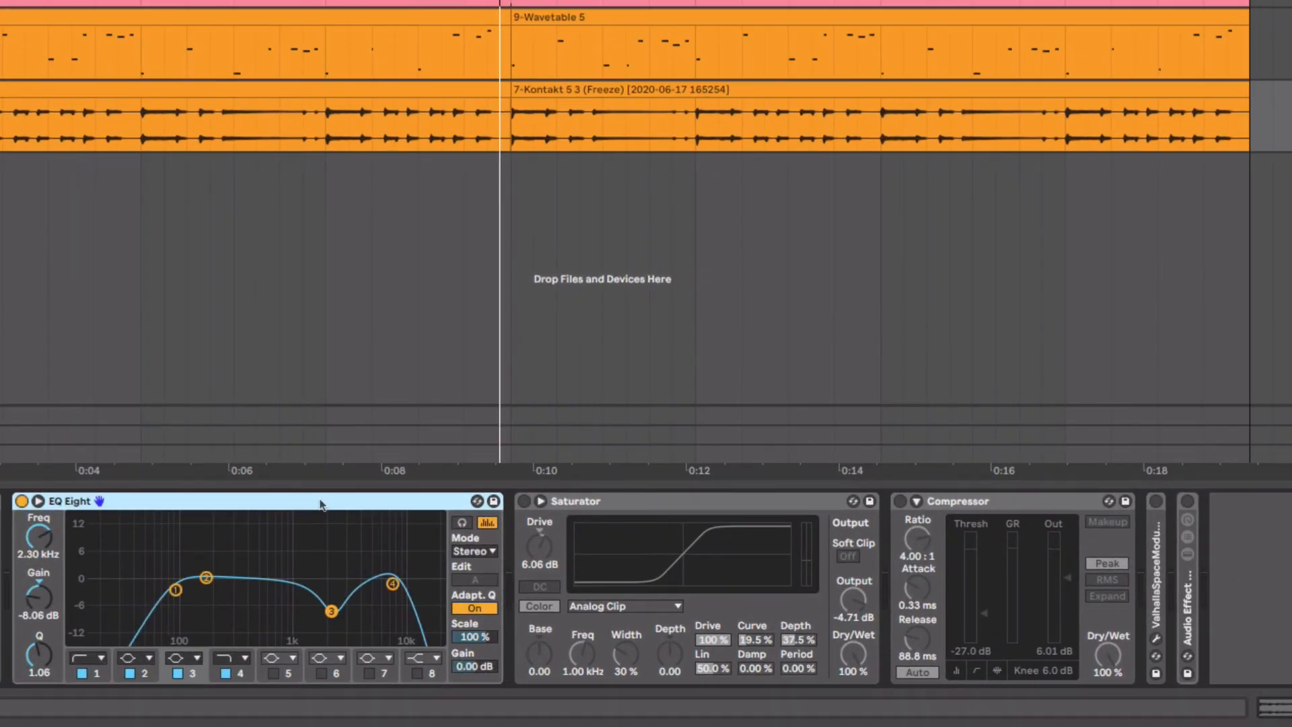
click(175, 591)
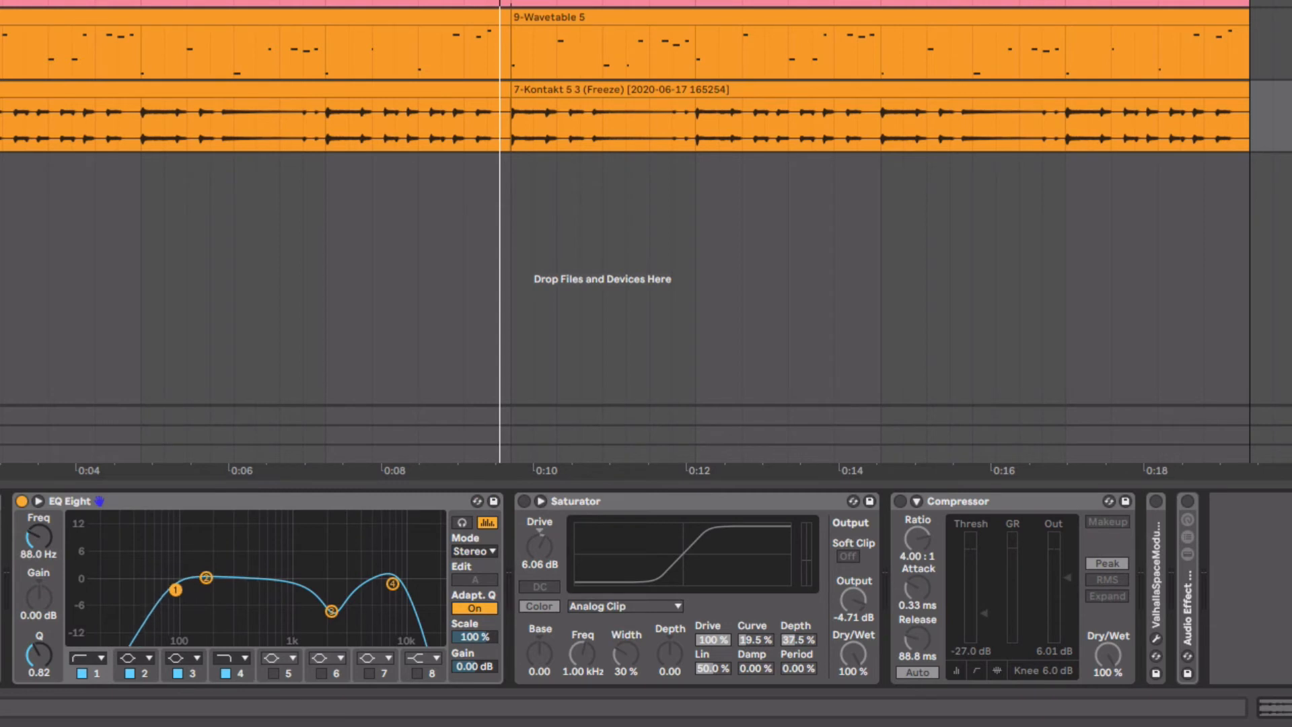
click(391, 585)
drag(391, 585, 392, 585)
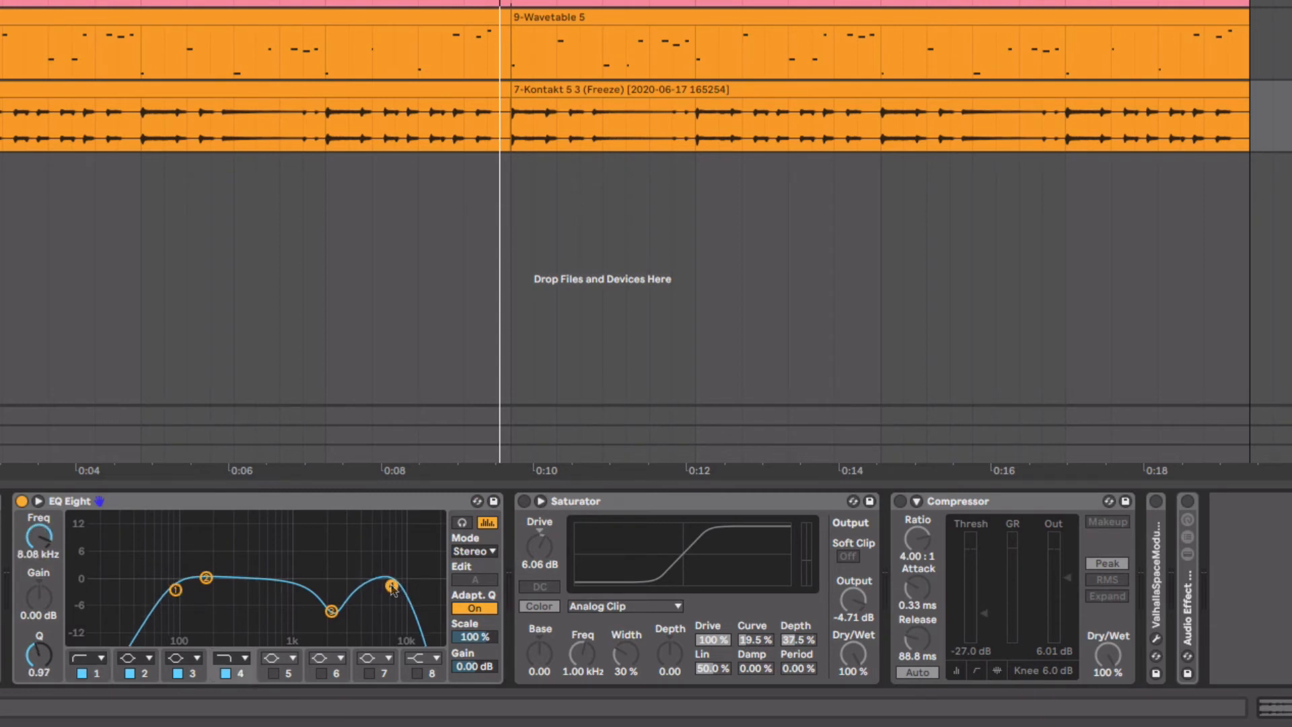
click(331, 612)
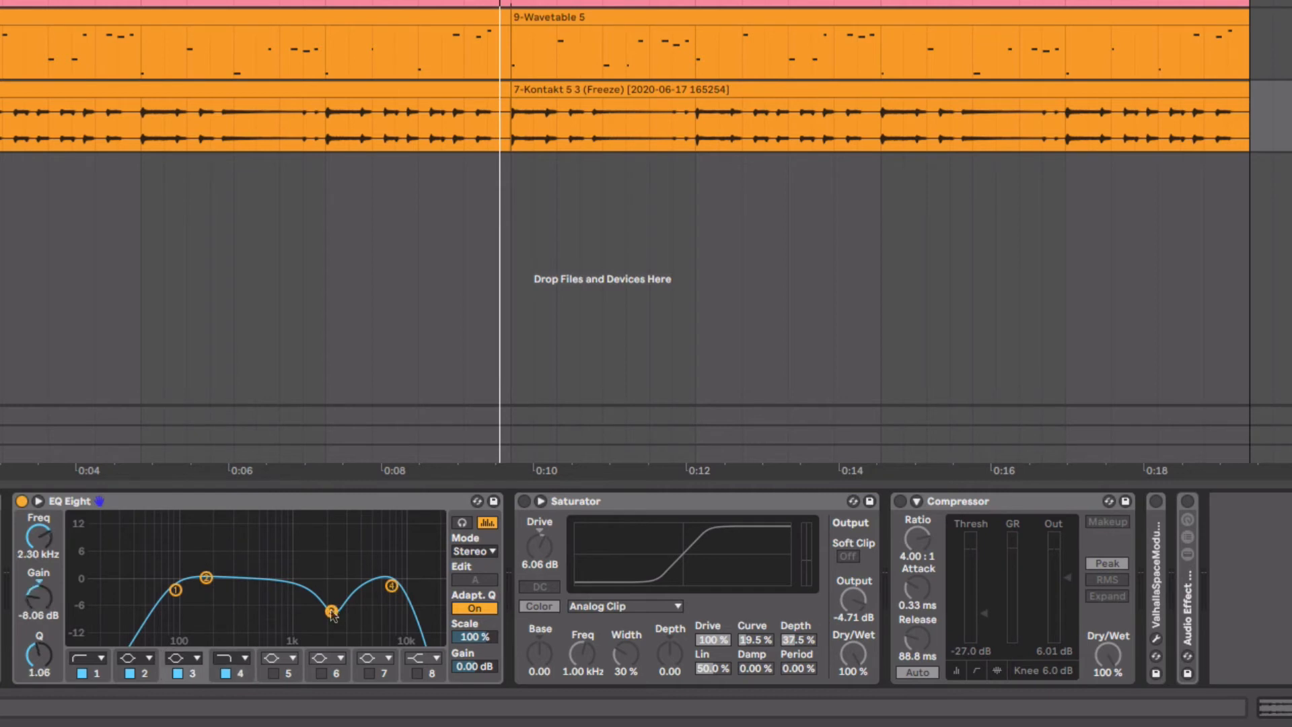
mouse_move(332, 611)
mouse_down()
mouse_move(329, 537)
mouse_move(325, 609)
mouse_up()
key(space)
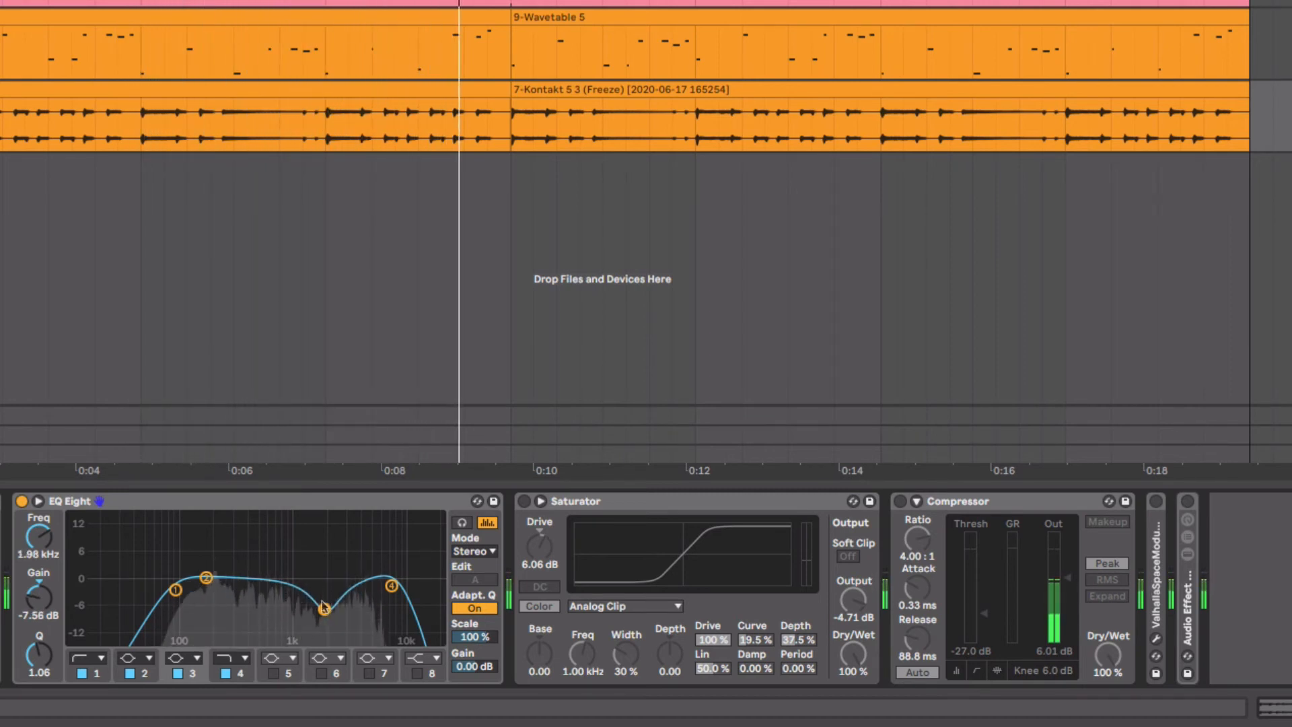
- Enable the Analog Clip Saturator on the E Guitar, set its output to -4.83 dB, and play the guitar through it
click(641, 500)
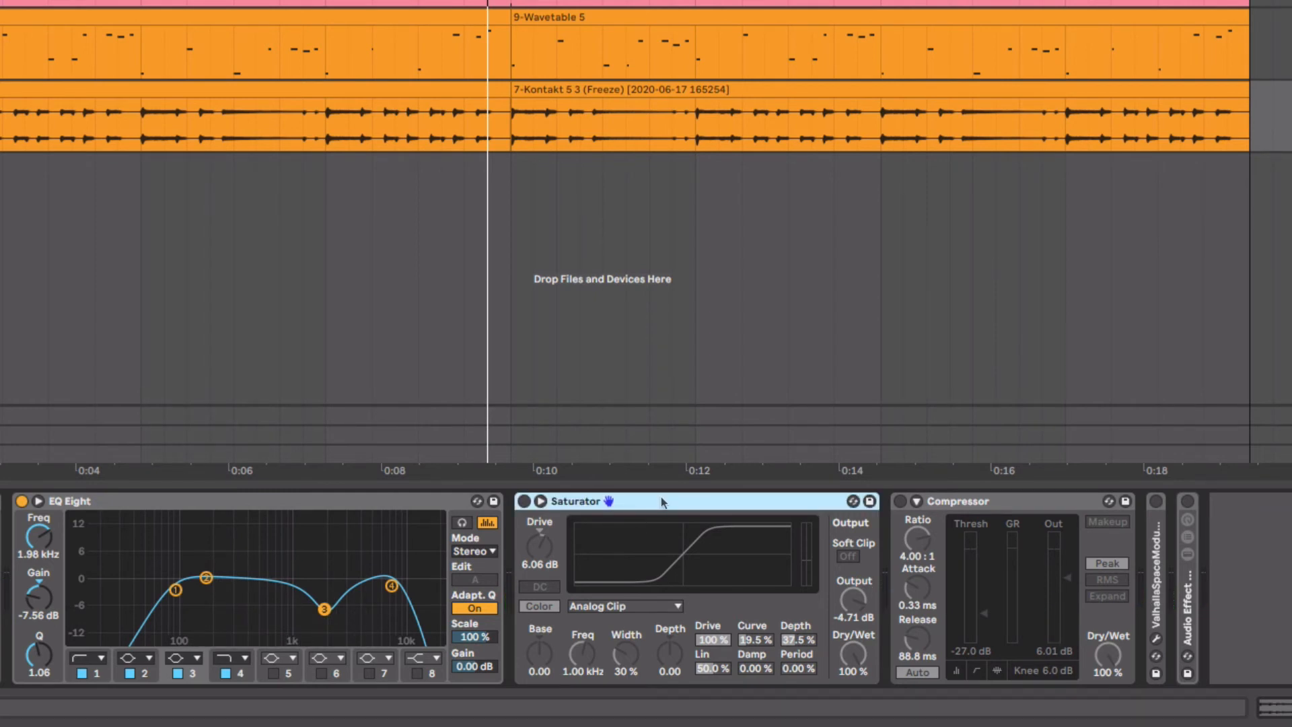
key(ctrl+0)
click(539, 555)
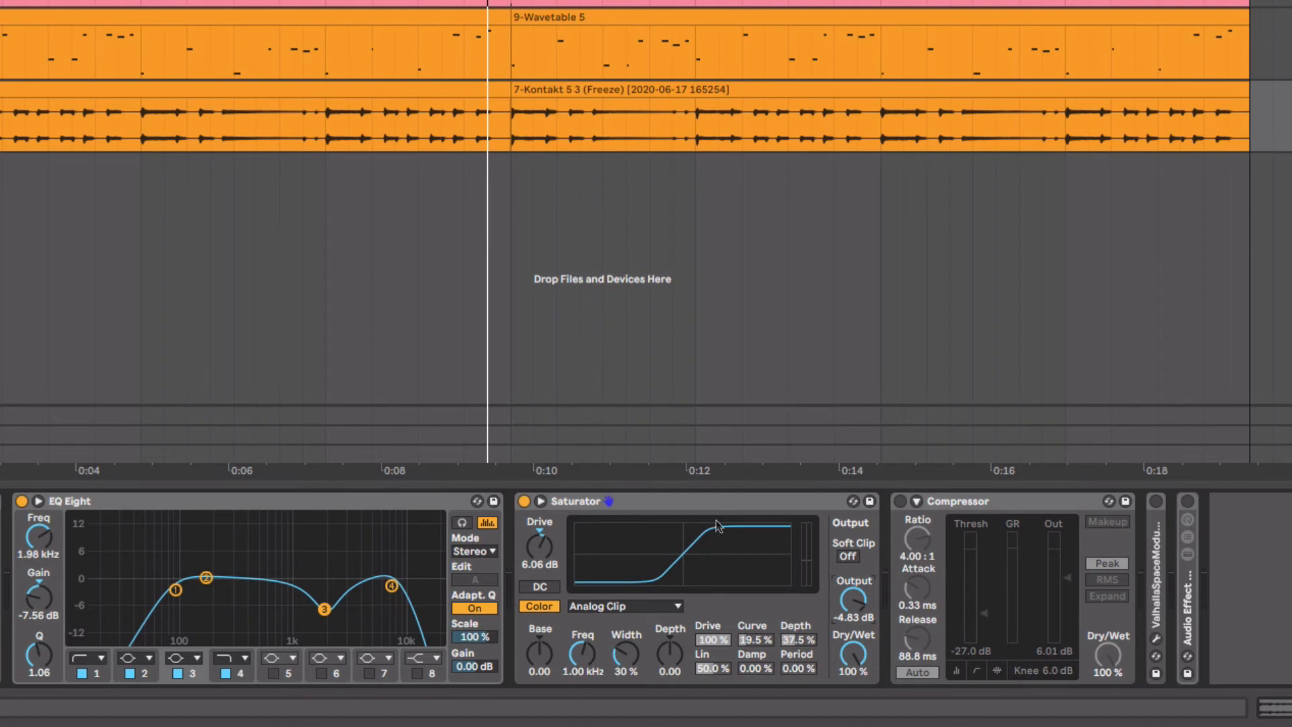
key(space)
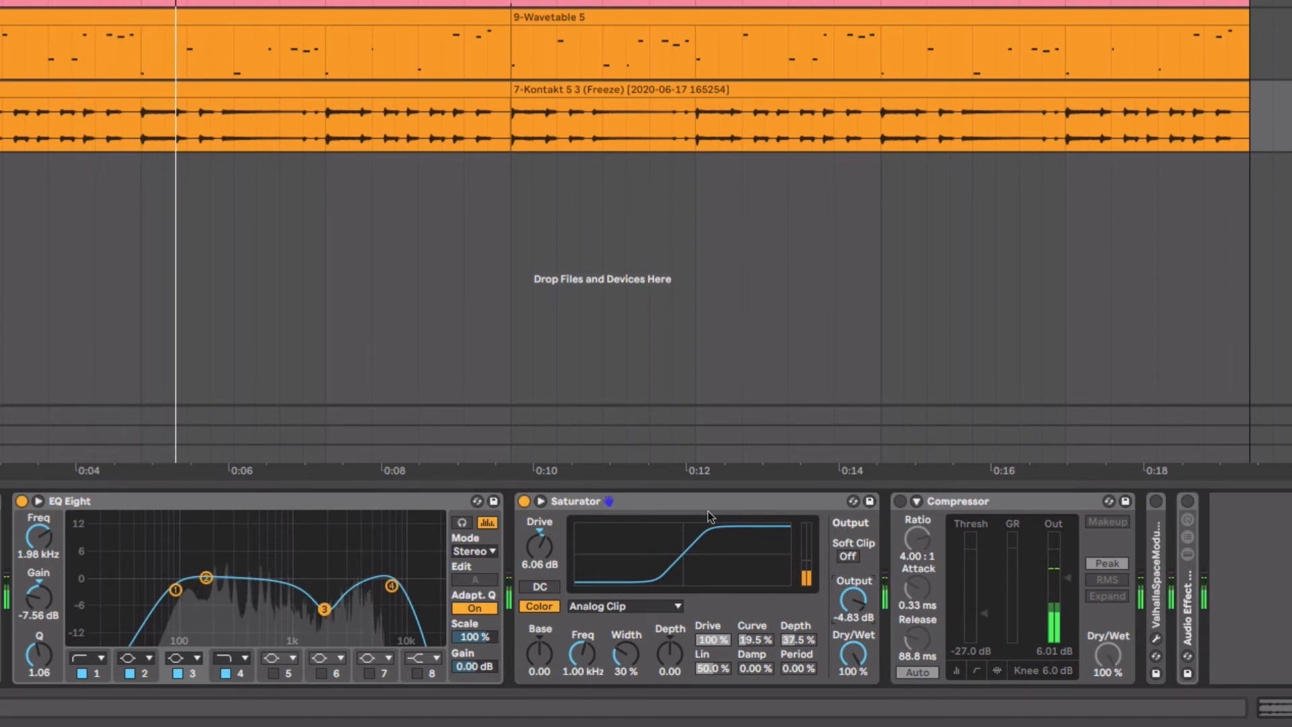
click(707, 501)
- Enable the Compressor on the E Guitar, review its ratio and attack, and play the guitar through it
click(1009, 502)
key(space)
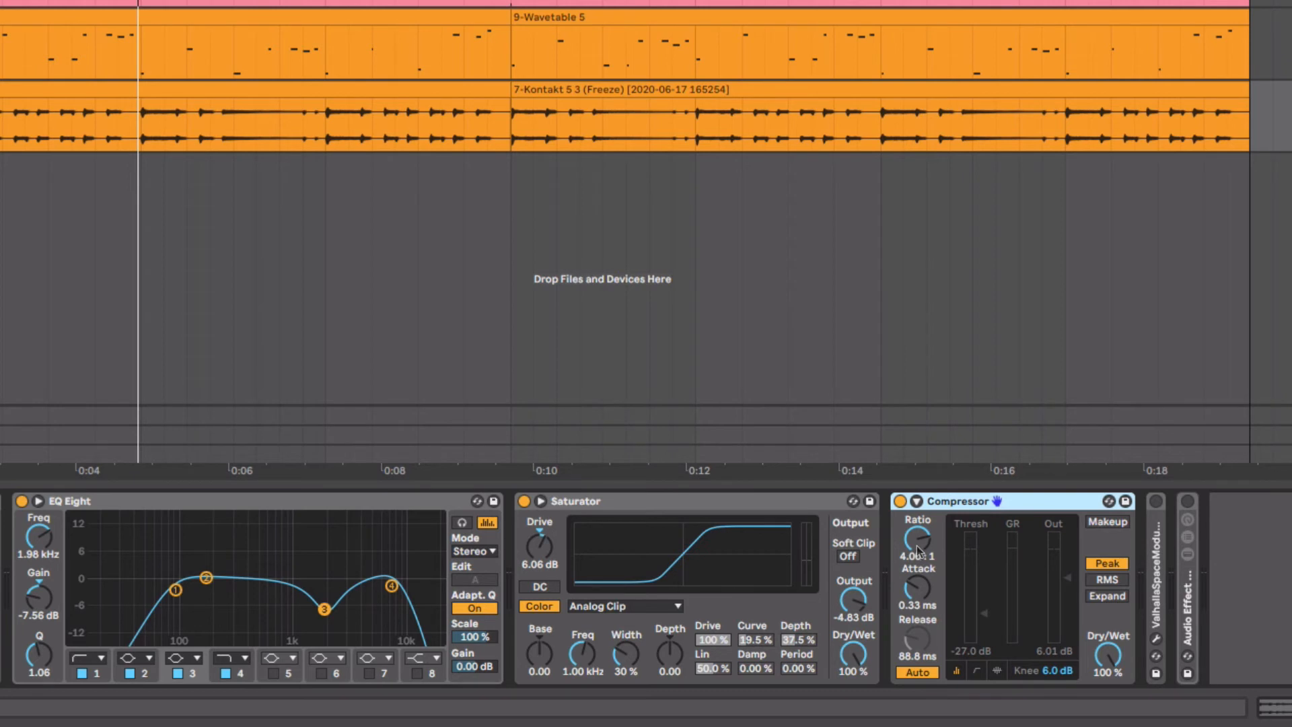
click(918, 576)
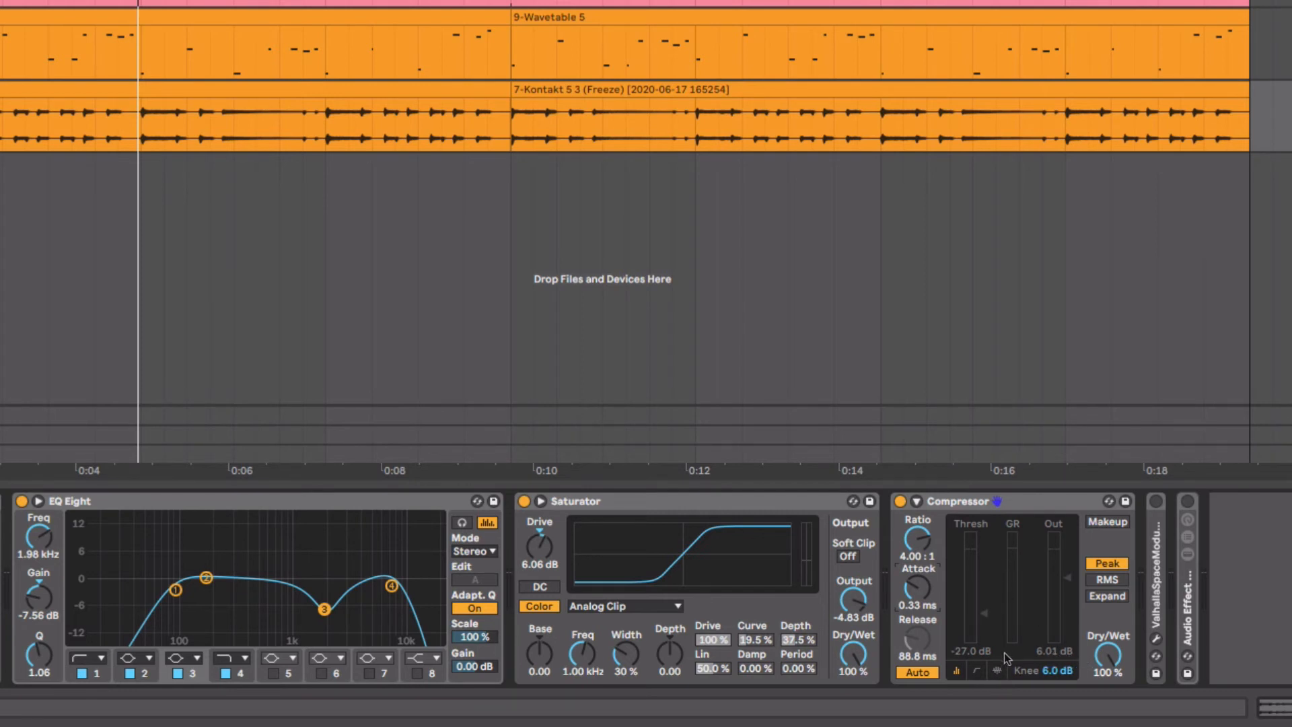
key(space)
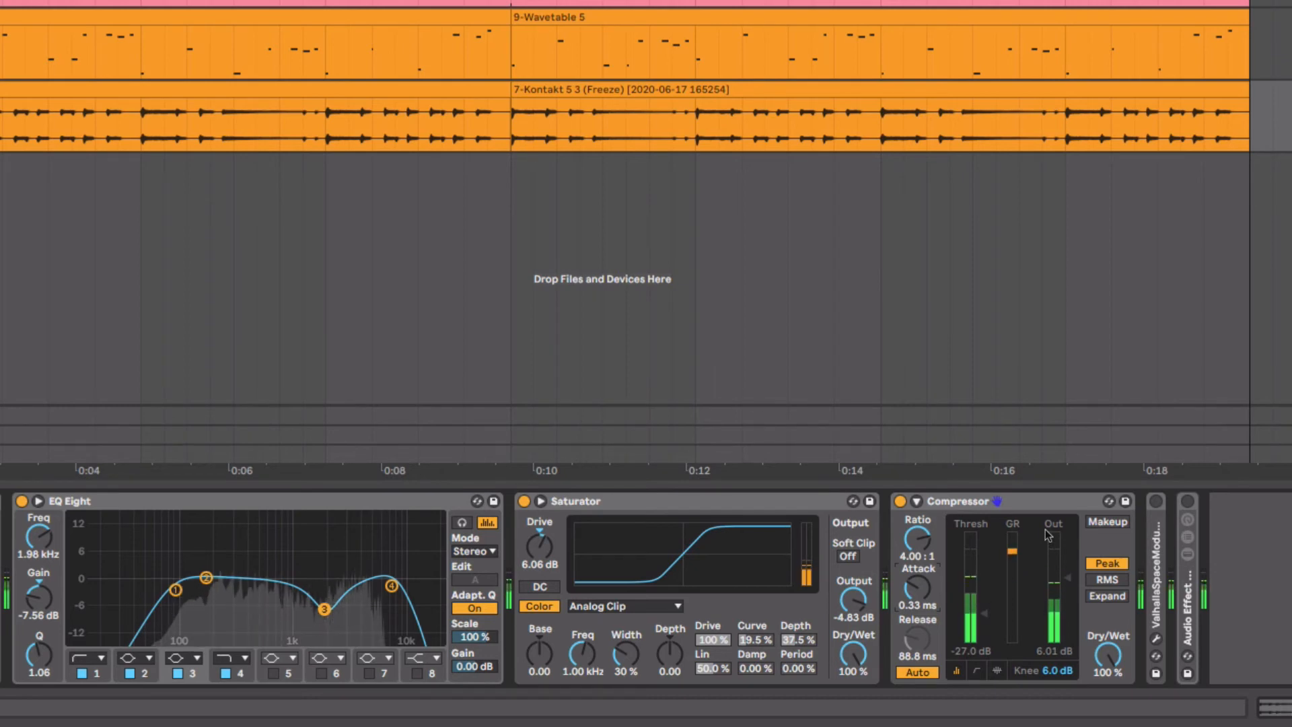
- Enable and unfold ValhallaSpaceModulator on the E Guitar, show its DeepChorus settings, and play briefly
click(1157, 536)
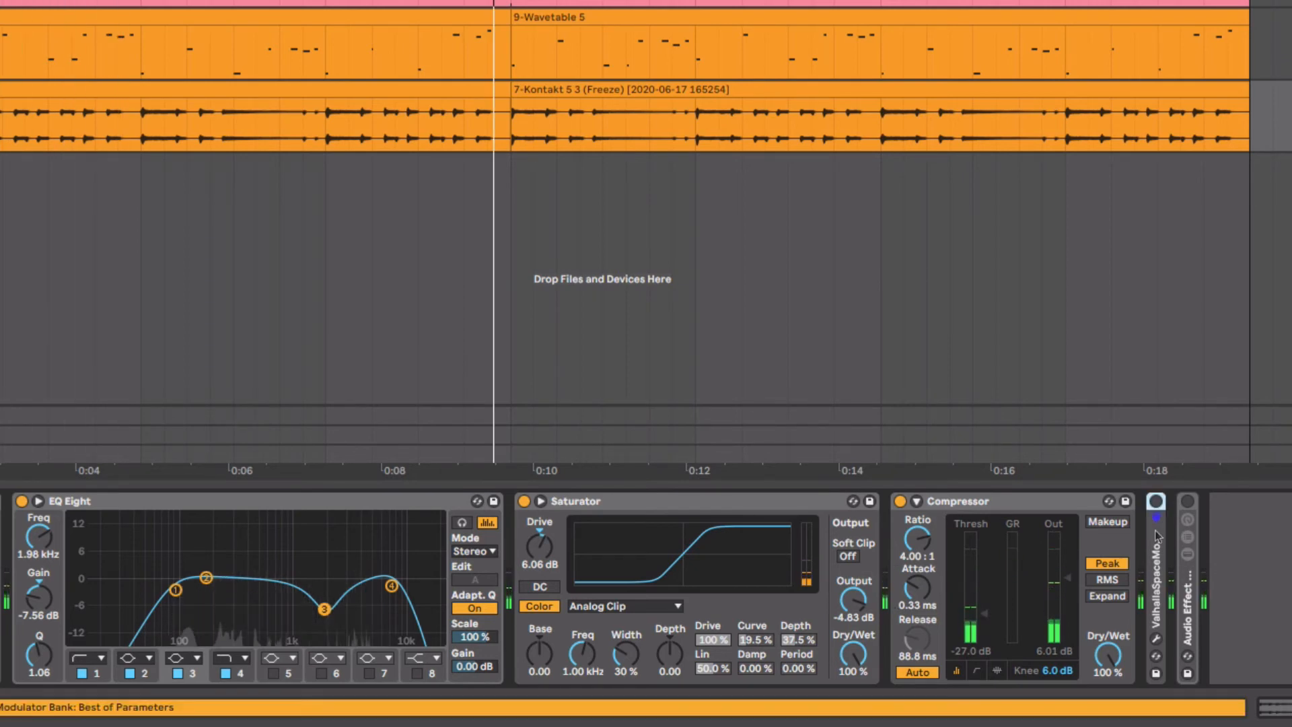
key(space)
click(1156, 501)
double_click(1158, 526)
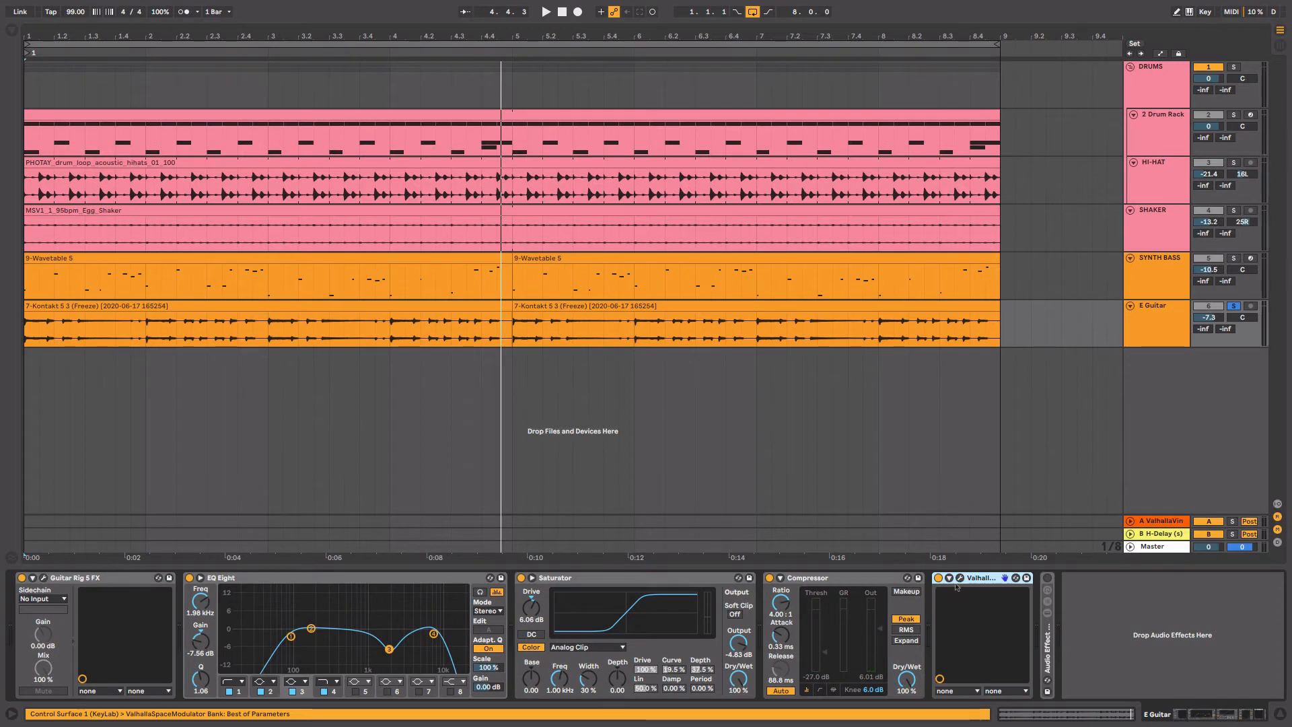
click(960, 579)
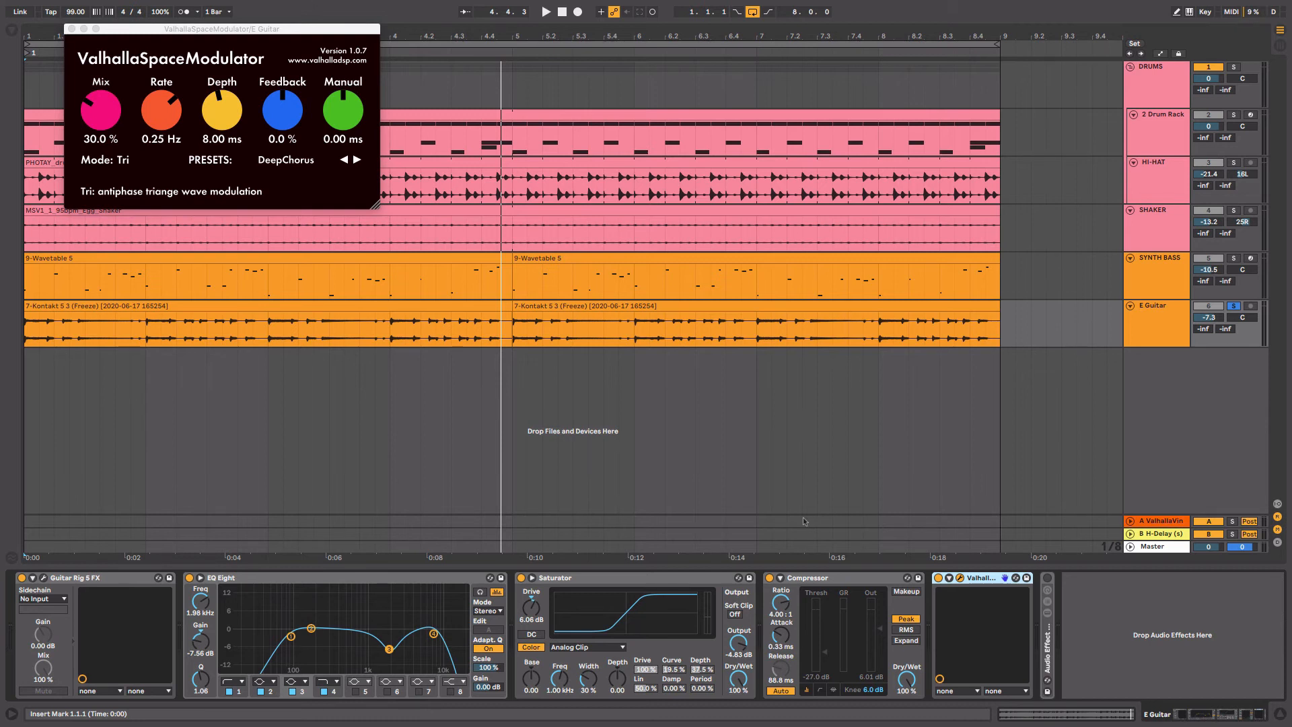
key(space)
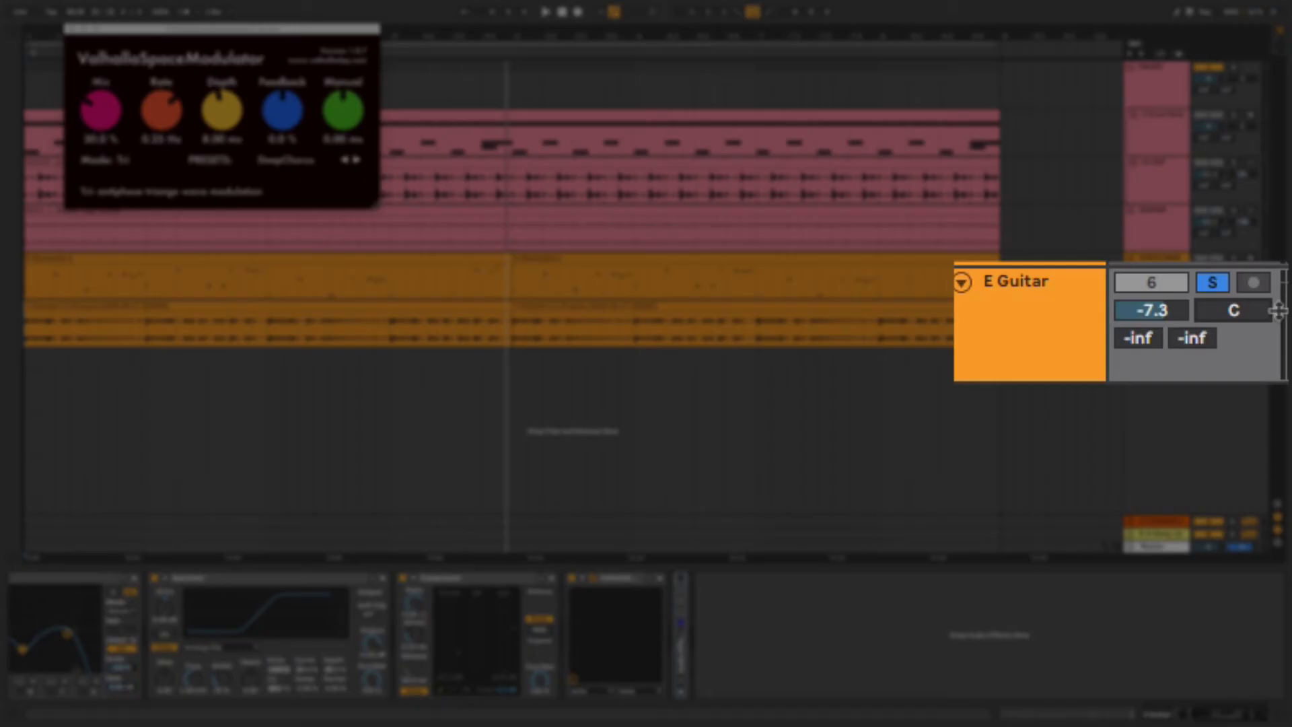
- Replace the Audio Effect Rack at the end of the E Guitar chain with a new empty Audio Effect Rack
drag(1255, 317, 1265, 315)
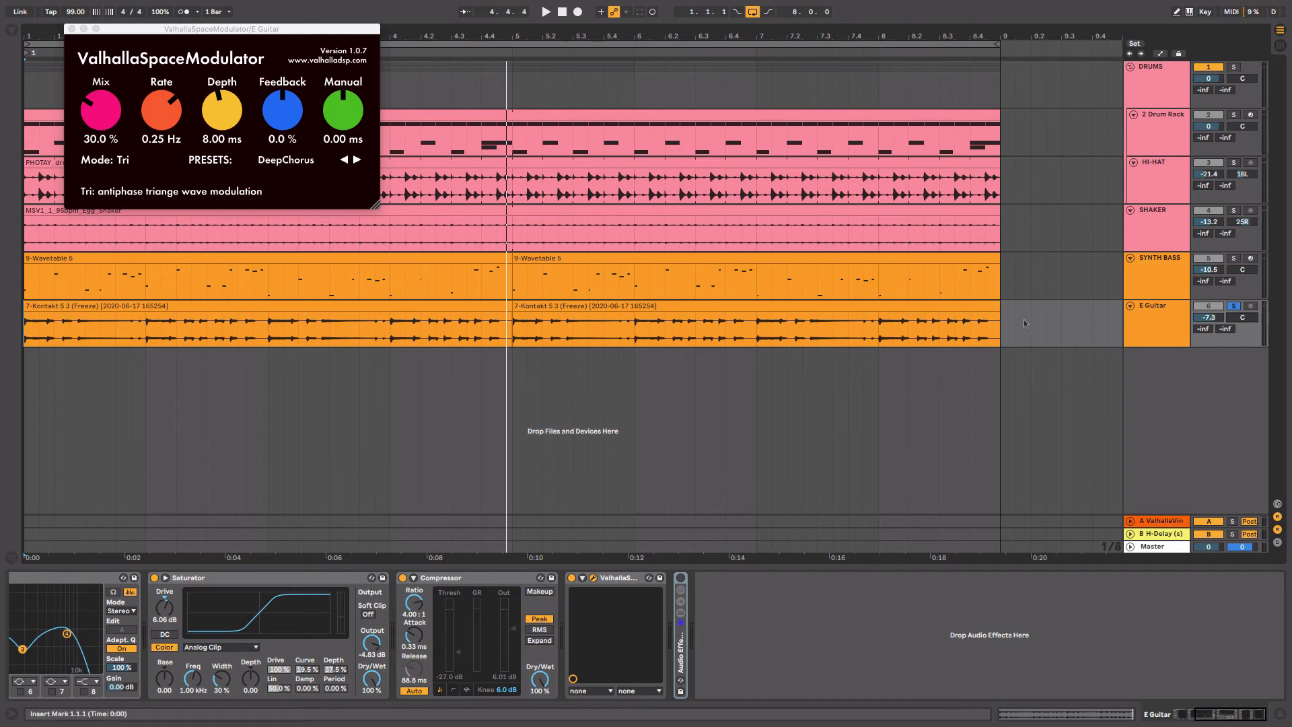
click(1143, 323)
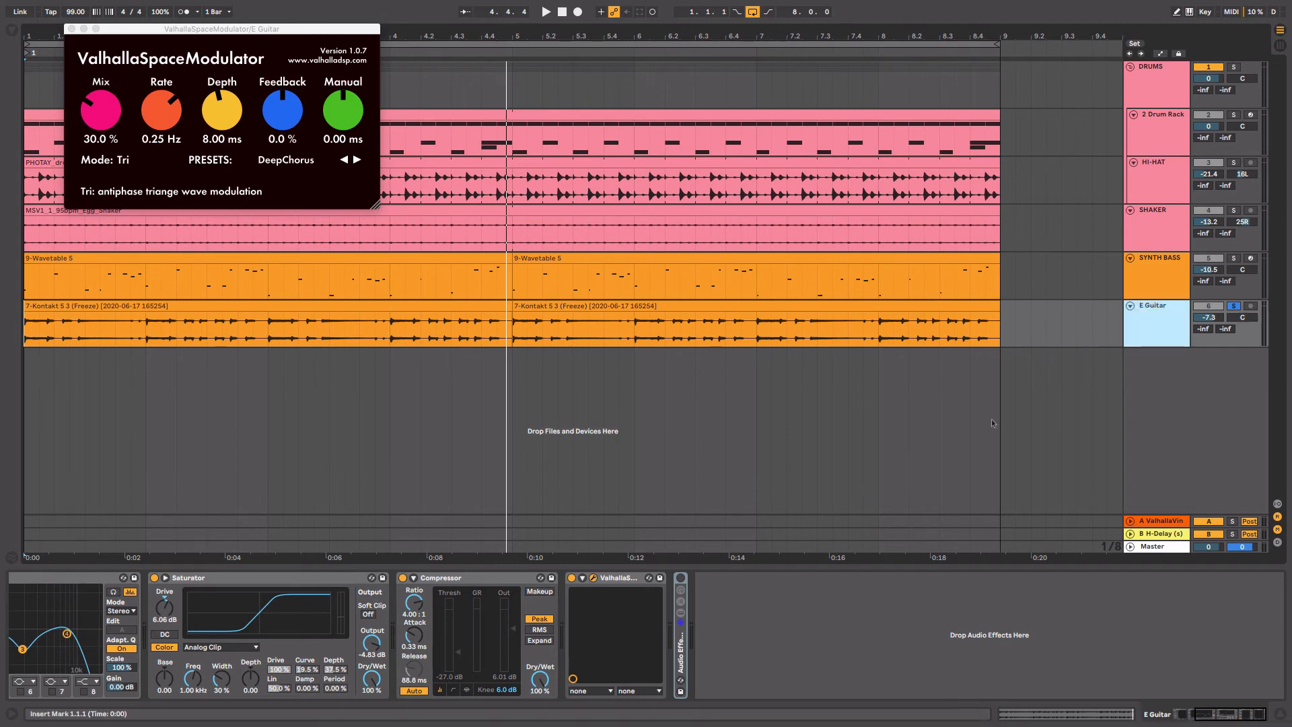
double_click(682, 640)
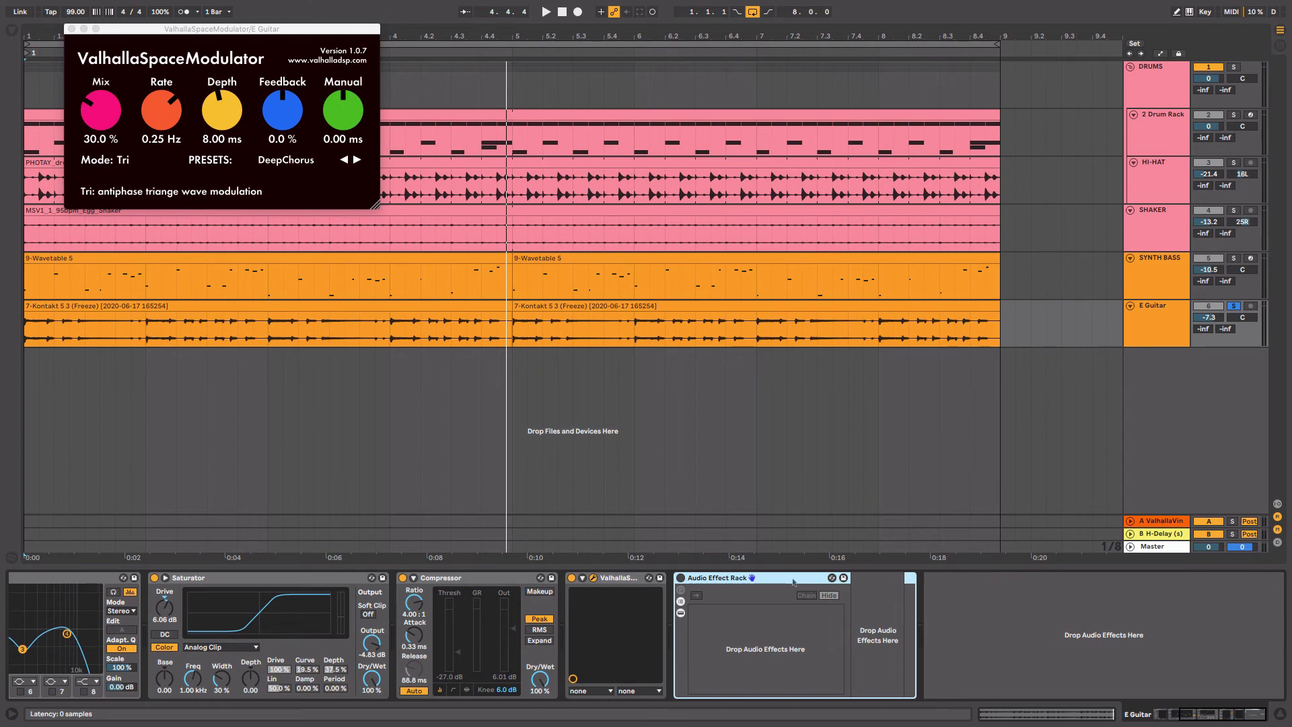
key(Delete)
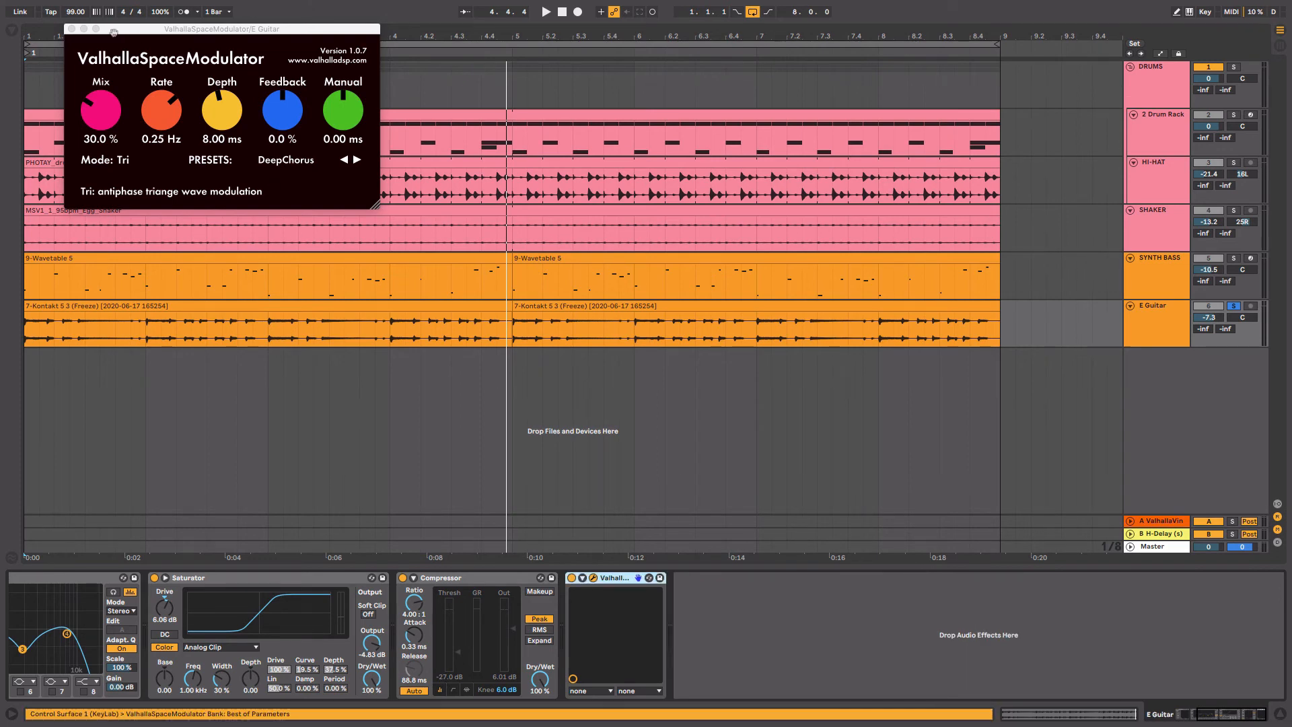
click(71, 29)
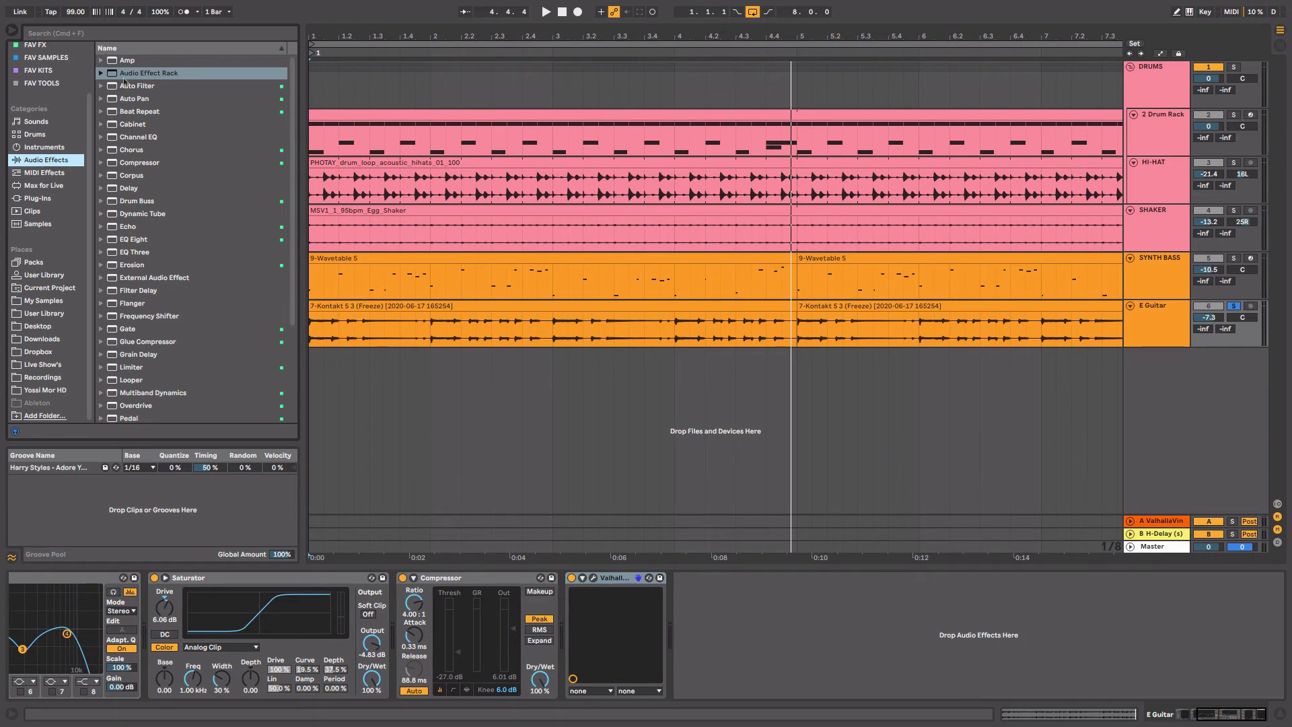
drag(124, 80, 821, 615)
key(super+alt+b)
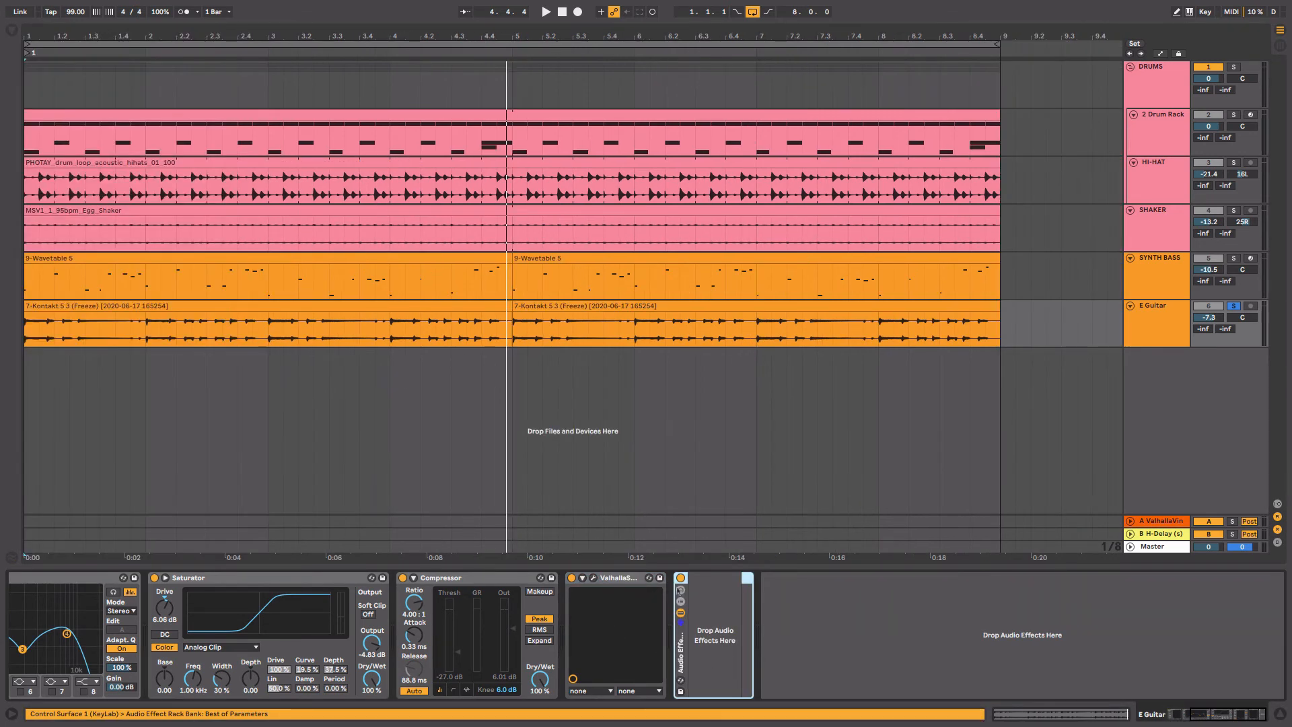
- Show the chain list of the new Audio Effect Rack, create a chain panned to 50L, and play the guitar through it
click(681, 601)
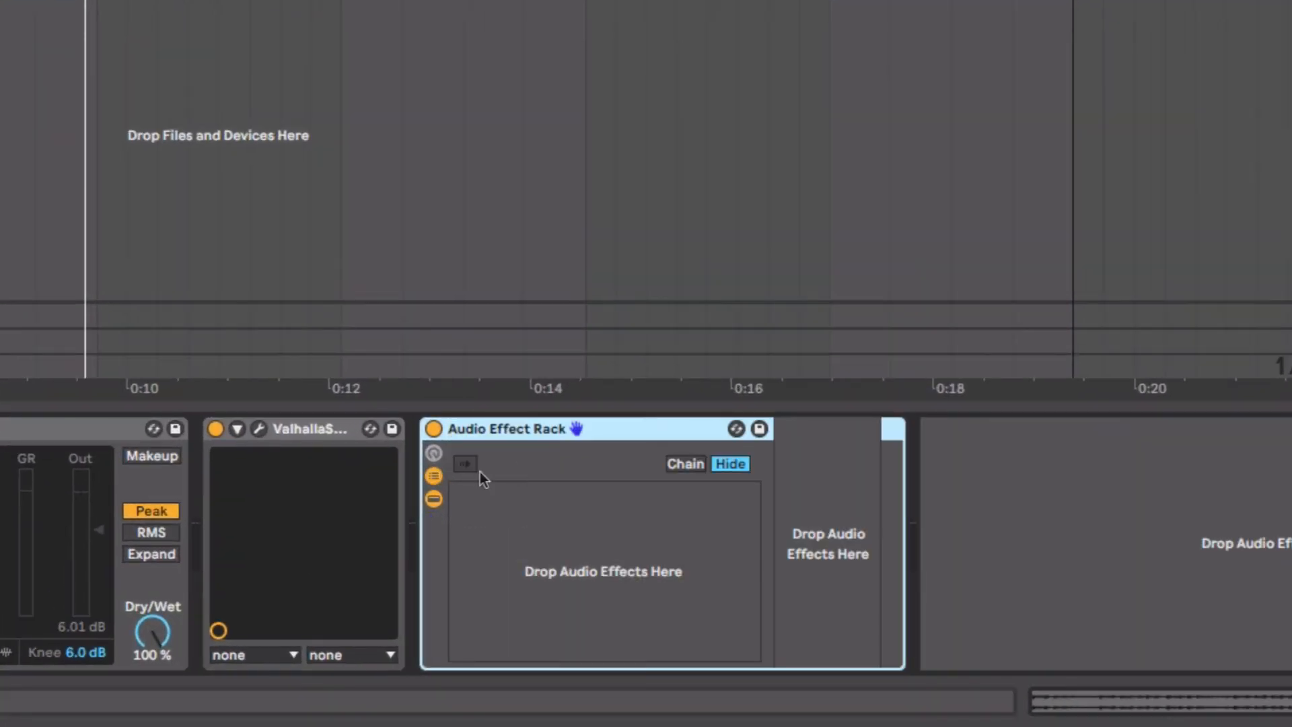
click(507, 522)
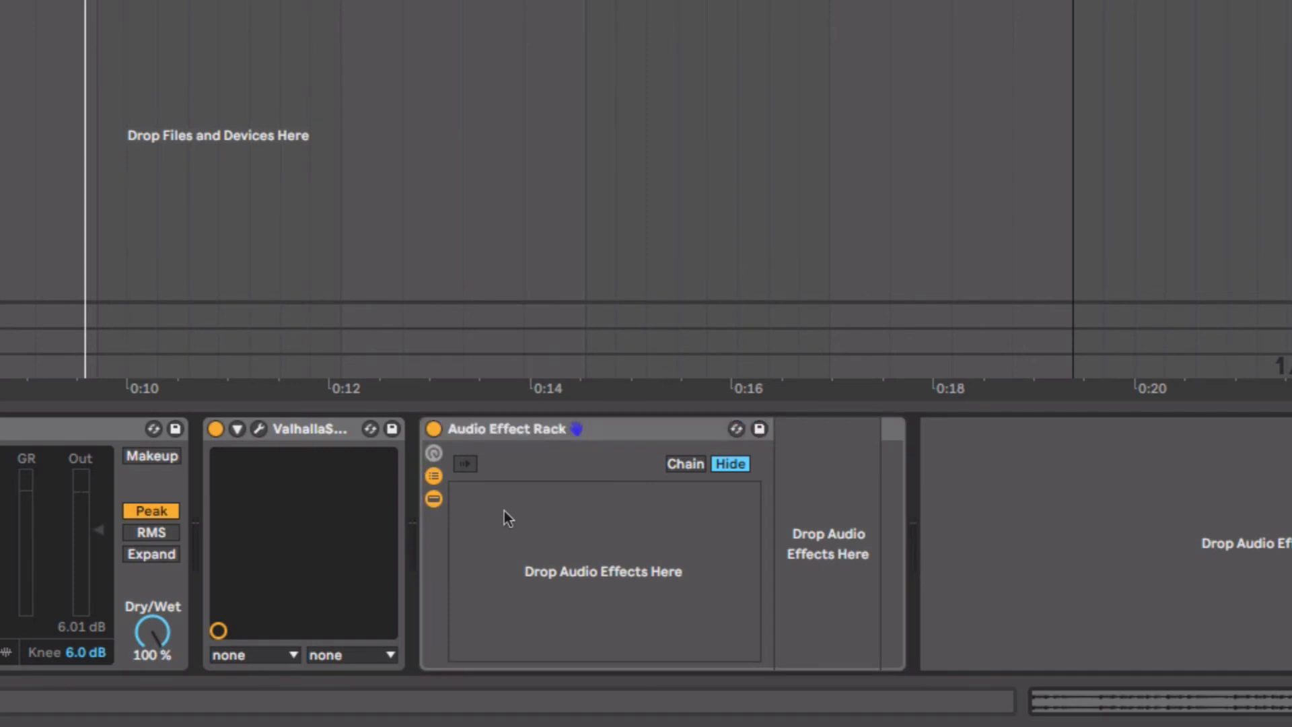
right_click(504, 511)
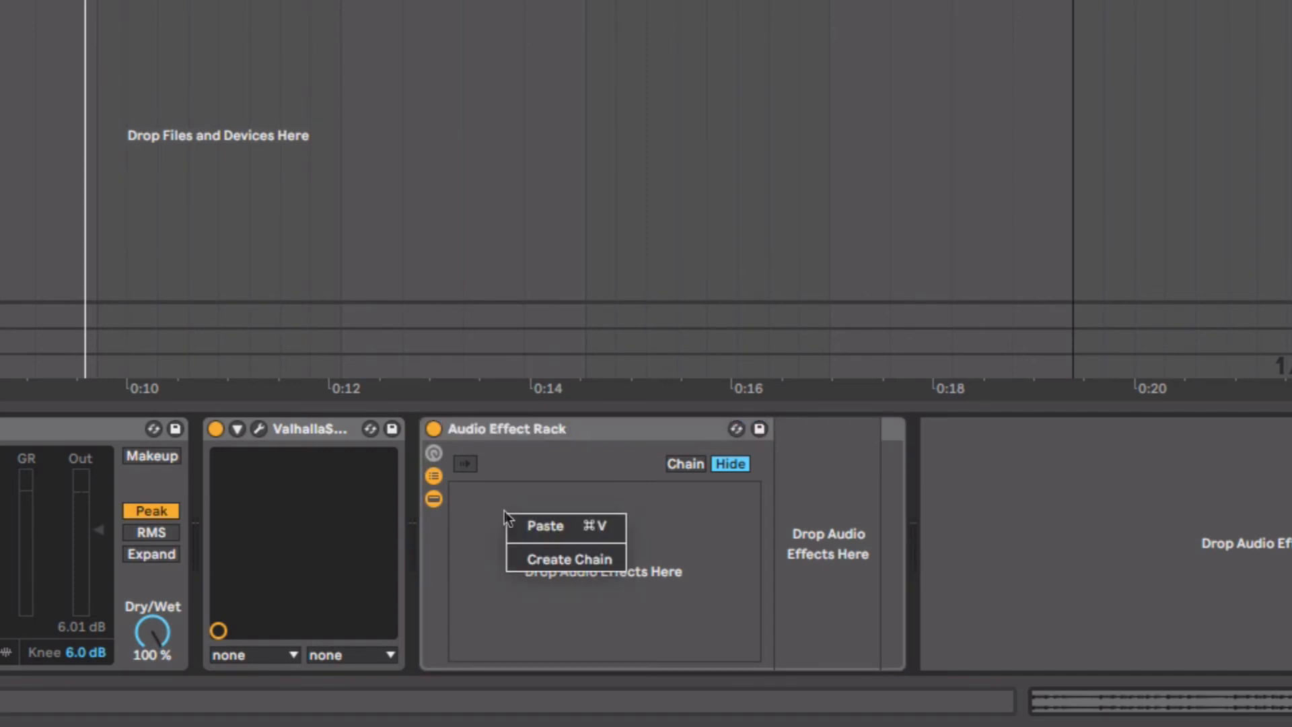
click(569, 559)
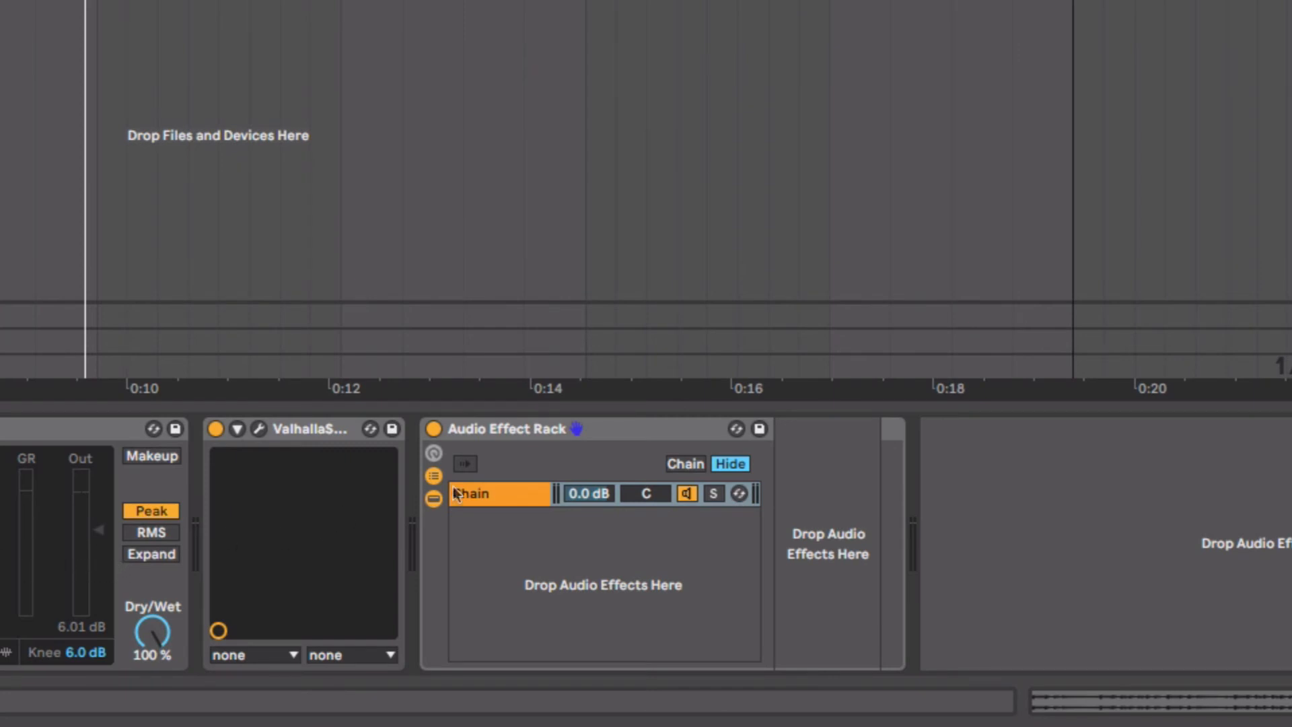
click(505, 499)
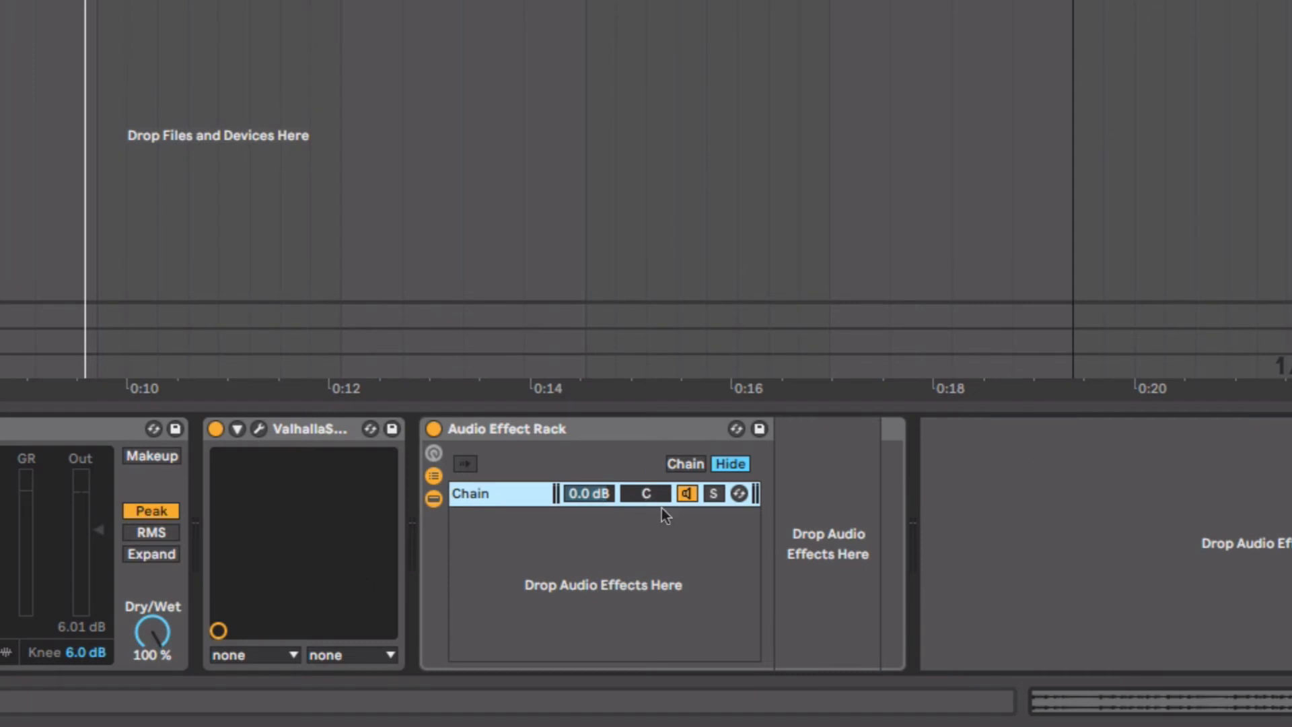
drag(645, 497, 645, 532)
key(space)
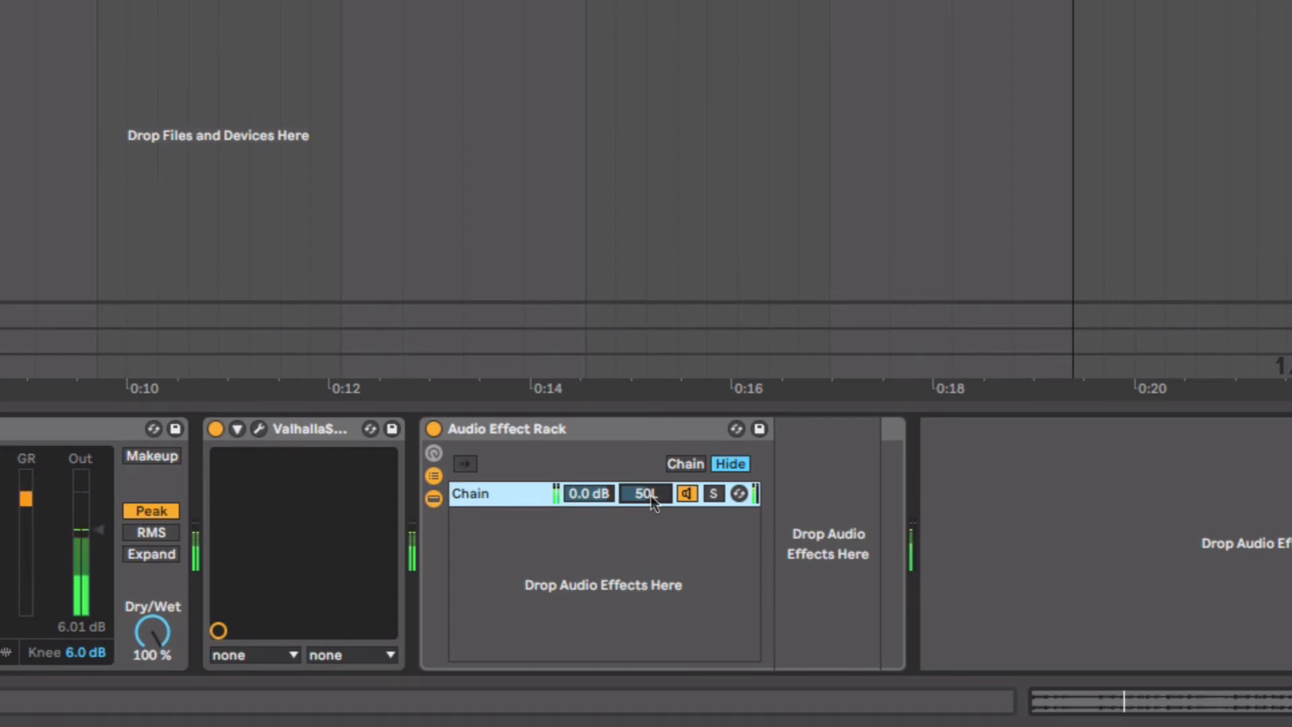
- Rename the left-panned chain in the Audio Effect Rack as Dry
double_click(506, 504)
text(L)
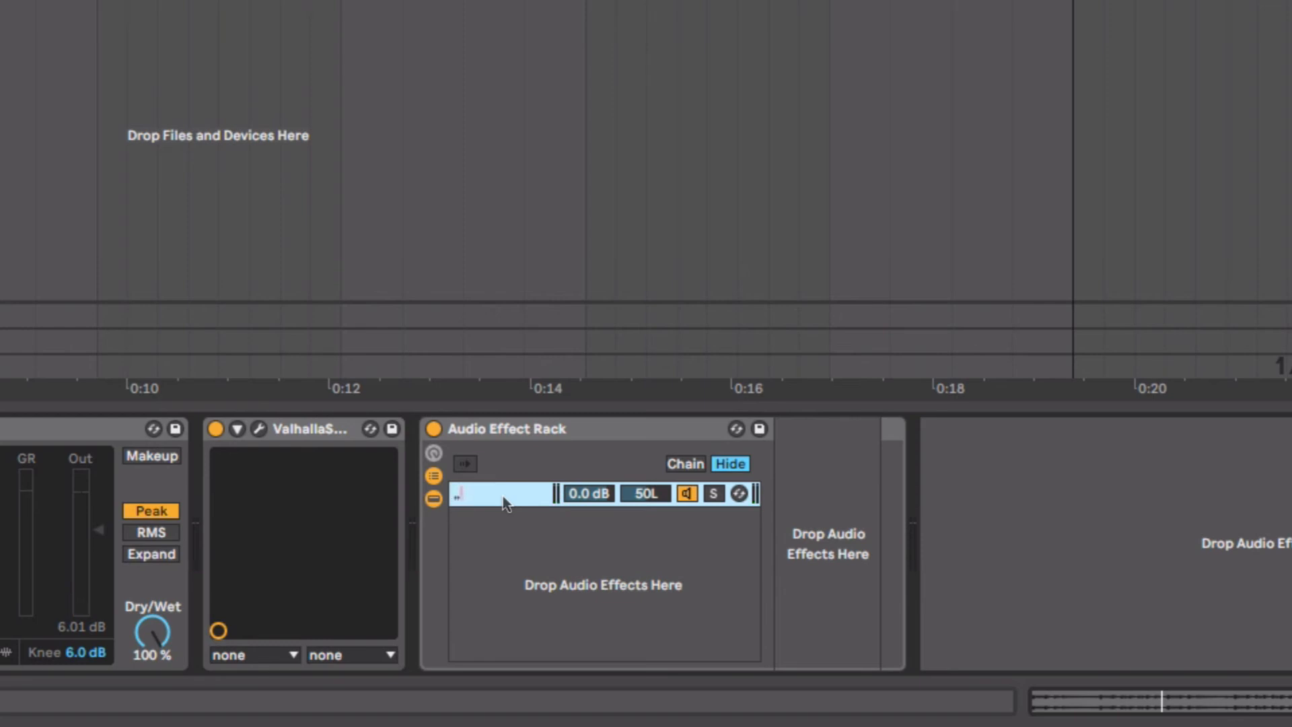
text(Dry)
key(Return)
- Create a second chain below Dry, pan it to 50R, and play the guitar with that chain soloed
right_click(499, 517)
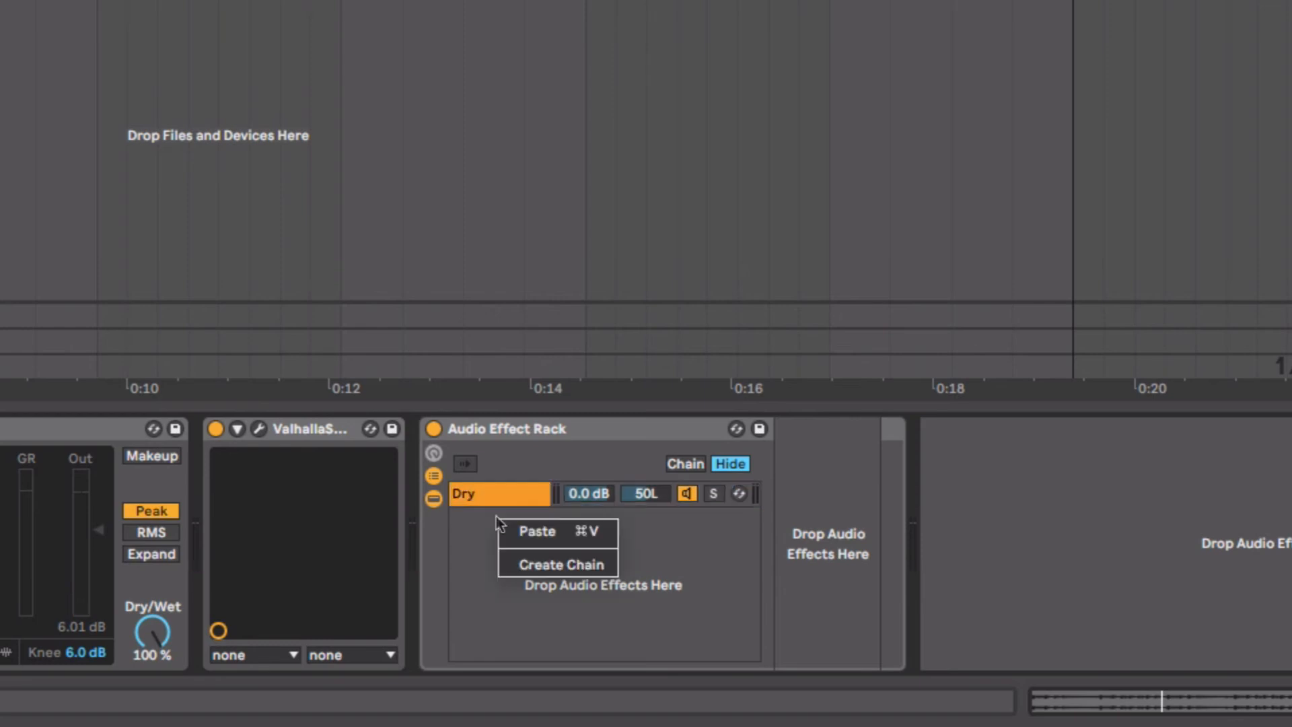
click(558, 564)
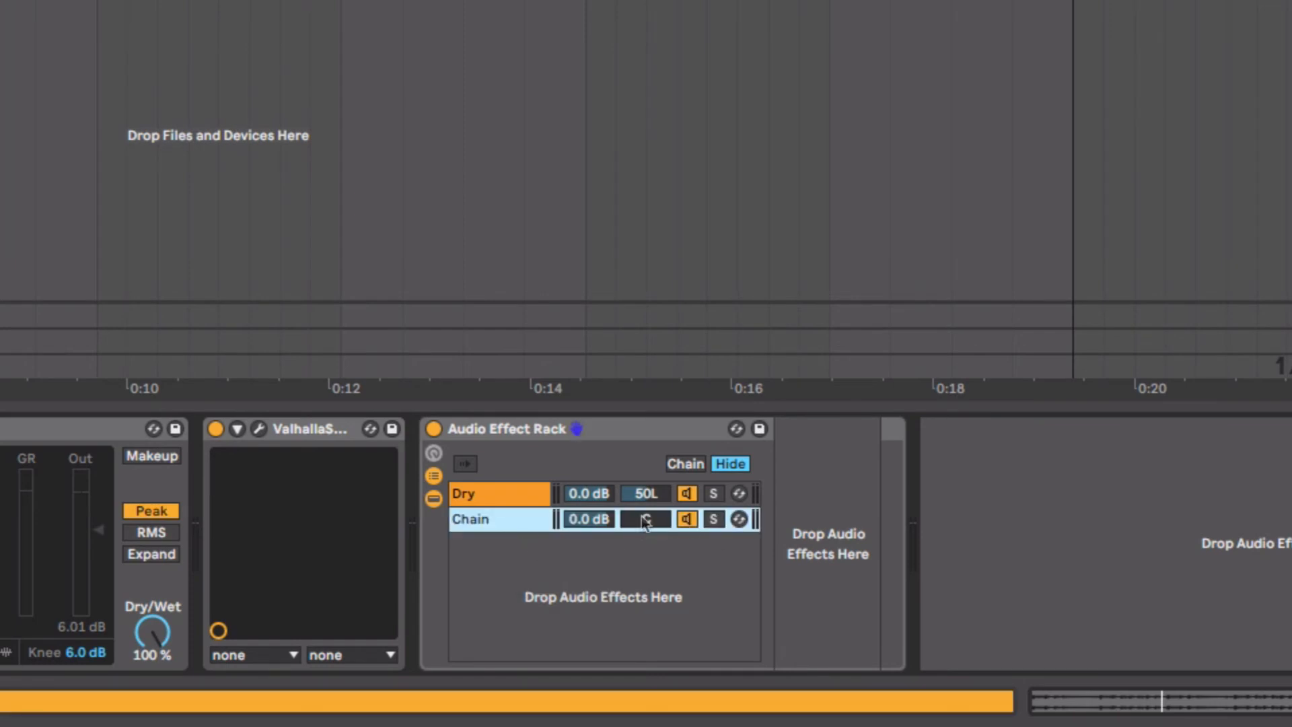
drag(642, 517, 642, 447)
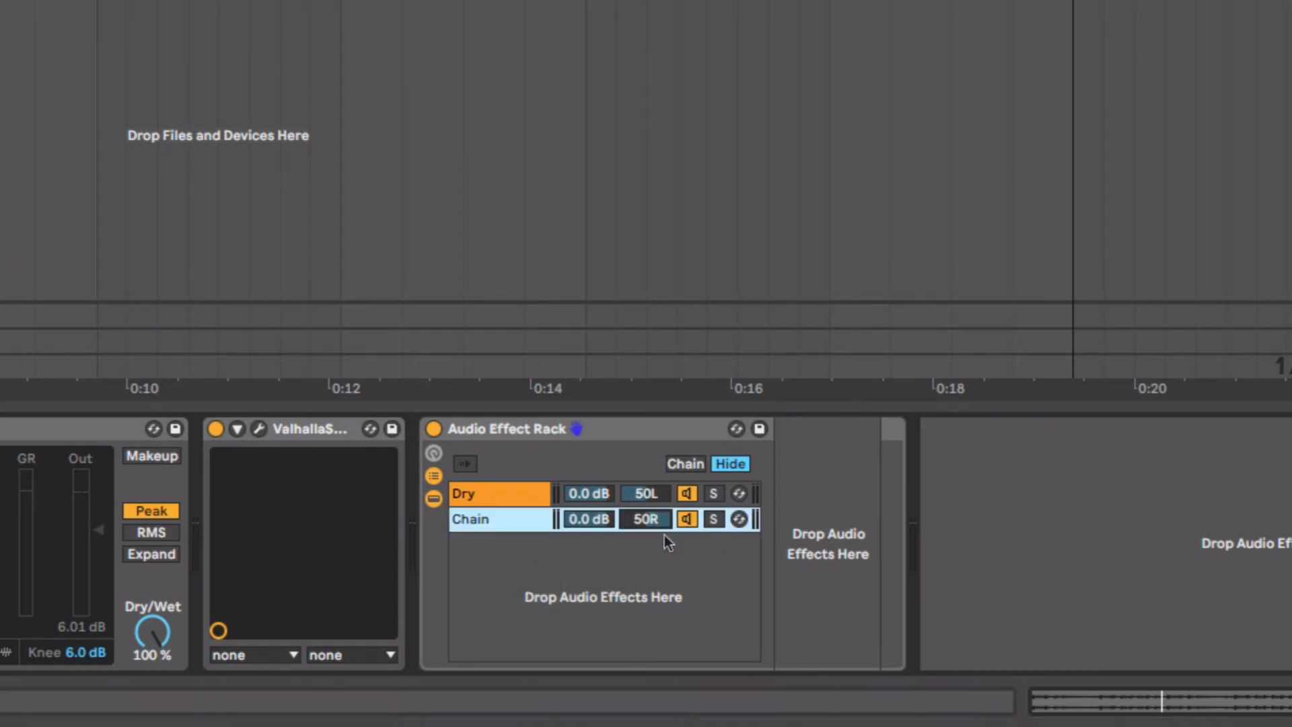
click(714, 519)
key(space)
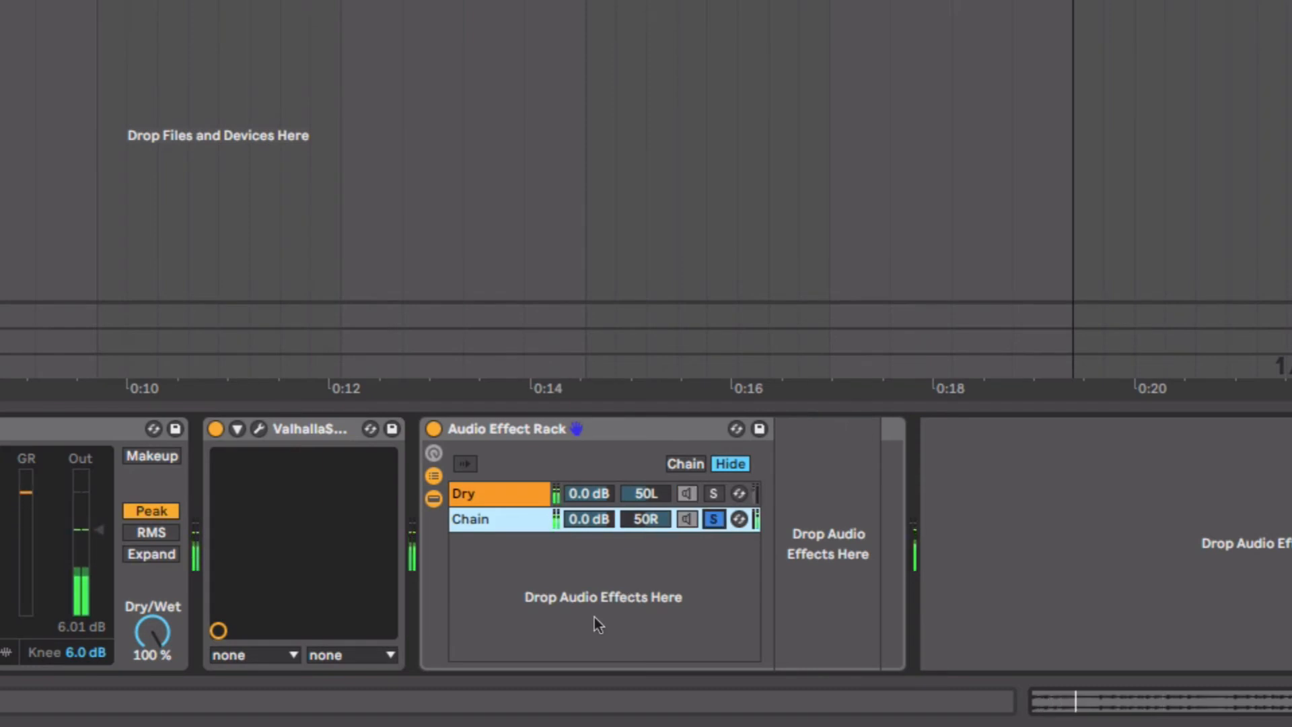
- Rename the right-panned chain in the Audio Effect Rack as Wet
key(super+r)
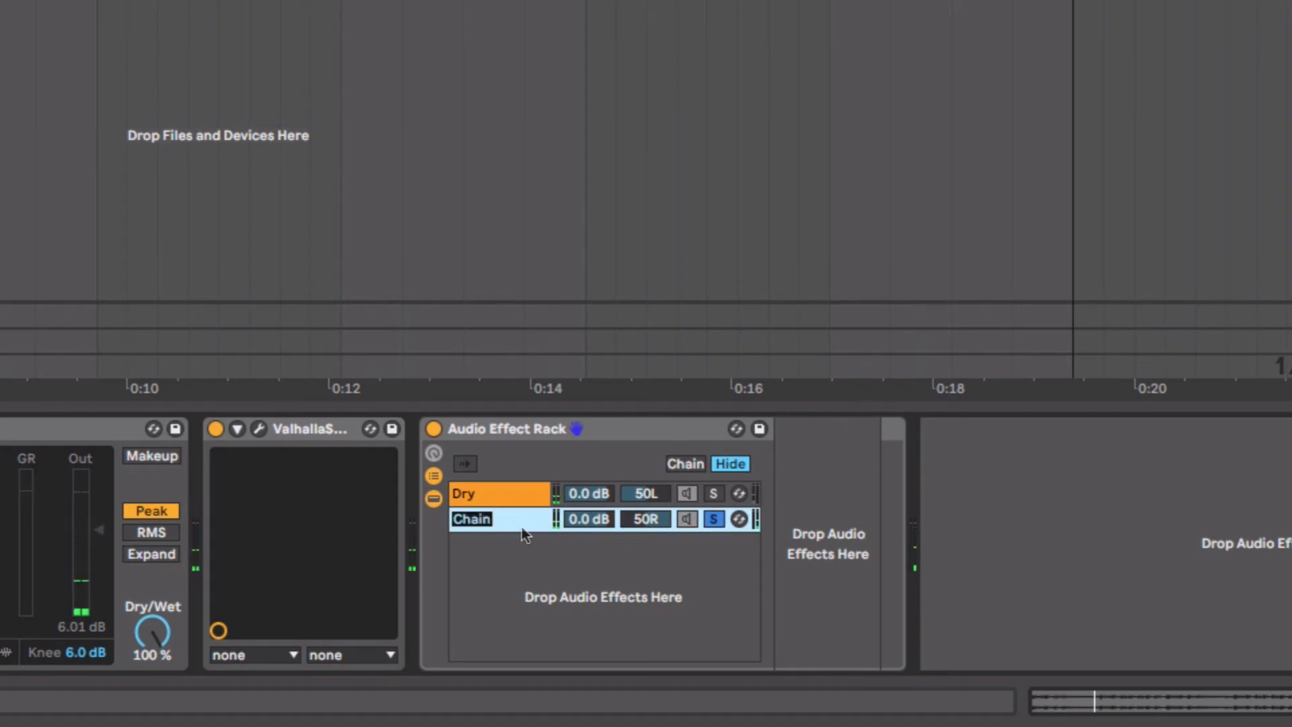
text(Wet)
key(Return)
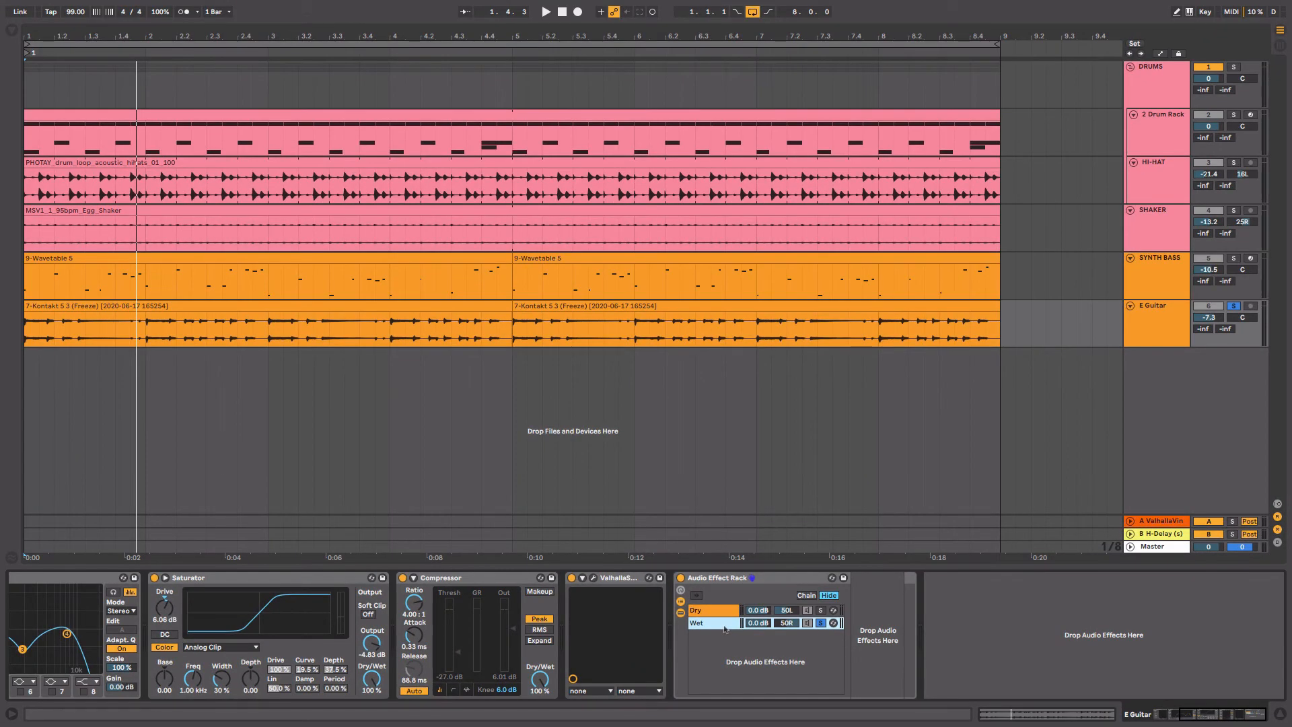
- Find the RVerb plug-in in the browser and load it onto the Wet chain
key(super+alt+b)
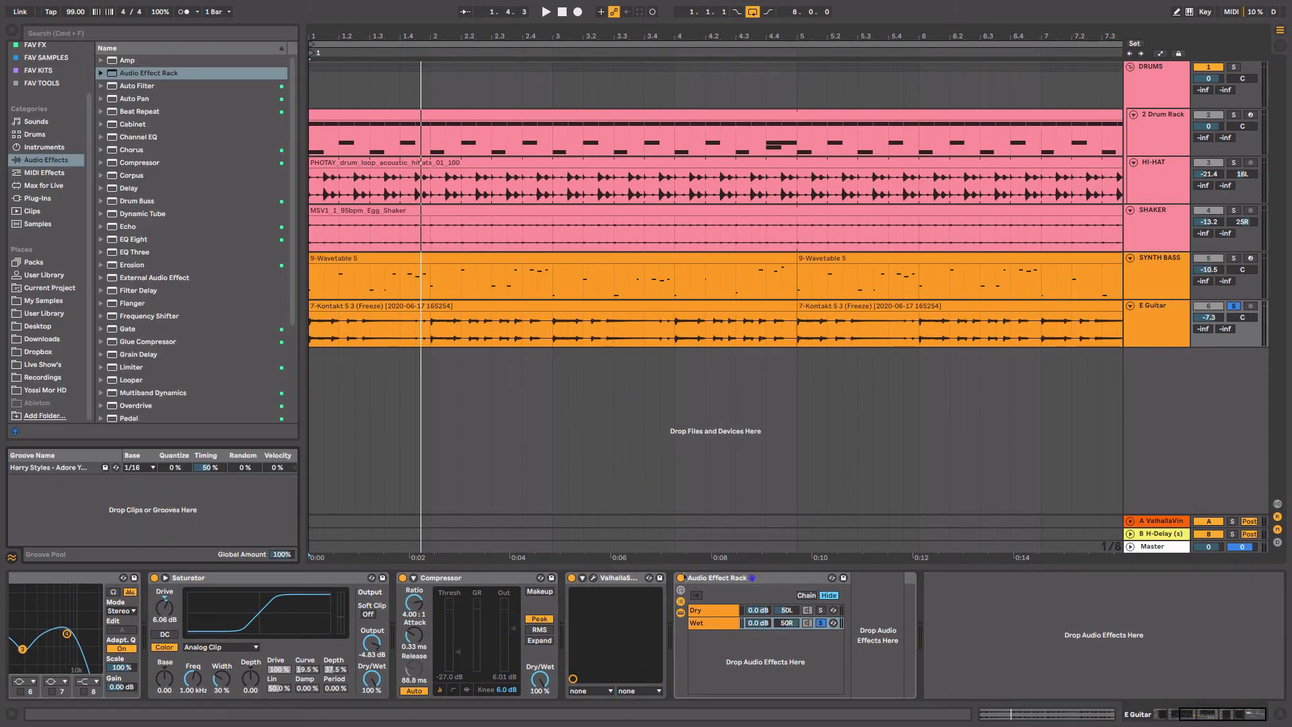
click(34, 200)
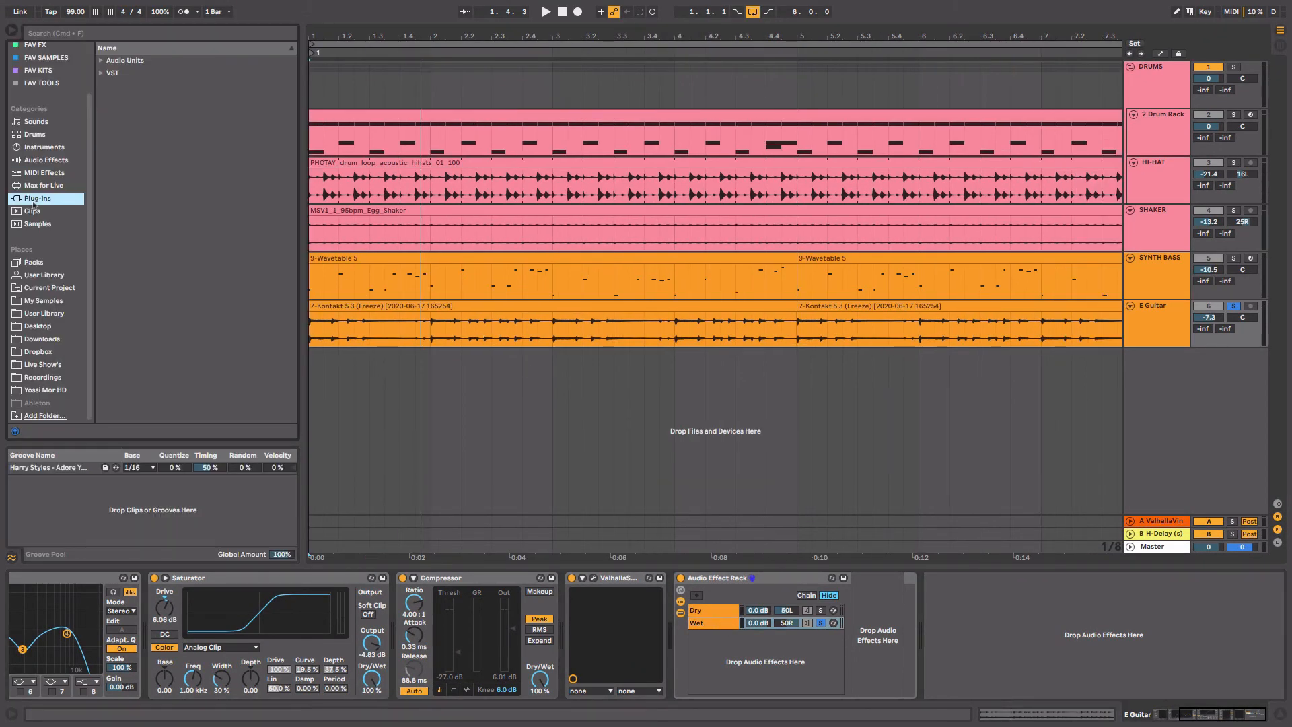
click(113, 33)
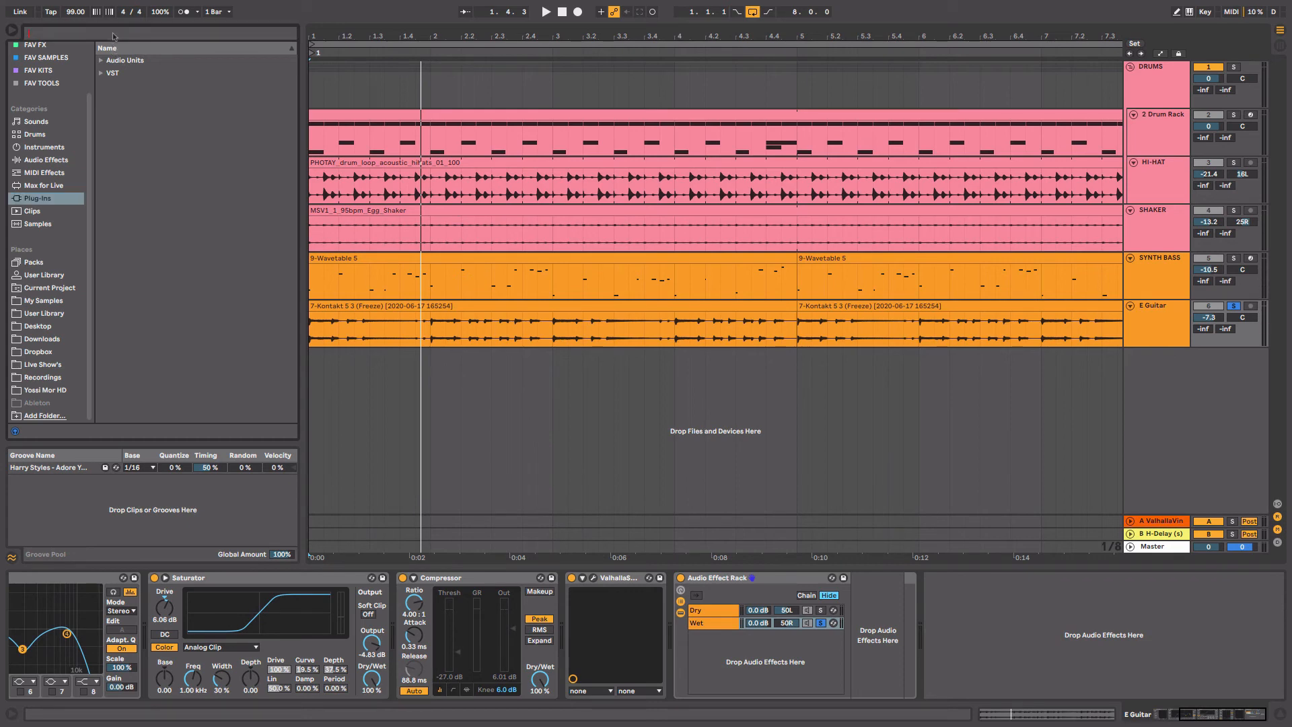
text(rber)
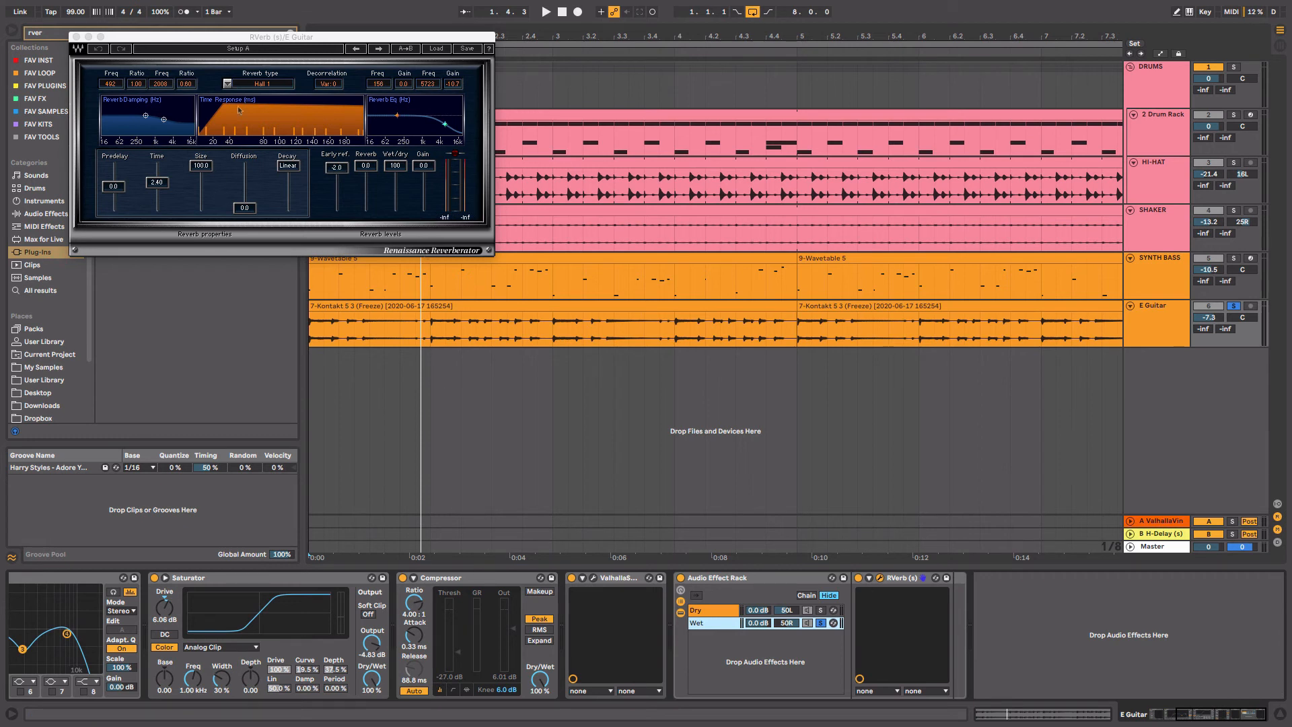
- Set the RVerb reverb type to Room
click(244, 83)
click(244, 83)
click(243, 83)
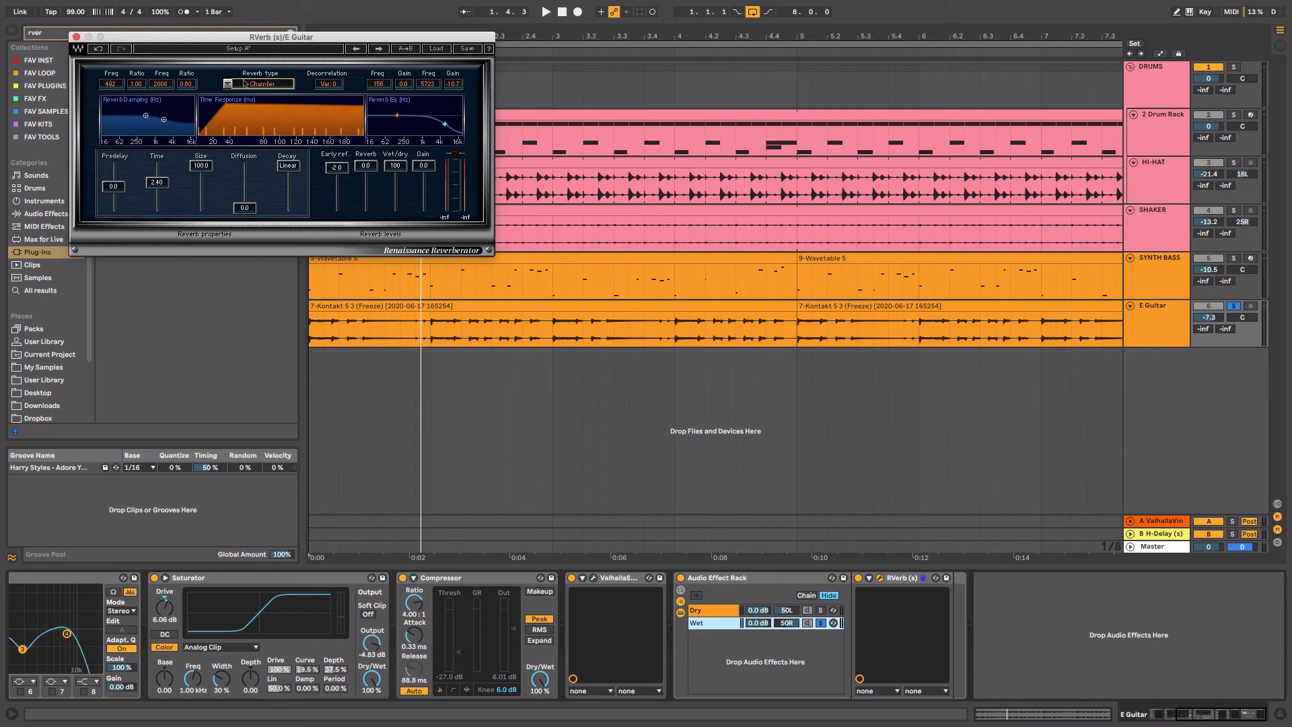
click(233, 82)
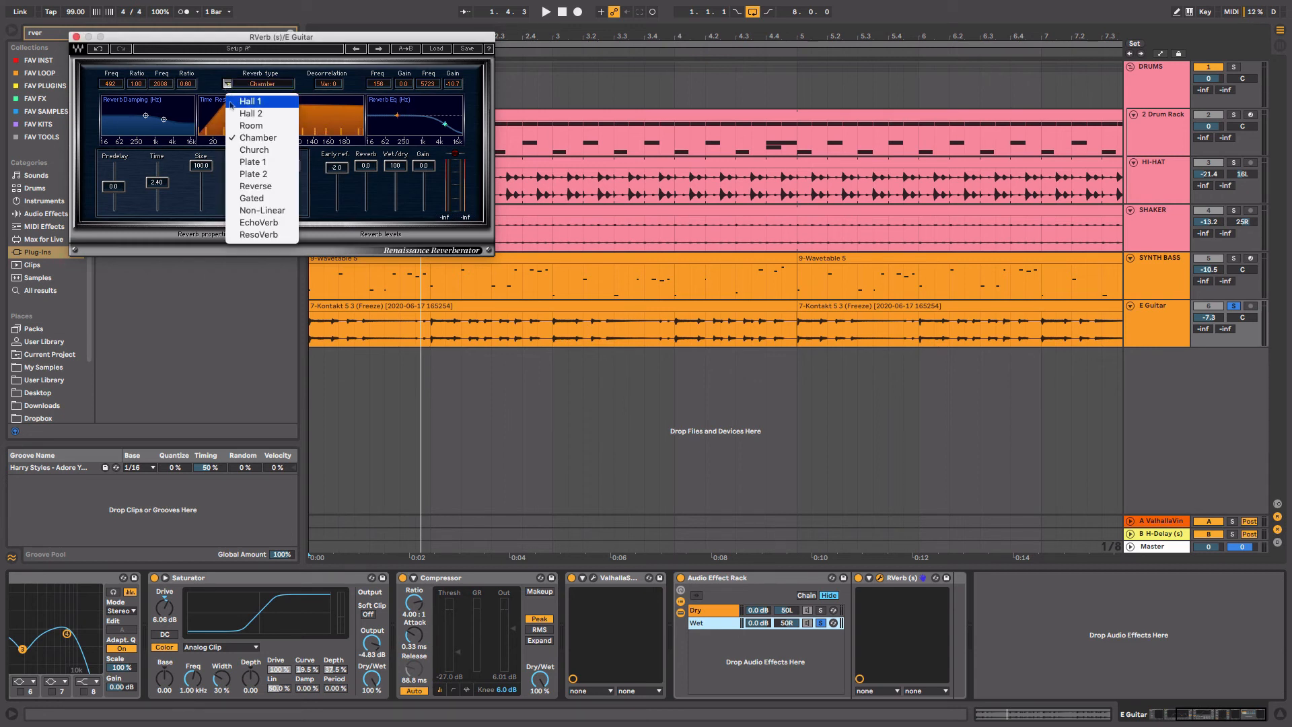
click(237, 127)
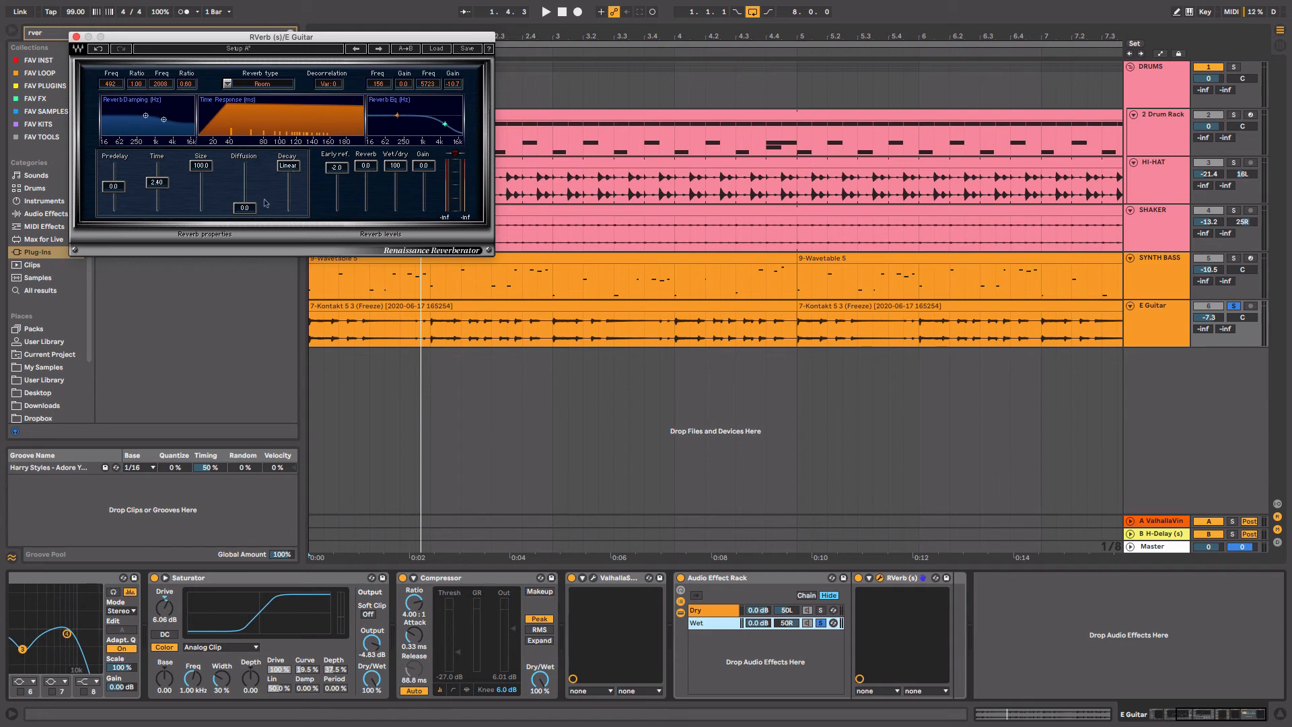
- Reduce the RVerb size to 1.0 and the time to 0.19, and raise the predelay slightly
drag(202, 166, 201, 208)
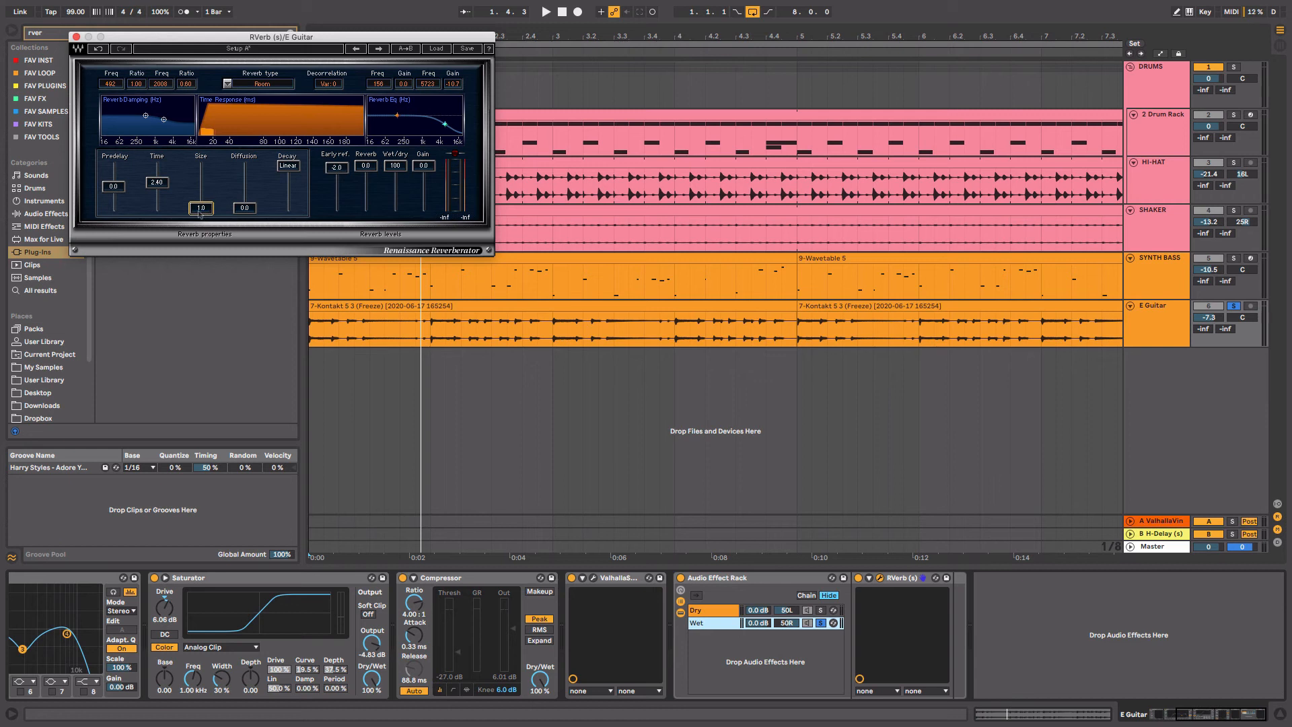
click(162, 194)
drag(161, 185, 115, 185)
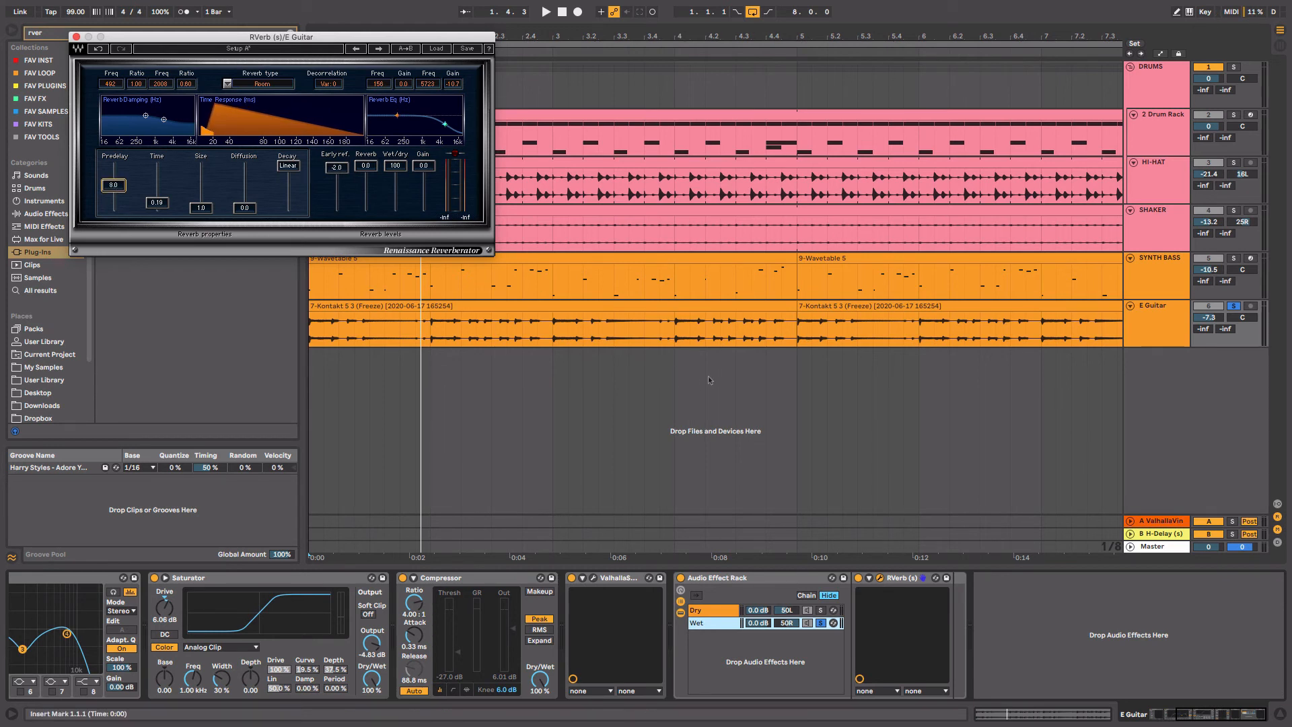
- Flatten the high band of the RVerb's Reverb EQ to about 0.2 gain while playing the soloed Wet chain
key(space)
drag(444, 124, 446, 117)
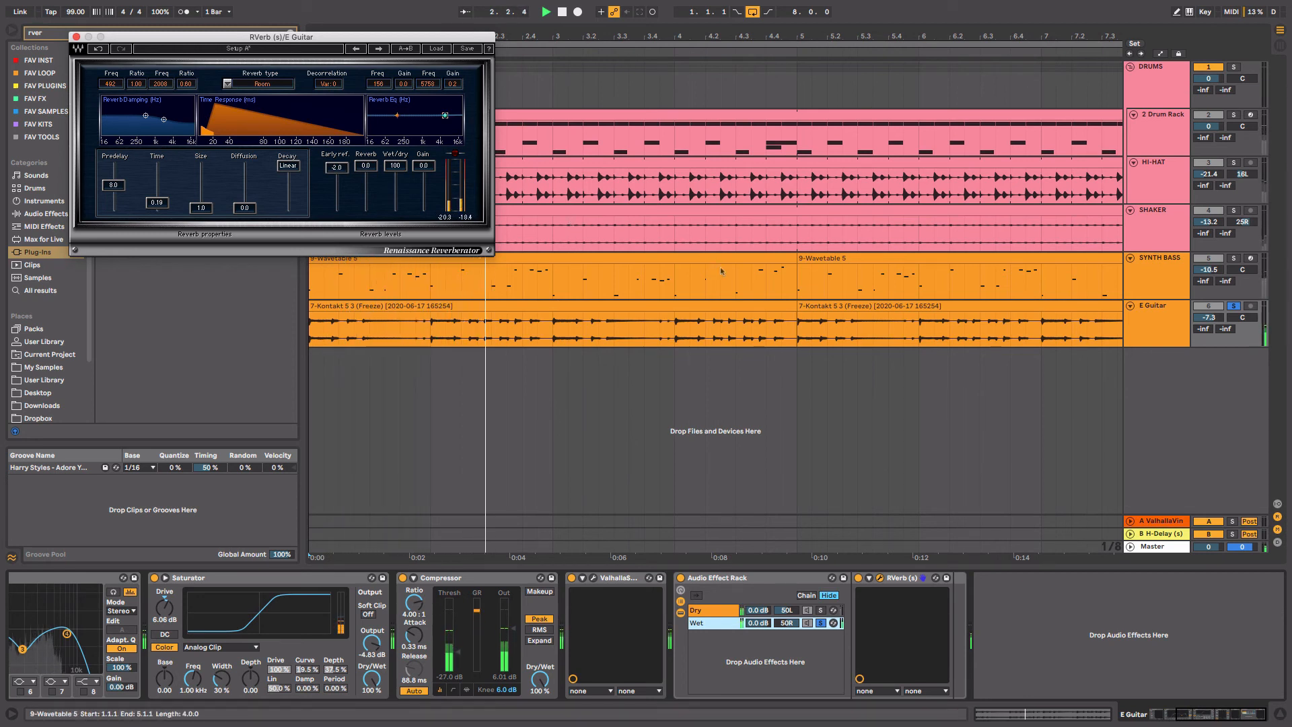
key(space)
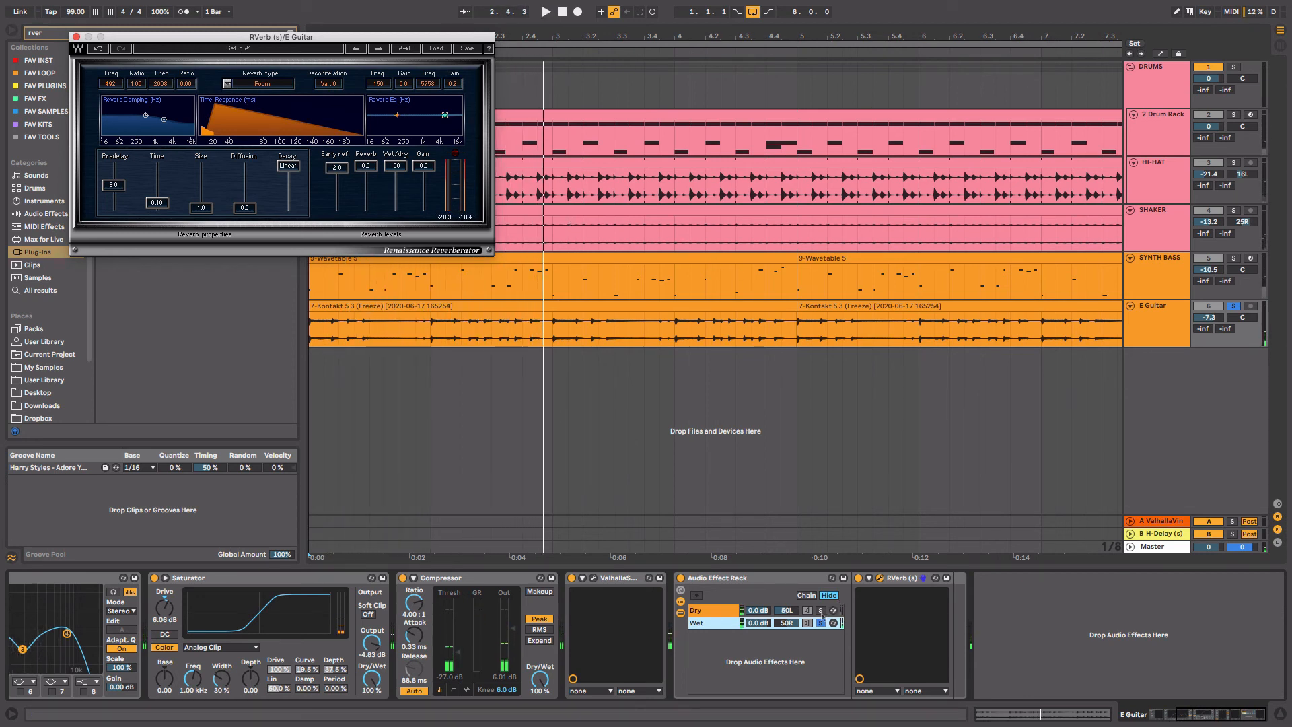
- Unsolo the Wet chain and lower its volume to -3.5 dB while playing it together with Dry
click(820, 623)
key(space)
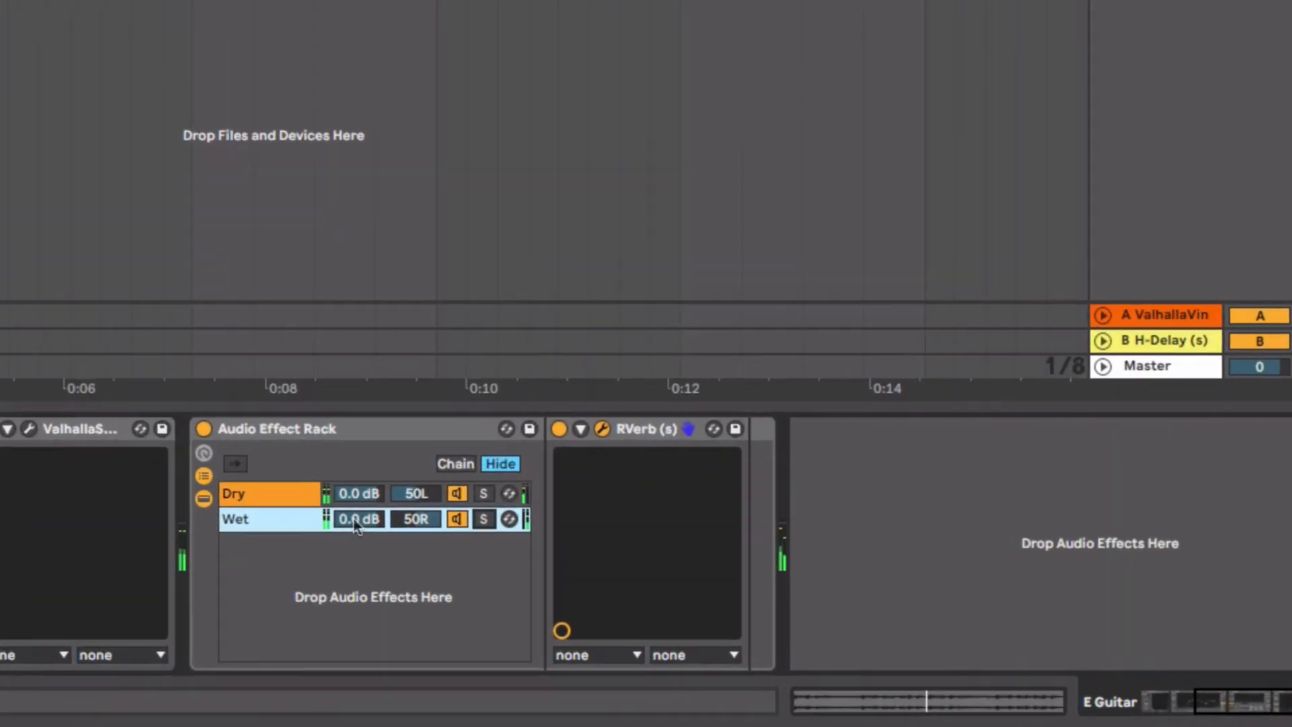
drag(353, 518, 354, 613)
key(space)
drag(356, 525, 355, 484)
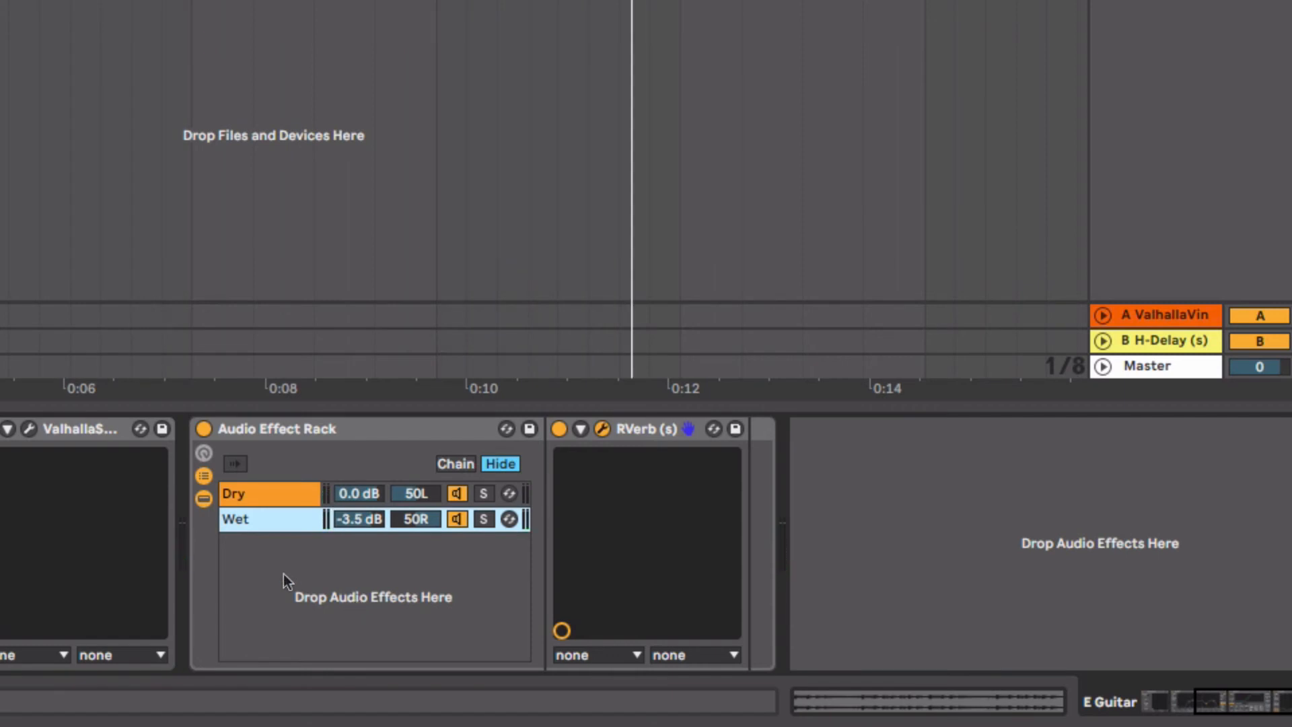
- Create a third chain in the Audio Effect Rack, keep it below Wet, and name it Echo
right_click(284, 574)
click(340, 620)
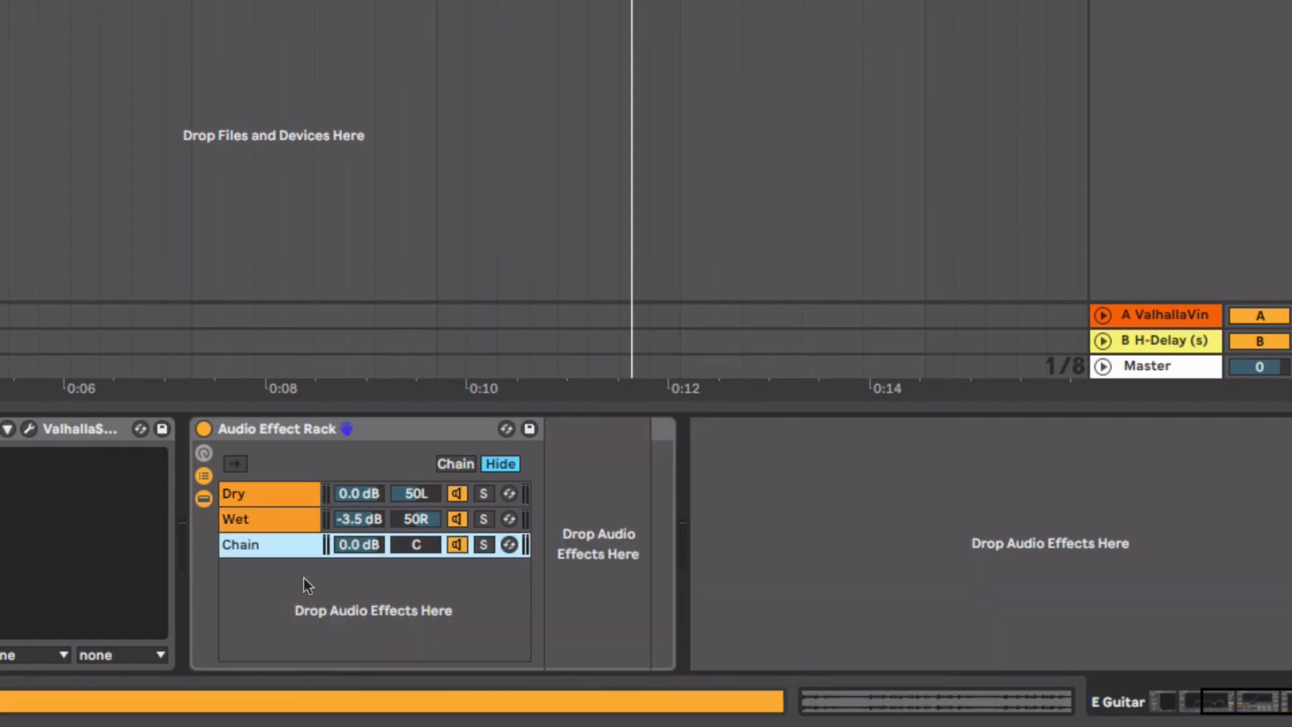
drag(289, 556, 279, 531)
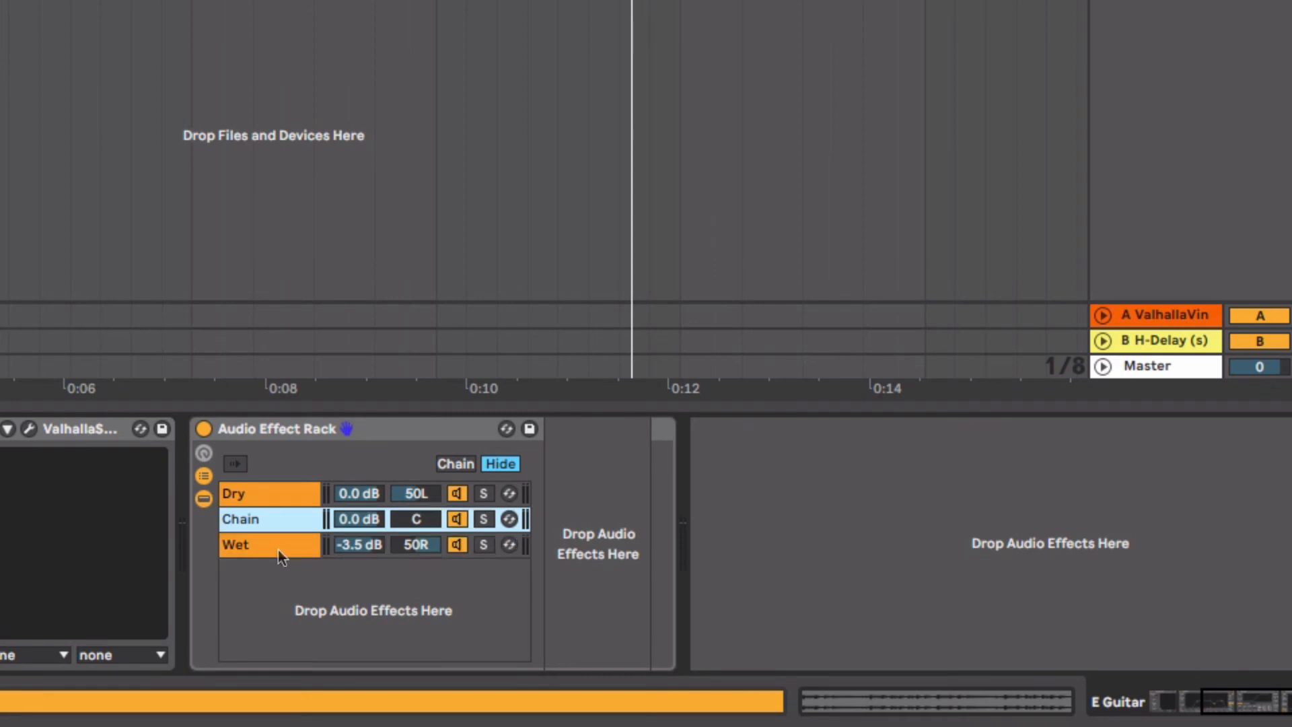
key(super+z)
click(279, 549)
key(super+r)
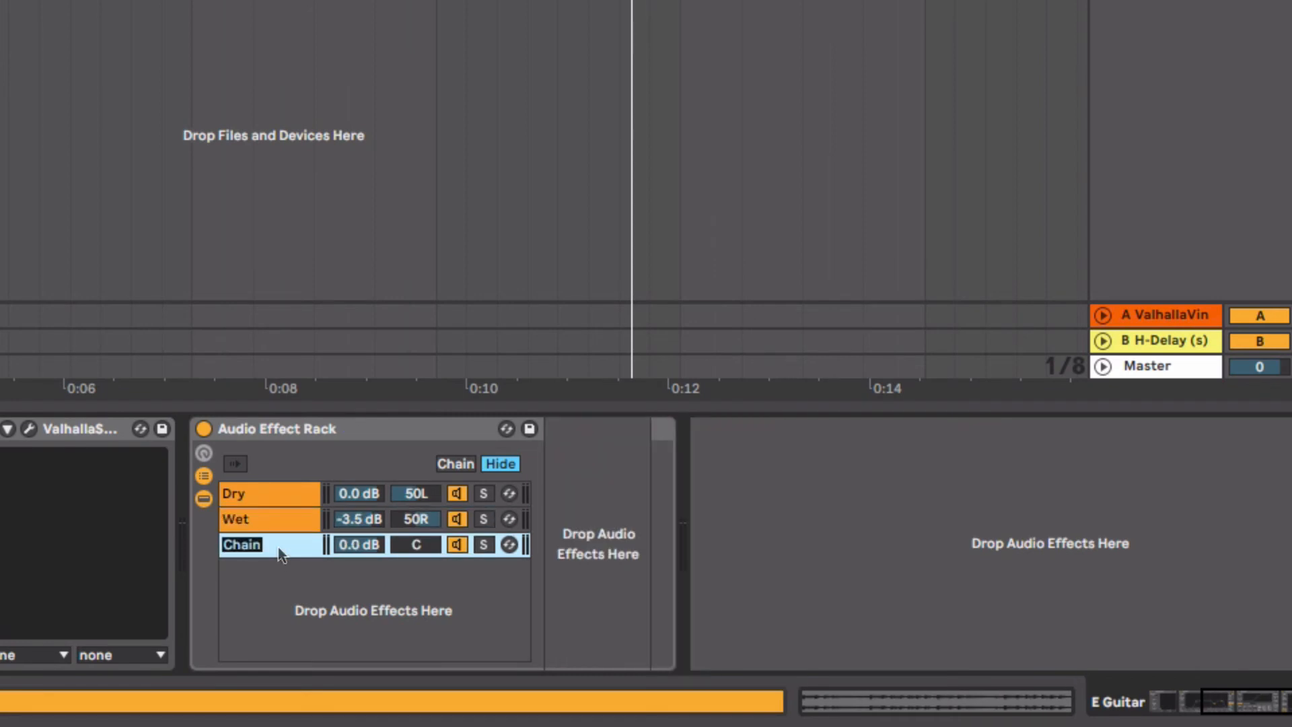
text(Ech)
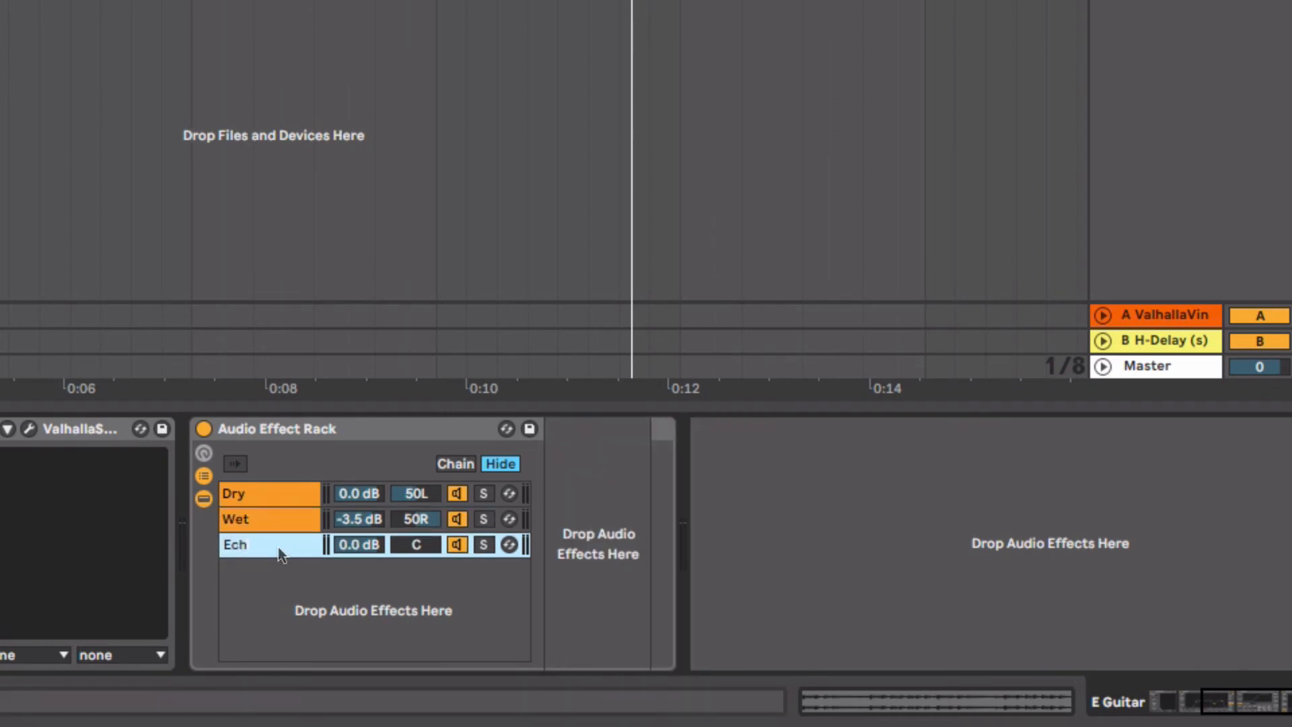
text(o)
key(Return)
- Find the Echo effect in the browser and load it onto the Echo chain
key(ctrl+f)
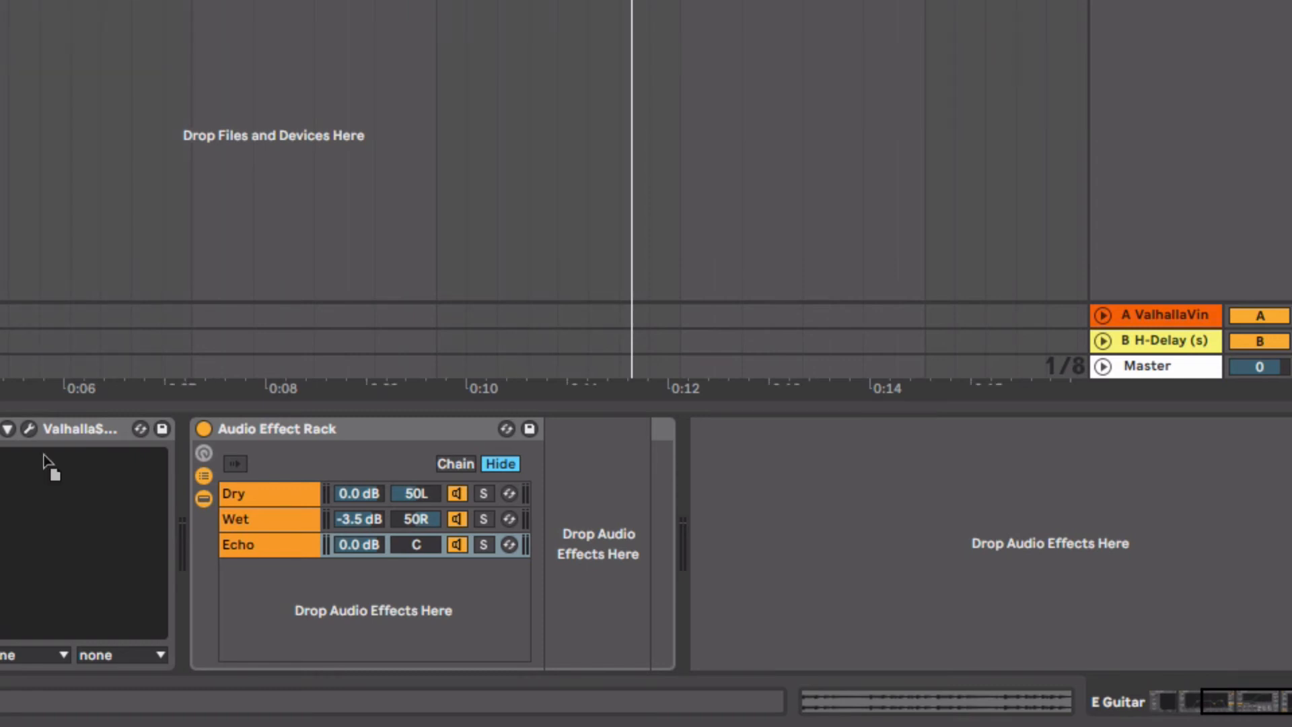
click(281, 553)
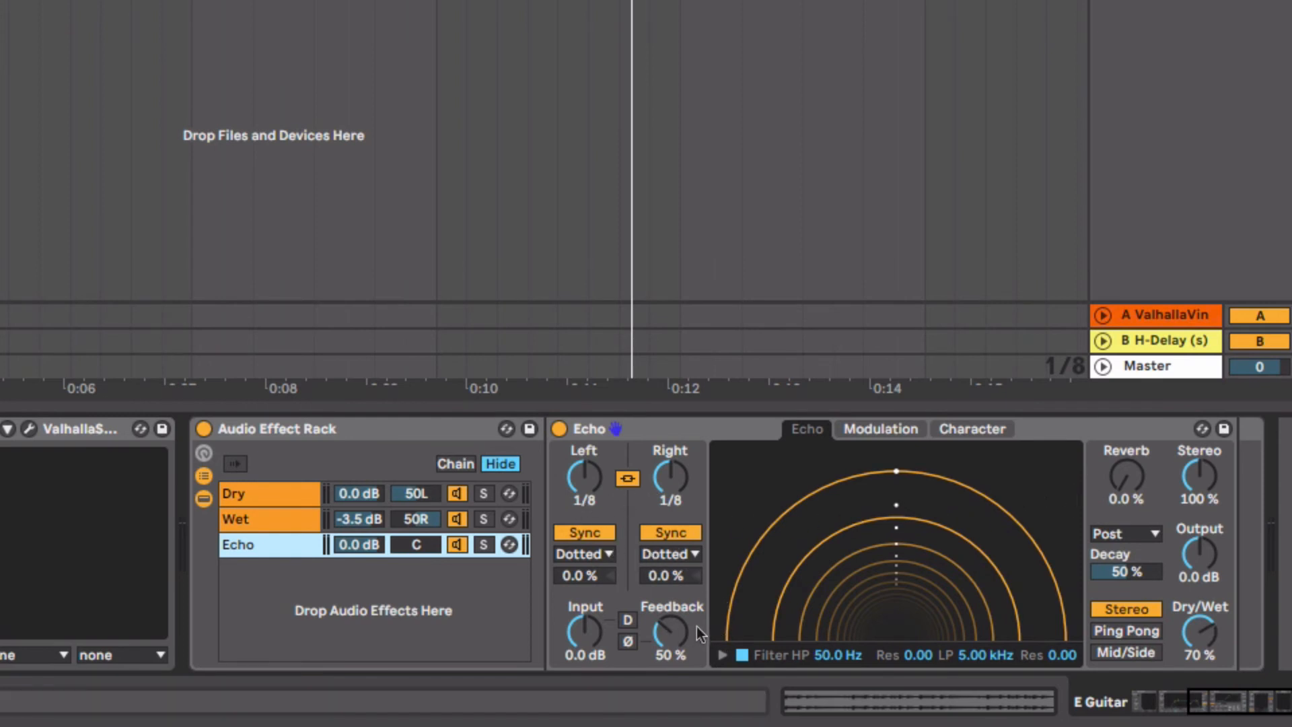
click(677, 632)
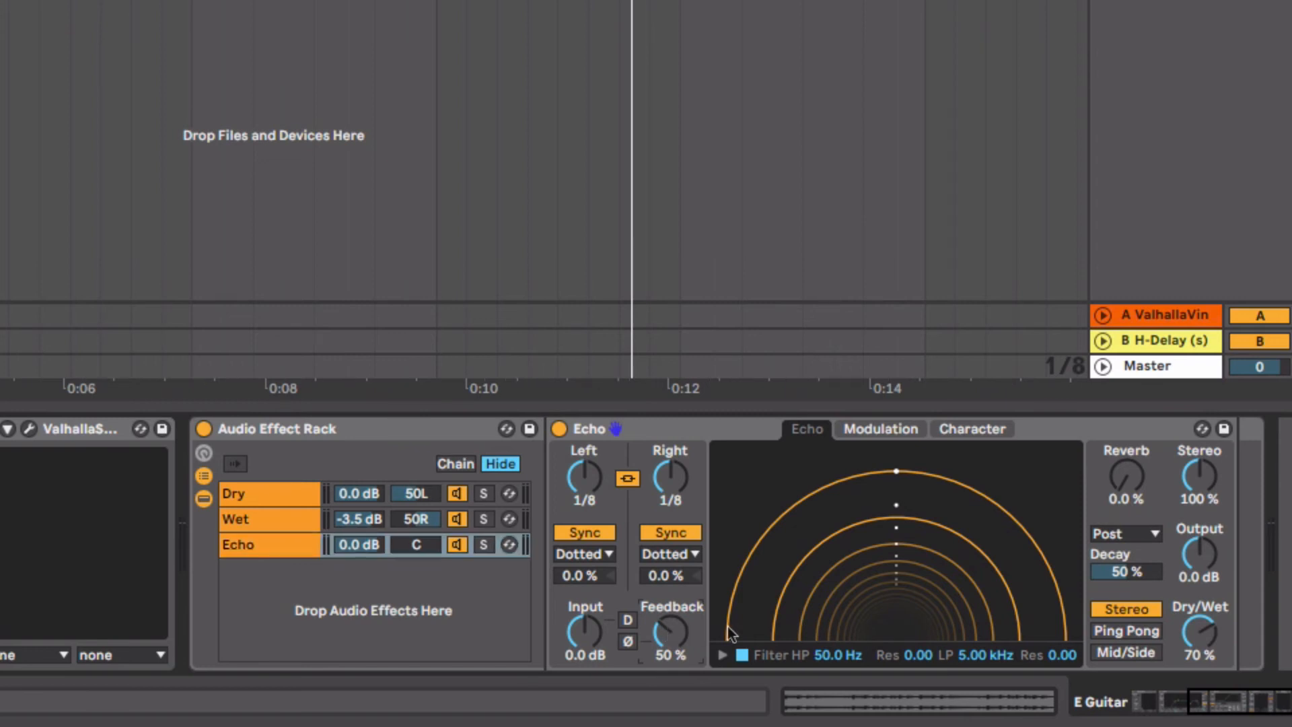
- Unfold the Echo filter and set the high-pass to 165 Hz with resonance 0.04 and the low-pass to 2.76 kHz with resonance 0.17
click(722, 654)
drag(764, 633, 827, 623)
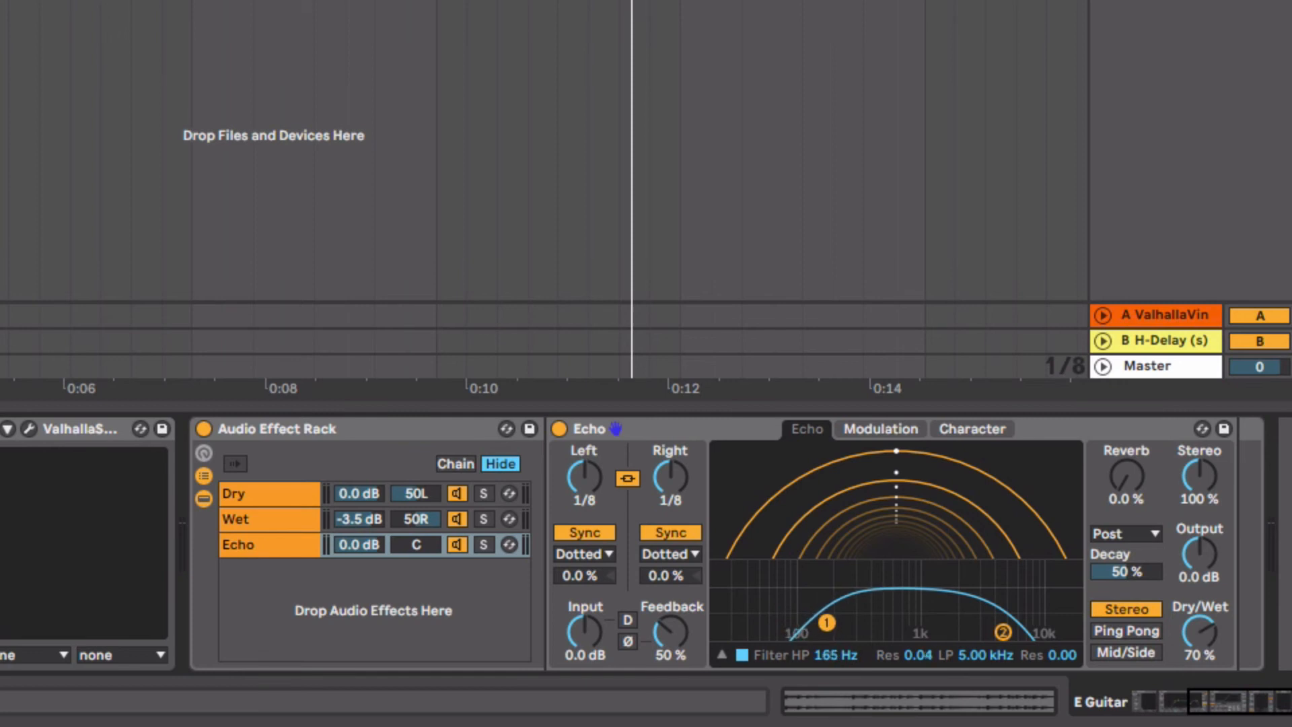
drag(1003, 633, 972, 595)
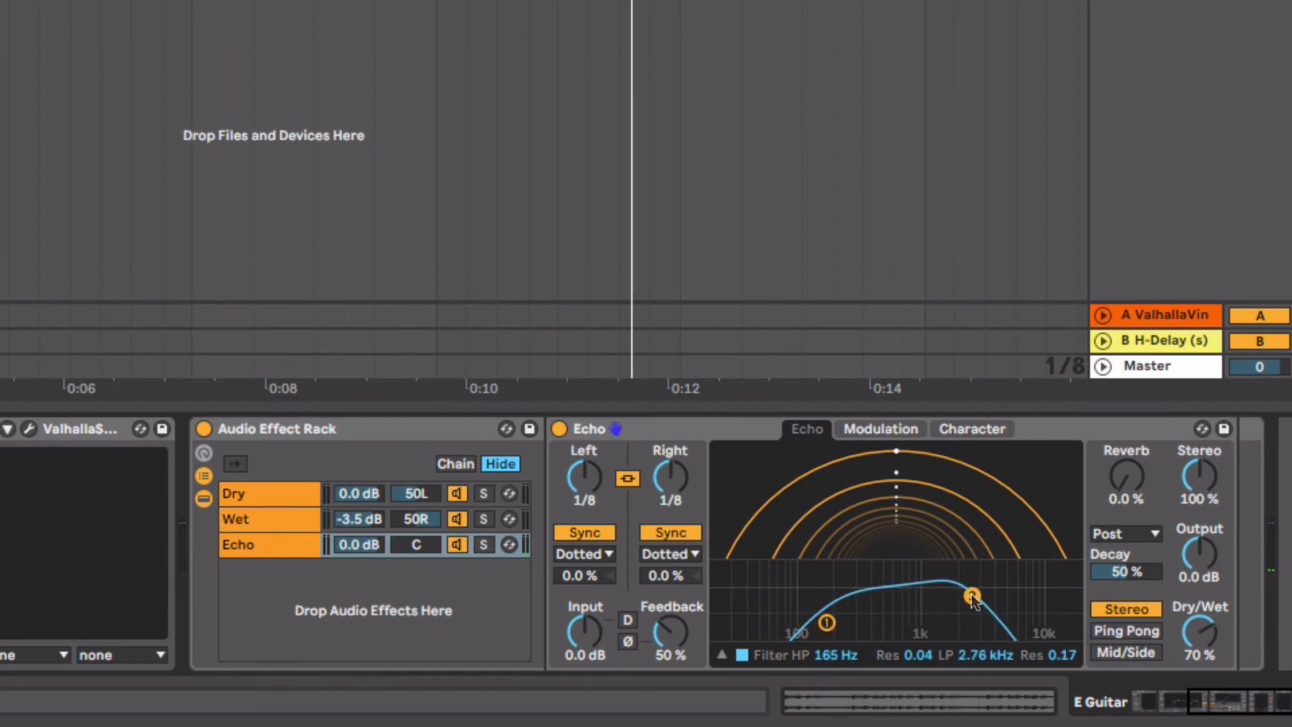
- Set the Echo's reverb to 40%, switch it to Ping Pong mode and raise its Dry/Wet to 100%
drag(1131, 490, 1131, 451)
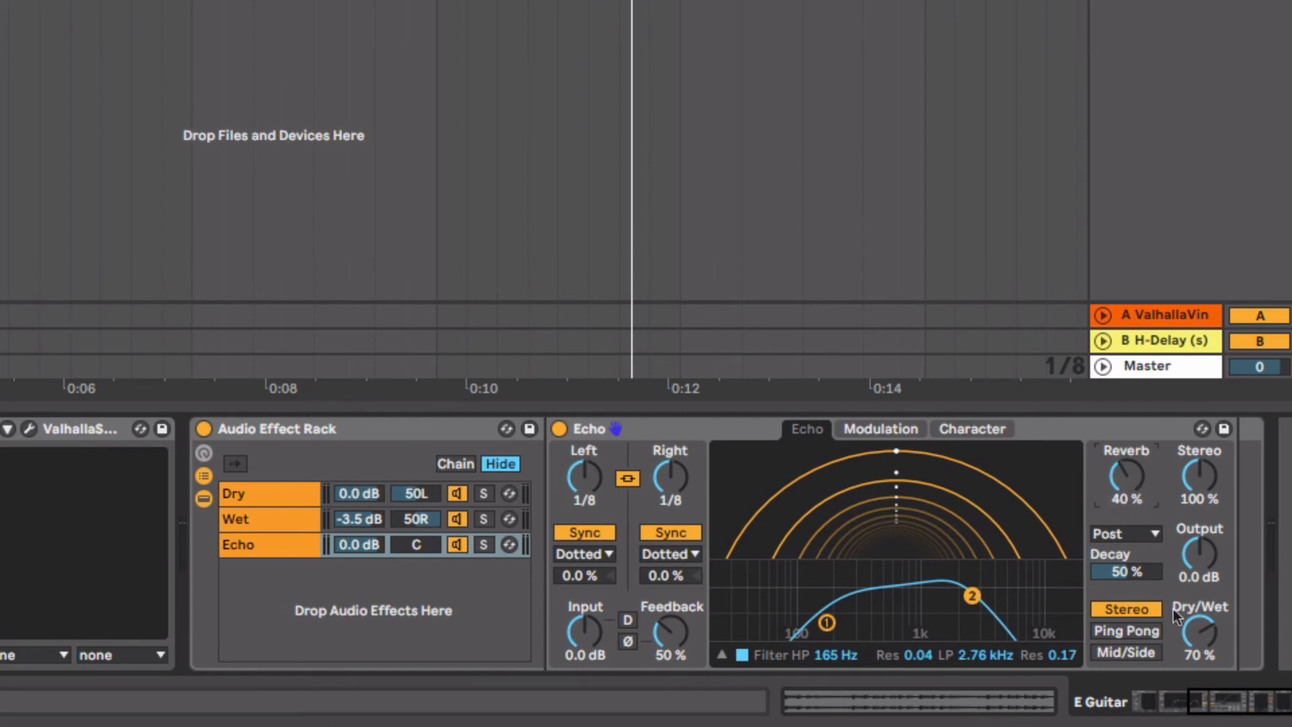
click(1135, 633)
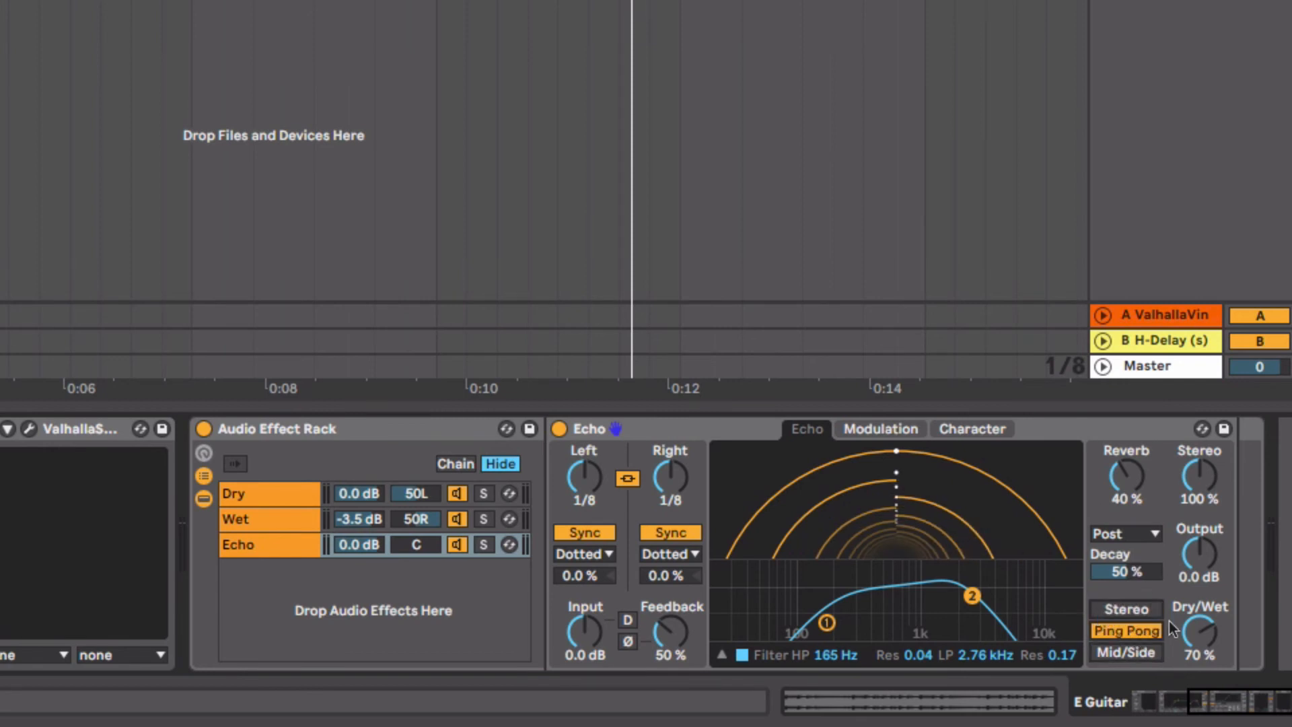
drag(1190, 636, 1190, 616)
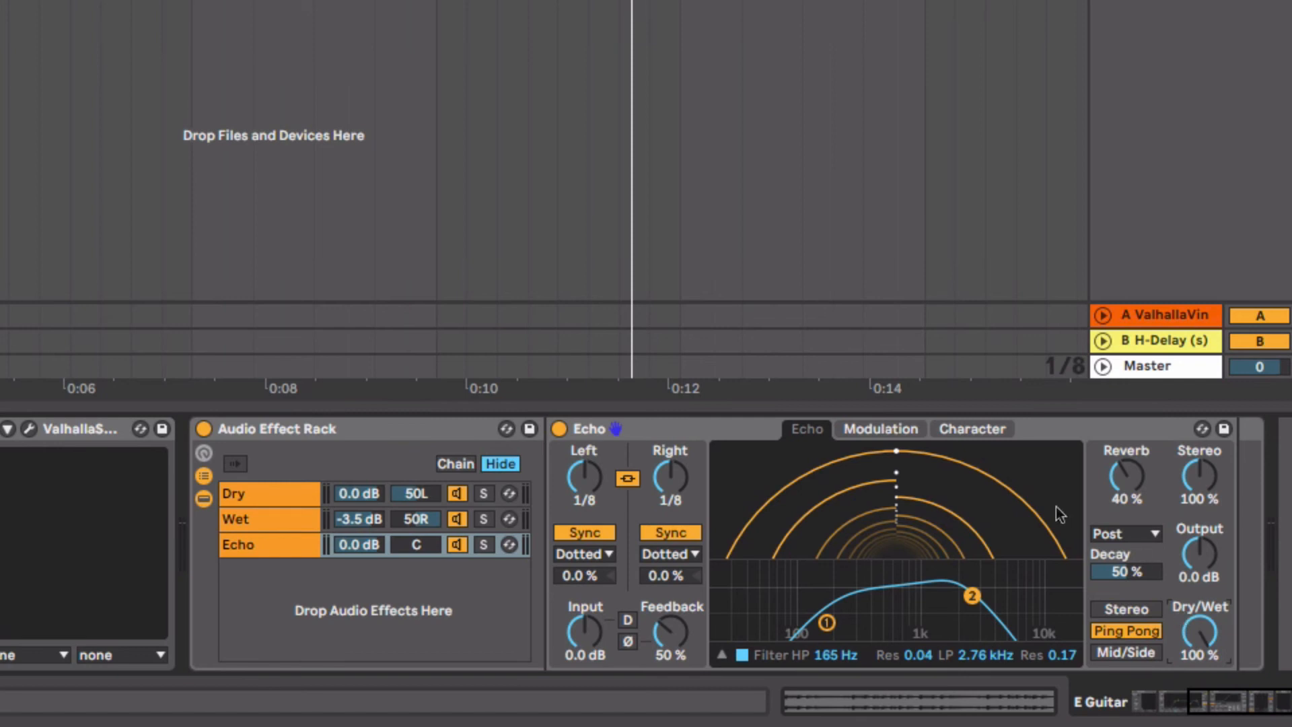
- Play the guitar and bring the Echo chain up from silence to a volume of -6.0 dB
key(space)
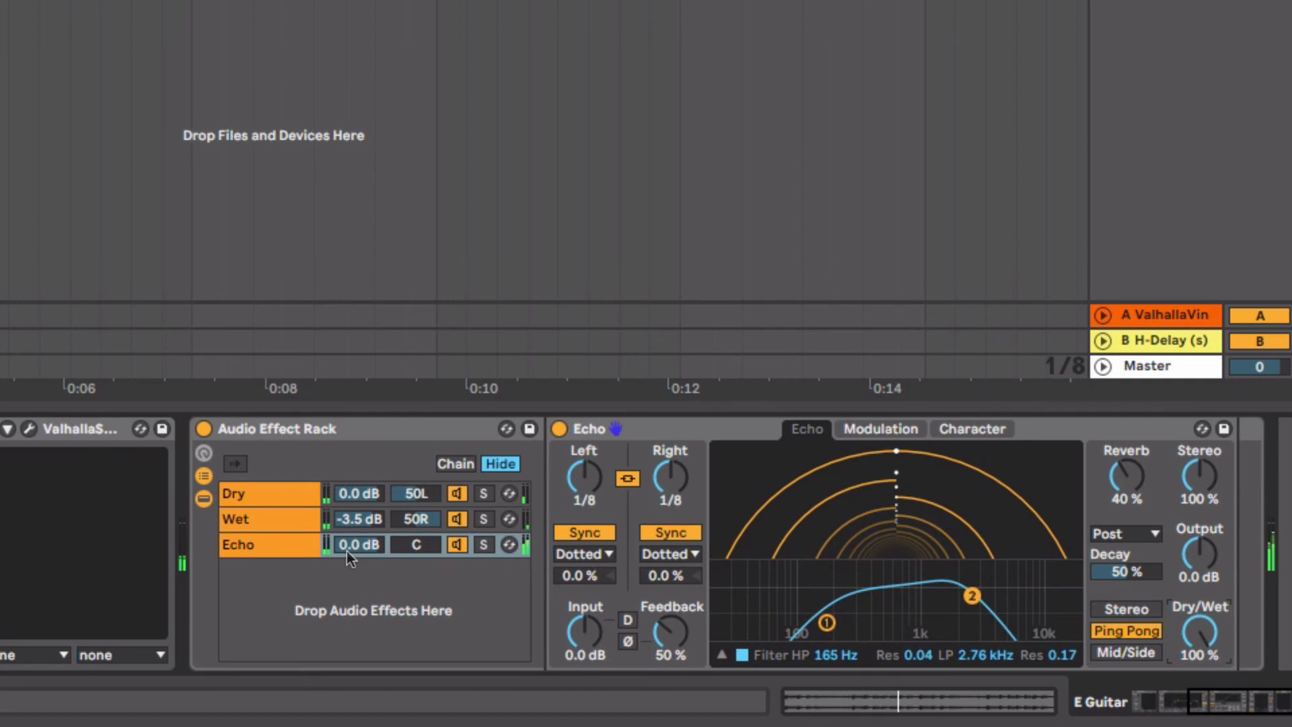
drag(363, 546, 363, 619)
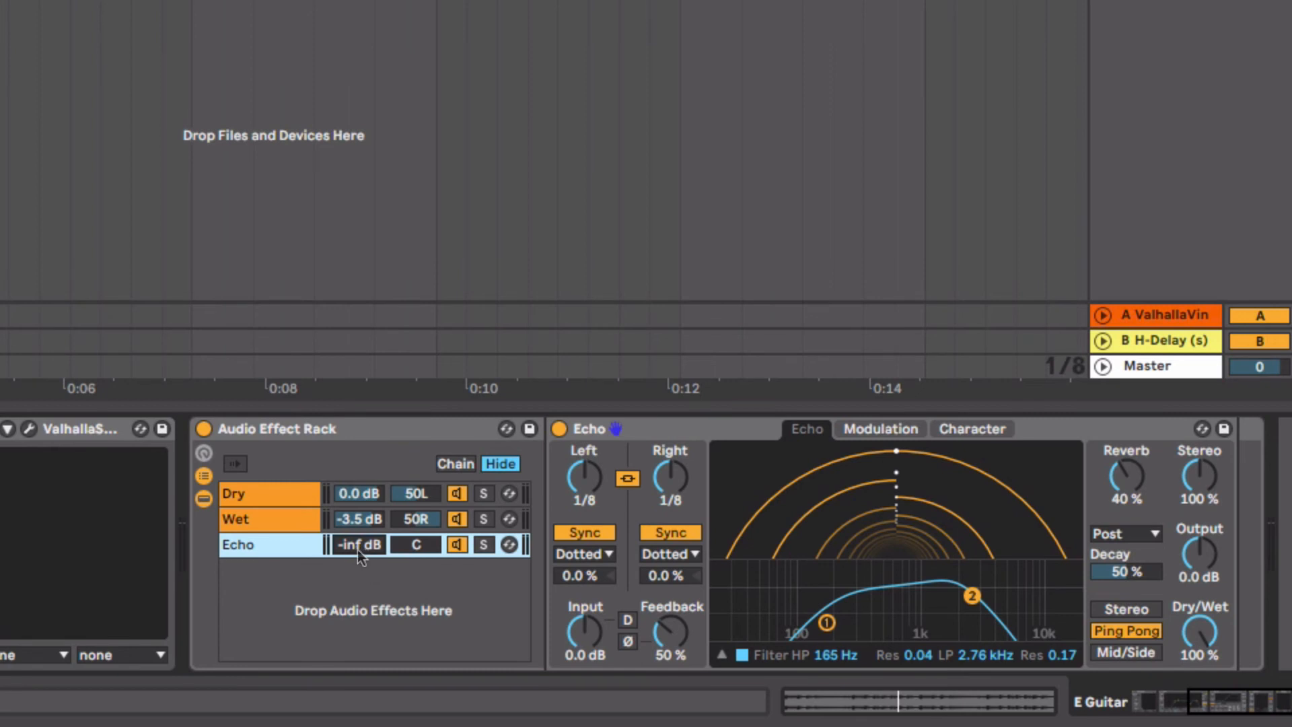
drag(357, 547, 357, 511)
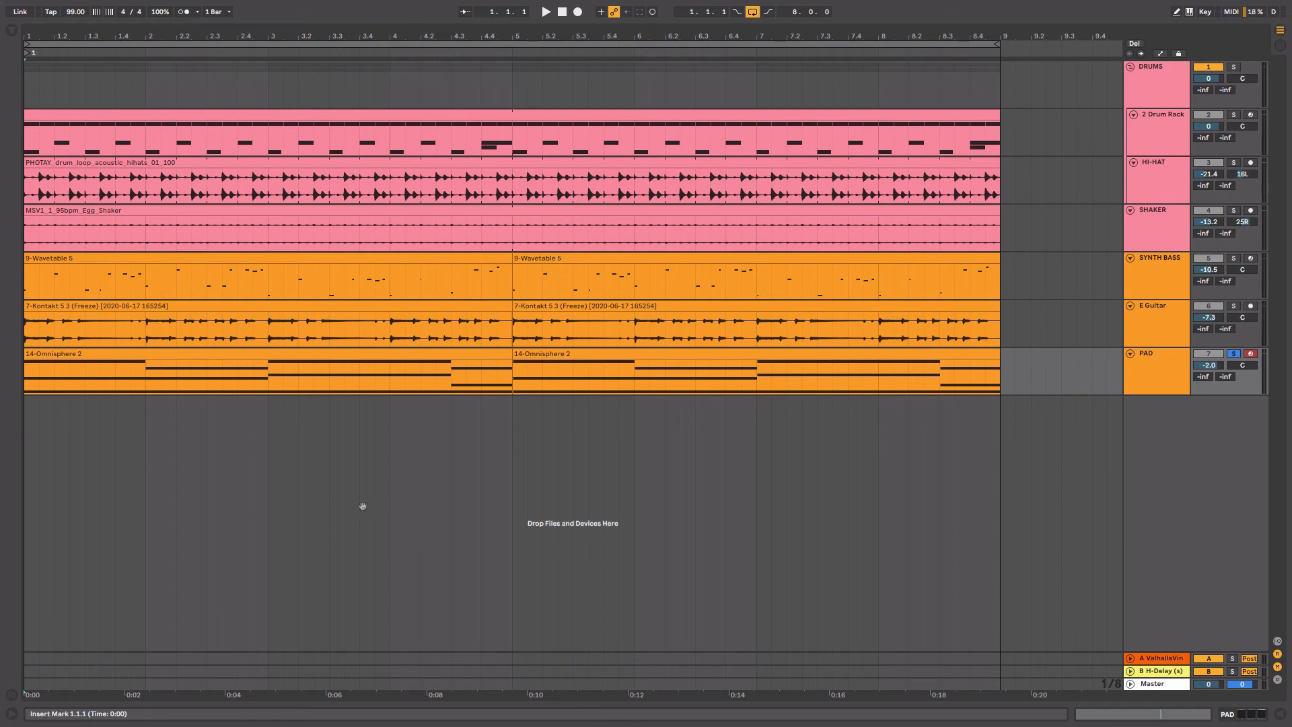
- Show the PAD track's devices and view the Omnisphere patch while playing the pad
key(shift+Tab)
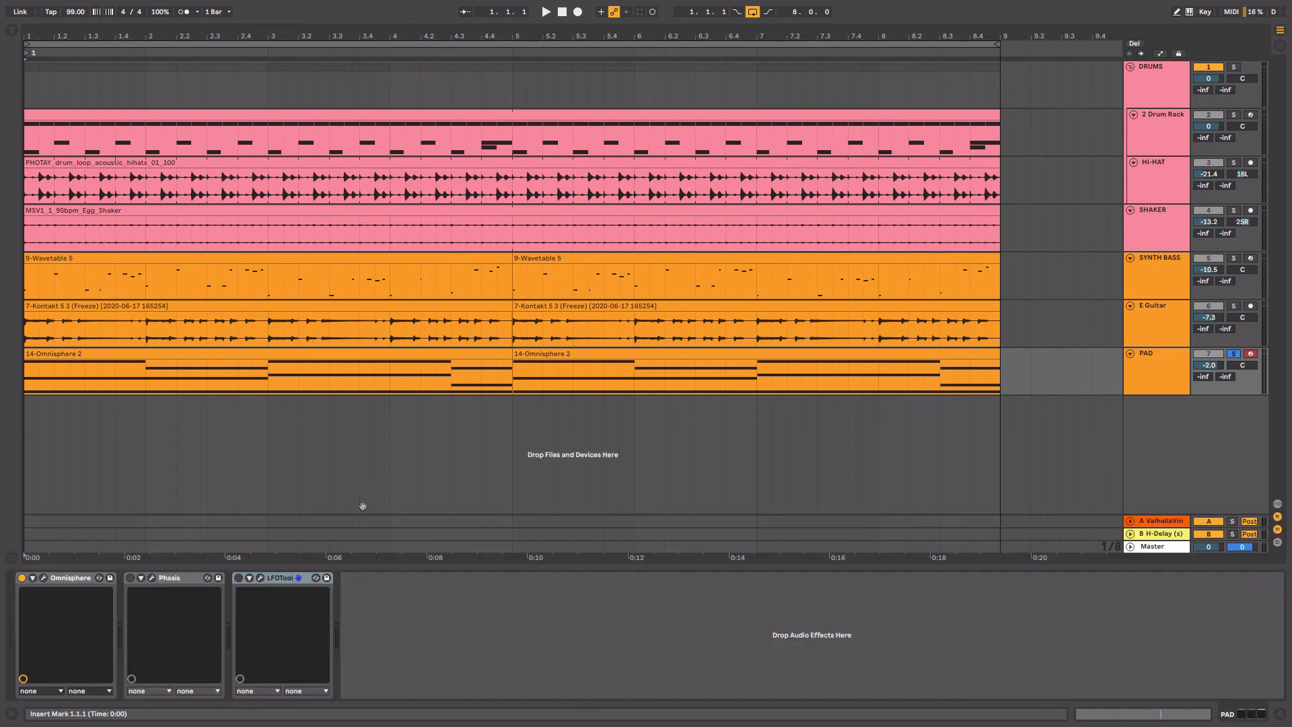
click(43, 578)
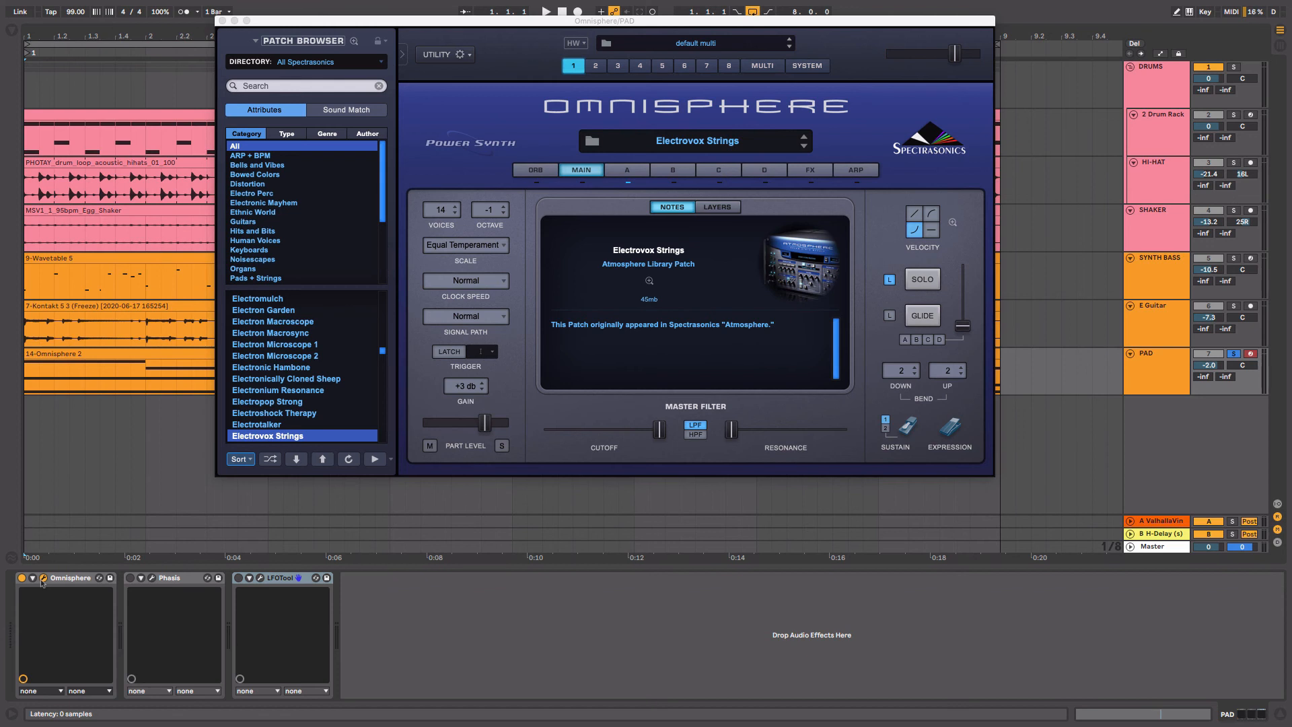
key(space)
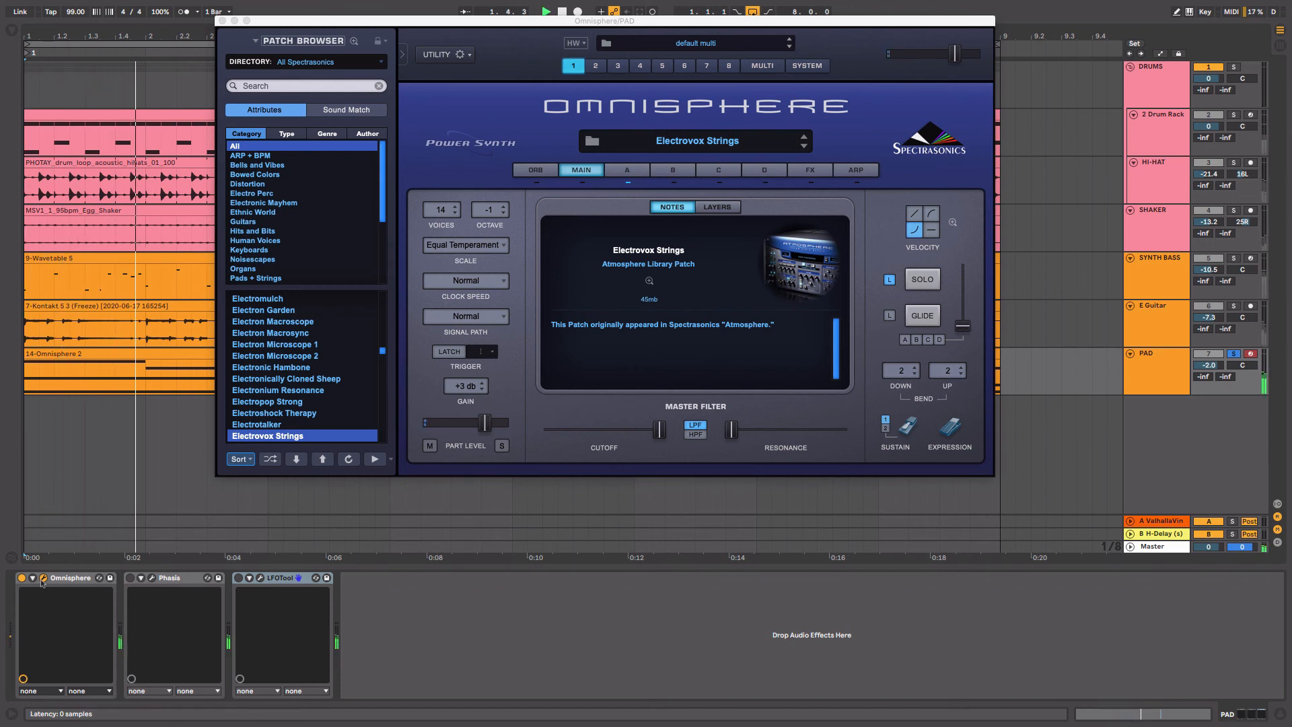
click(222, 20)
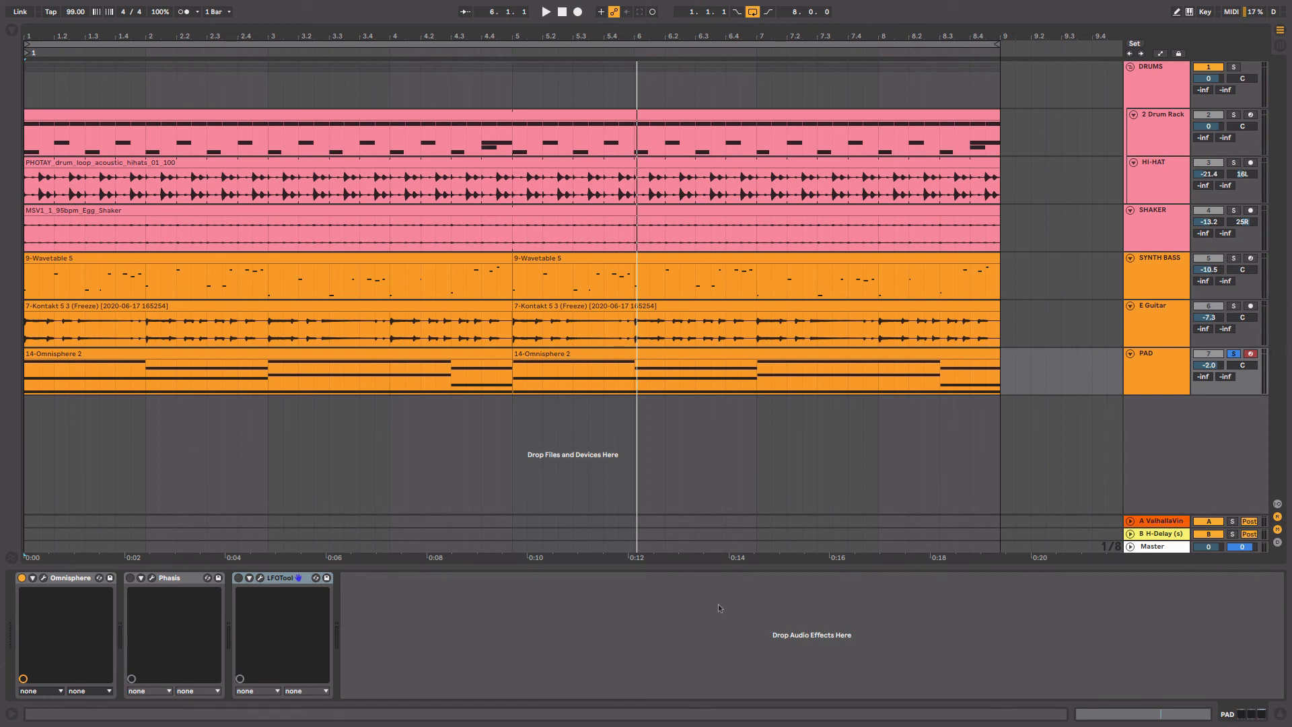
- Turn on the Phasis effect on the PAD track, view its settings and play the pad from the start
click(192, 584)
click(131, 578)
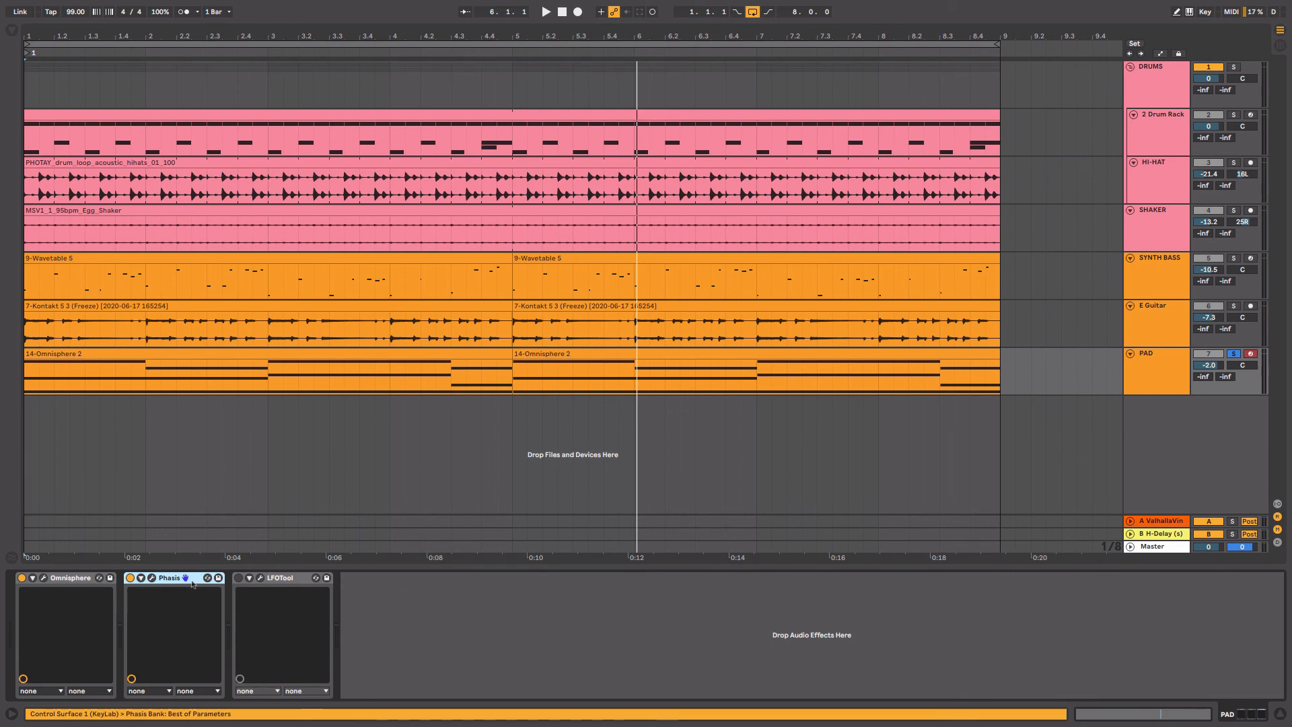
click(152, 578)
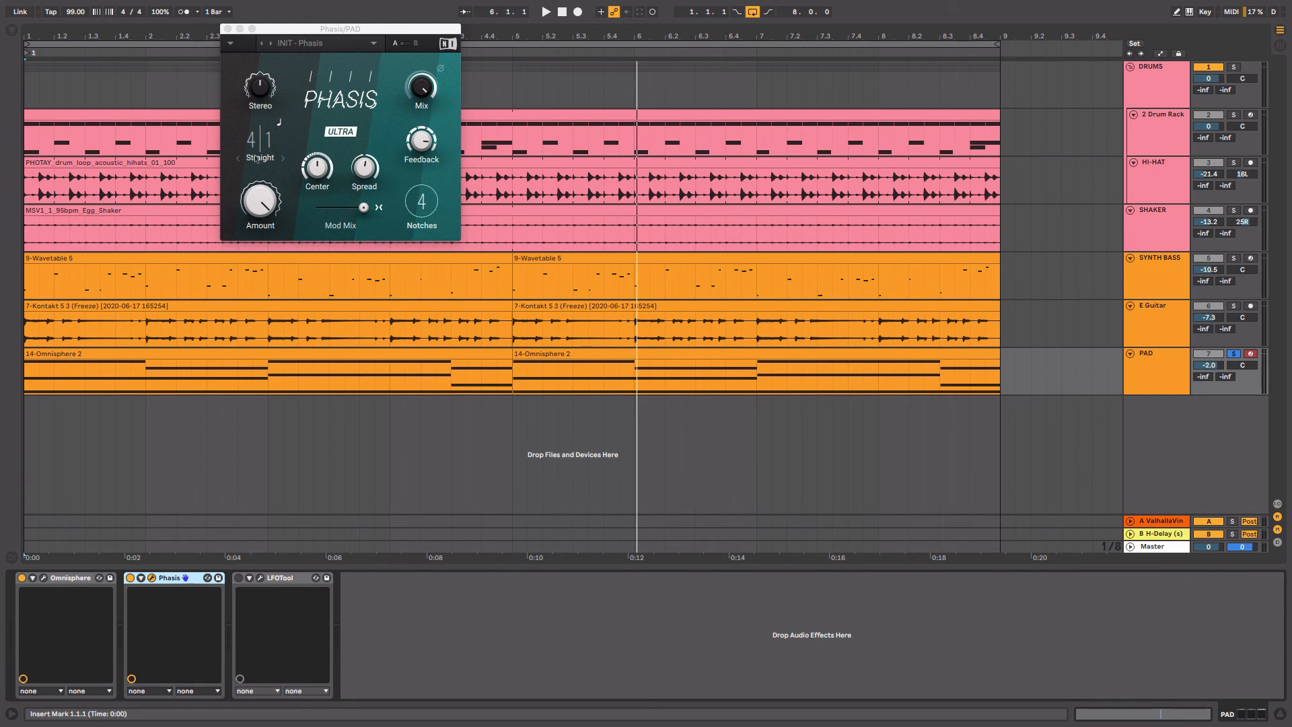
mouse_move(431, 89)
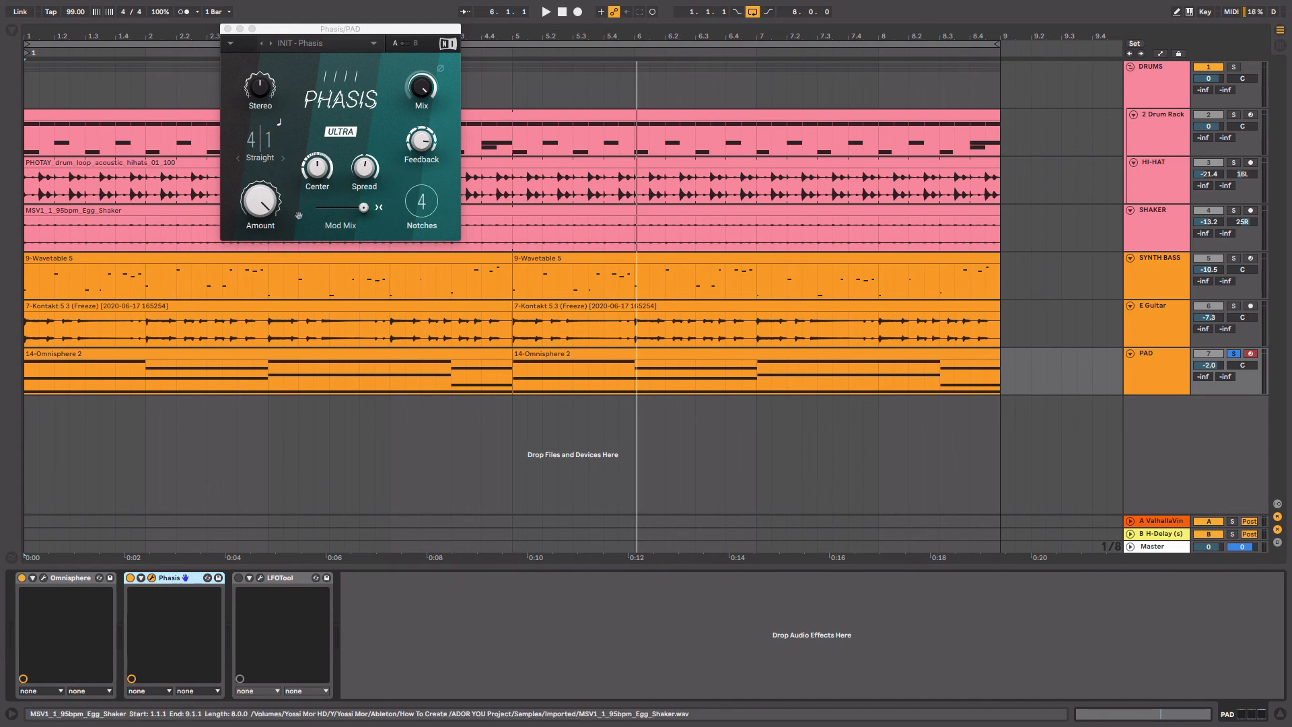
click(429, 347)
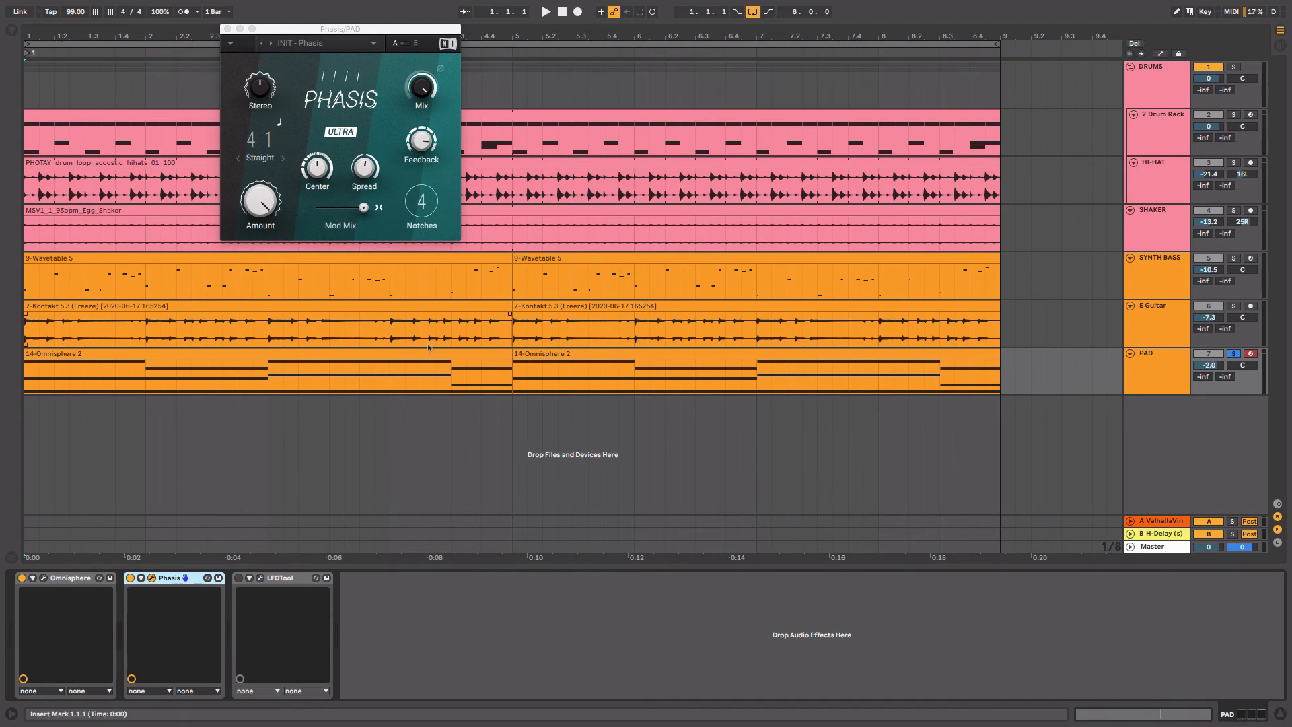
key(space)
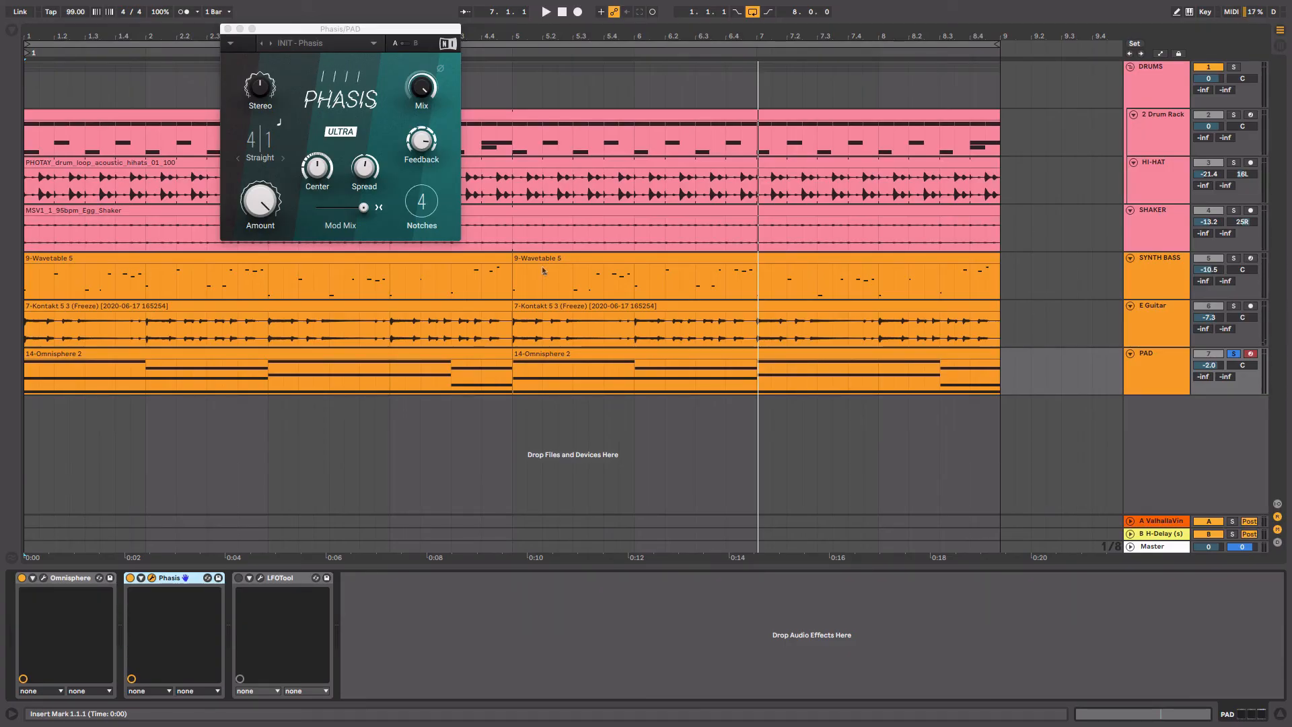
- Turn on LFOTool on the PAD track, view its volume curve and play the pad through it from the start
click(279, 578)
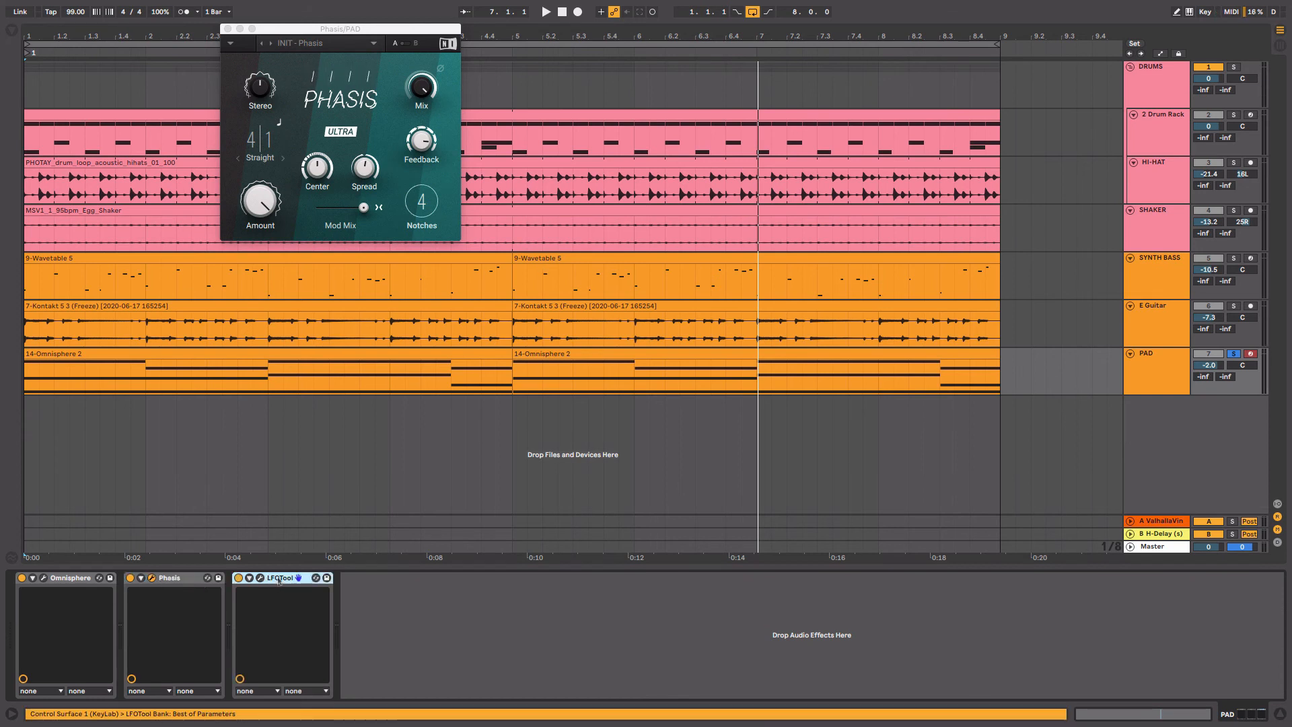
click(260, 578)
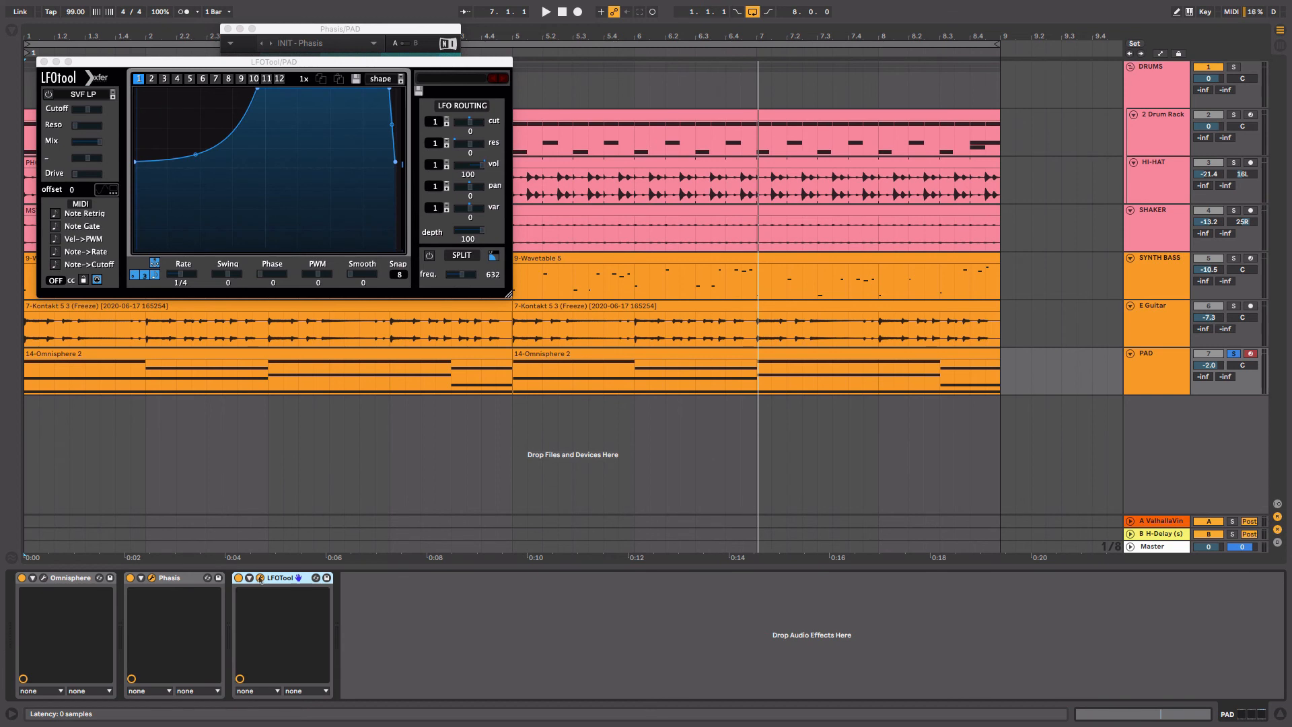
key(Home)
key(super+alt+p)
key(space)
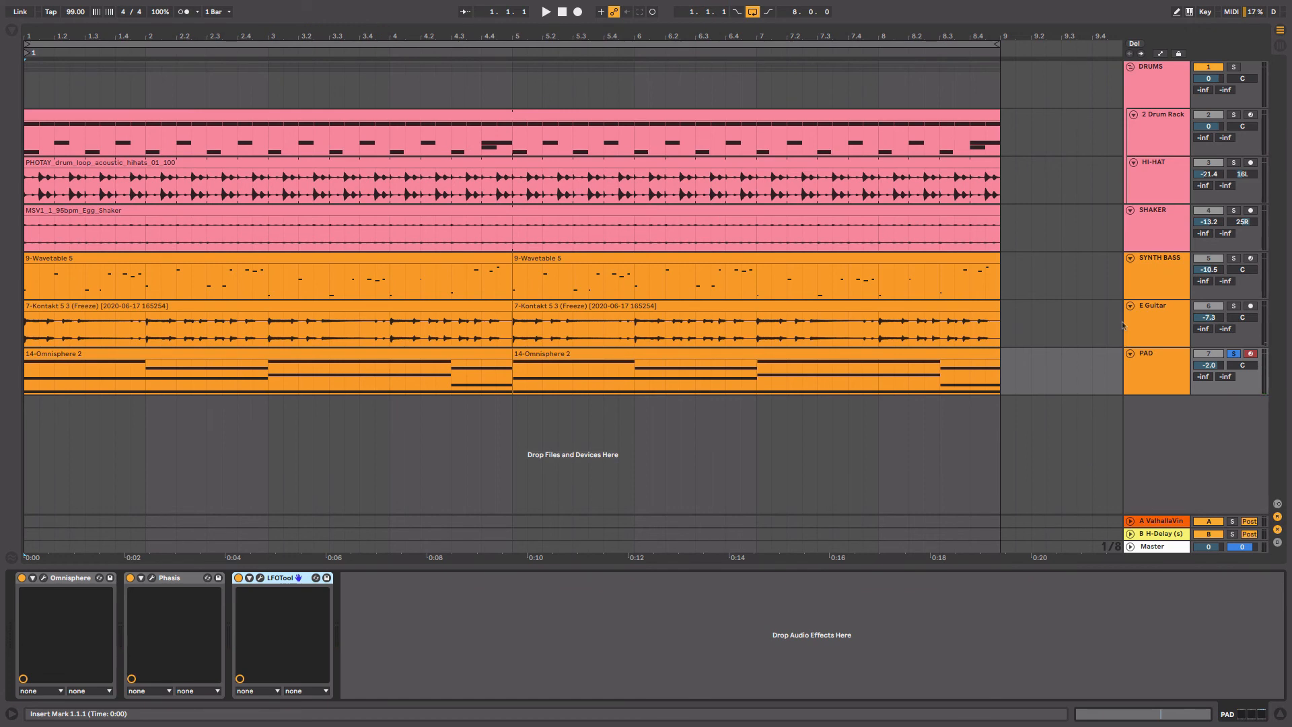
- Group the SYNTH BASS, E Guitar and PAD tracks and name the group HARMONY
click(1147, 327)
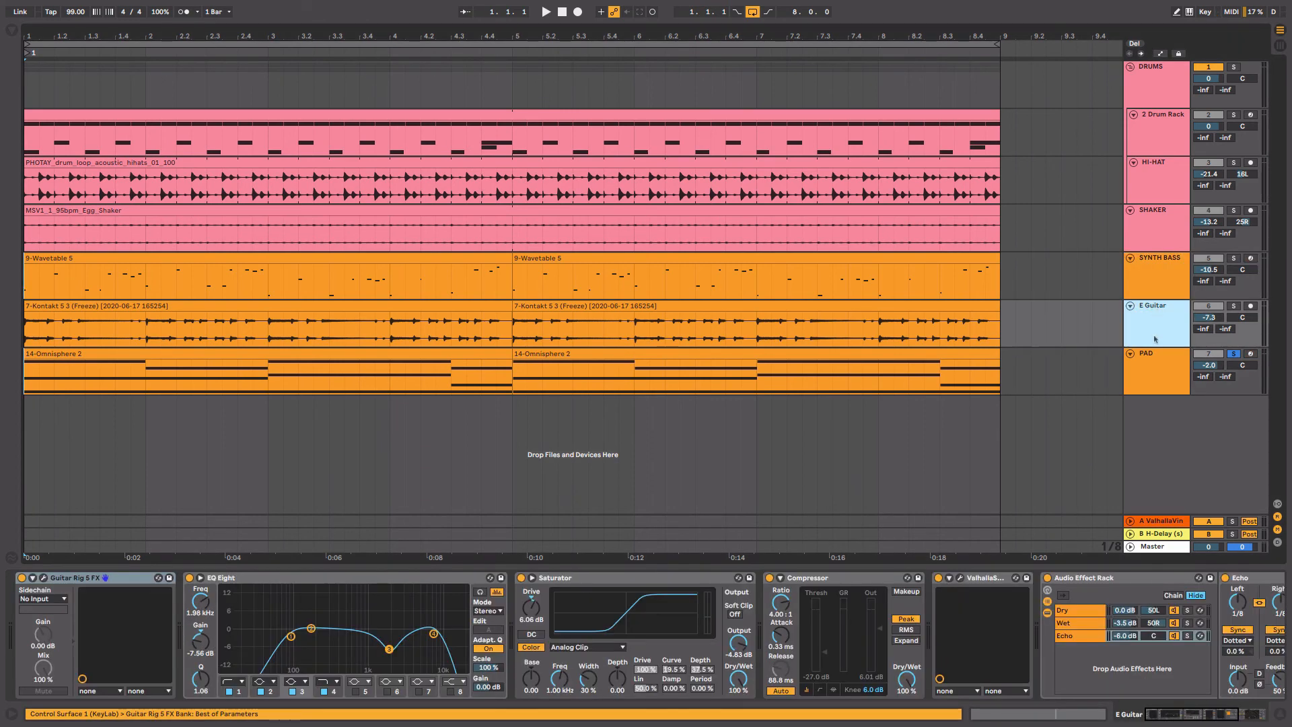
click(1160, 360)
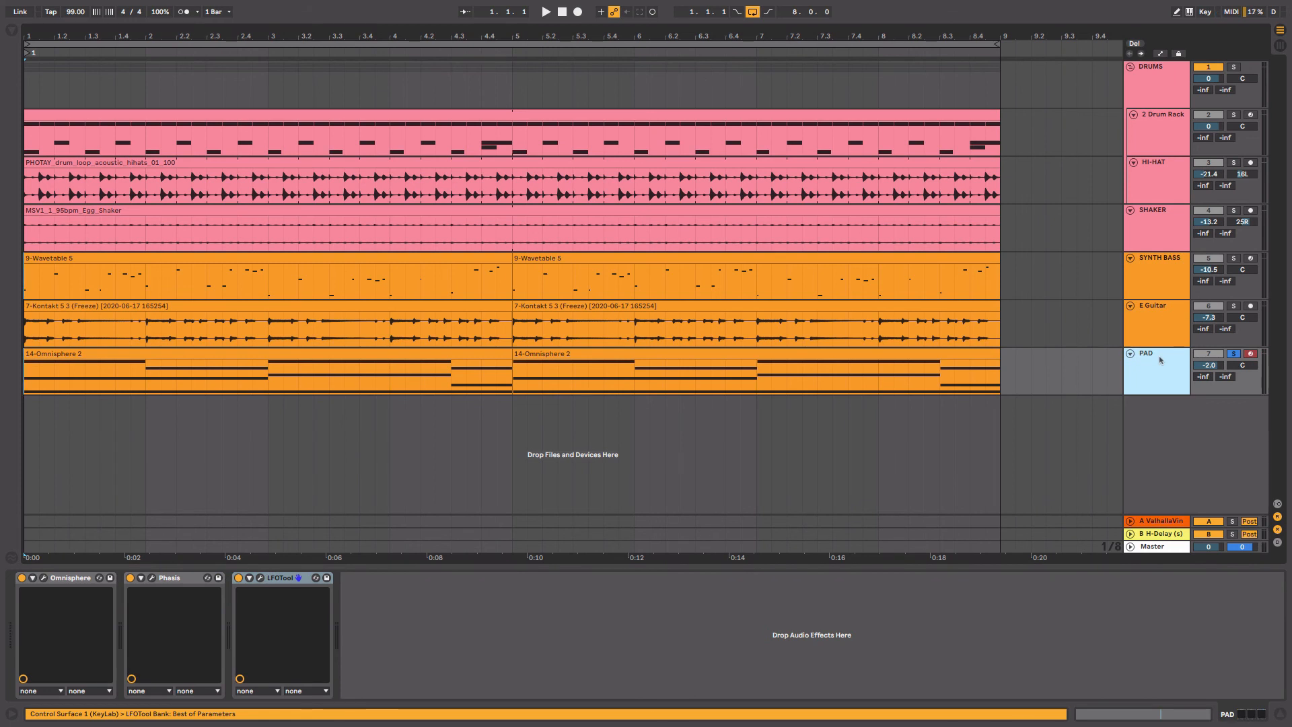
shift+click(1171, 286)
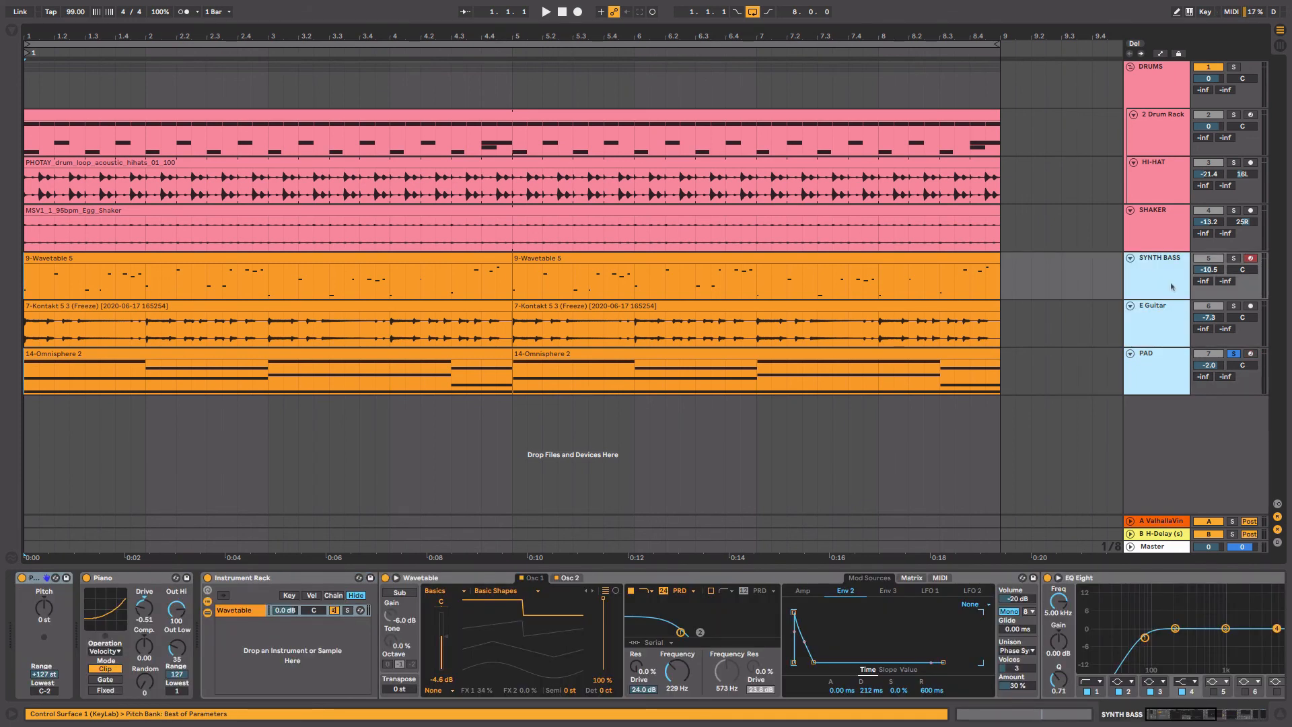
key(ctrl+g)
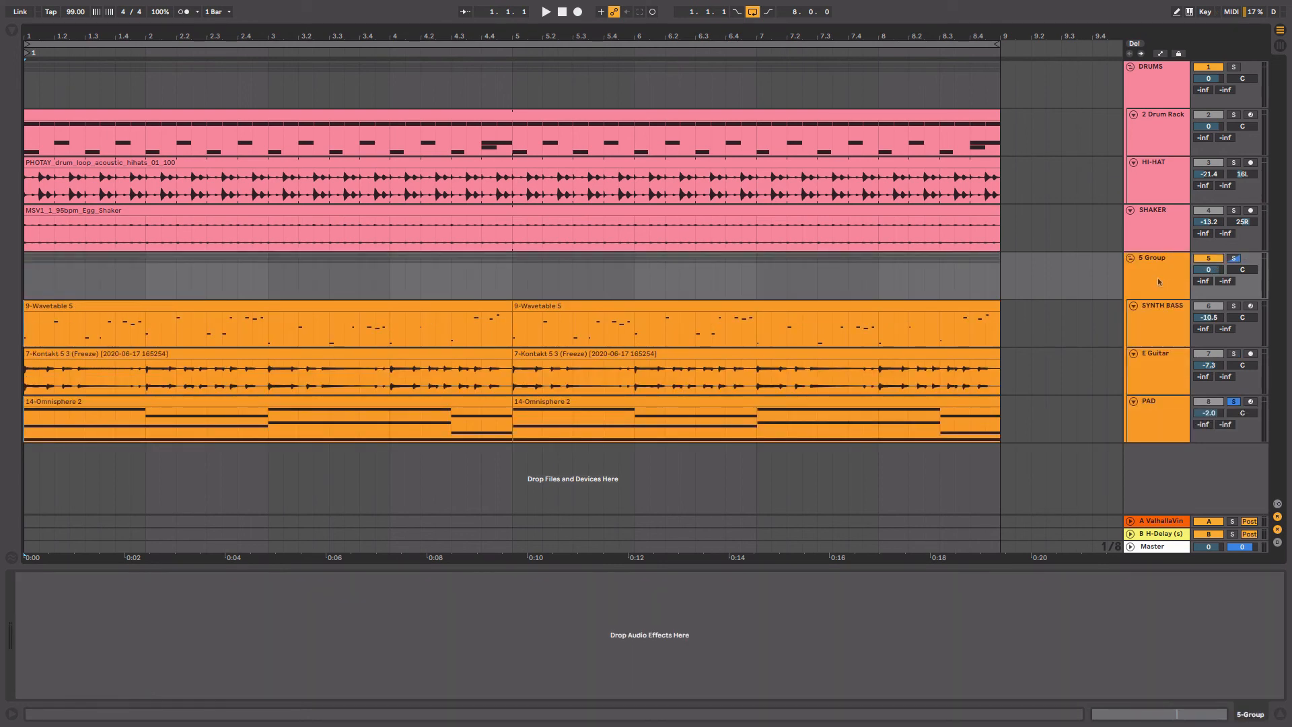
key(ctrl+r)
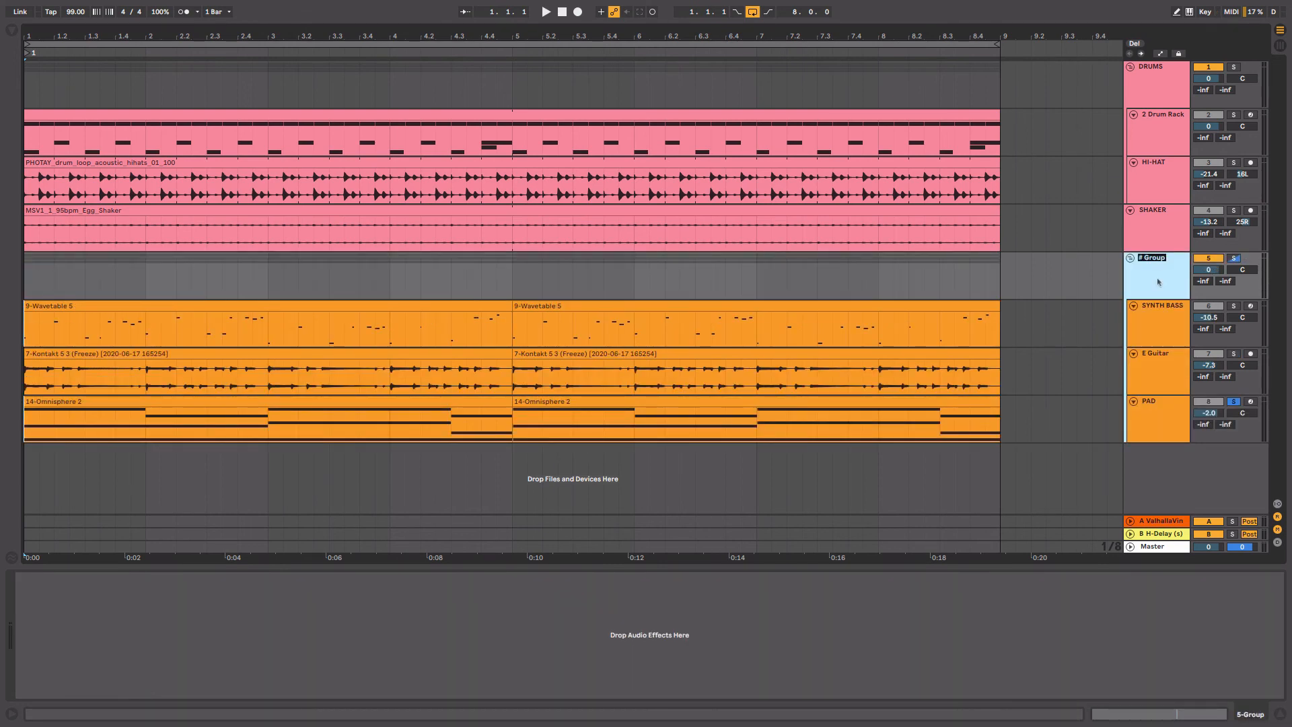
text(HARMONY)
key(Return)
- Load a Compressor from the FAV FX collection onto the HARMONY group, hiding the browser when done
key(super+alt+b)
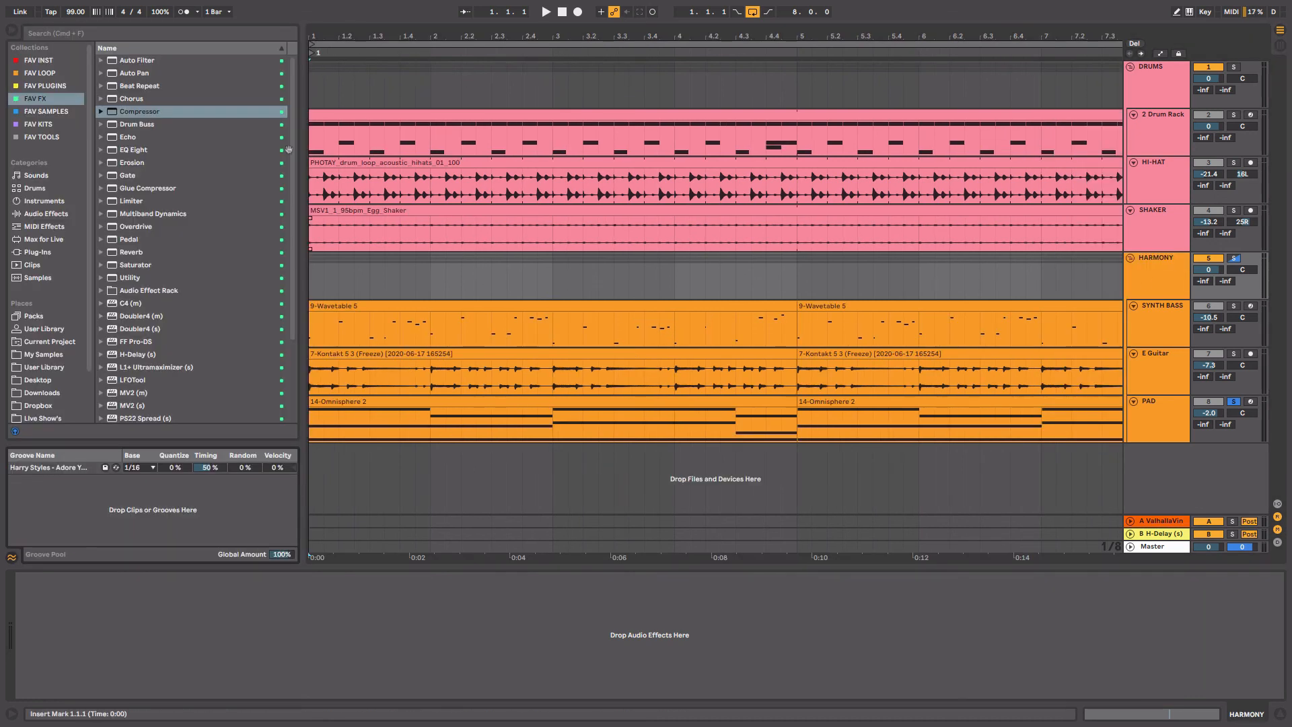
drag(113, 113, 1157, 287)
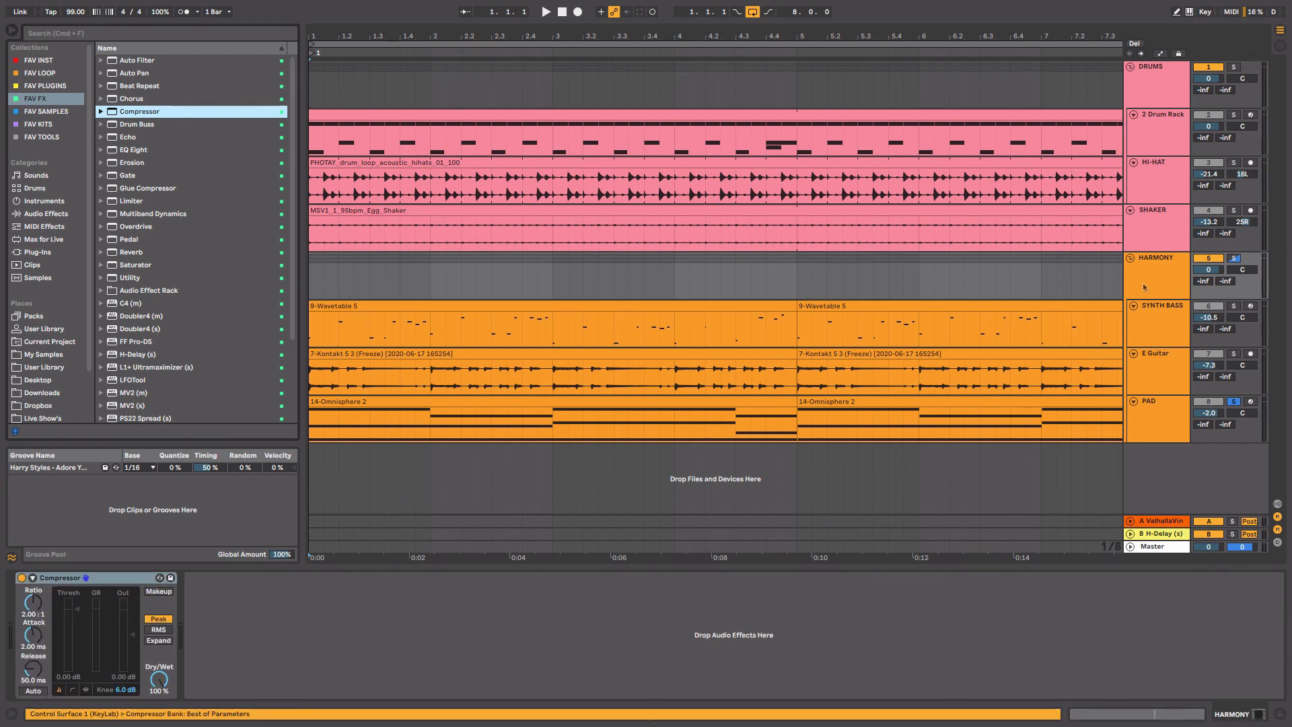
key(super+alt+b)
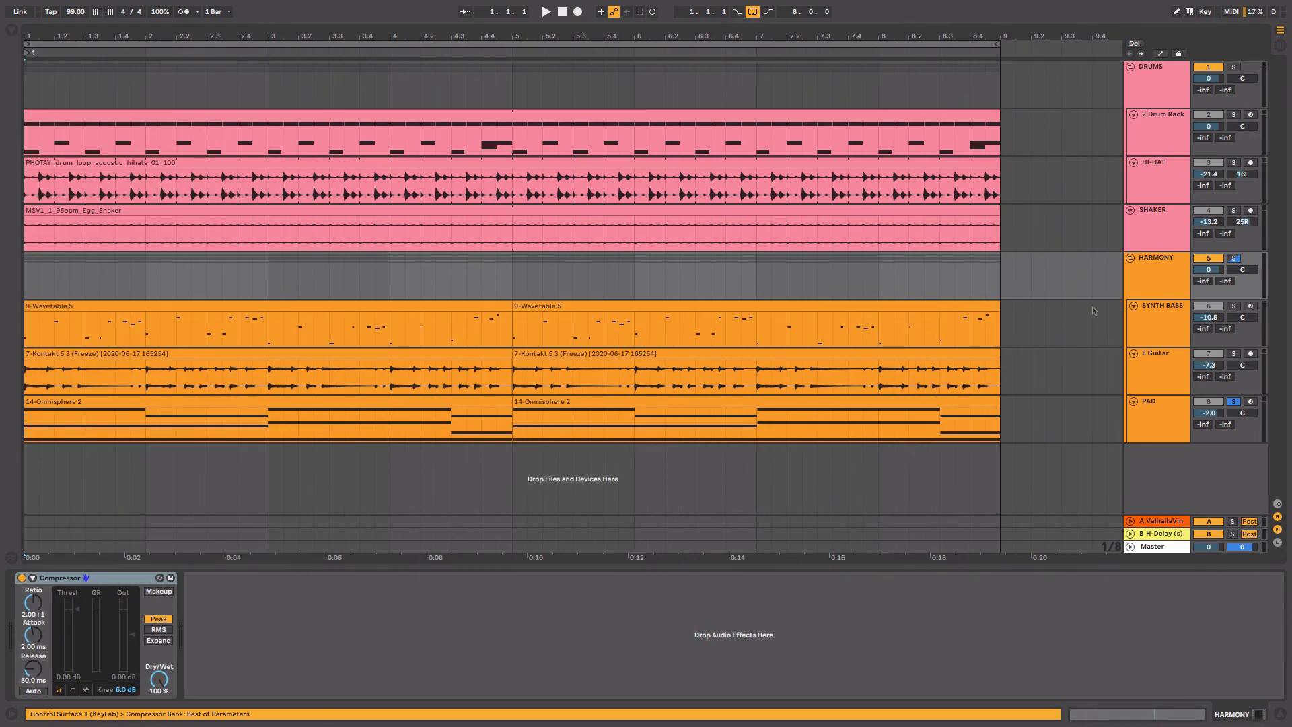
- Solo the whole HARMONY group and raise its Compressor ratio to about 2.5:1 during playback
click(1235, 259)
key(space)
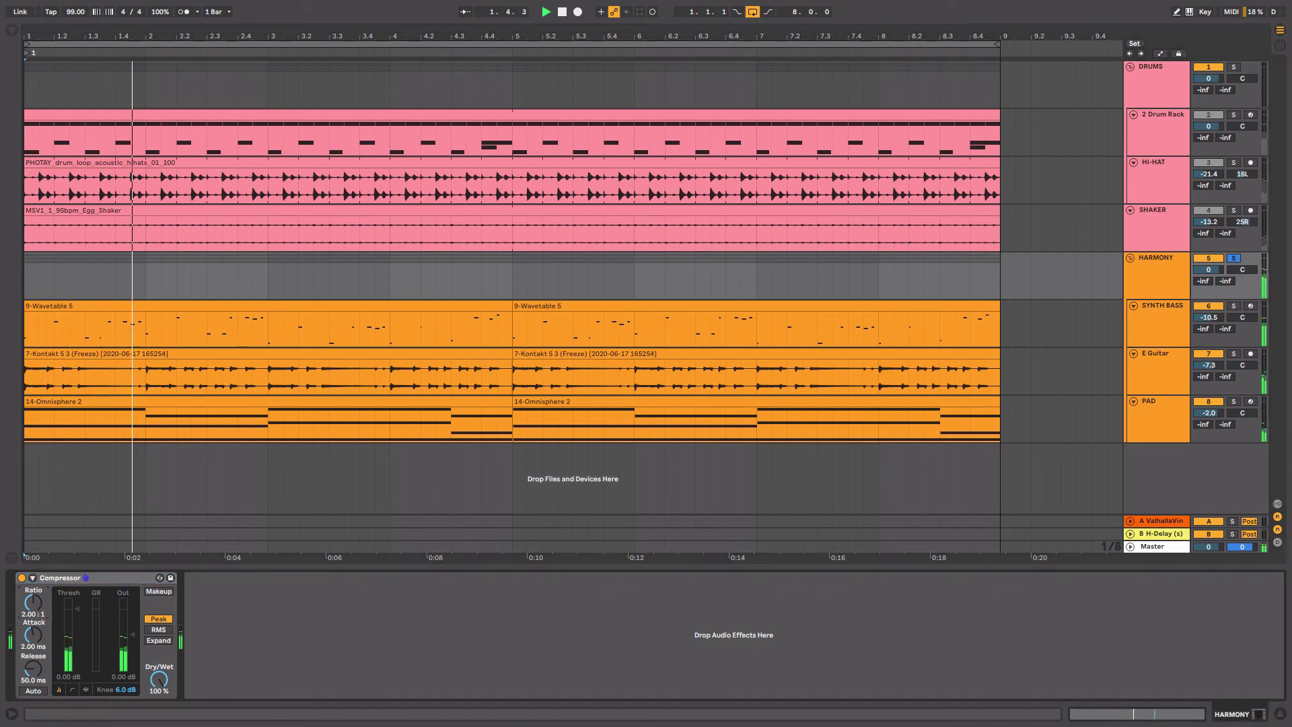
drag(36, 609, 35, 601)
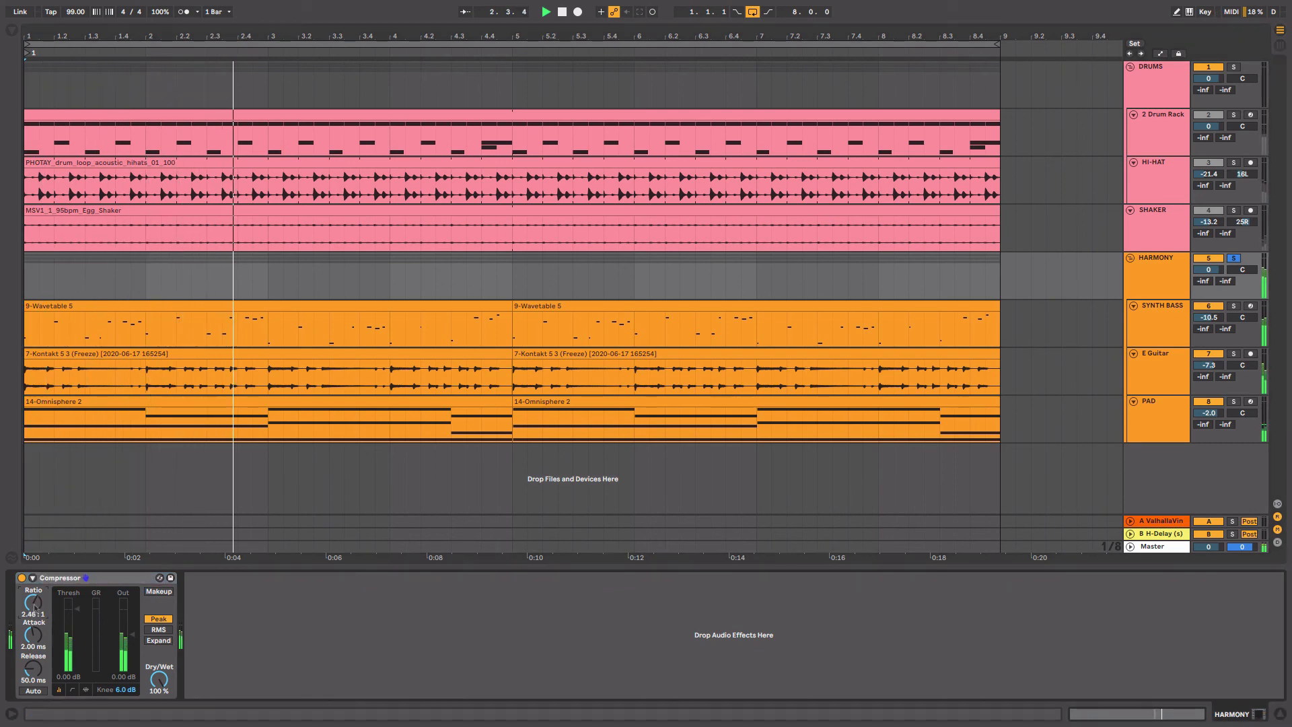
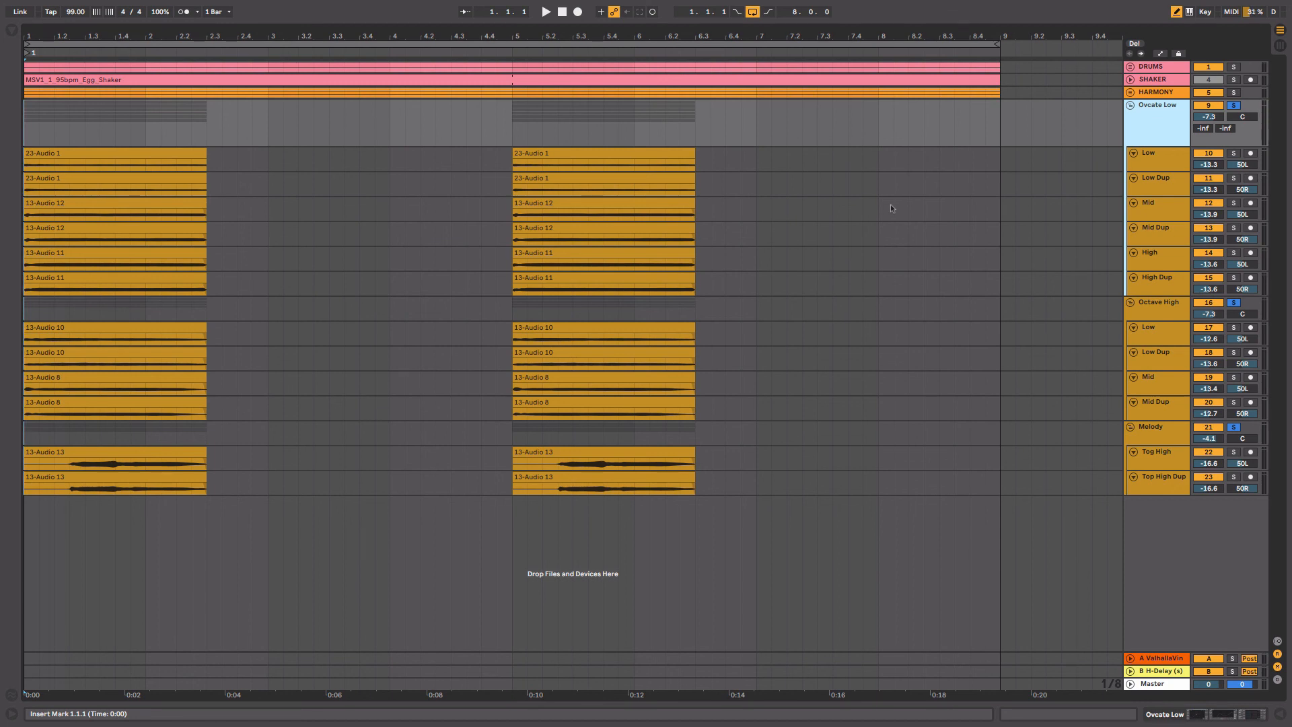
- Examine the Low vocal's Waves Tune Real-Time settings and the effect chains on the Ovcate Low, Octave High and Melody groups
double_click(1149, 153)
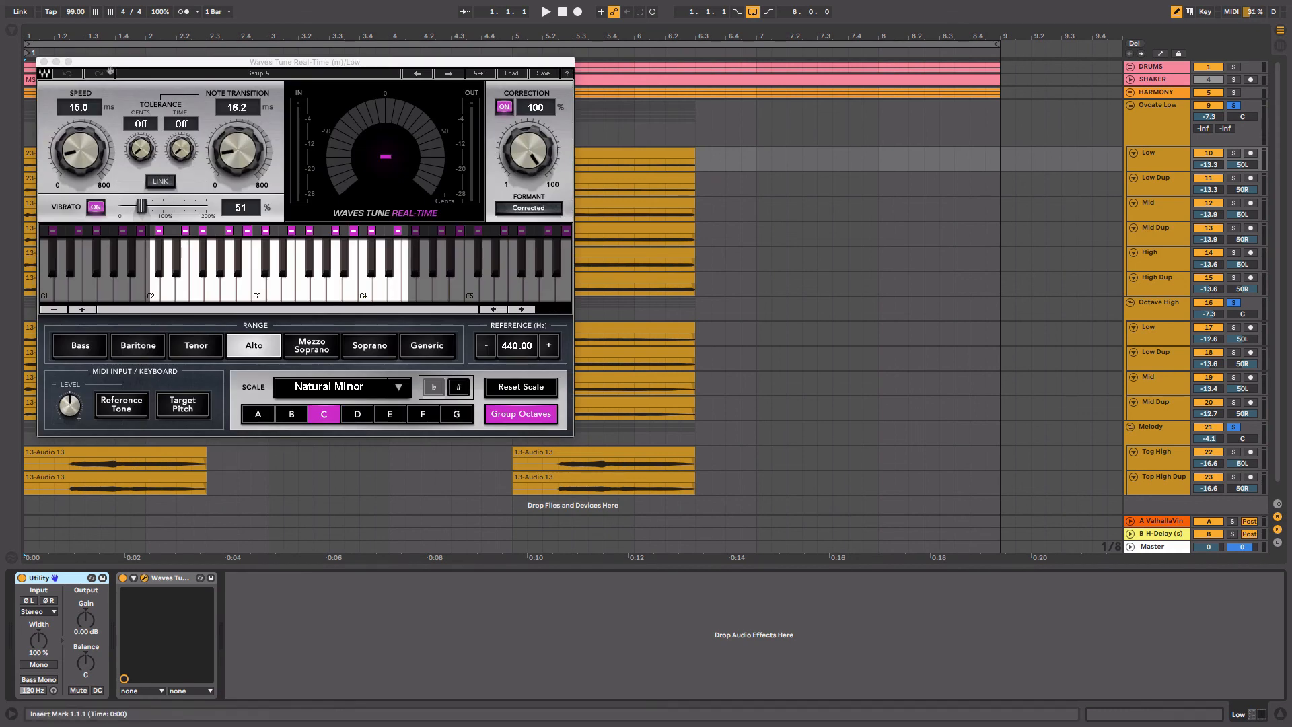
click(44, 60)
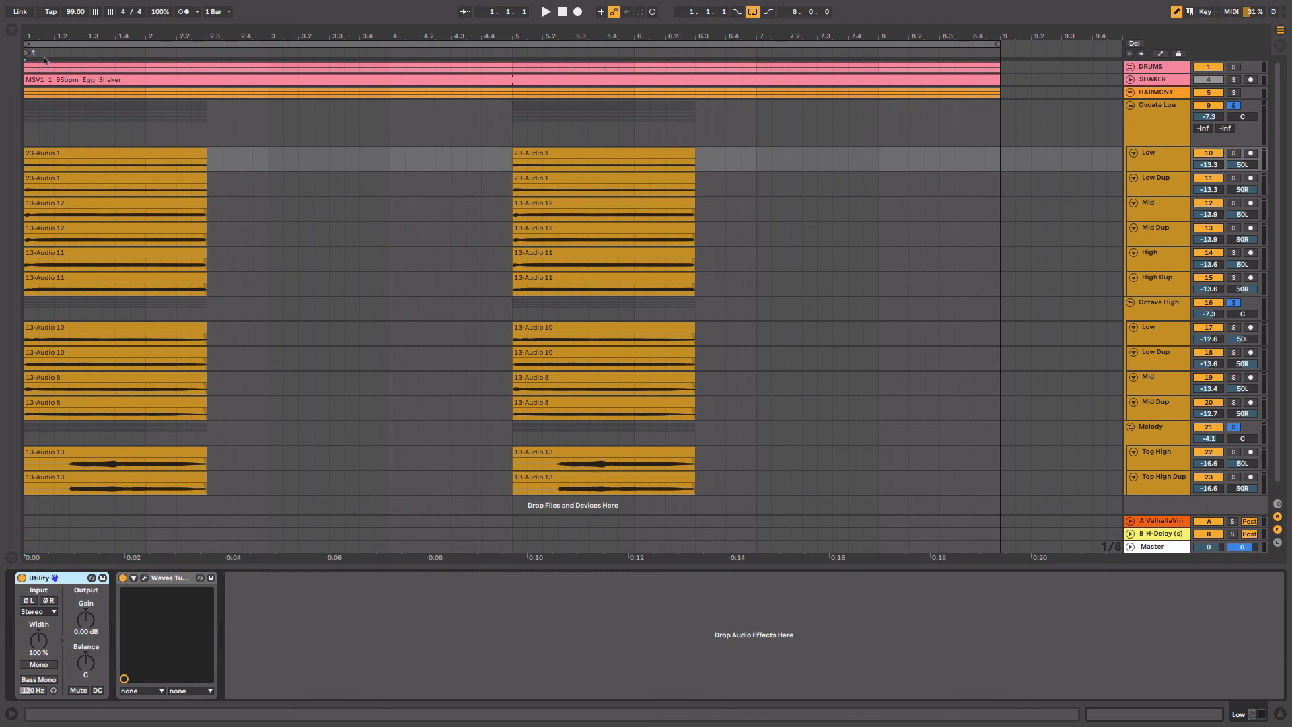
click(1157, 105)
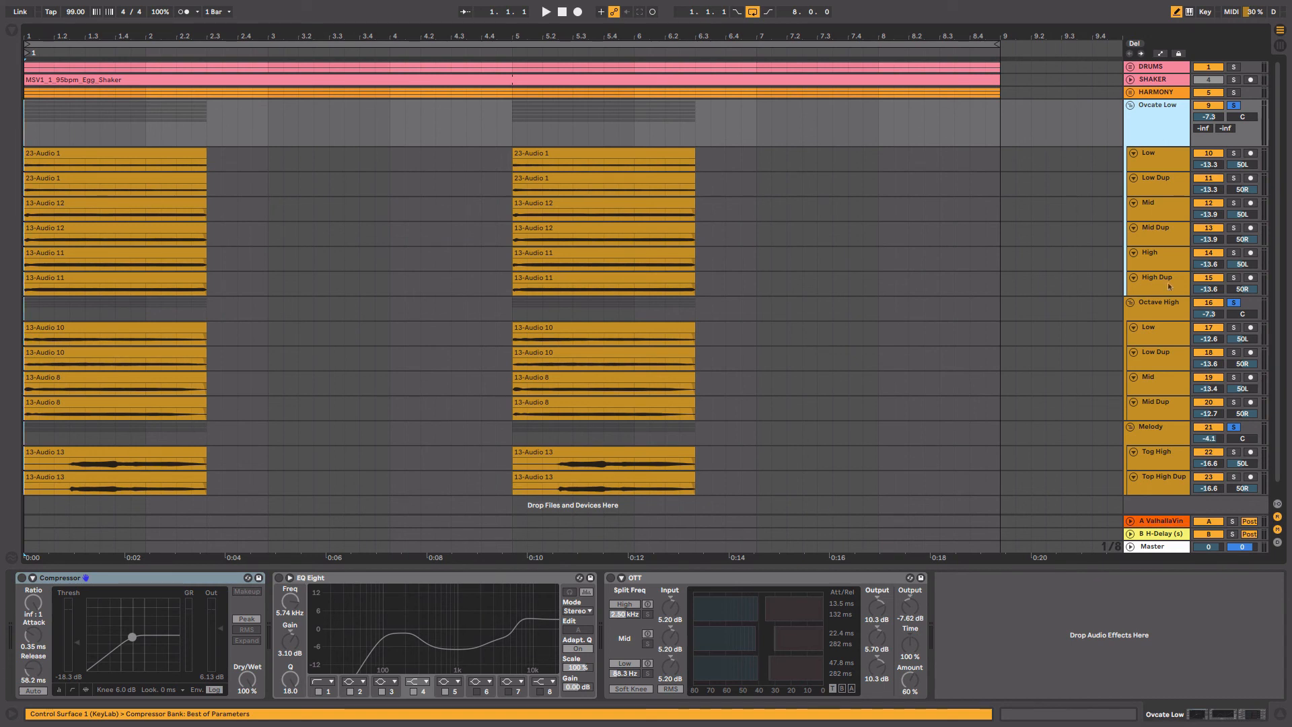
click(1169, 306)
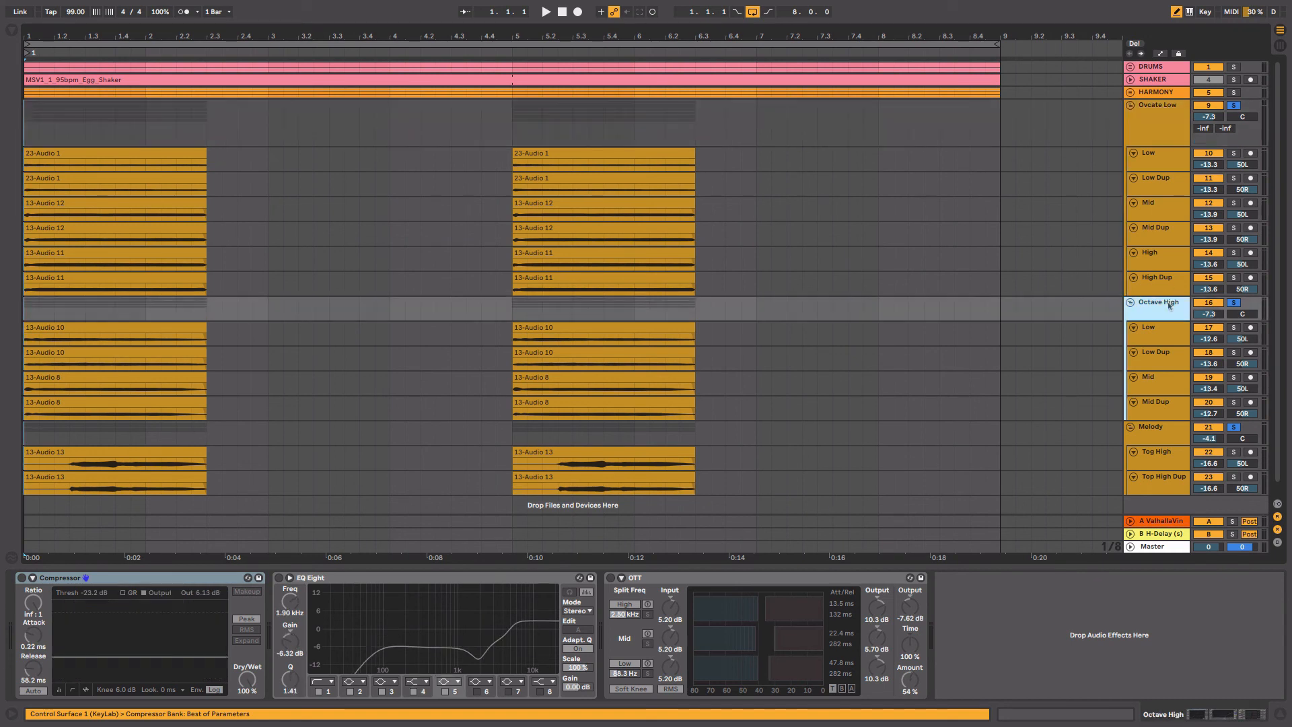
click(1151, 432)
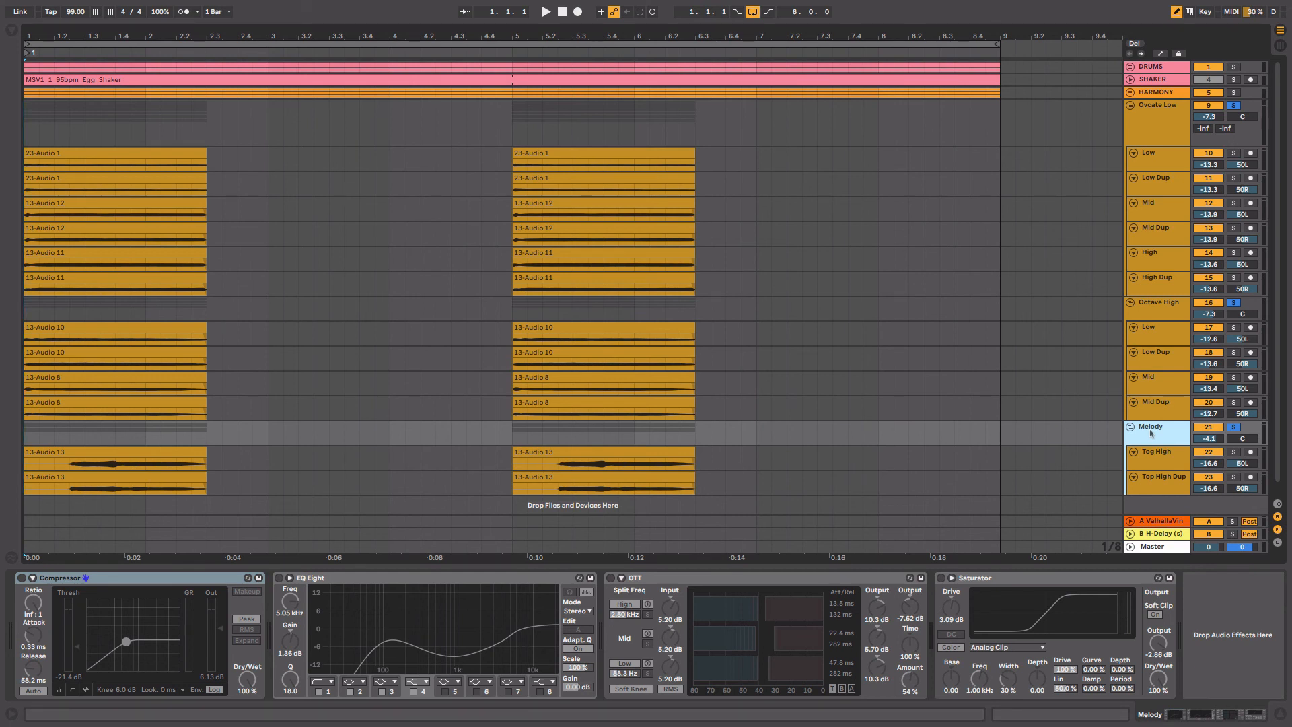
key(ctrl+alt+l)
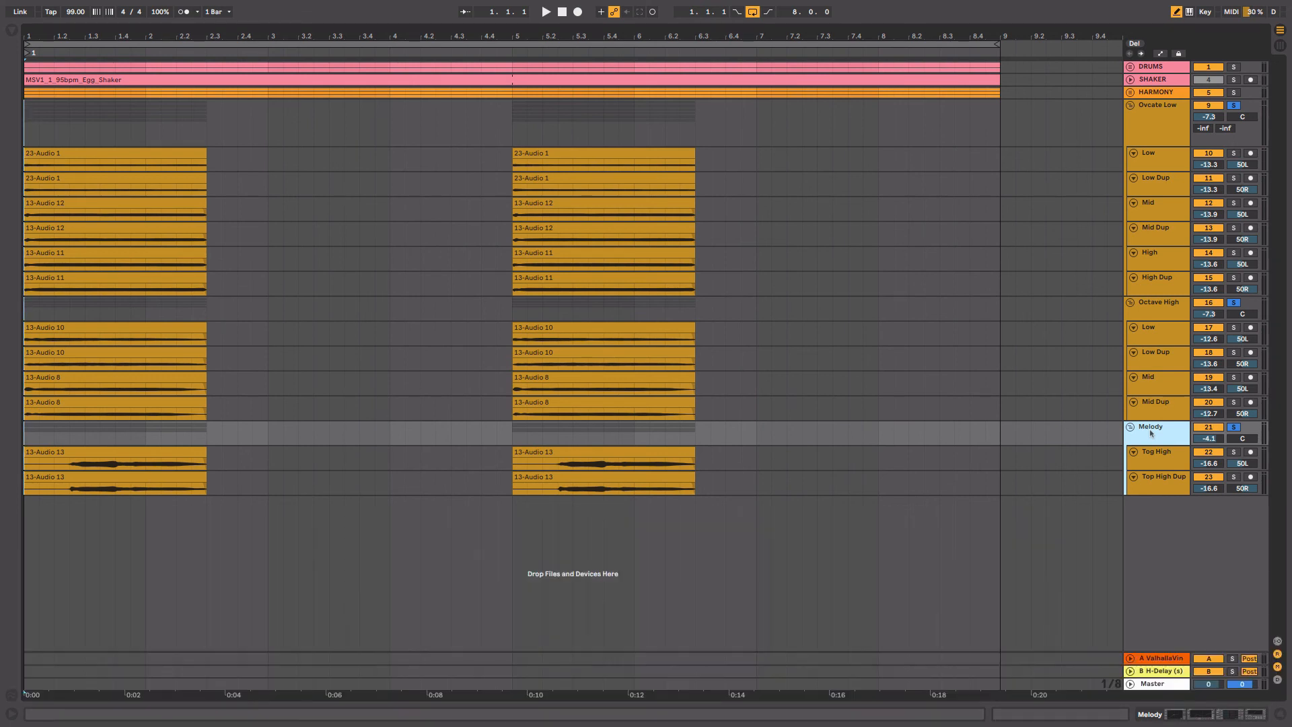
- Play the soloed vocals without their effects and switch on the Compressor in the Ovcate Low group's chain
key(space)
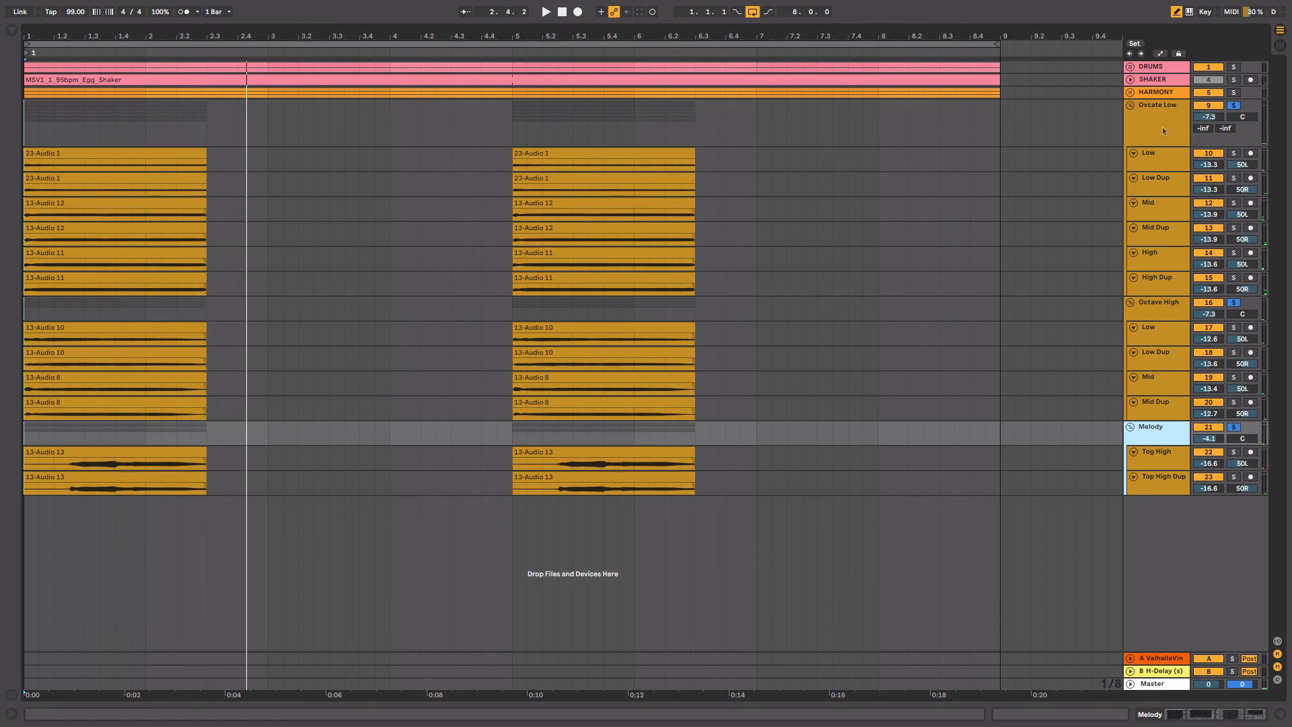
double_click(1159, 130)
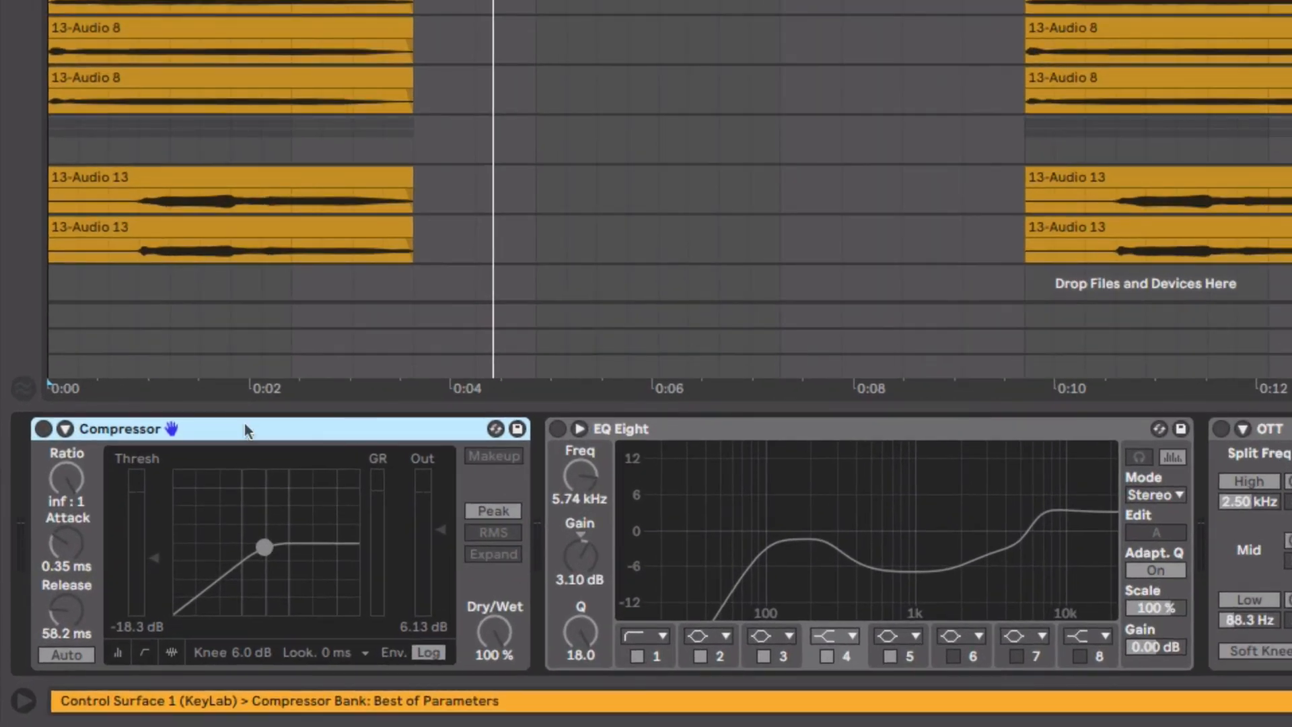
key(0)
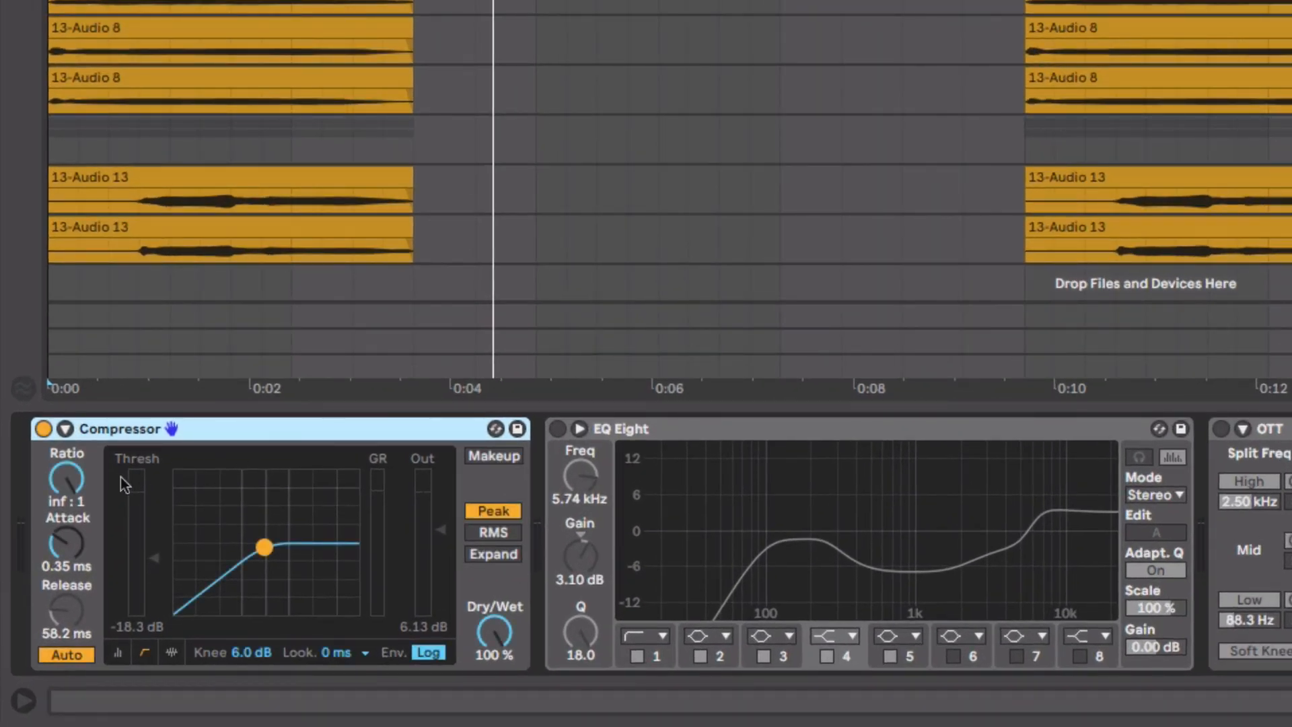
click(70, 480)
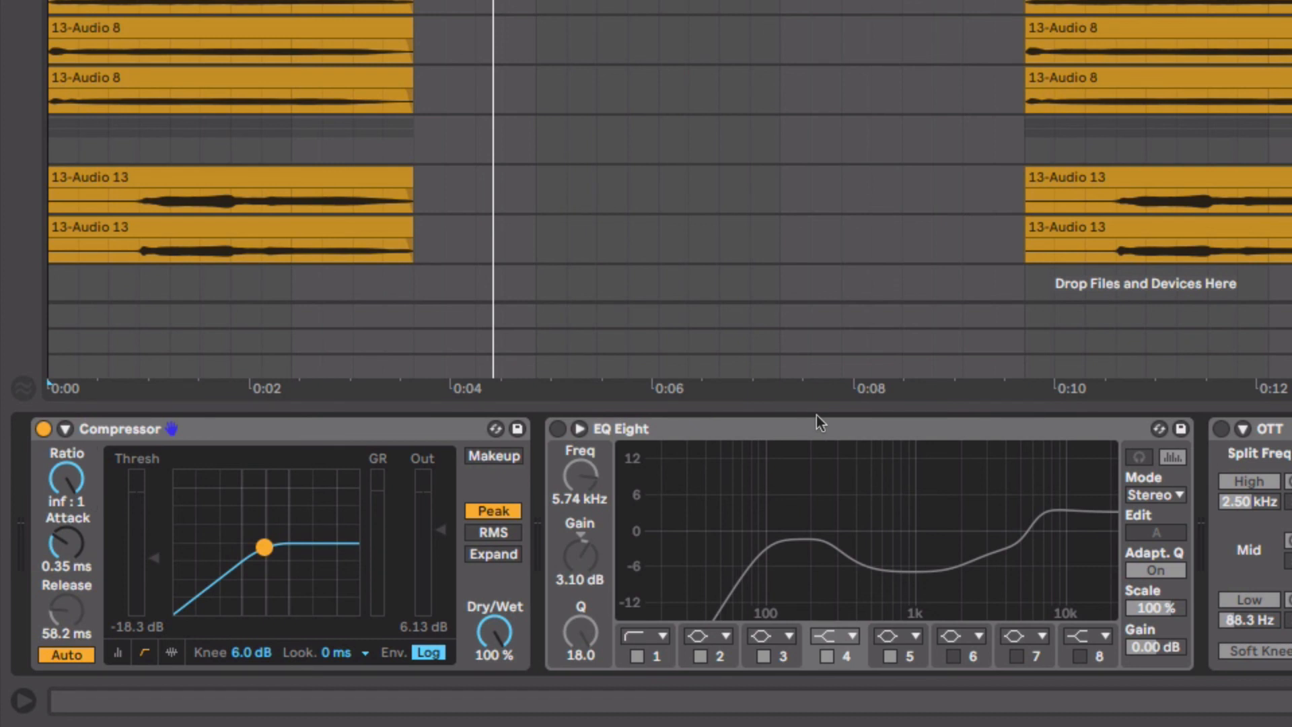
- Switch on the EQ Eight and OTT in the Ovcate Low group's chain, reviewing their bands and amount
click(855, 430)
key(0)
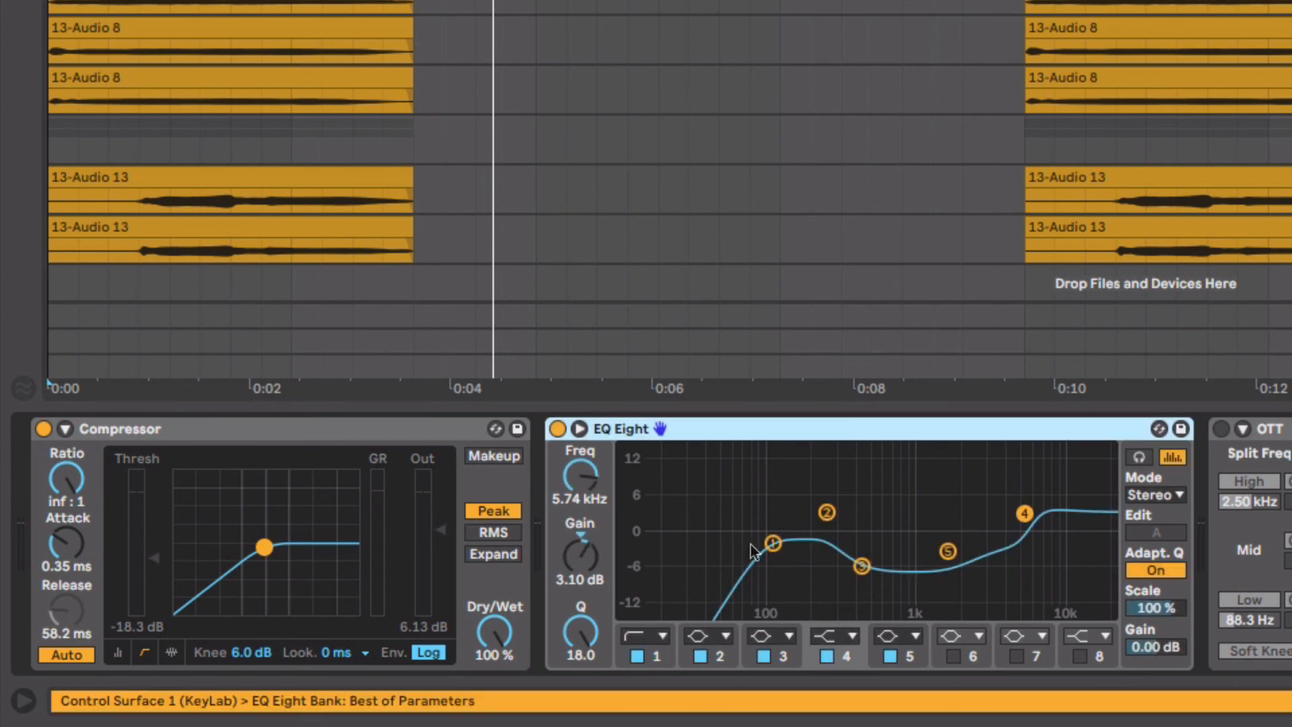
click(772, 542)
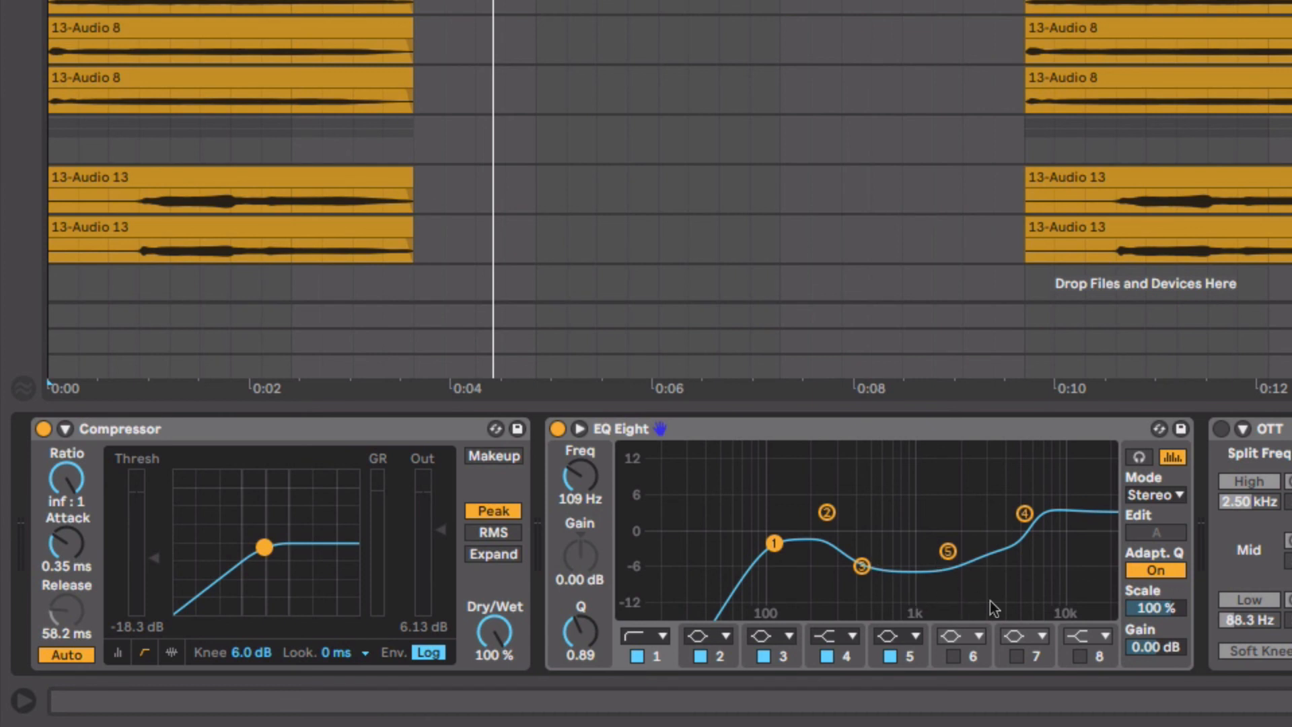
click(1024, 514)
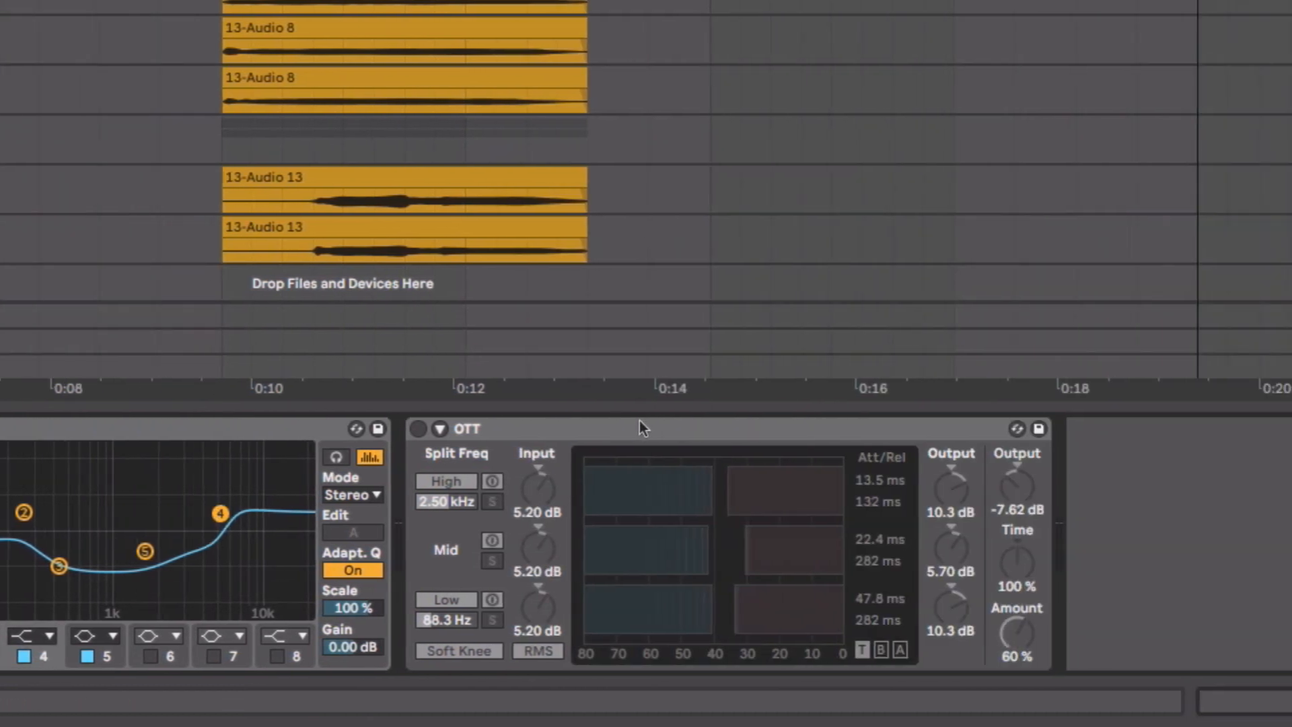
click(583, 425)
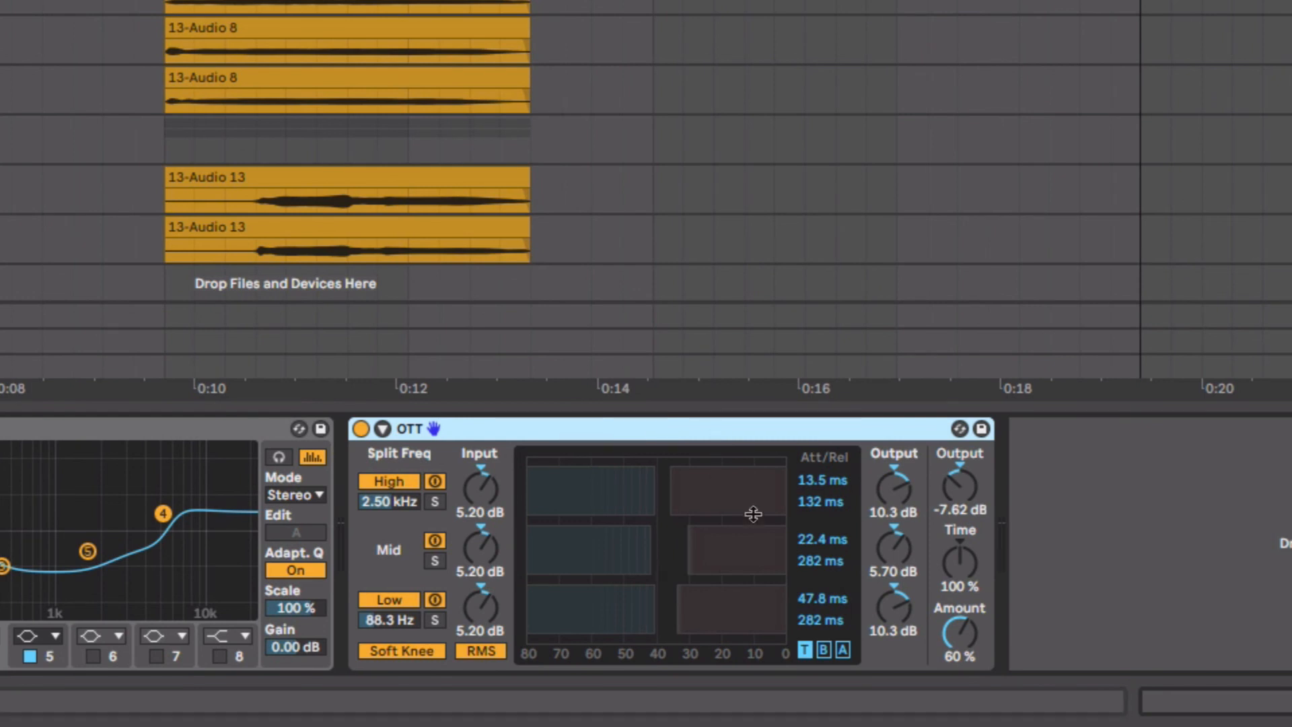
click(970, 632)
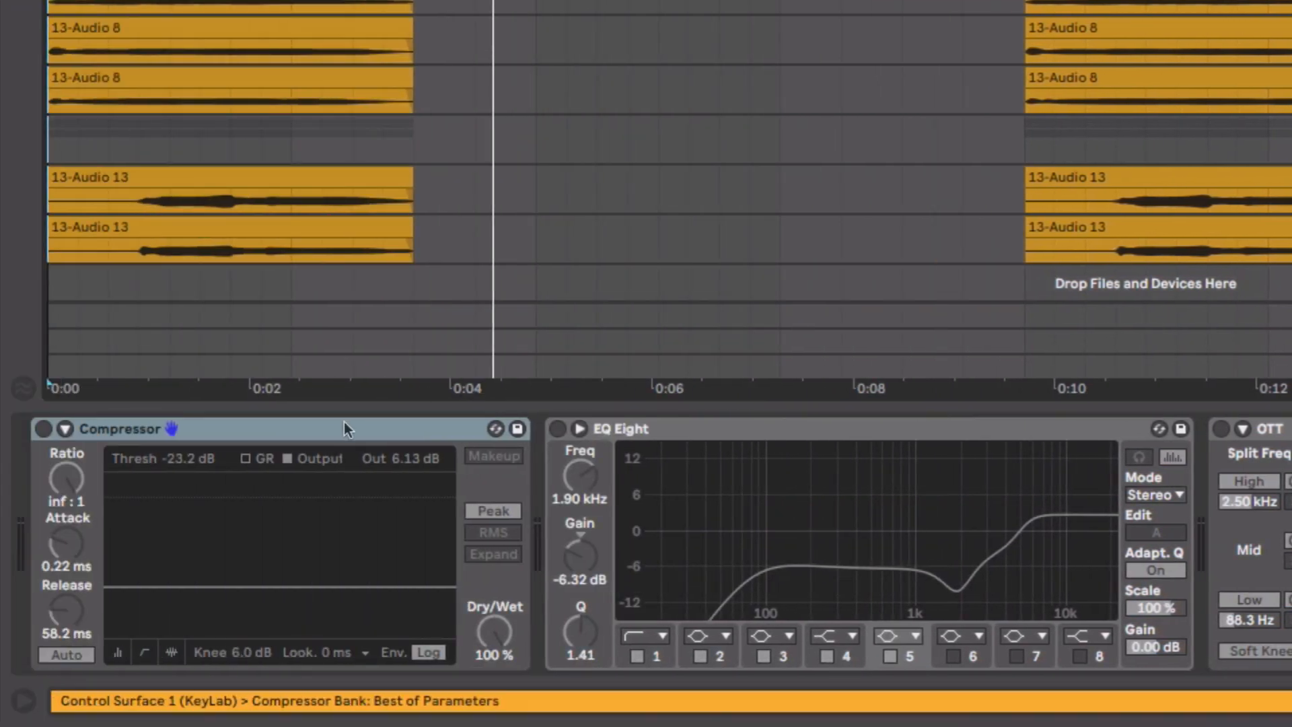
- Switch on the Compressor, EQ Eight and OTT of the Octave High group all at once
click(345, 422)
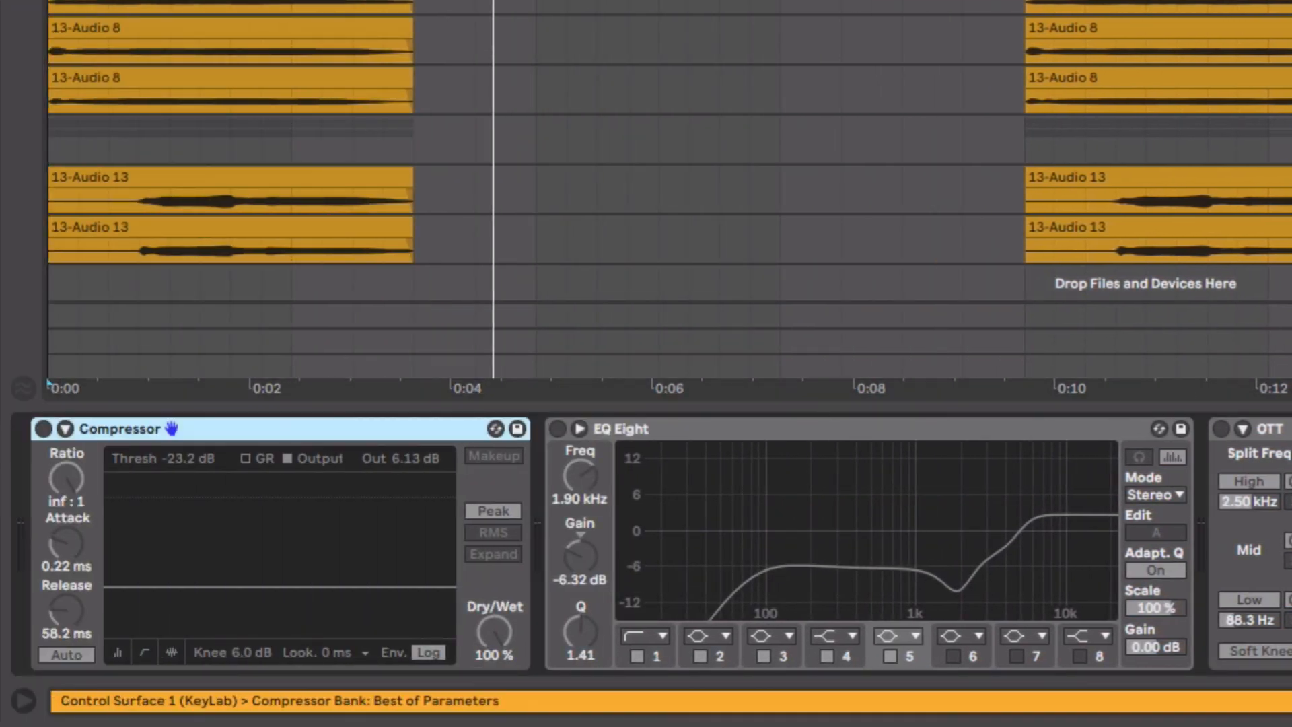
shift+click(1285, 428)
key(0)
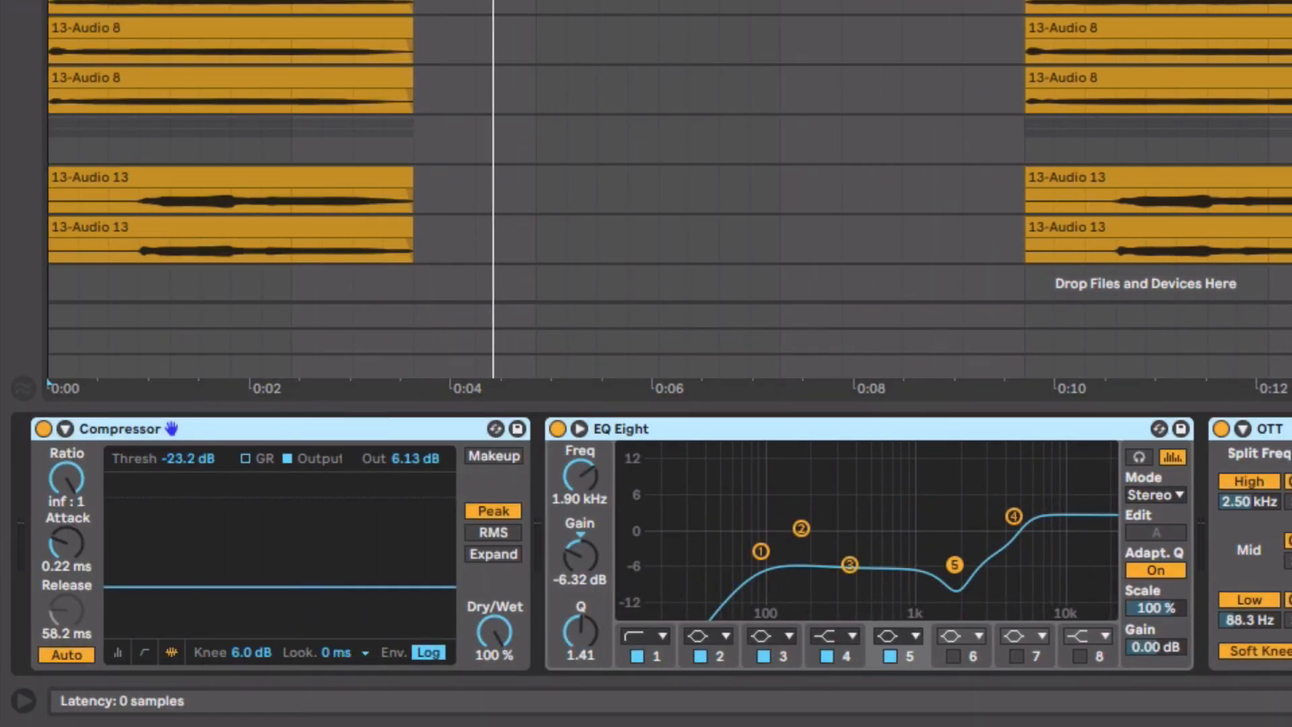
click(923, 424)
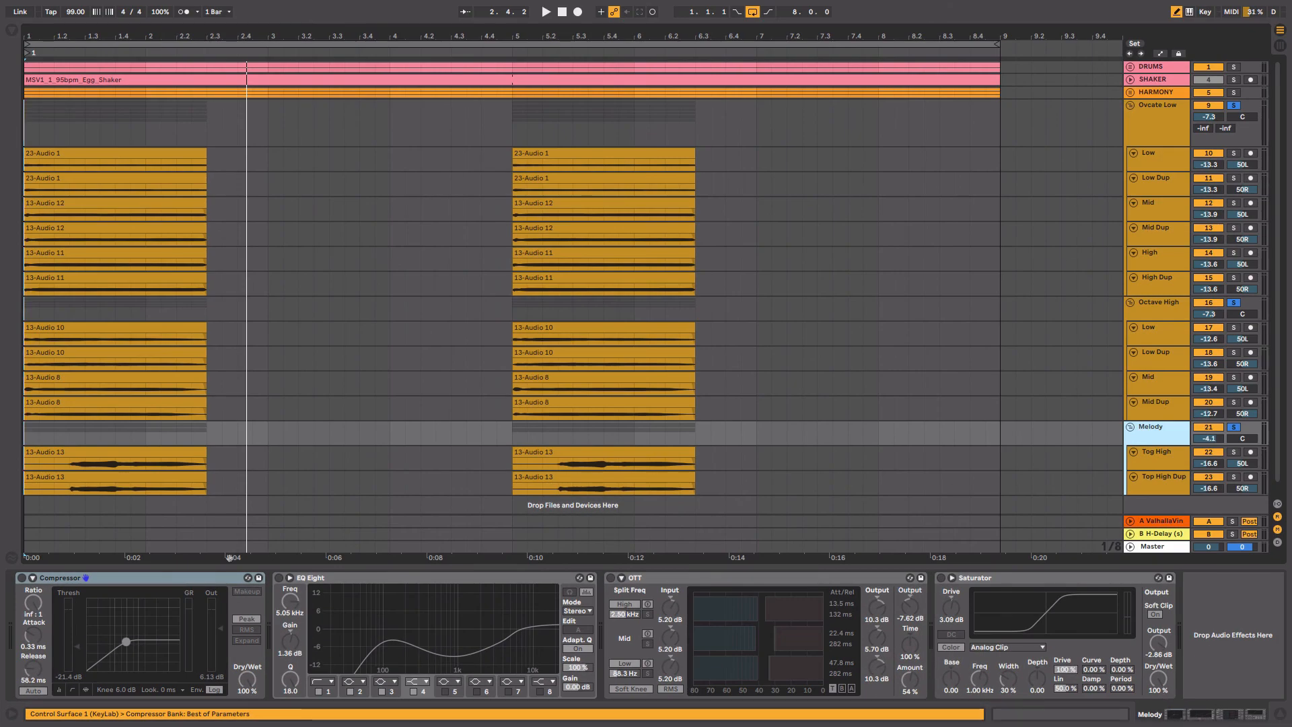
- Switch on the Melody group's Compressor, EQ Eight, OTT and Saturator, and play the vocals with all effects active
click(149, 580)
shift+click(1013, 579)
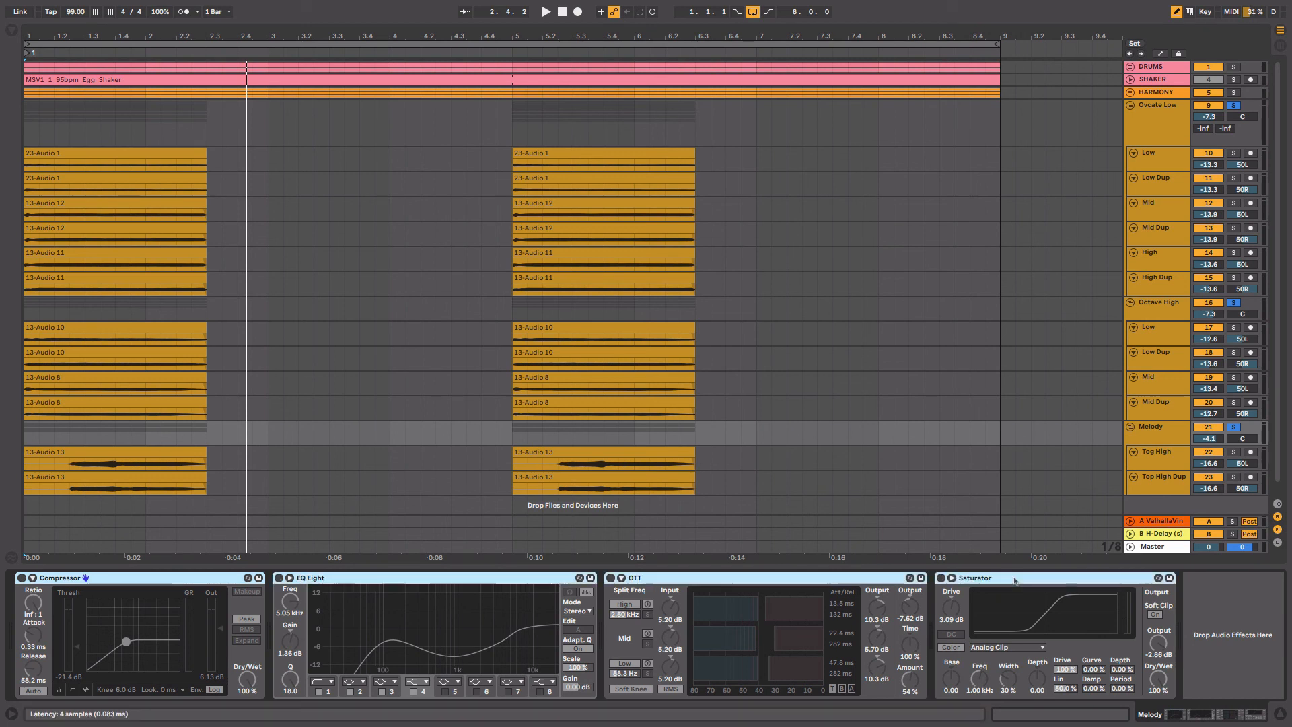
key(0)
click(861, 580)
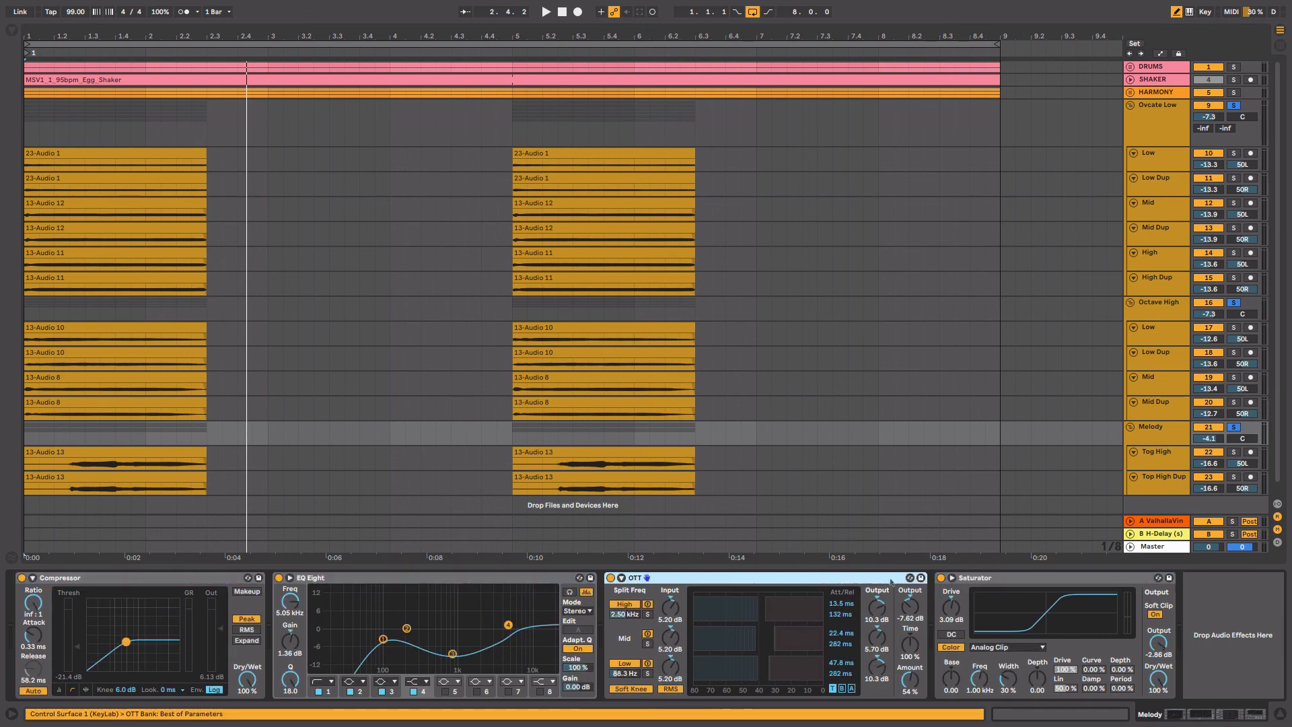
click(1008, 578)
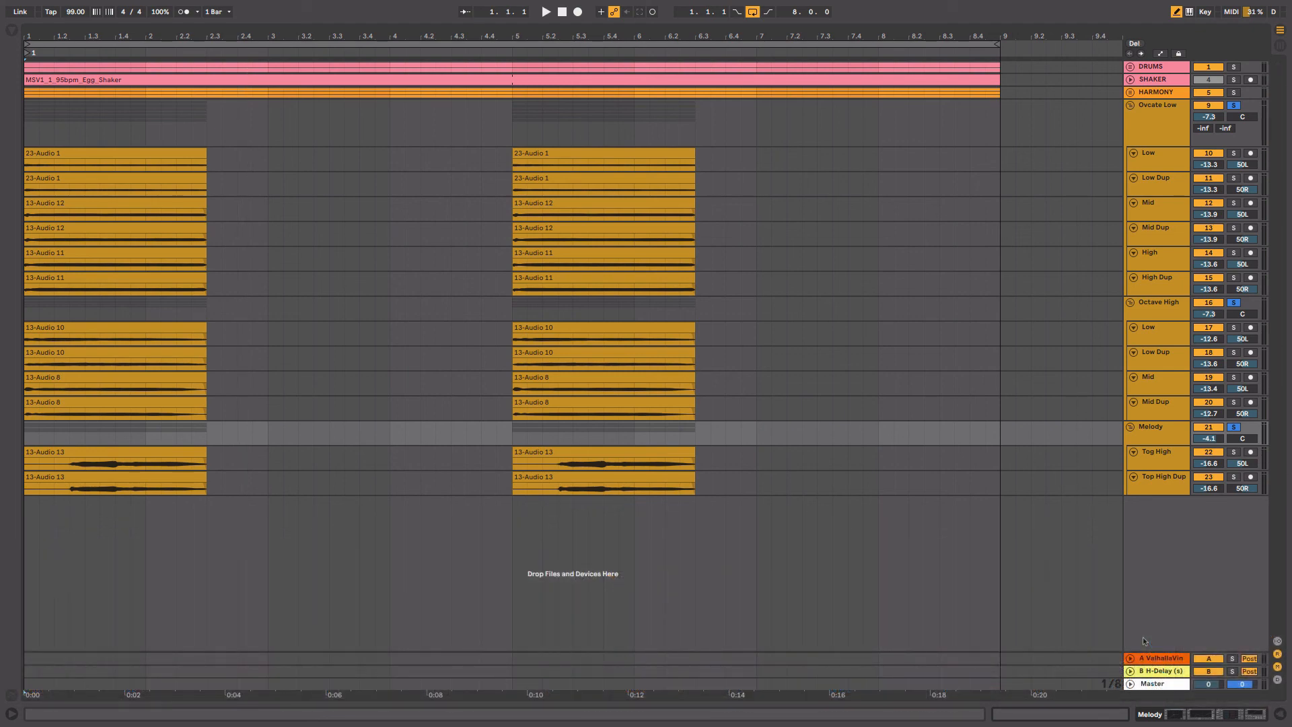
key(space)
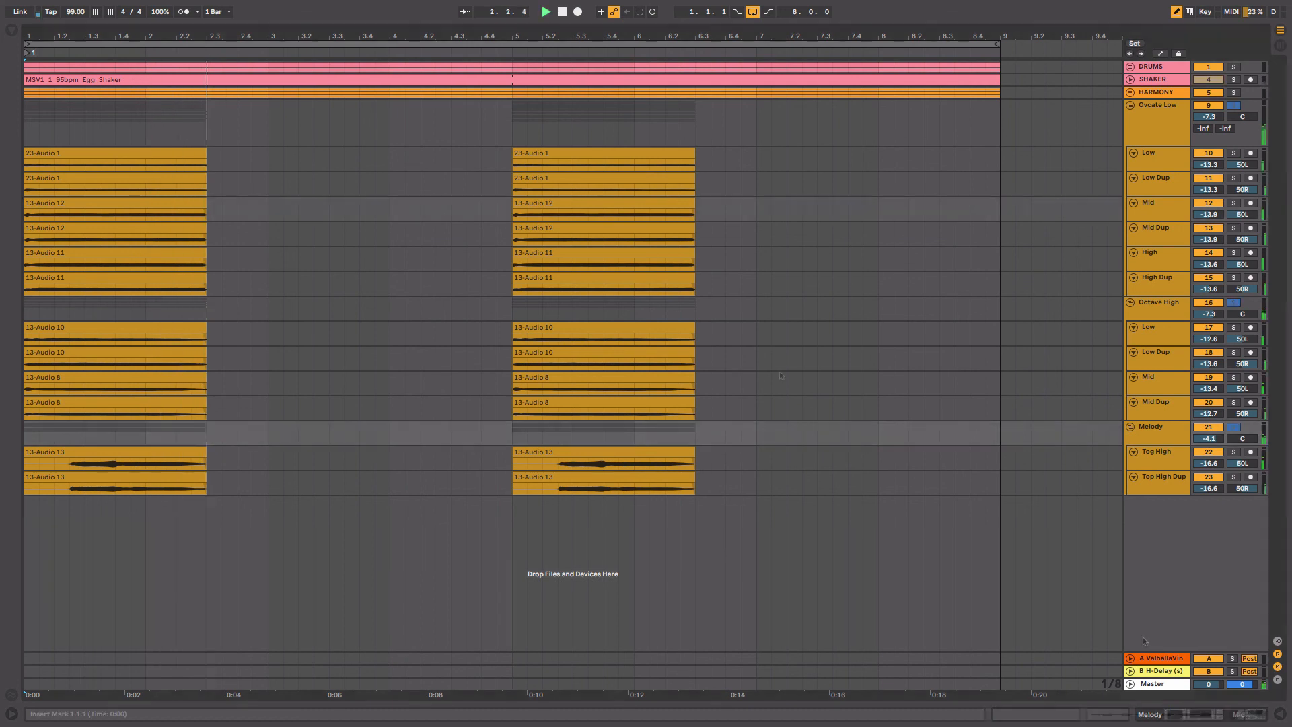
key(space)
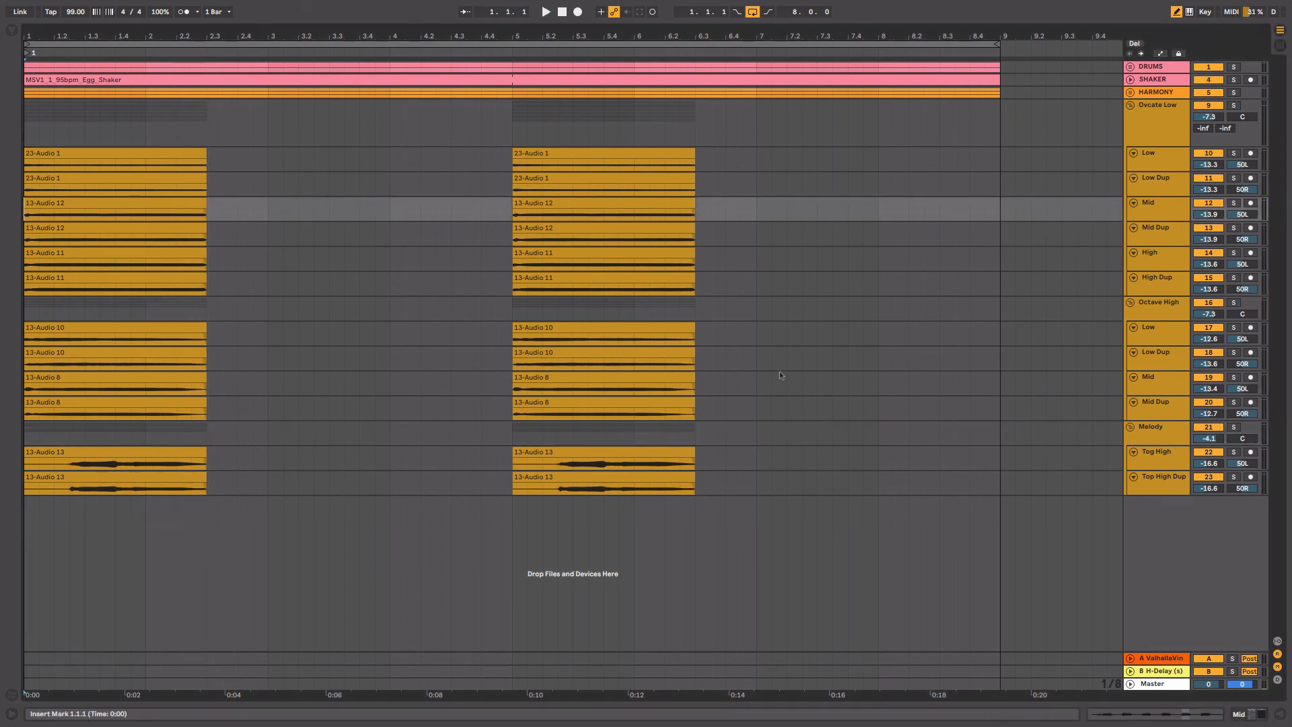
- Group the Ovcate Low, Octave High and Melody groups into one parent group and fold all three subgroups
click(1150, 135)
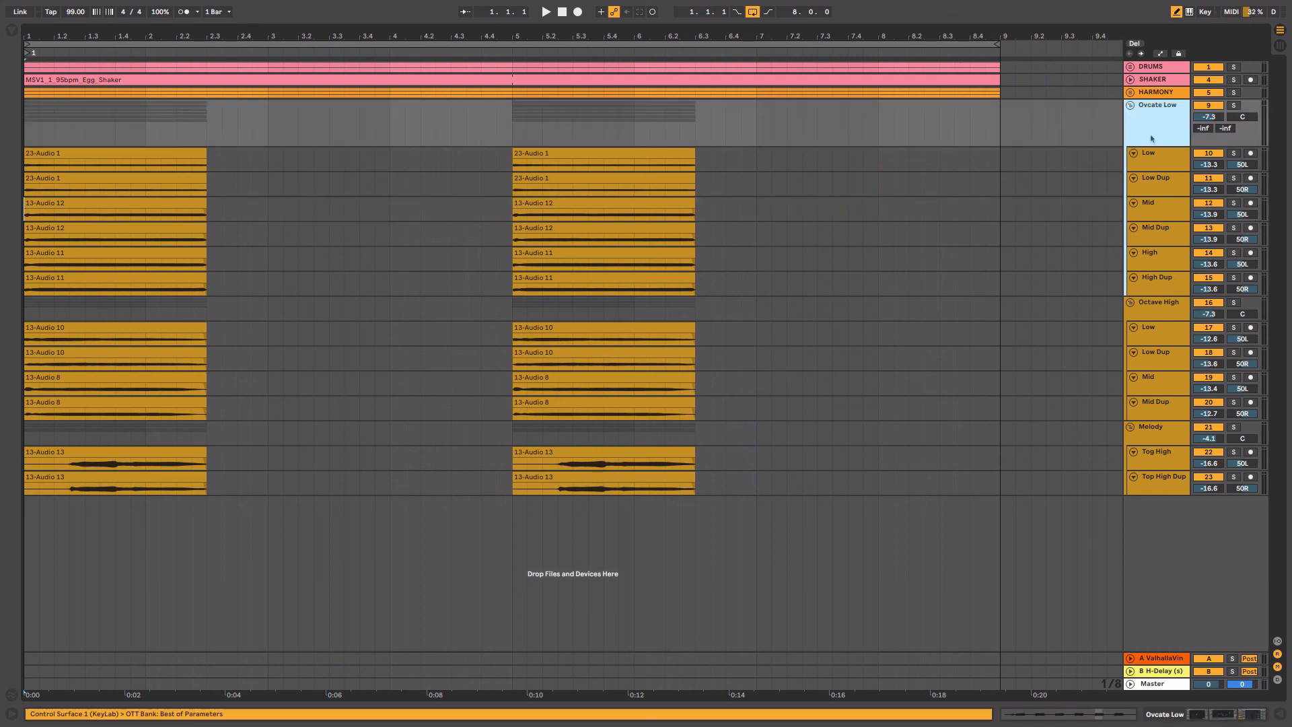
click(1158, 441)
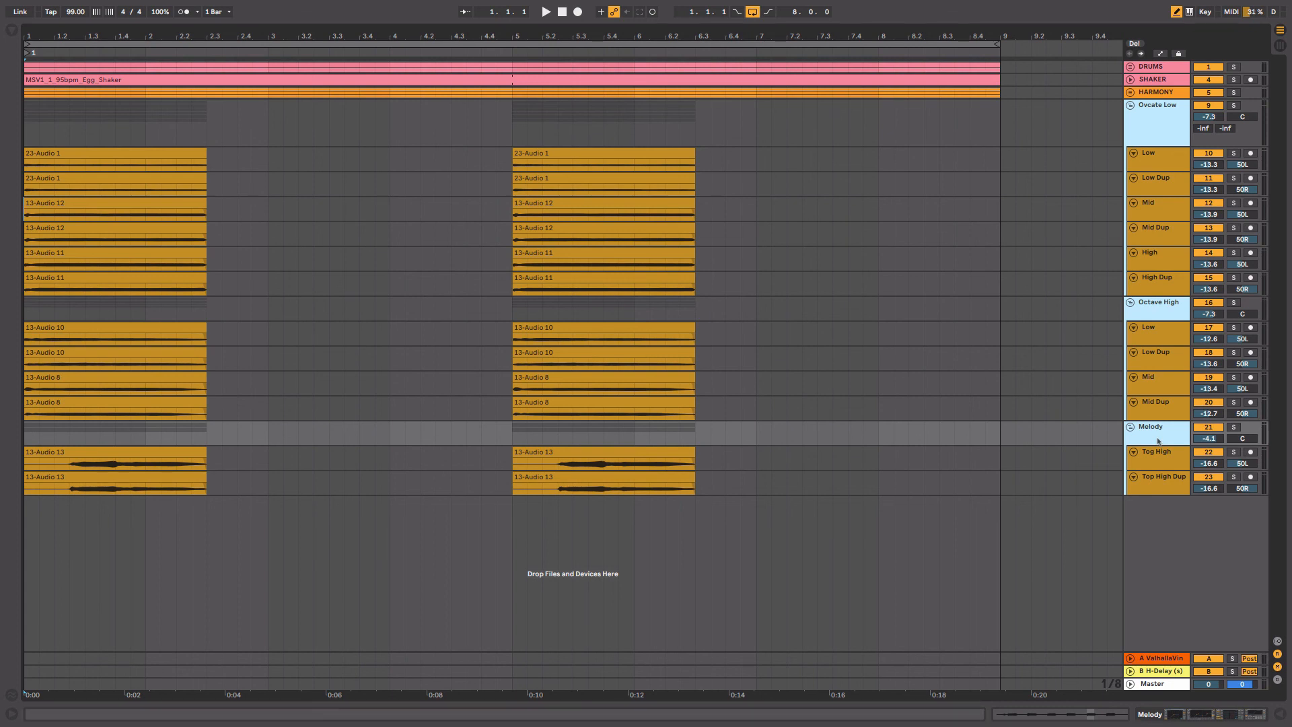
key(ctrl+g)
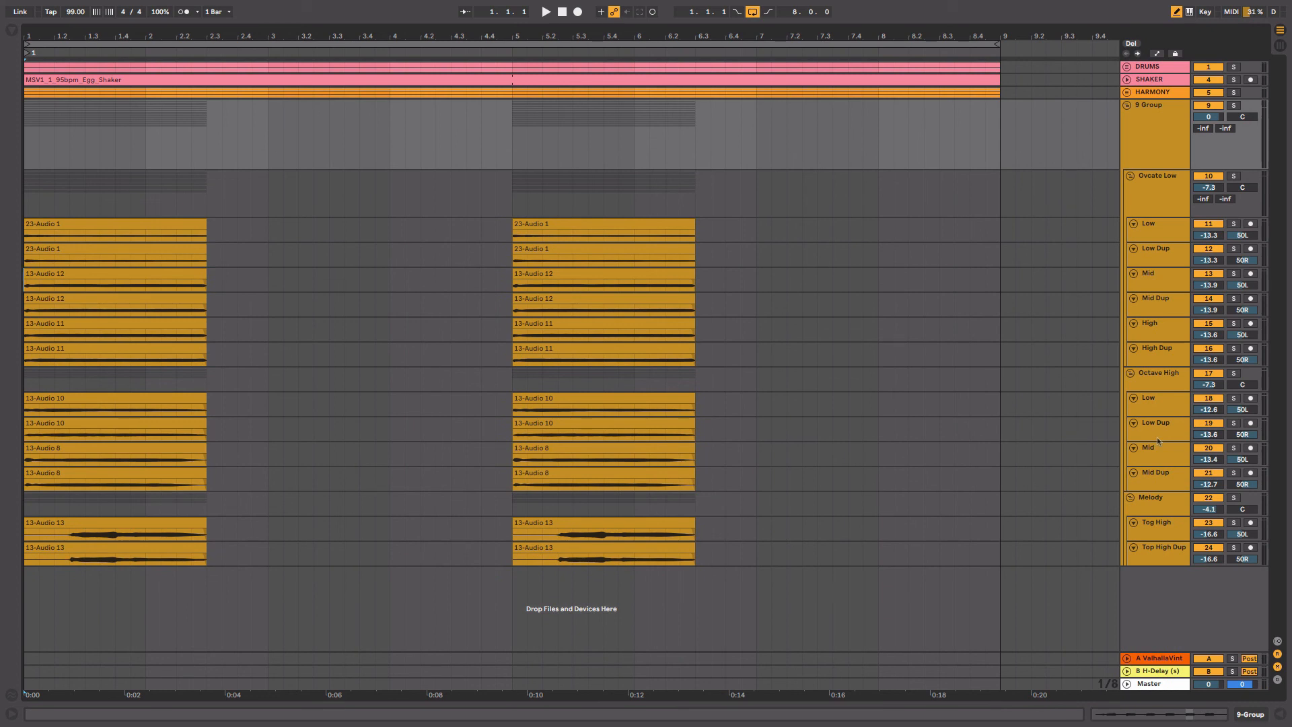
click(1145, 202)
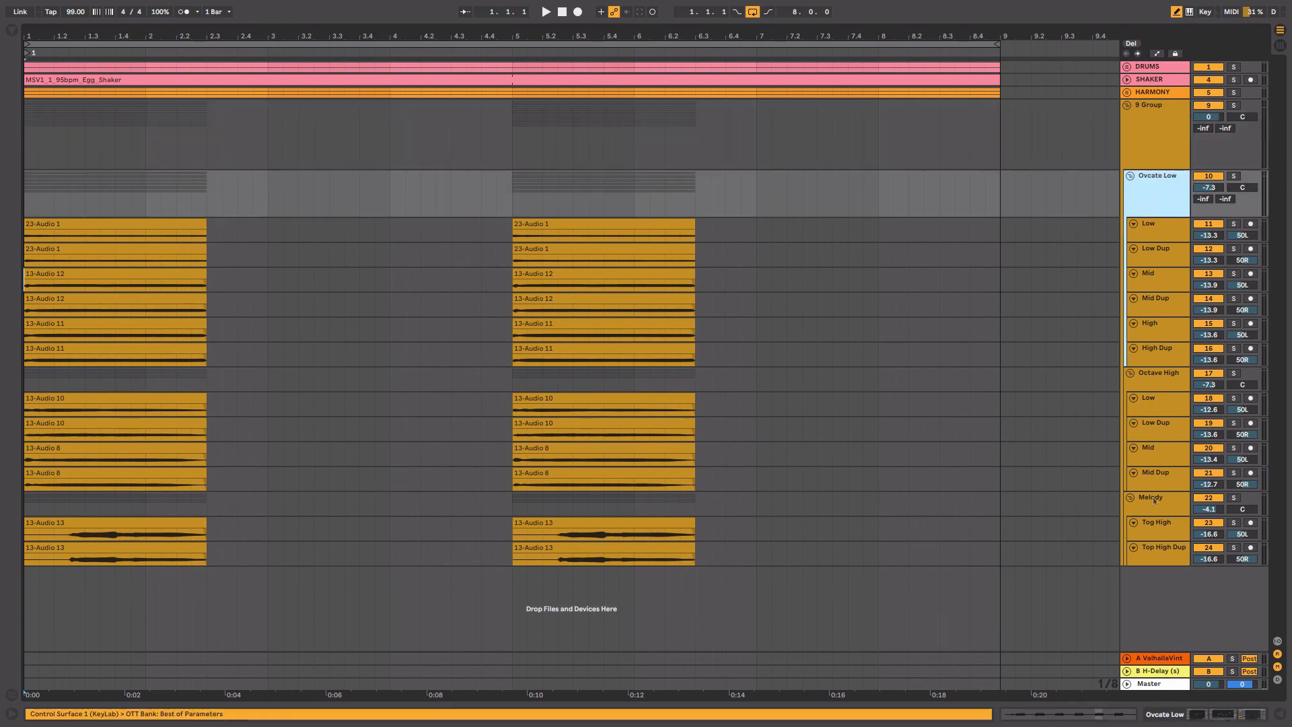
click(1134, 505)
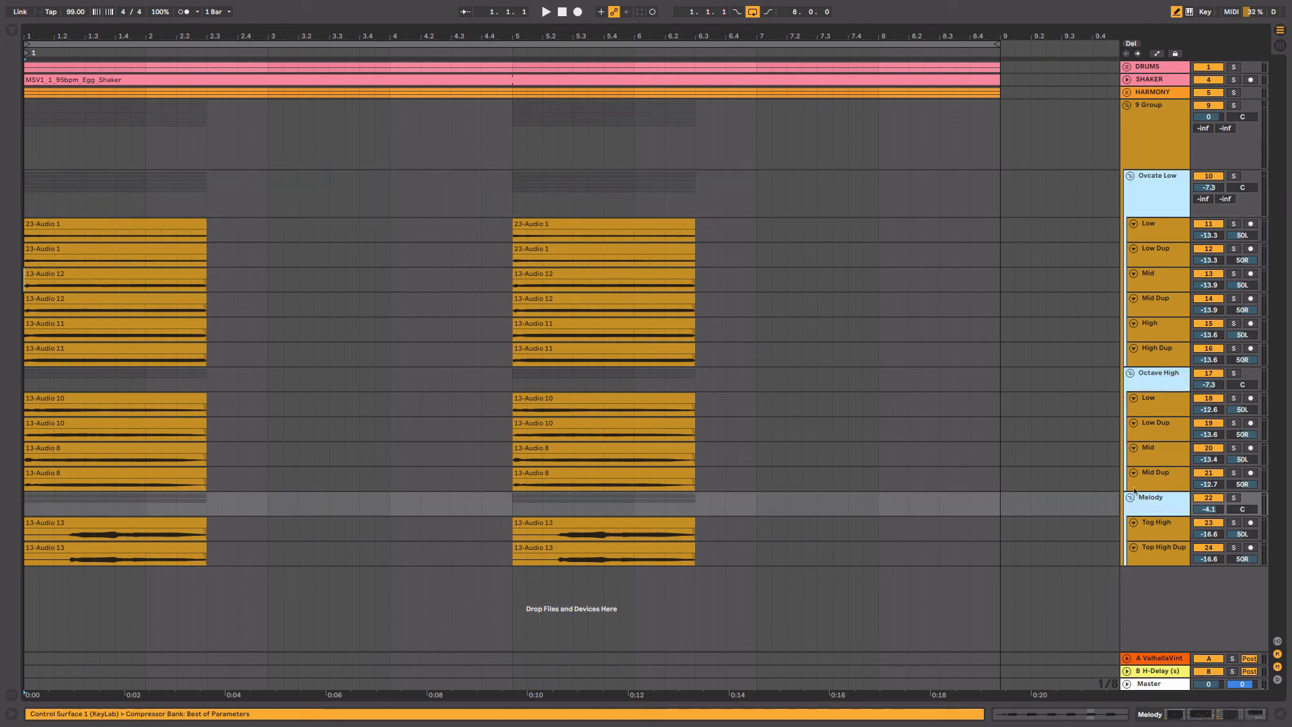
alt+click(1130, 497)
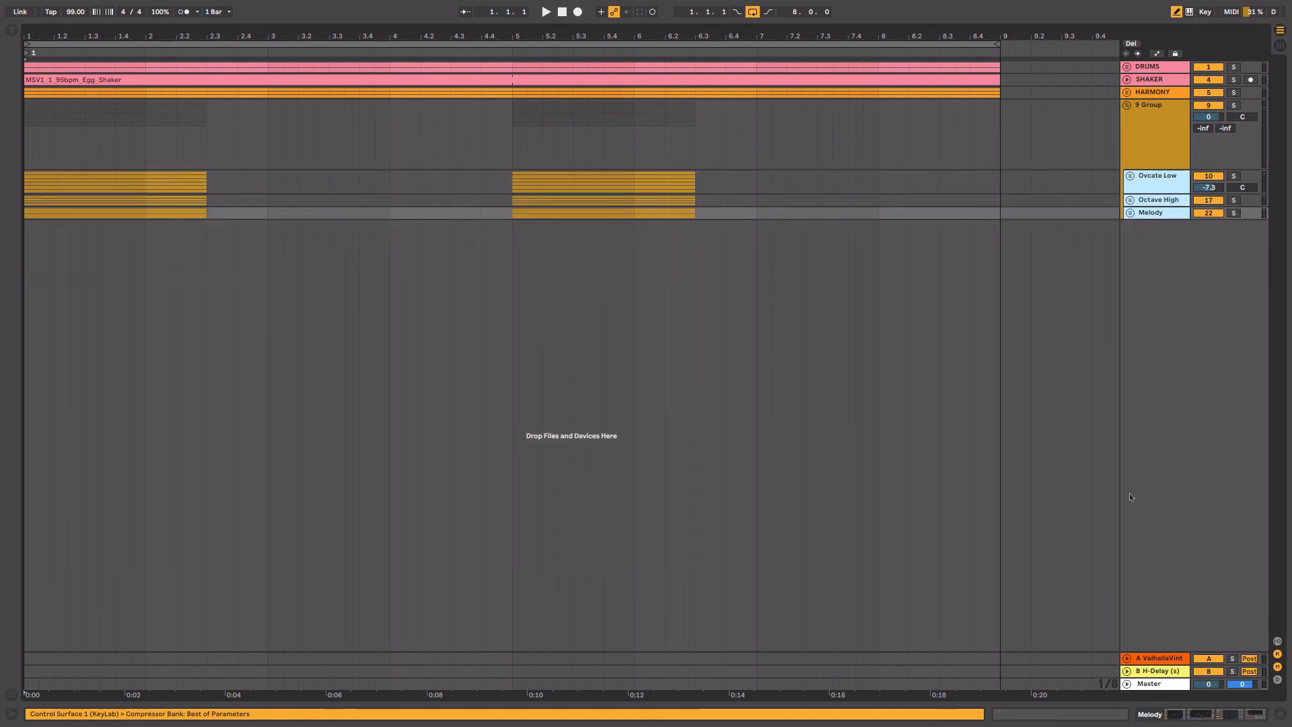
- Load an EQ Eight from the FAV FX collection onto the new parent vocal group
click(1142, 159)
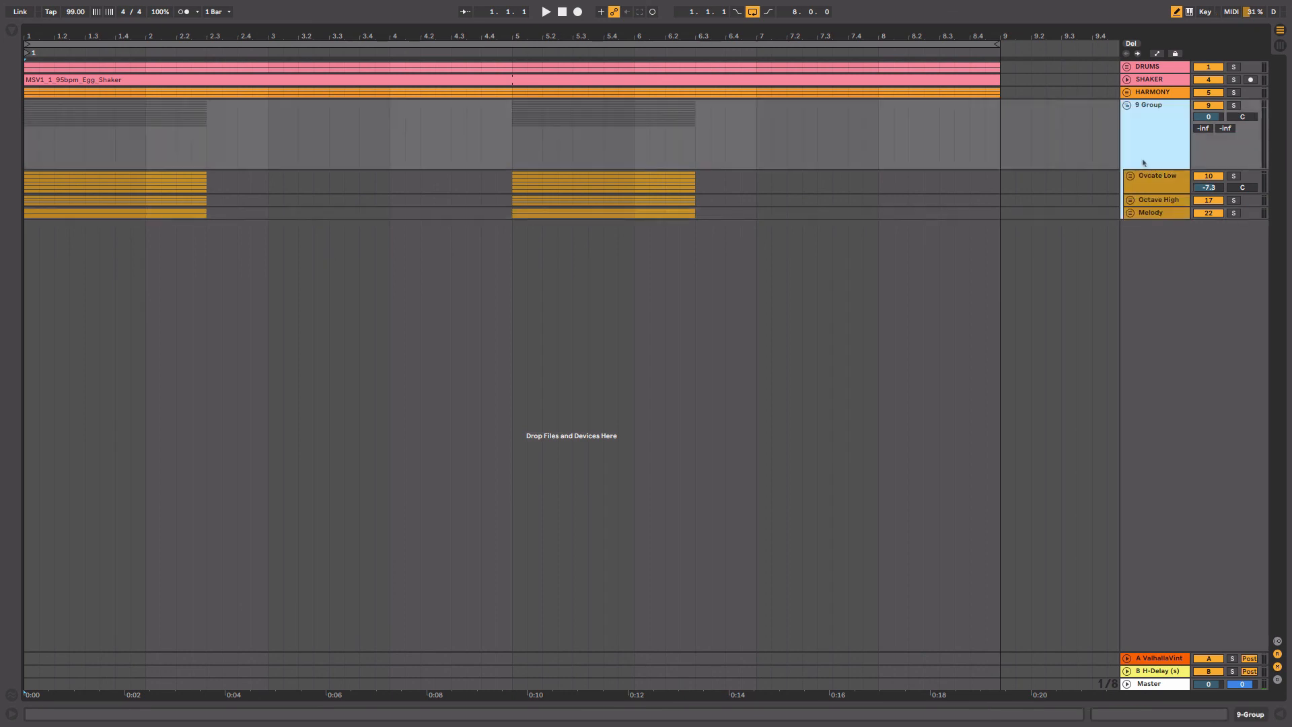
double_click(1154, 137)
key(super+alt+b)
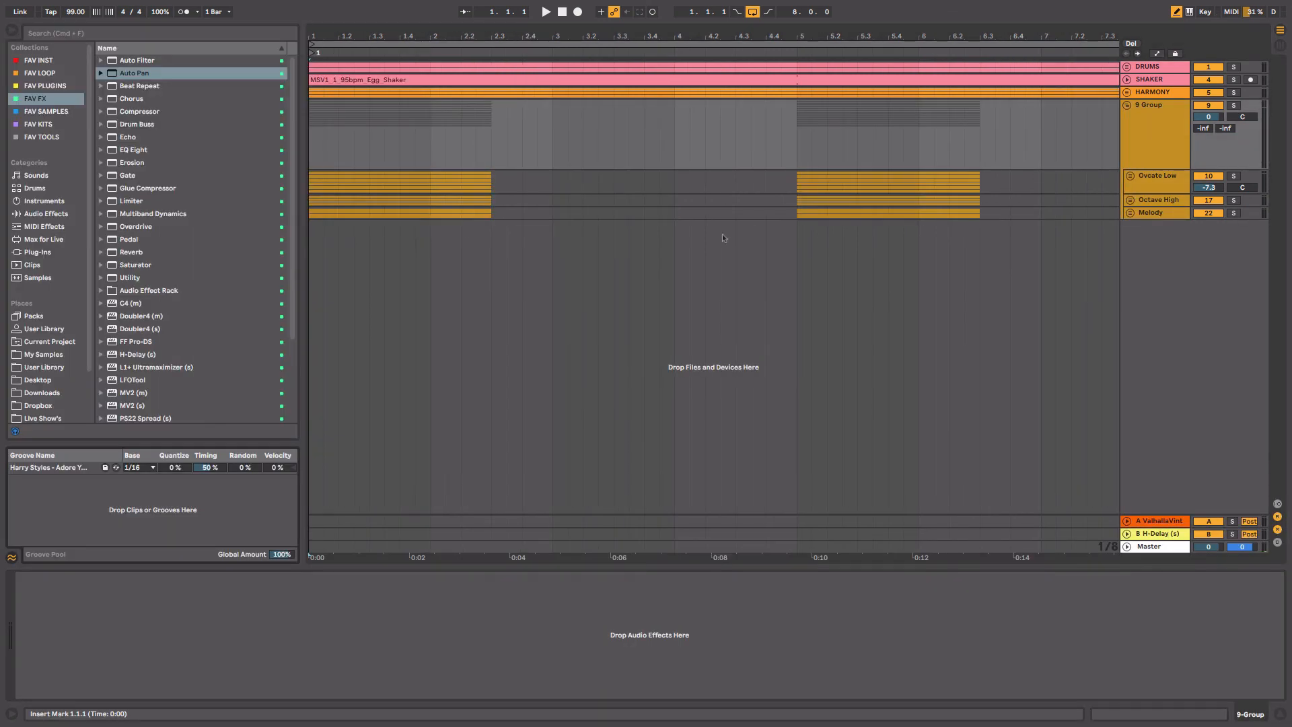
drag(123, 149, 180, 647)
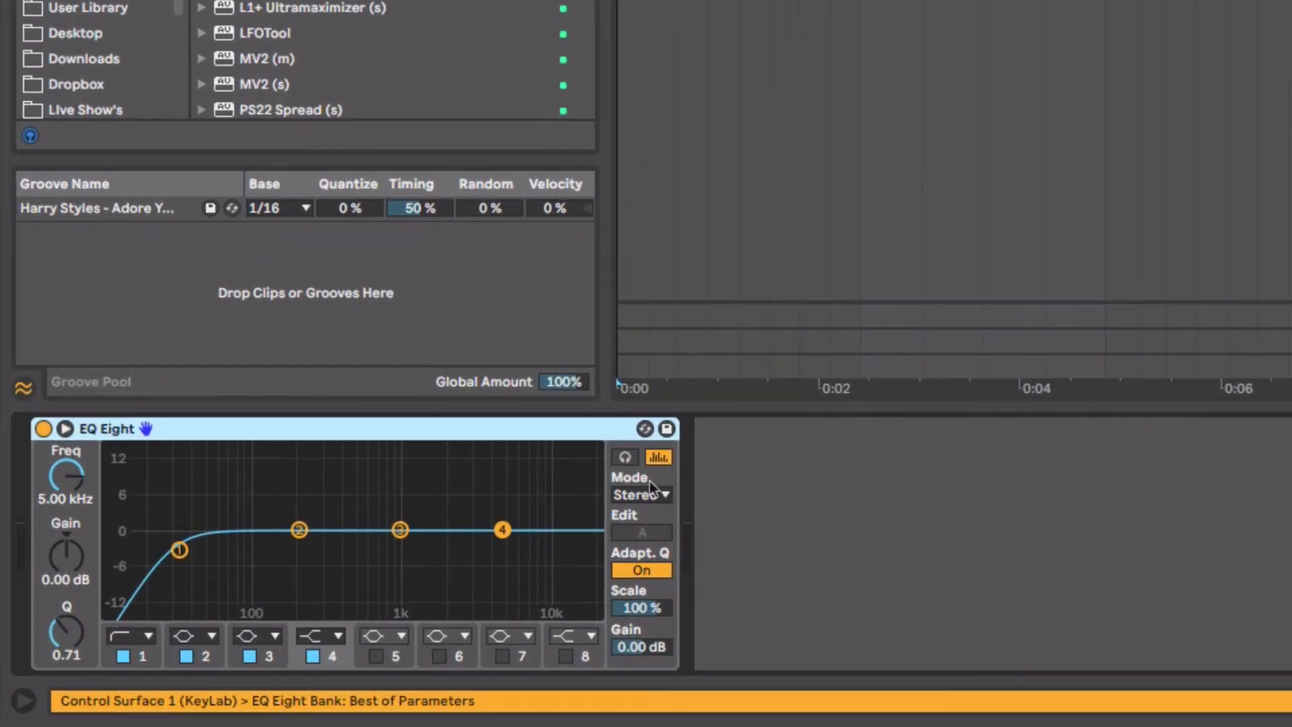
- Set the EQ Eight to M/S mode and shape the mid channel with a 66.7 Hz low cut and a 4.09 dB boost at 1.70 kHz
click(640, 494)
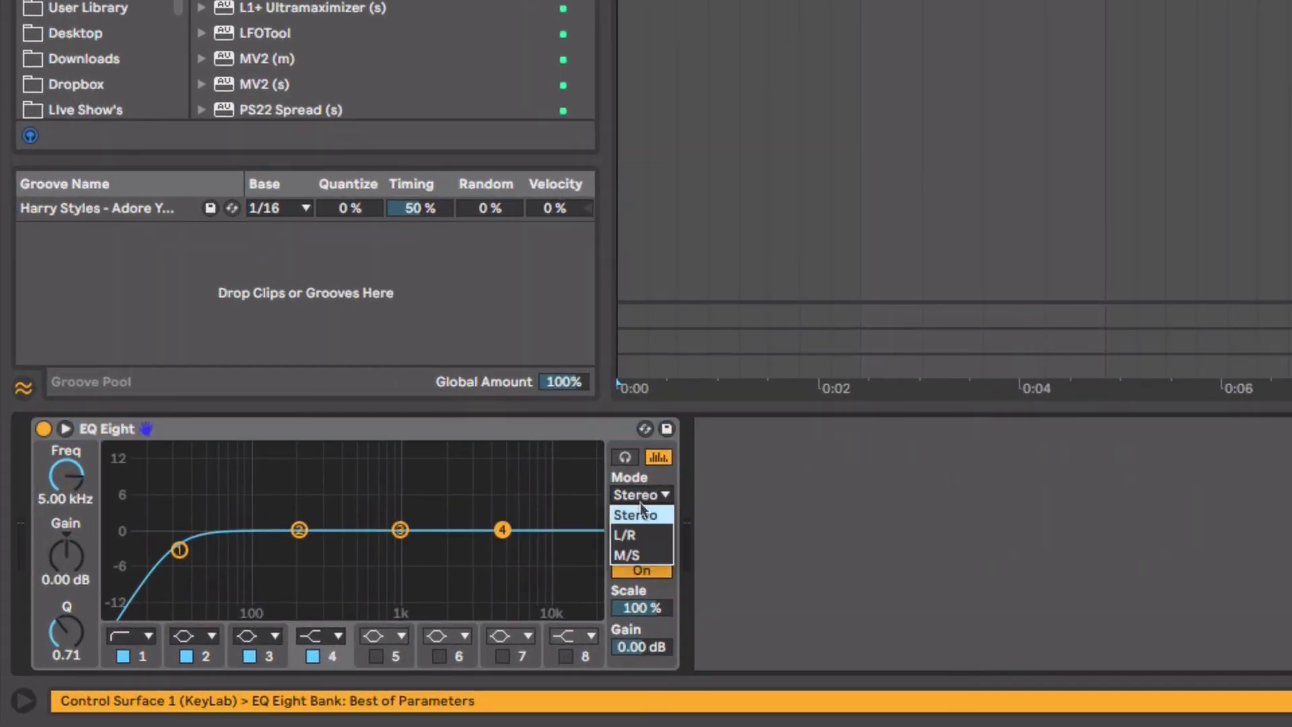
click(644, 555)
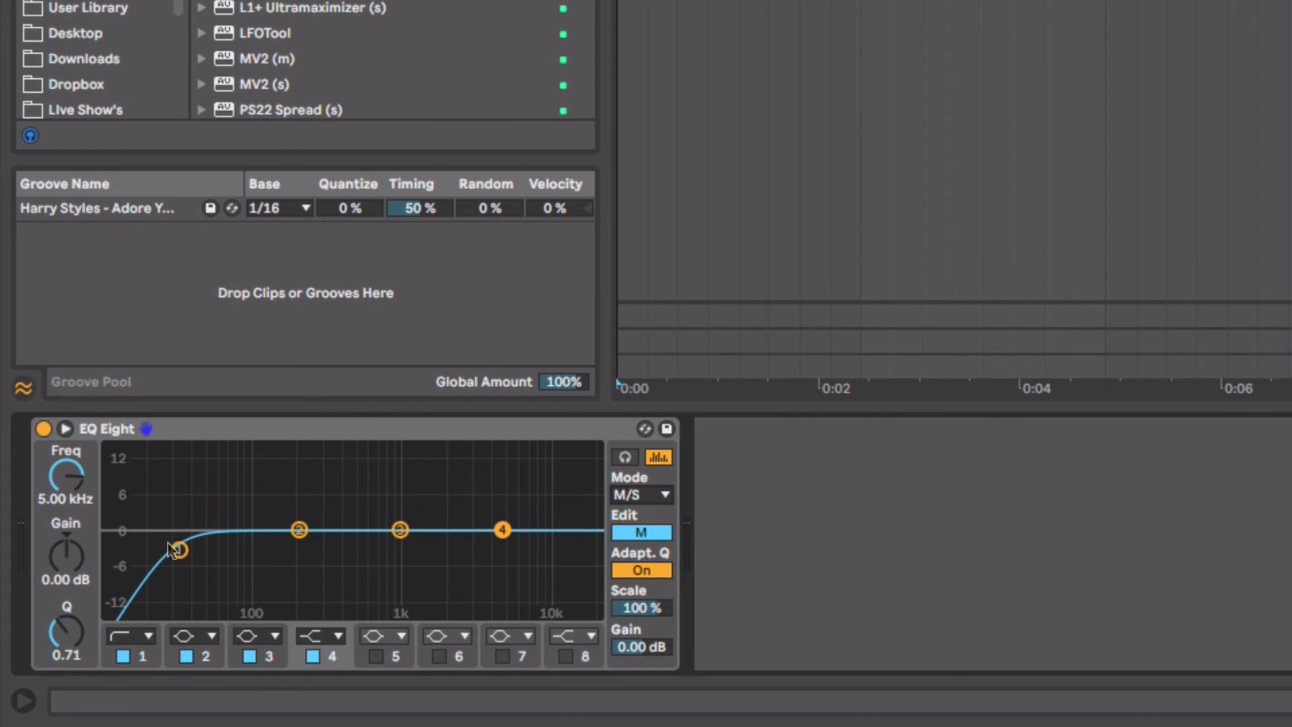
drag(179, 550, 229, 548)
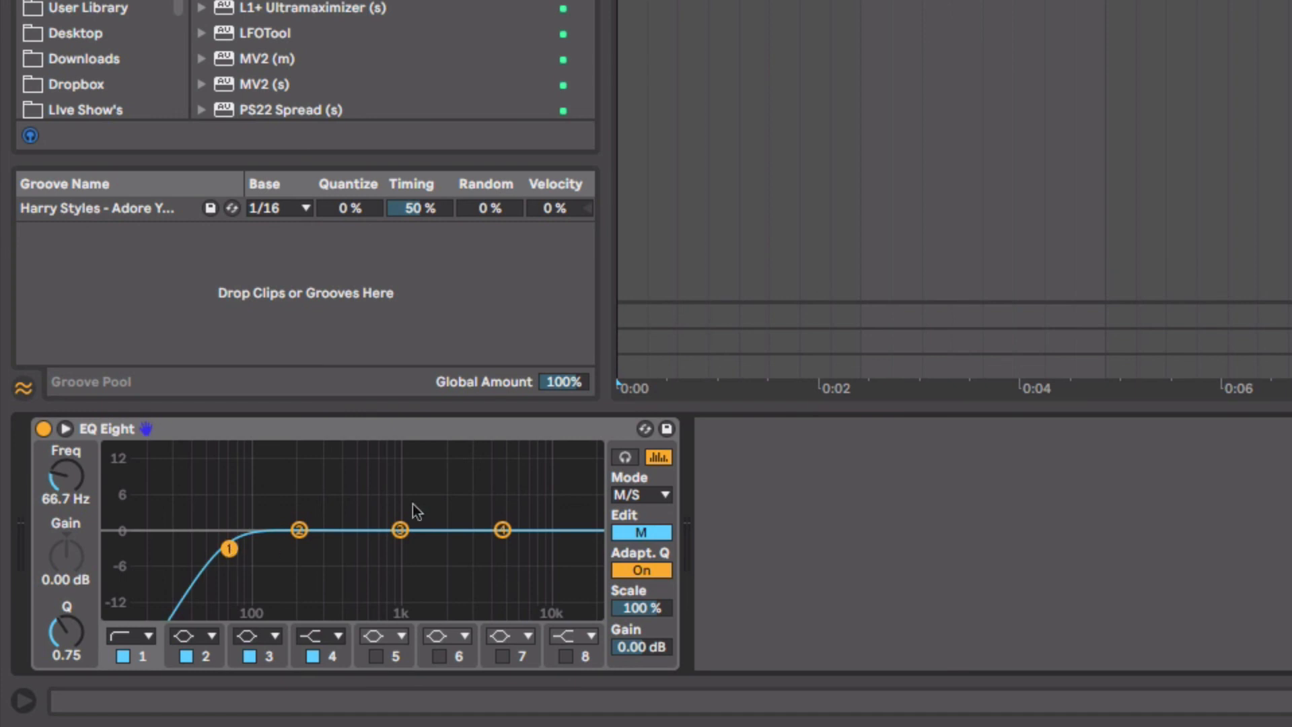
drag(401, 530, 433, 508)
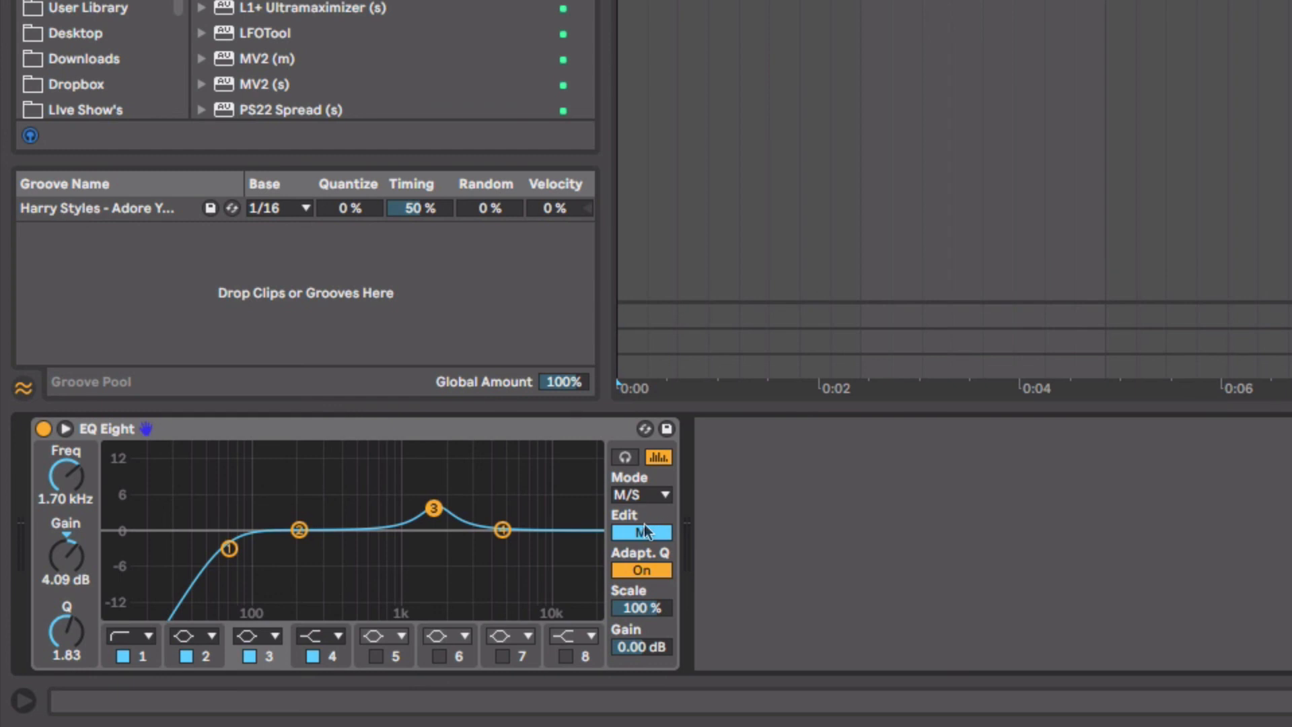
- On the EQ Eight's side channel, change band 6 to a high-cut filter at about 8.61 kHz
click(644, 531)
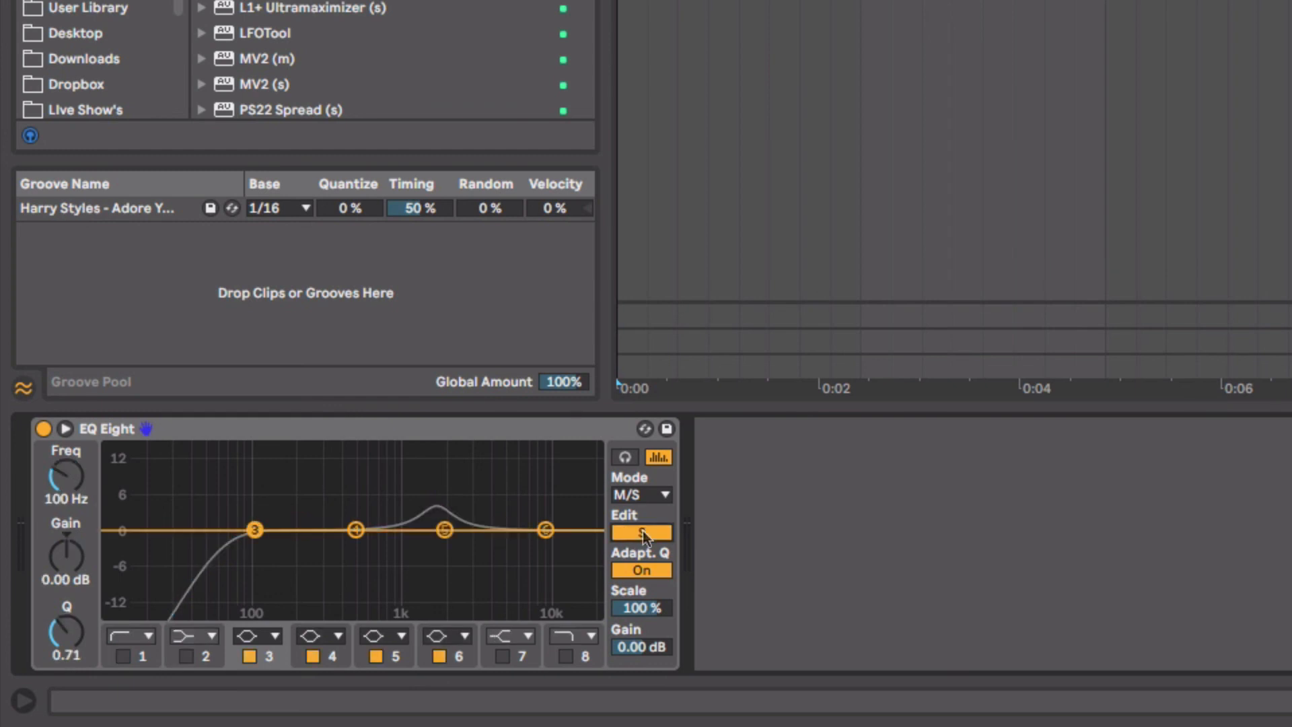
click(546, 529)
click(436, 634)
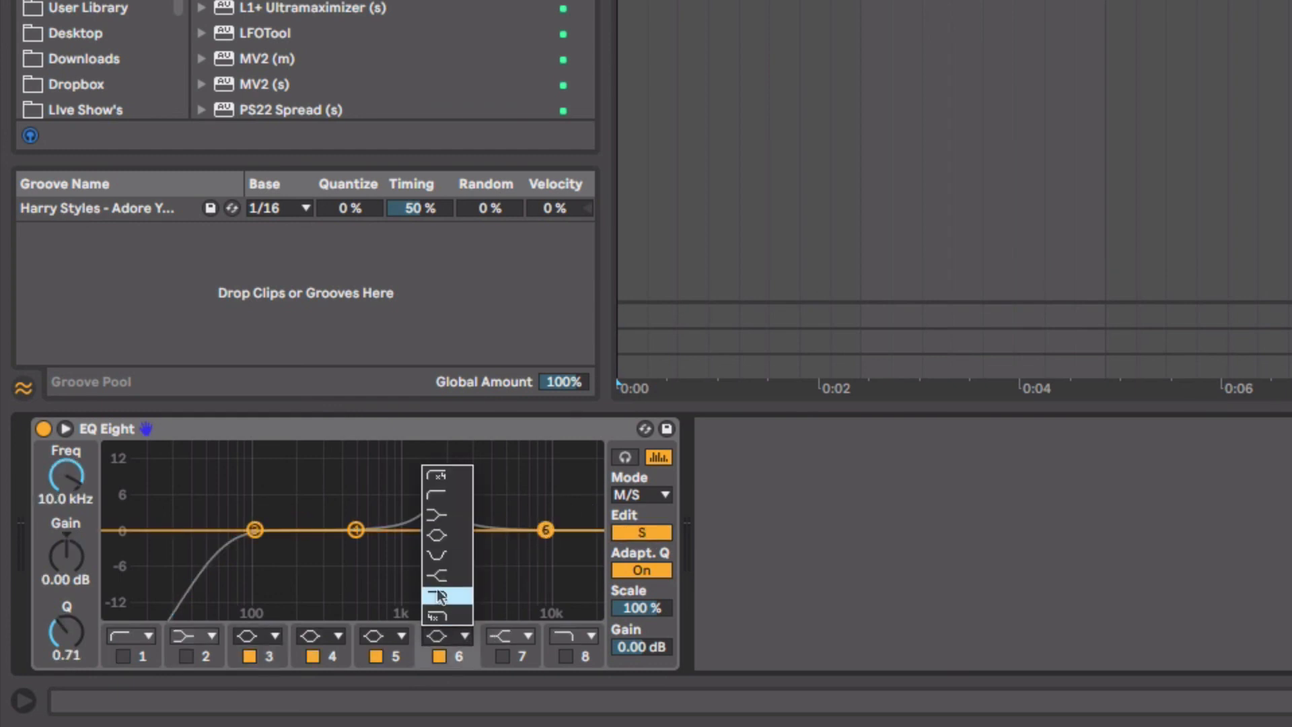
click(436, 617)
drag(544, 552, 536, 550)
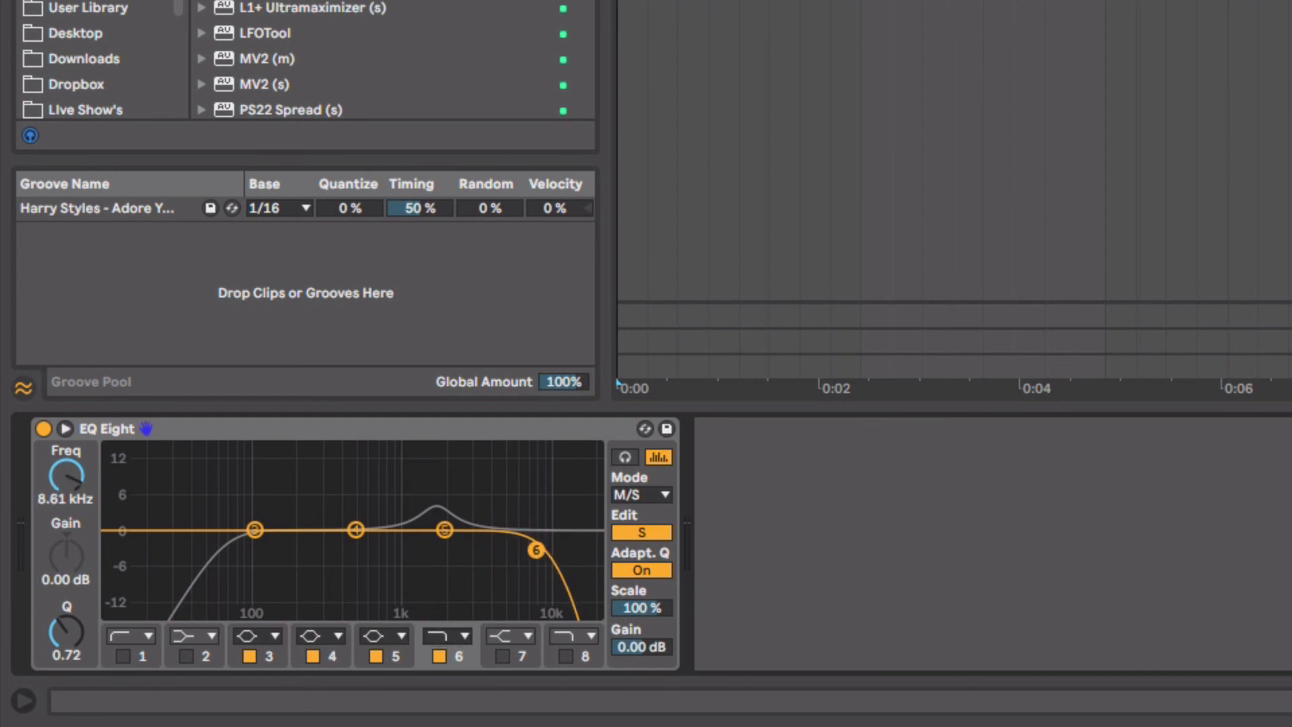
- Add an Auto Pan after the EQ Eight with an amount of 19.7% and a rate of 0.40 Hz
drag(269, 2, 714, 452)
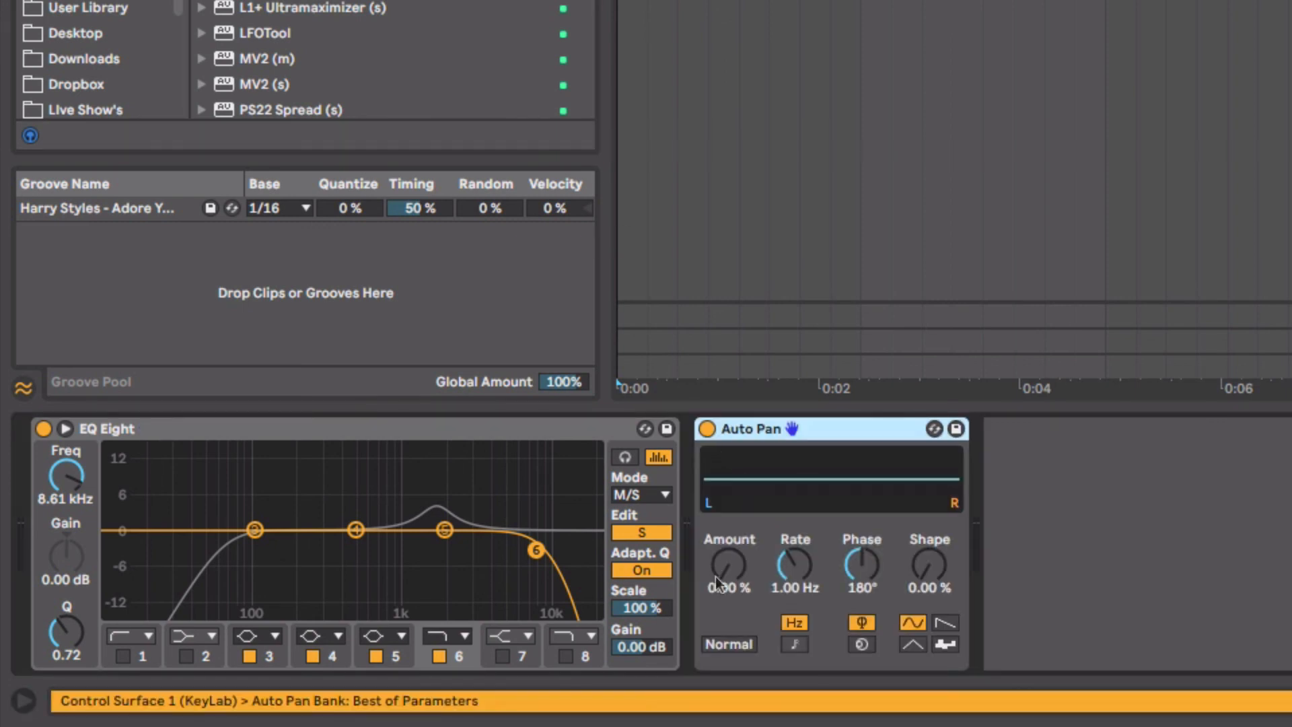
drag(717, 576, 793, 584)
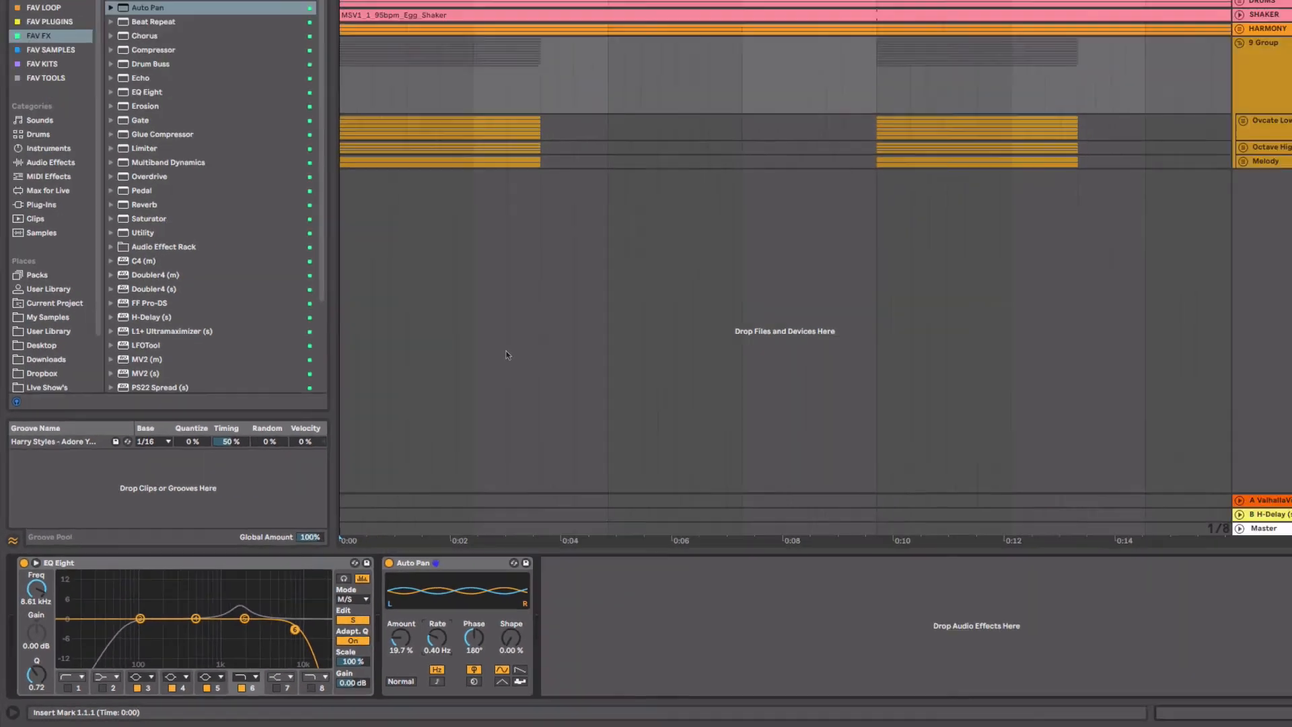
- Rename the vocal parent group VOCALS G and raise its sends to return tracks A and B
key(Tab)
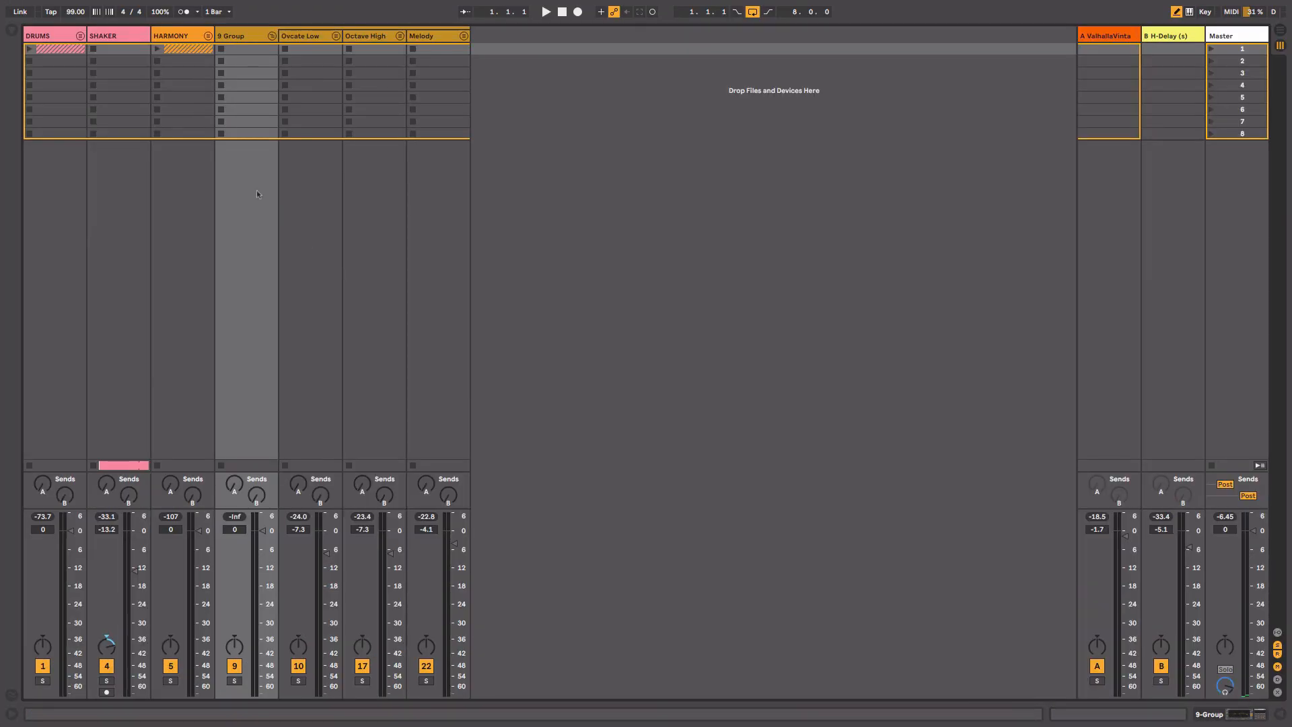
click(246, 37)
key(ctrl+r)
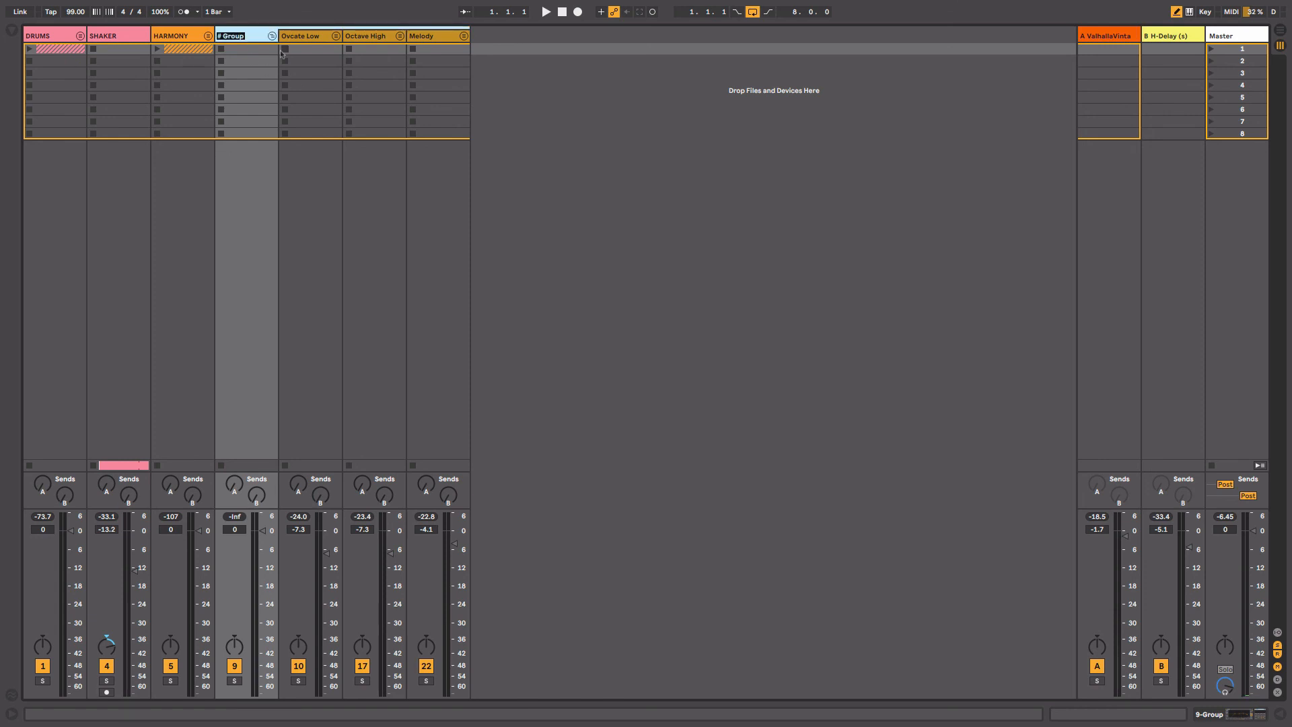
text(VOCALS G)
key(Return)
click(236, 483)
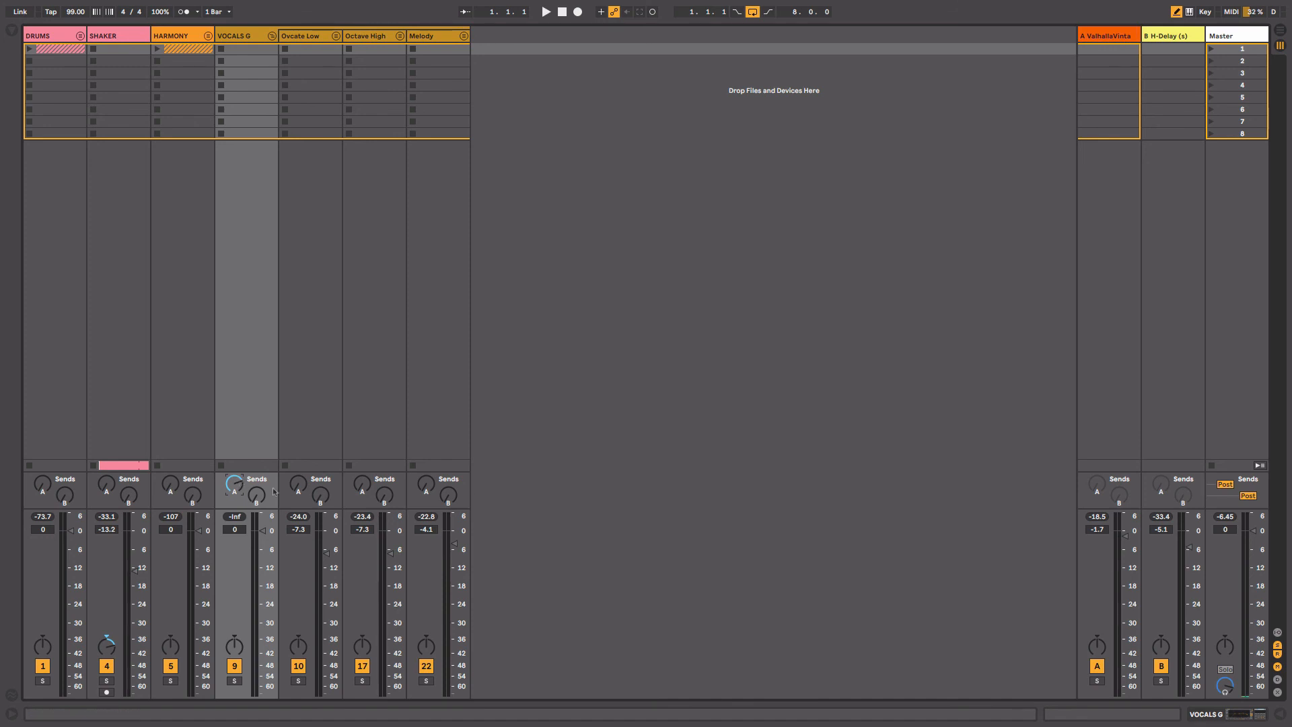
drag(257, 495, 256, 479)
- Solo the VOCALS G group and play it back in the arrangement with the browser hidden
click(236, 681)
key(Tab)
key(space)
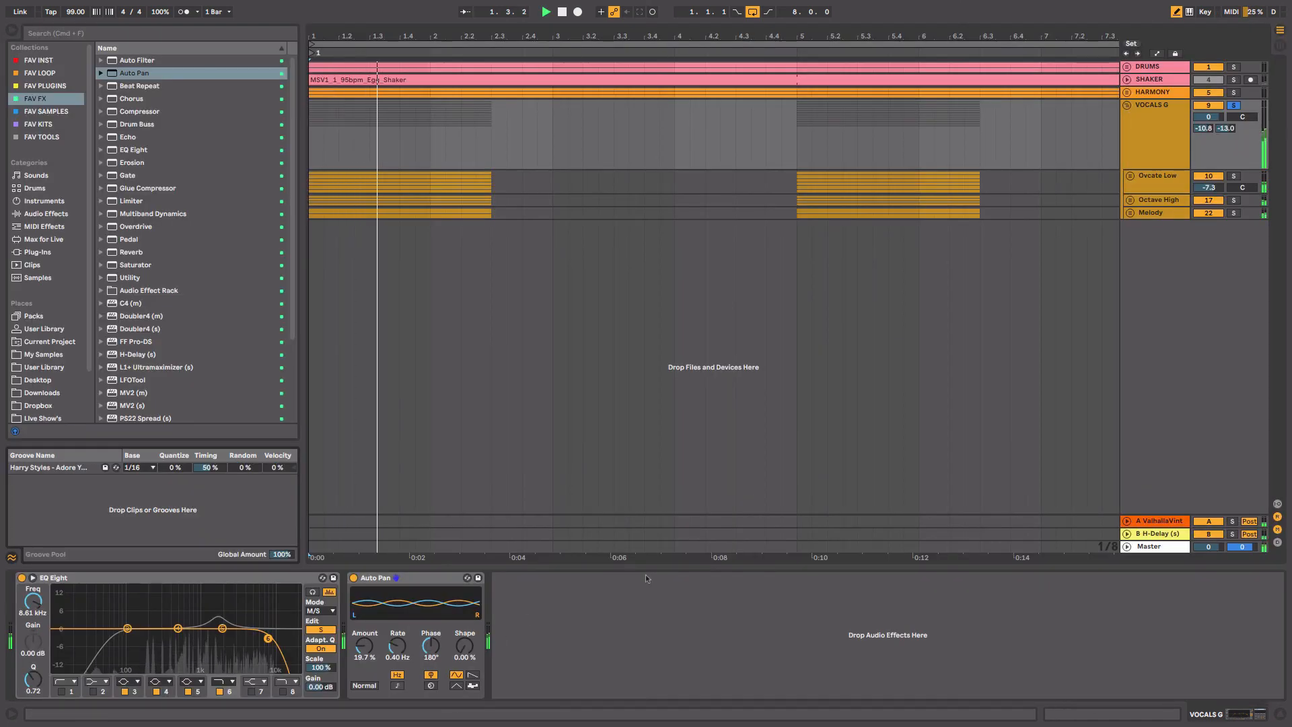
key(ctrl+alt+b)
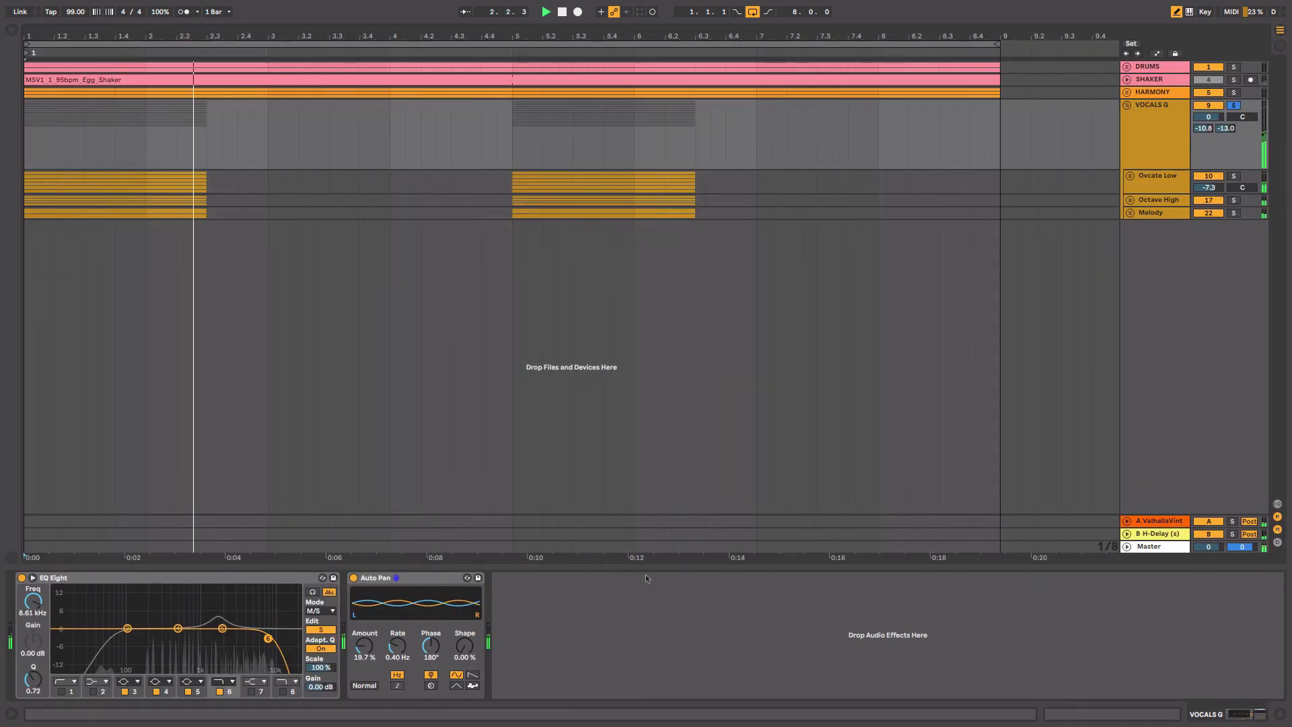